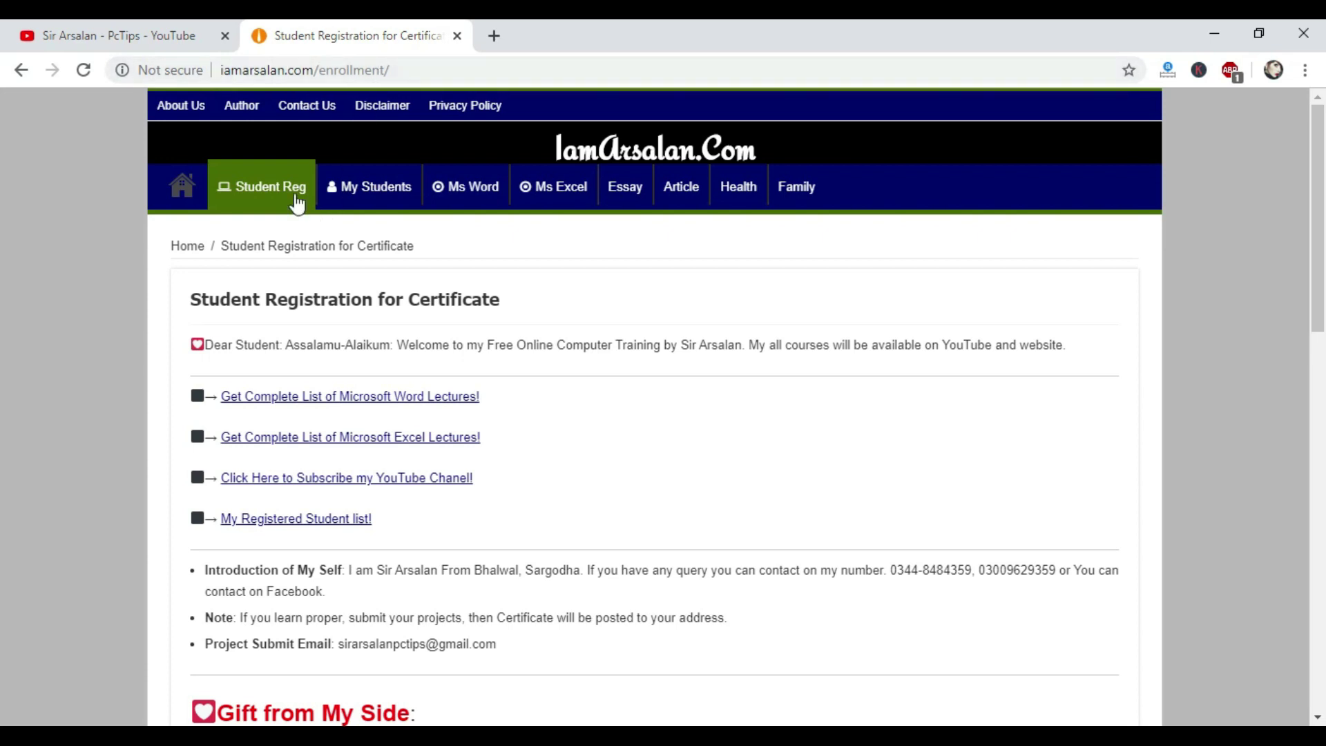
Step: Look through the student registration page down to its enrollment form
{"action": "scroll", "coordinate": [652, 439], "scroll_direction": "down", "scroll_amount": 14}
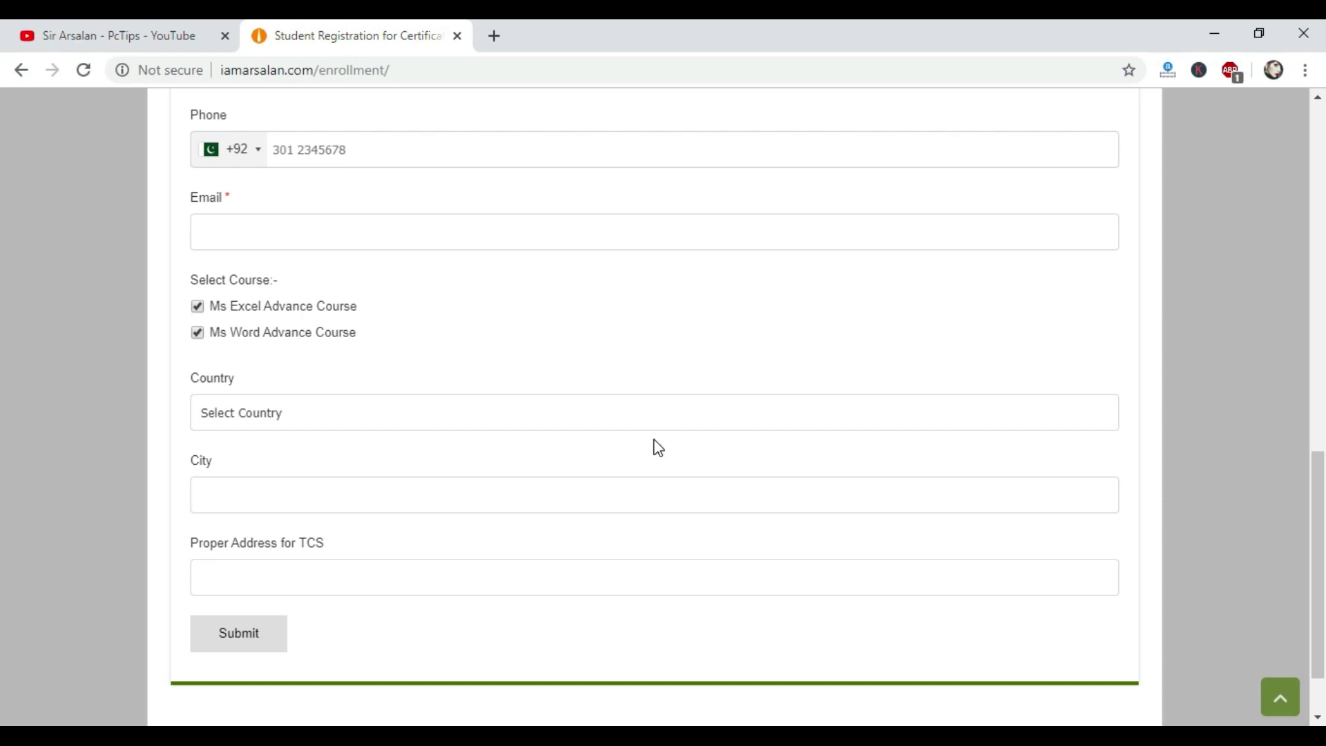
{"action": "scroll", "coordinate": [657, 448], "scroll_direction": "up", "scroll_amount": 9}
{"action": "scroll", "coordinate": [657, 447], "scroll_direction": "up", "scroll_amount": 5}
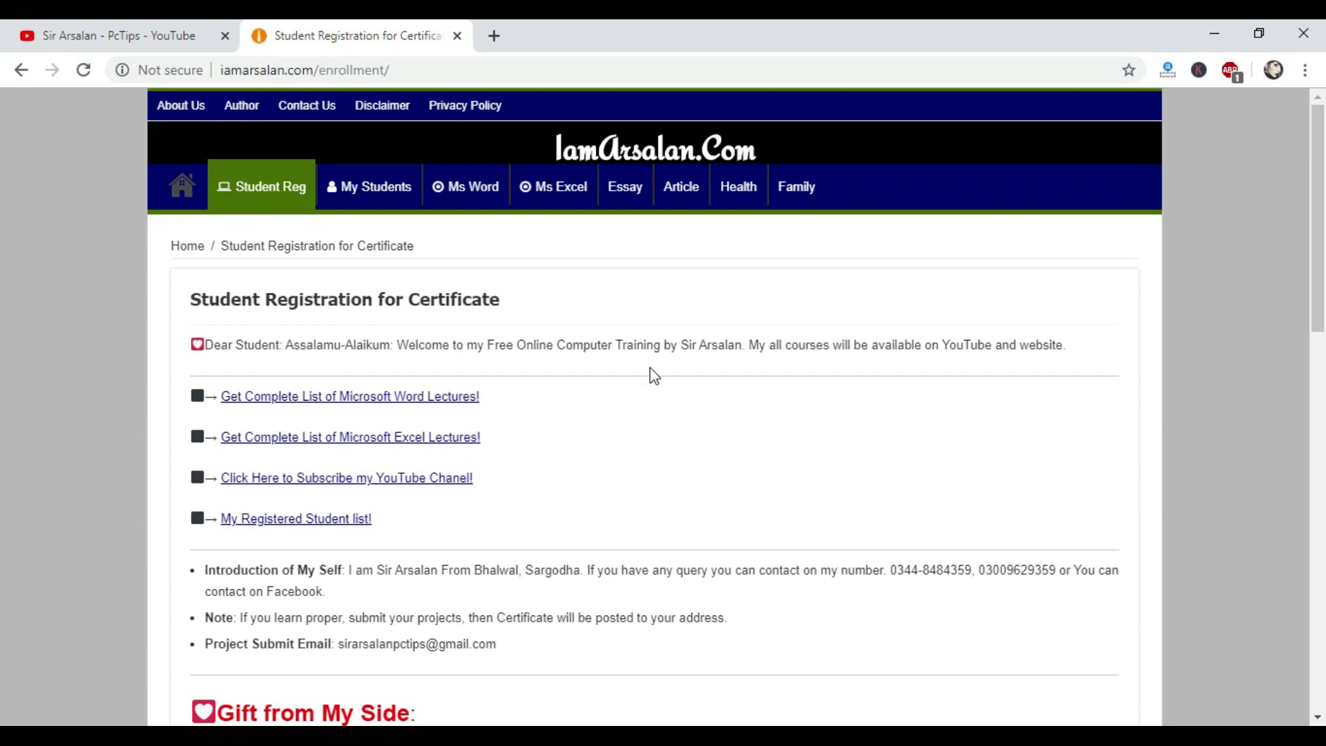
Step: View the first student's record in the My Student List page and close the browser
{"action": "left_click", "coordinate": [392, 196]}
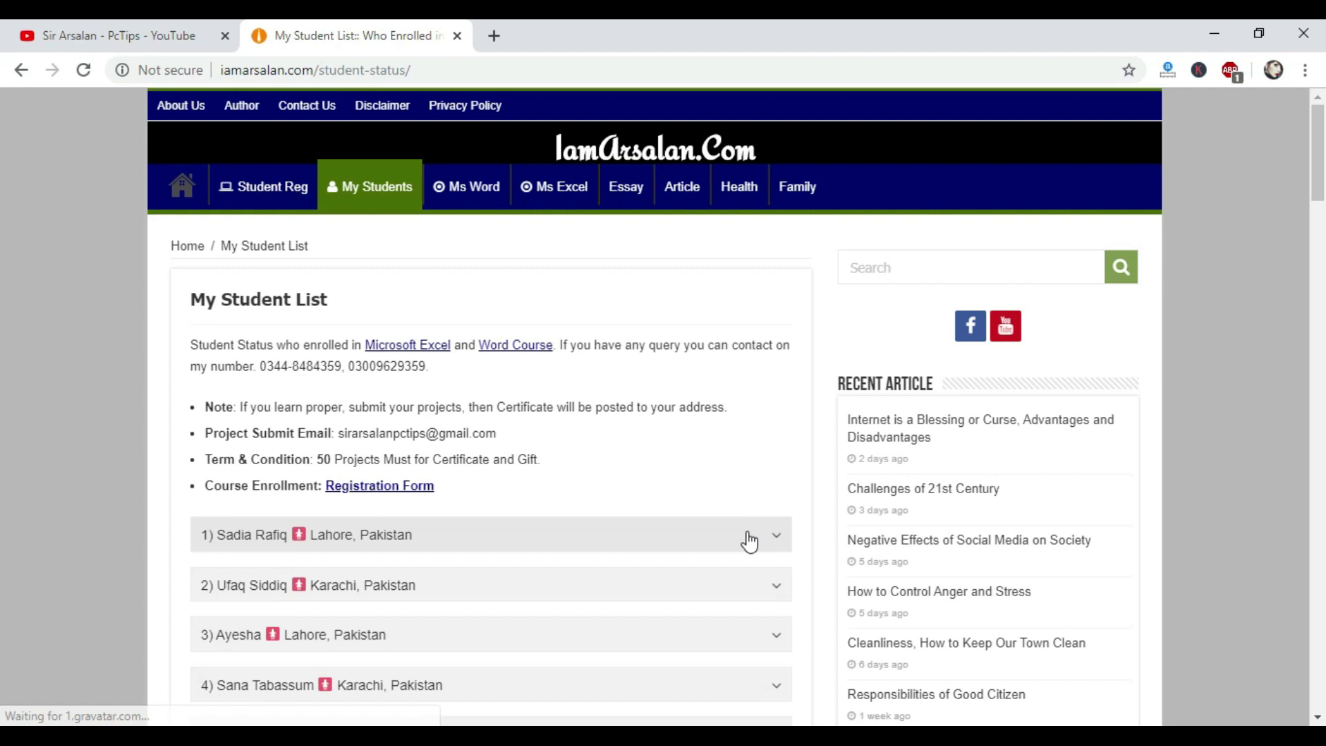
{"action": "left_click", "coordinate": [758, 536]}
{"action": "scroll", "coordinate": [760, 539], "scroll_direction": "down", "scroll_amount": 4}
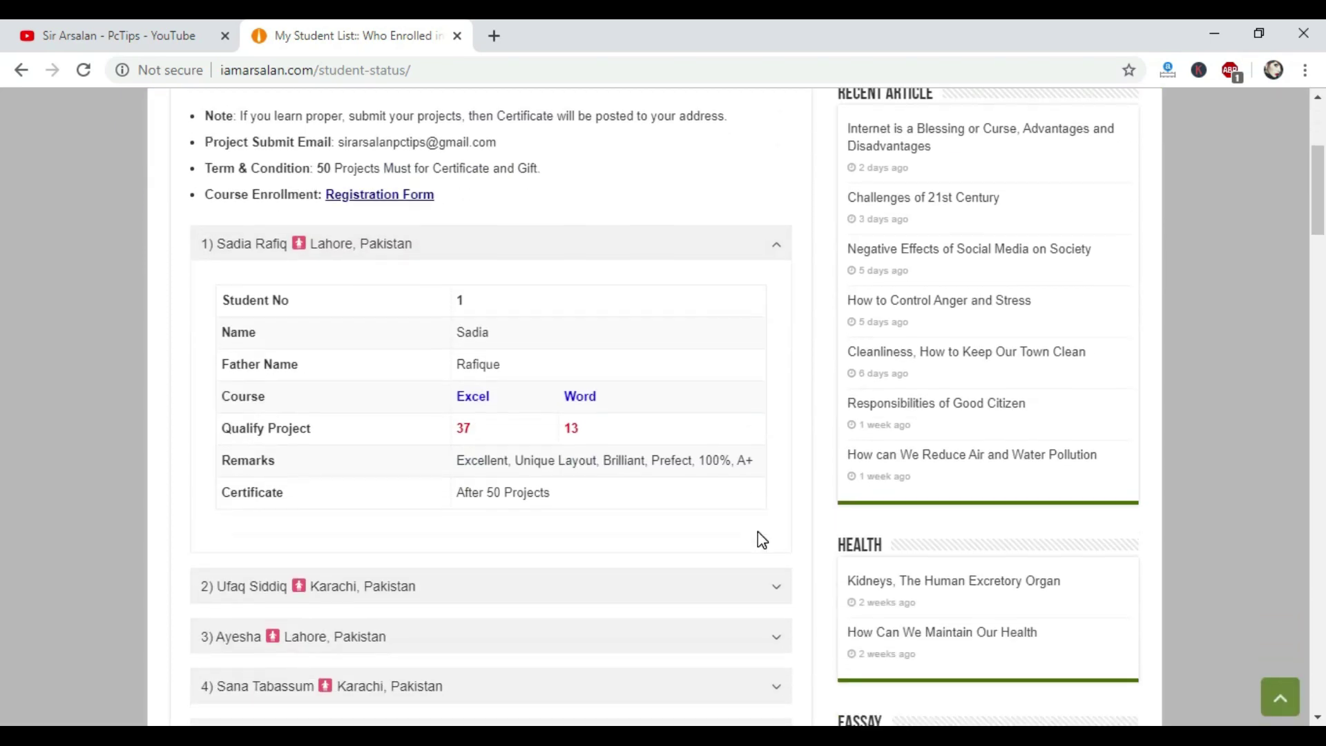
{"action": "left_click", "coordinate": [1303, 34]}
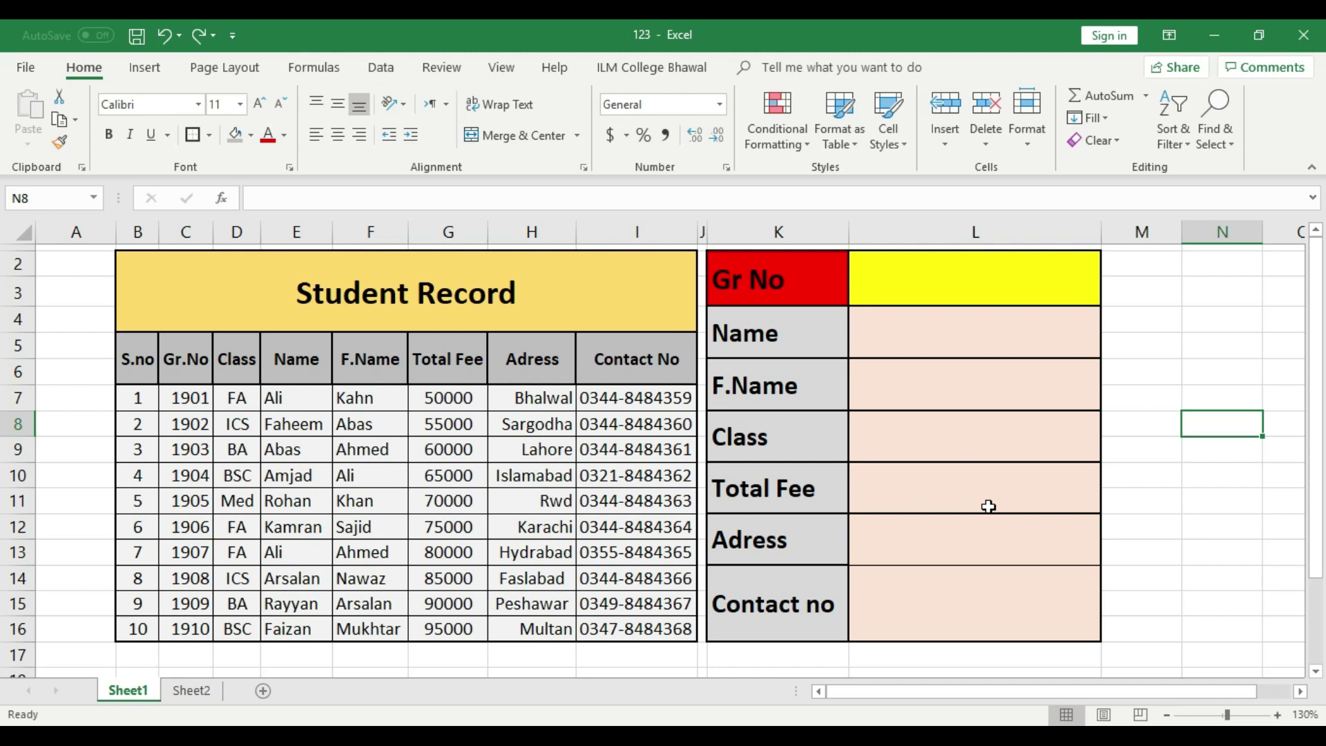
Step: Examine the entry cells of the lookup form from Gr No to Contact no in column L
{"action": "left_click", "coordinate": [976, 331]}
{"action": "left_click", "coordinate": [979, 387]}
{"action": "left_click", "coordinate": [1005, 449]}
{"action": "left_click", "coordinate": [1008, 494]}
{"action": "left_click", "coordinate": [1013, 537]}
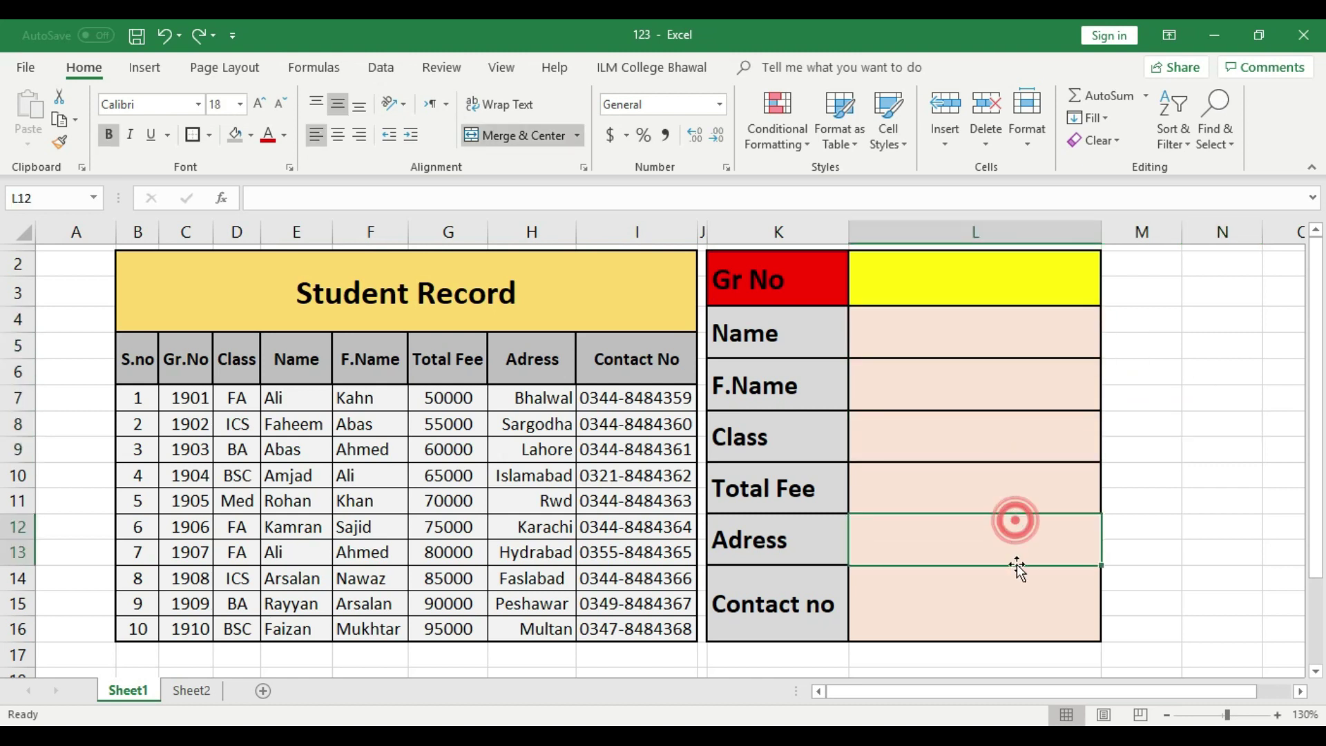
{"action": "left_click", "coordinate": [1018, 585]}
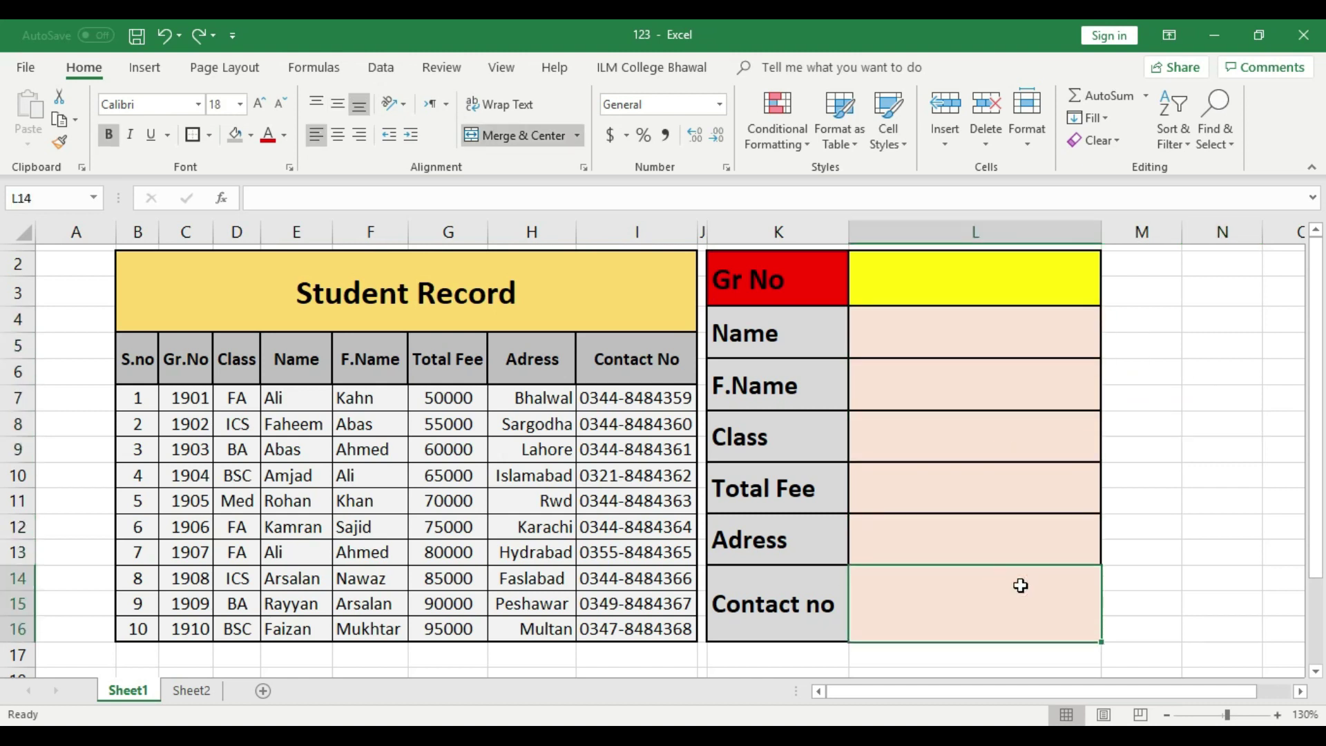
{"action": "left_click", "coordinate": [967, 298]}
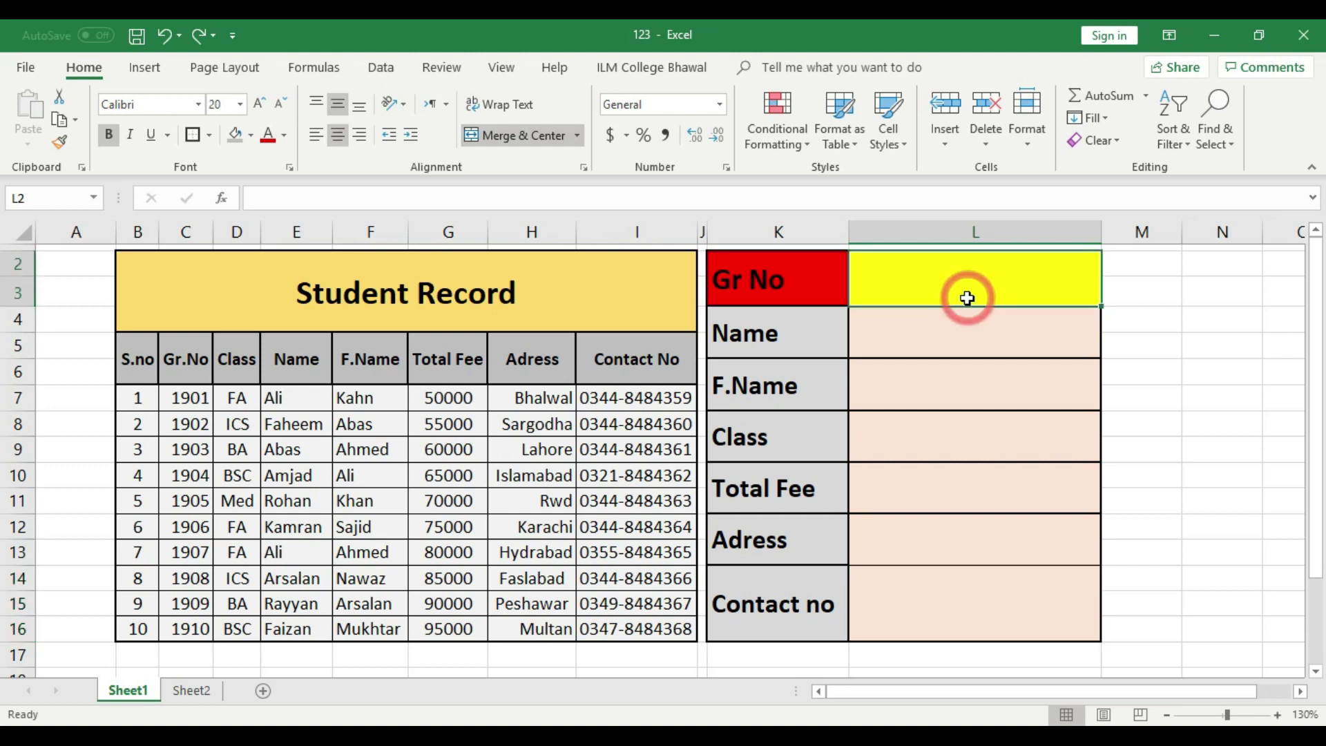
{"action": "left_click", "coordinate": [968, 352]}
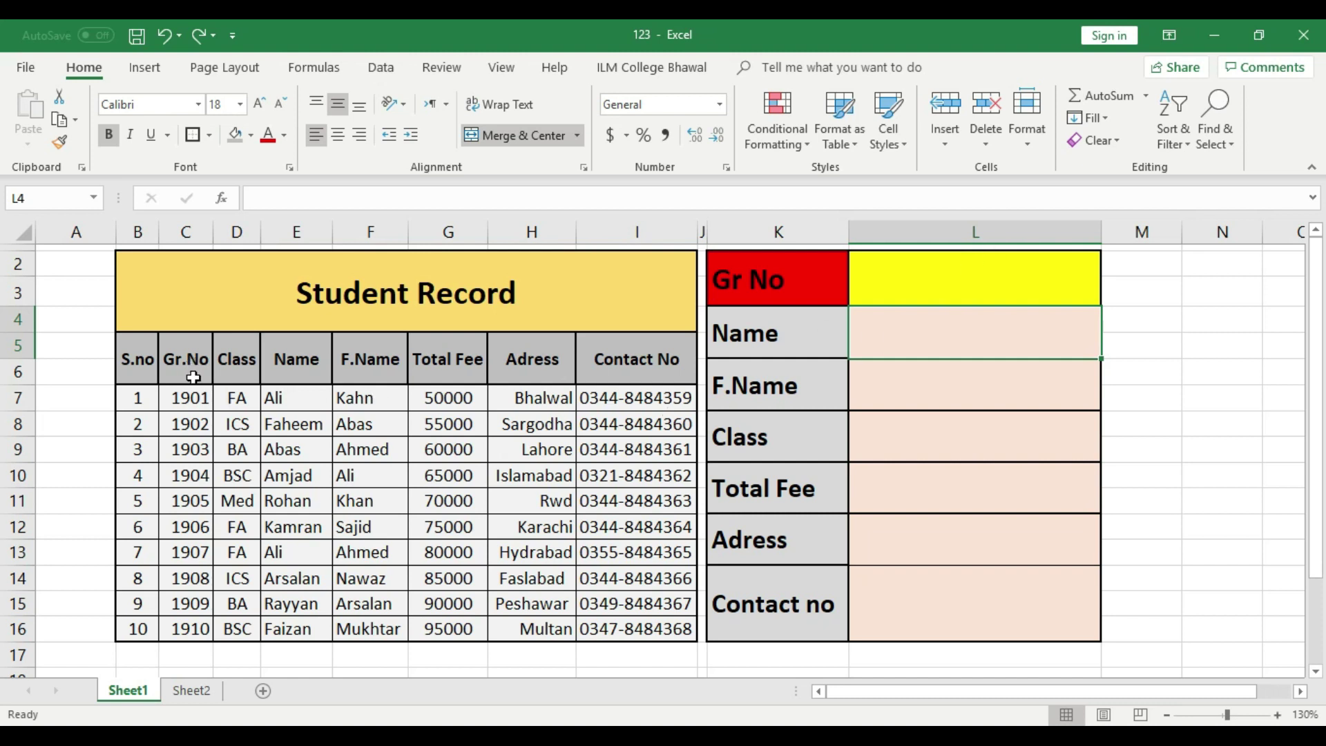
Step: Enter 1905 in the yellow Gr No cell of the lookup form
{"action": "left_click", "coordinate": [198, 415]}
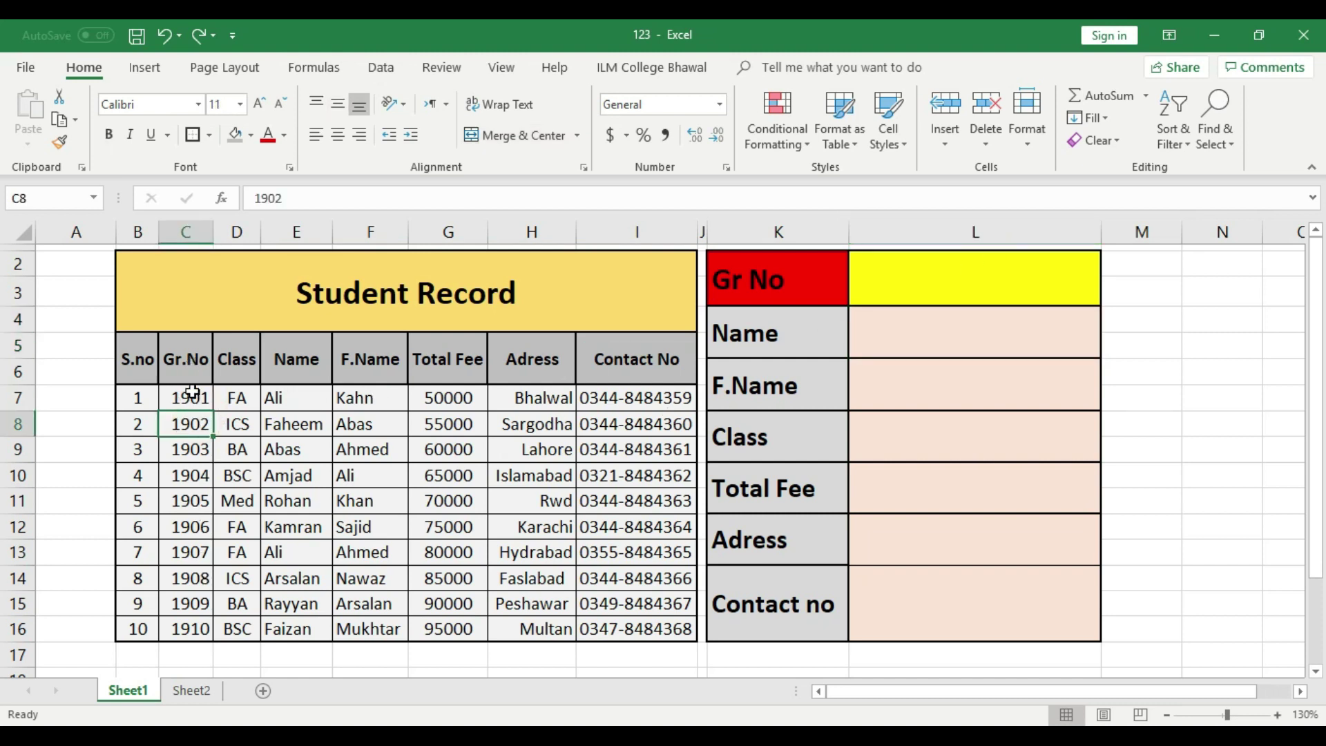
{"action": "left_click", "coordinate": [185, 500]}
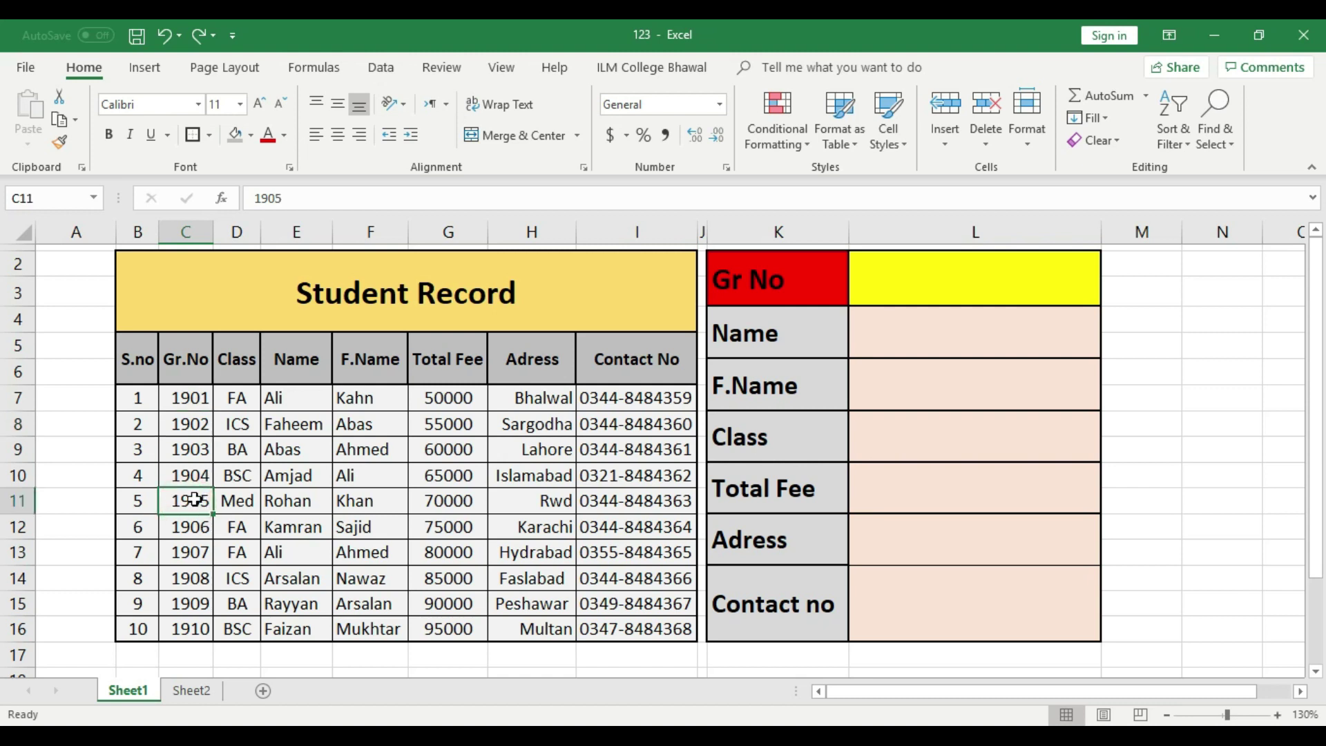
{"action": "left_click", "coordinate": [995, 279]}
{"action": "type", "text": "1905"}
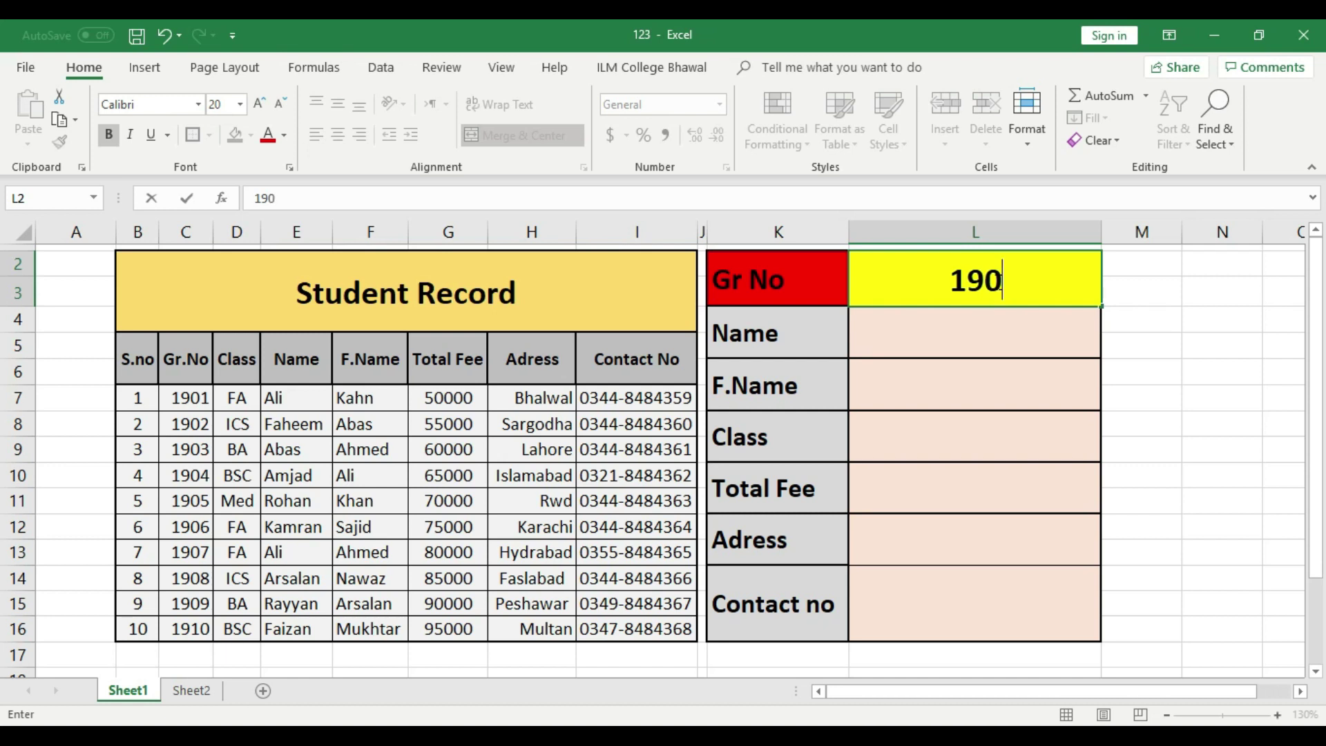
{"action": "left_click", "coordinate": [998, 335]}
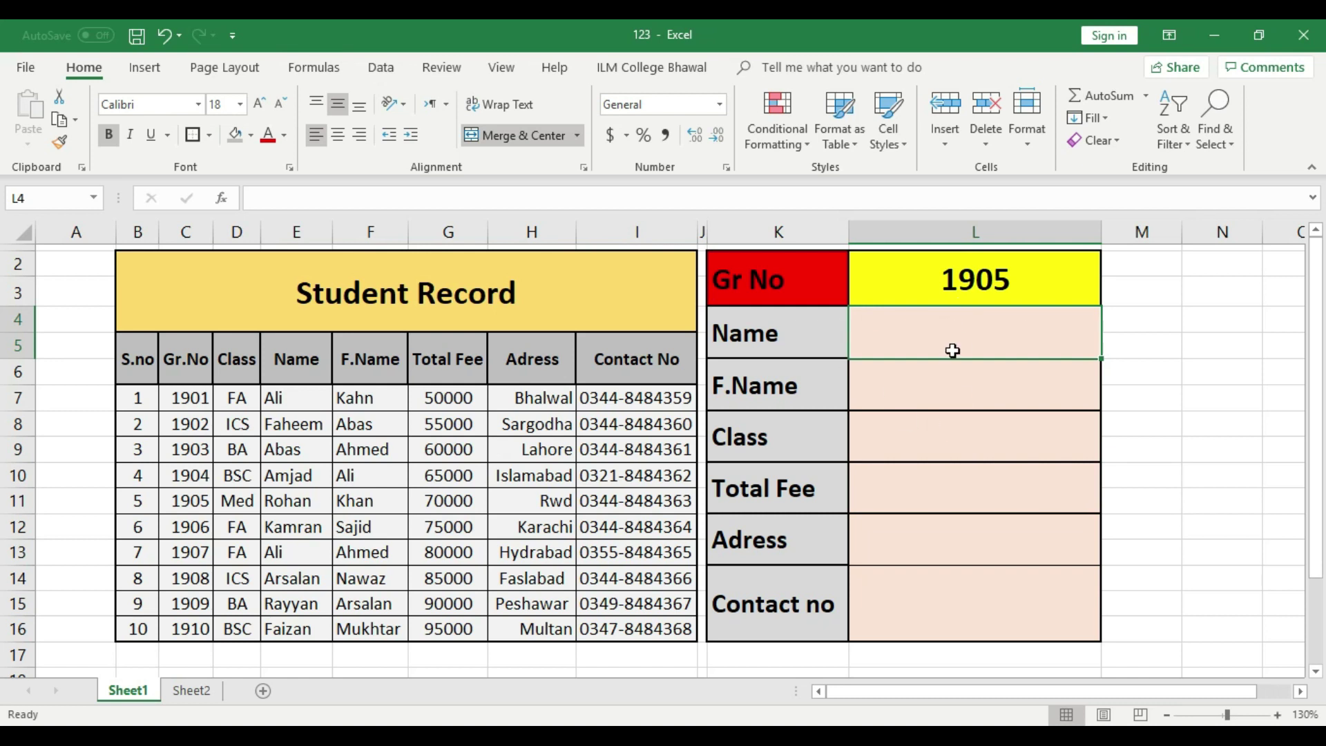
Step: Examine the class, name, father's name, total fee, address and contact number in the Gr.No 1905 row of the Student Record table
{"action": "left_click", "coordinate": [196, 502]}
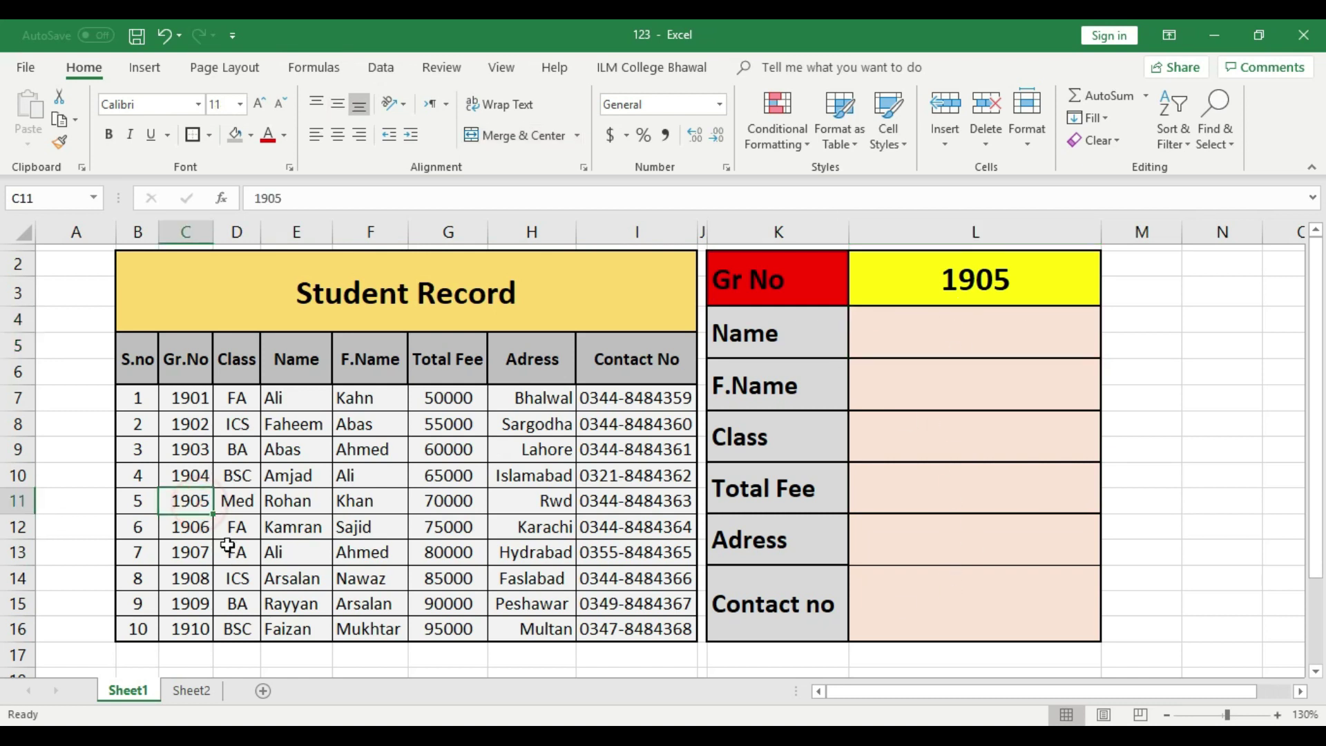
{"action": "left_click", "coordinate": [244, 507]}
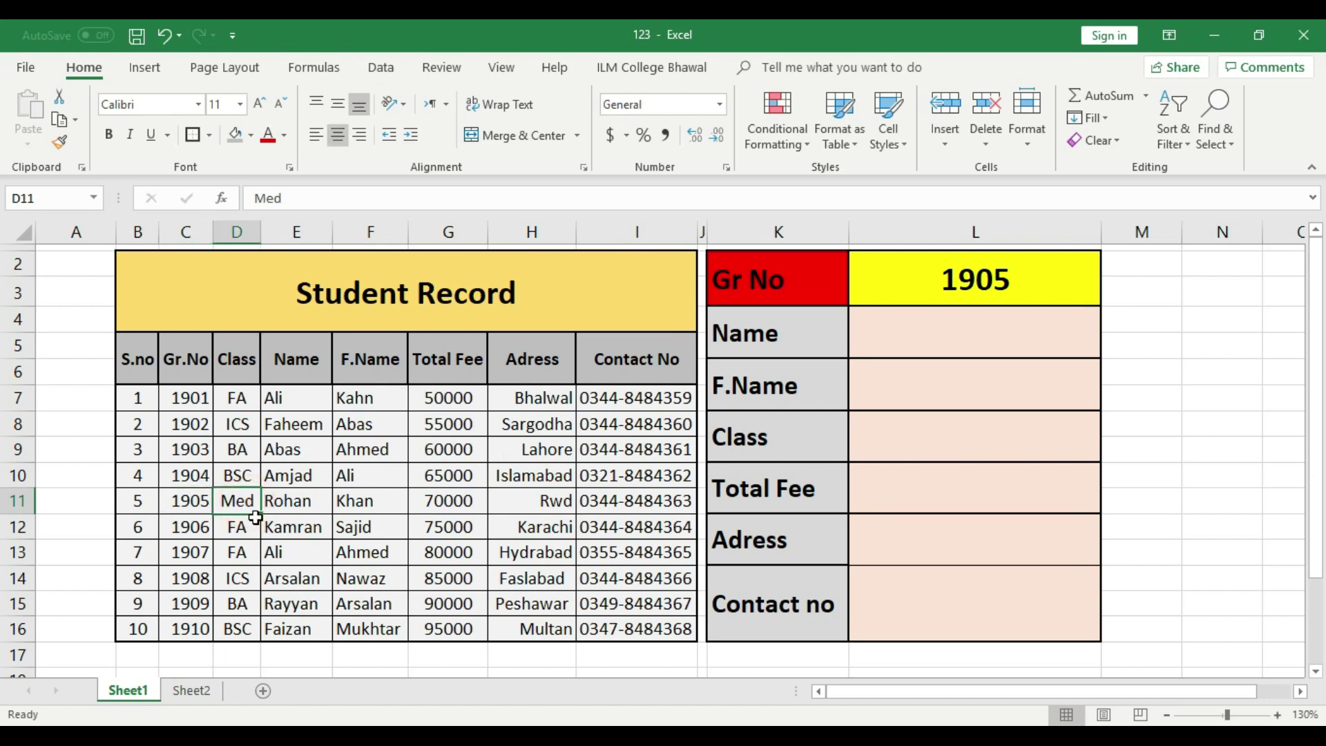
{"action": "left_click", "coordinate": [296, 502]}
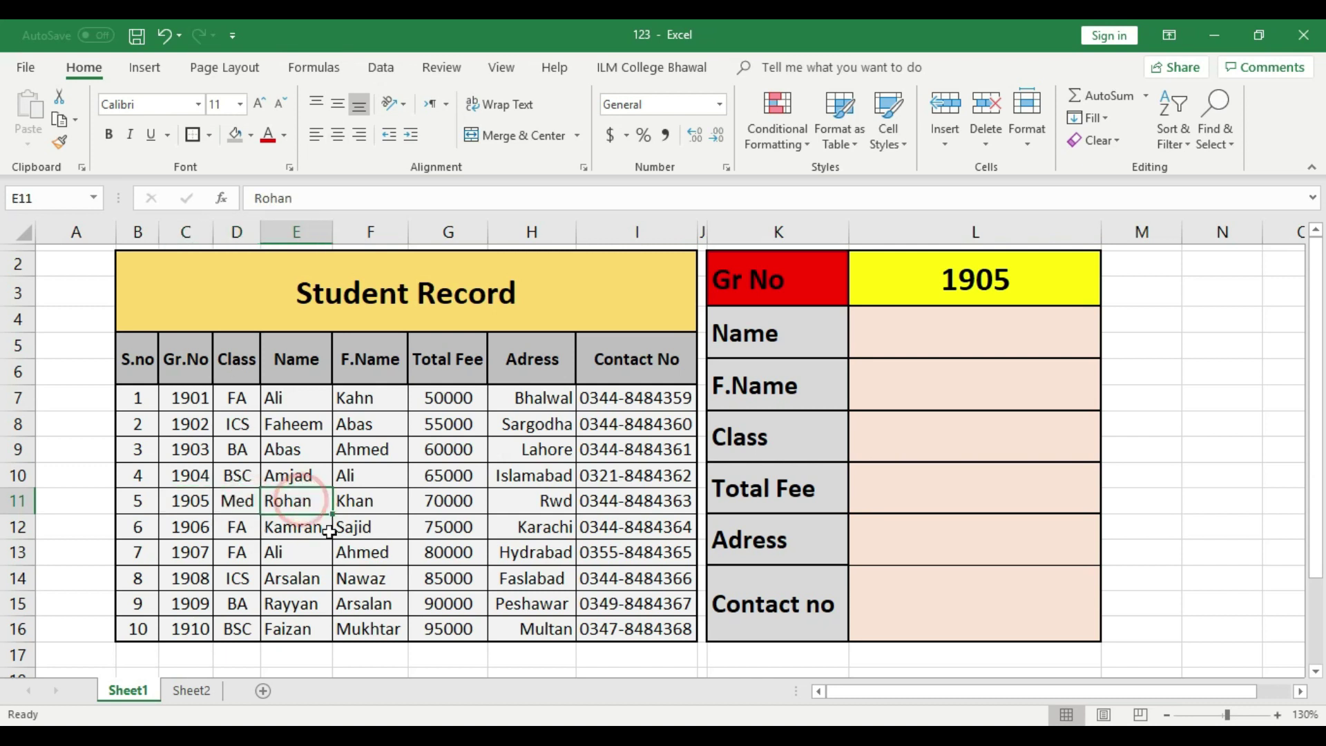
{"action": "left_click", "coordinate": [373, 503]}
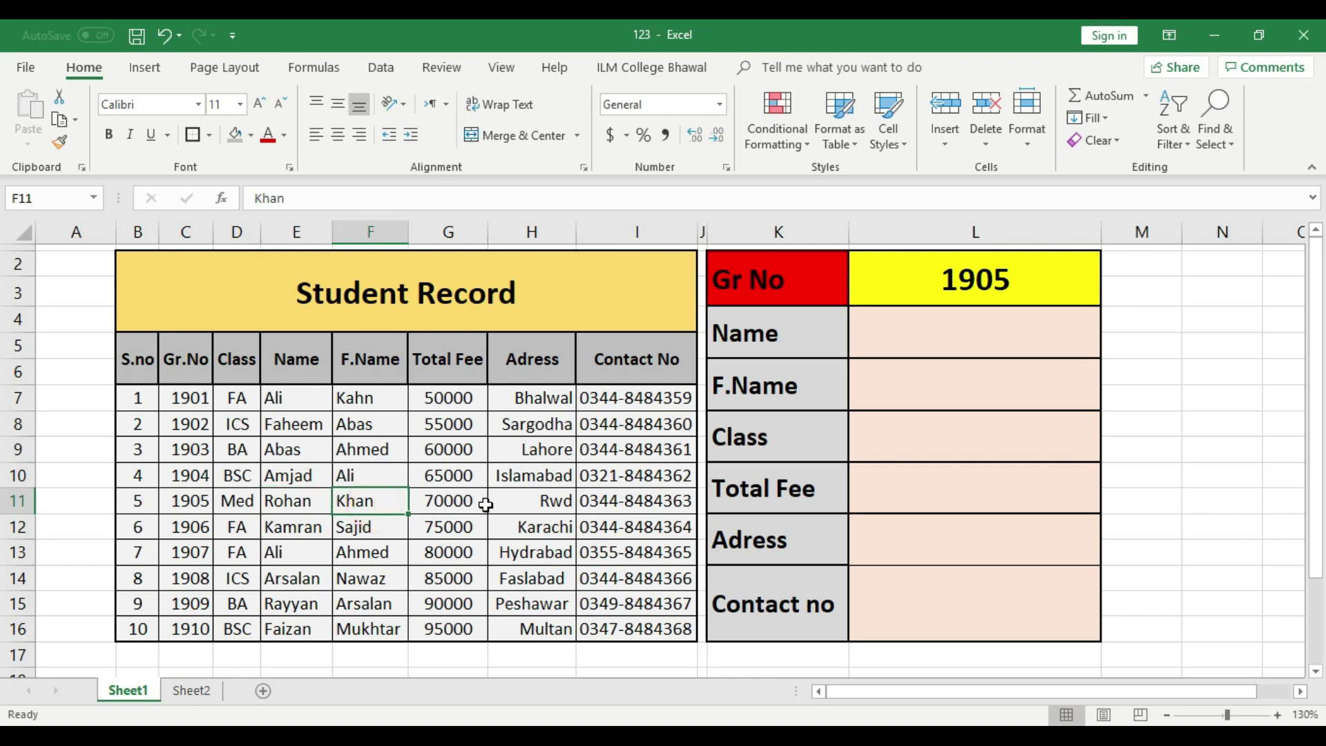
{"action": "left_click", "coordinate": [463, 501]}
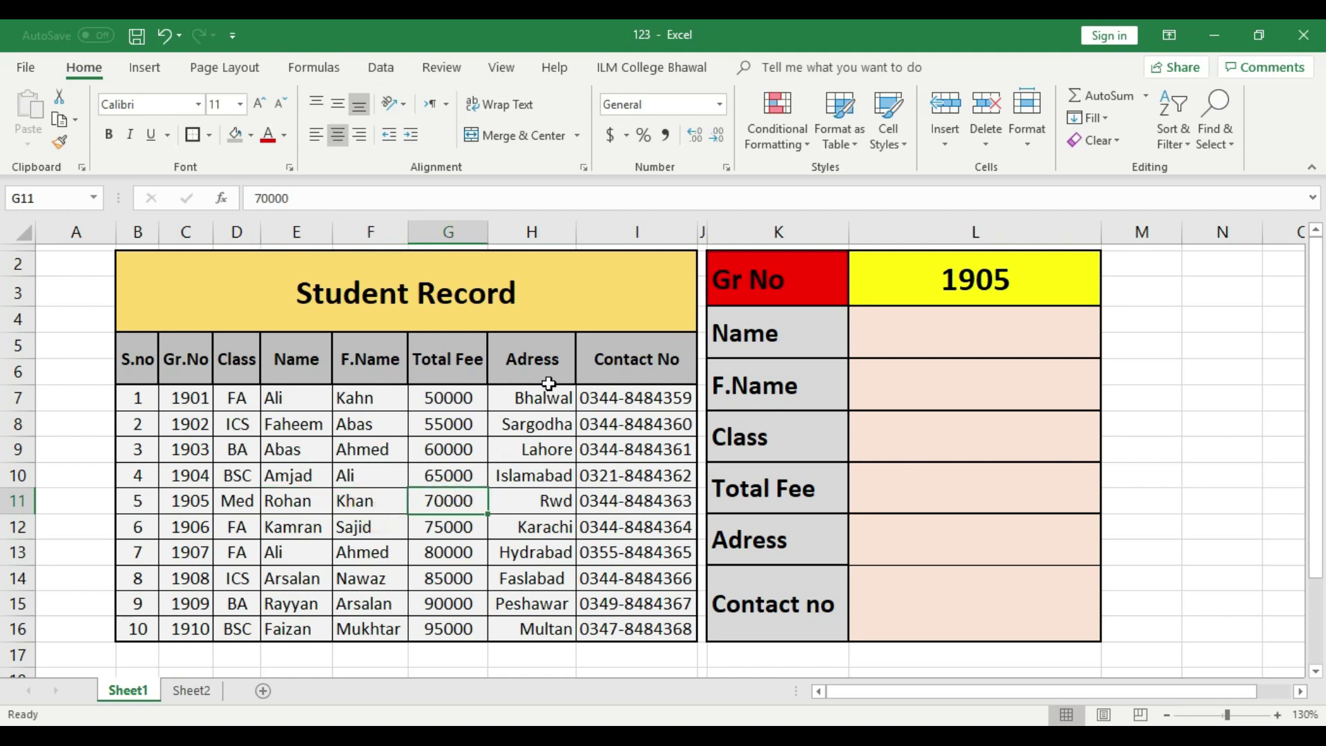
{"action": "left_click", "coordinate": [560, 502]}
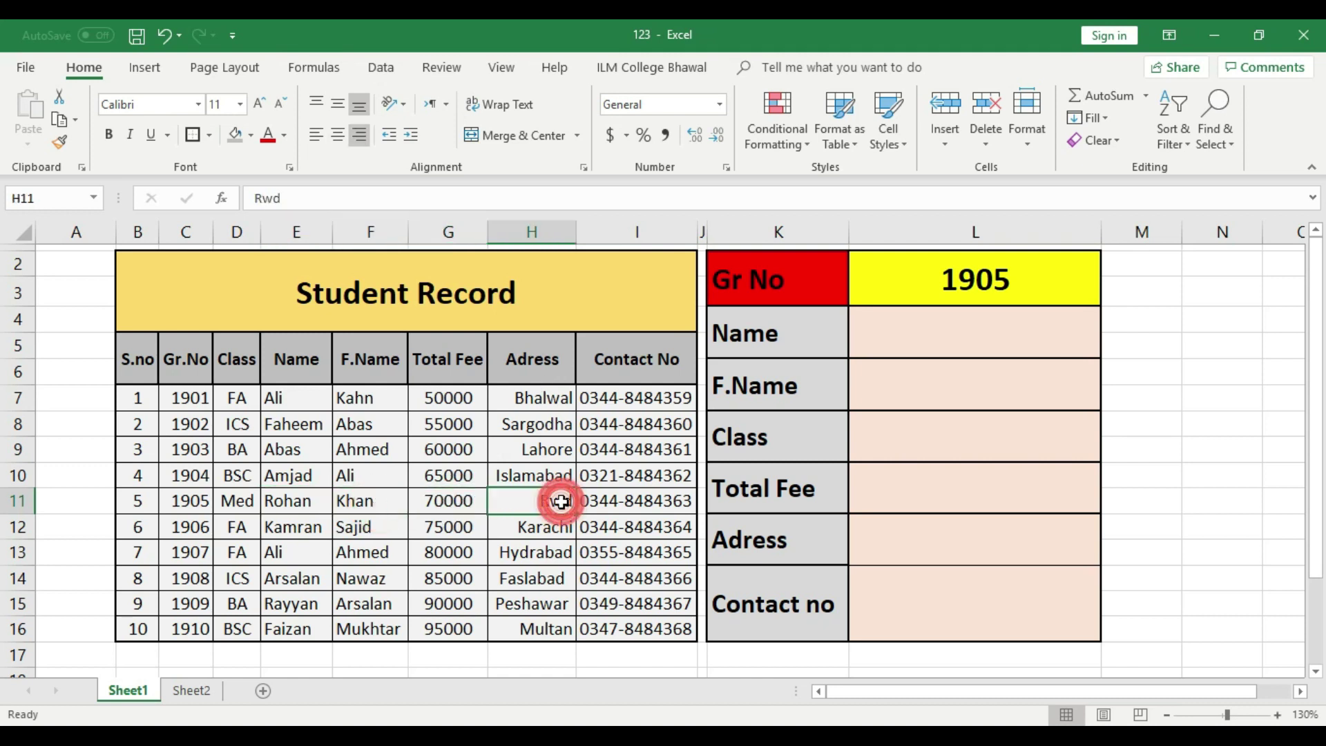
{"action": "left_click", "coordinate": [649, 502]}
{"action": "left_click", "coordinate": [917, 575]}
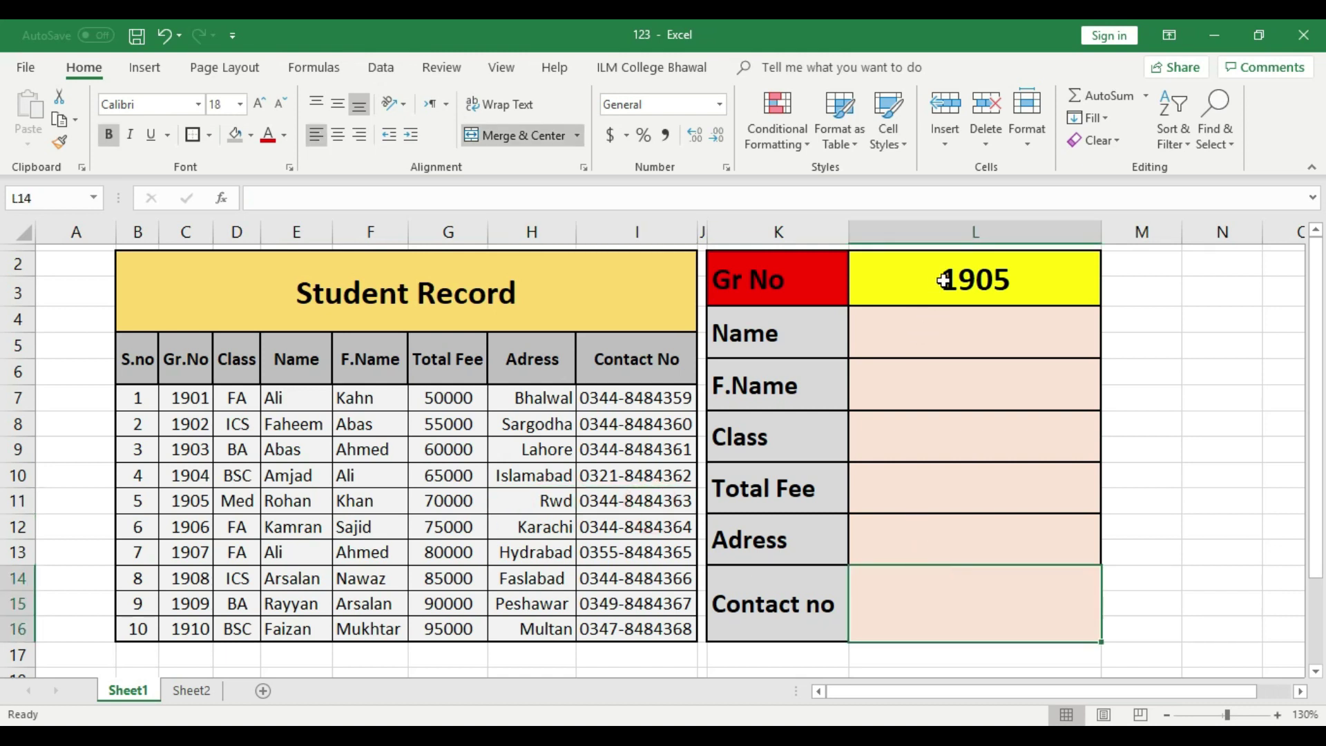
Step: Clear the number from the lookup form's yellow Gr No cell
{"action": "left_click", "coordinate": [949, 277]}
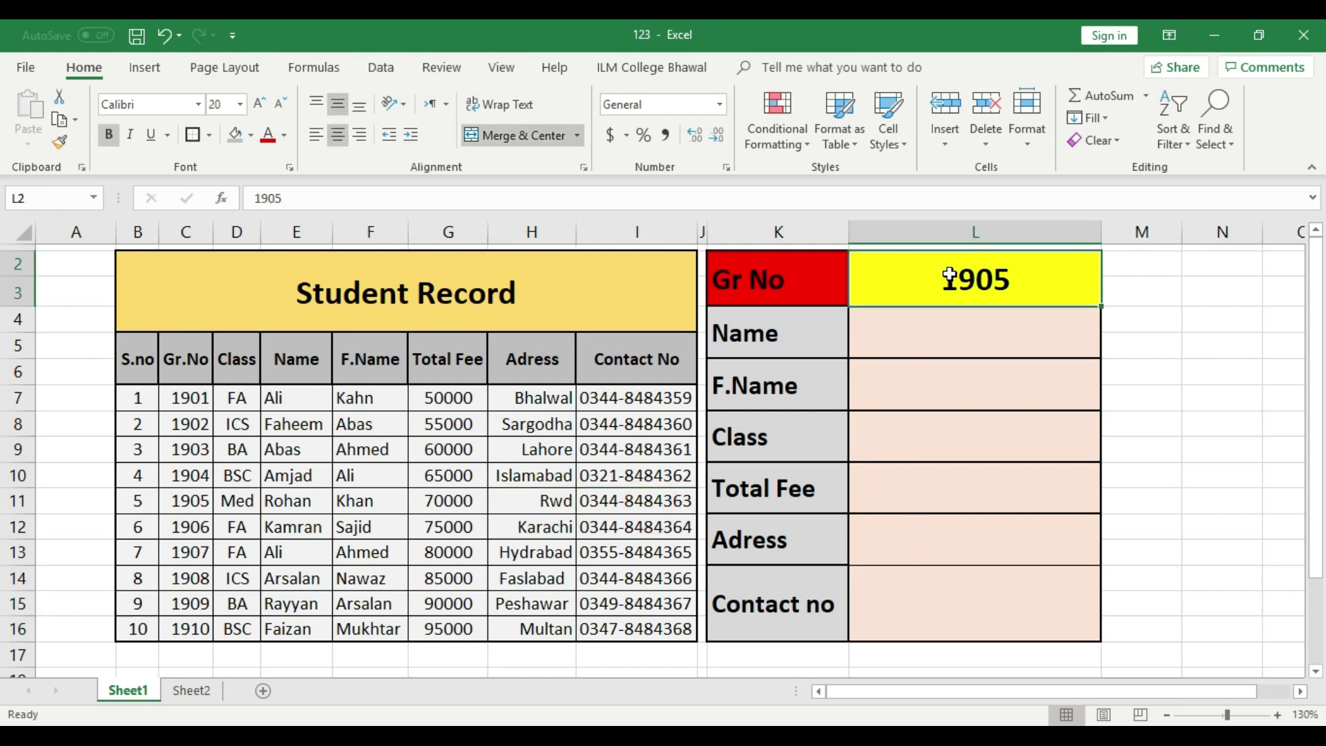
{"action": "left_click_drag", "start_coordinate": [953, 318], "coordinate": [960, 614]}
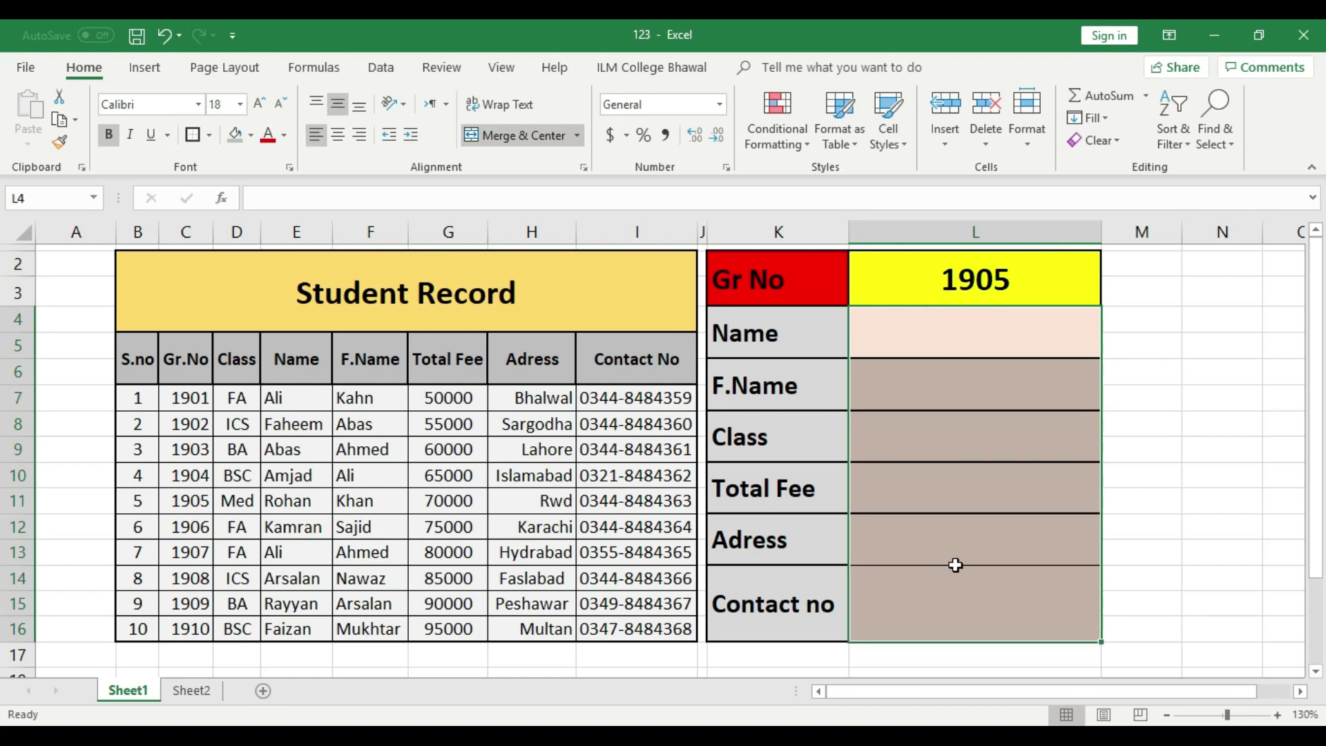
{"action": "left_click", "coordinate": [955, 494]}
{"action": "left_click", "coordinate": [962, 291]}
{"action": "key", "text": "Delete"}
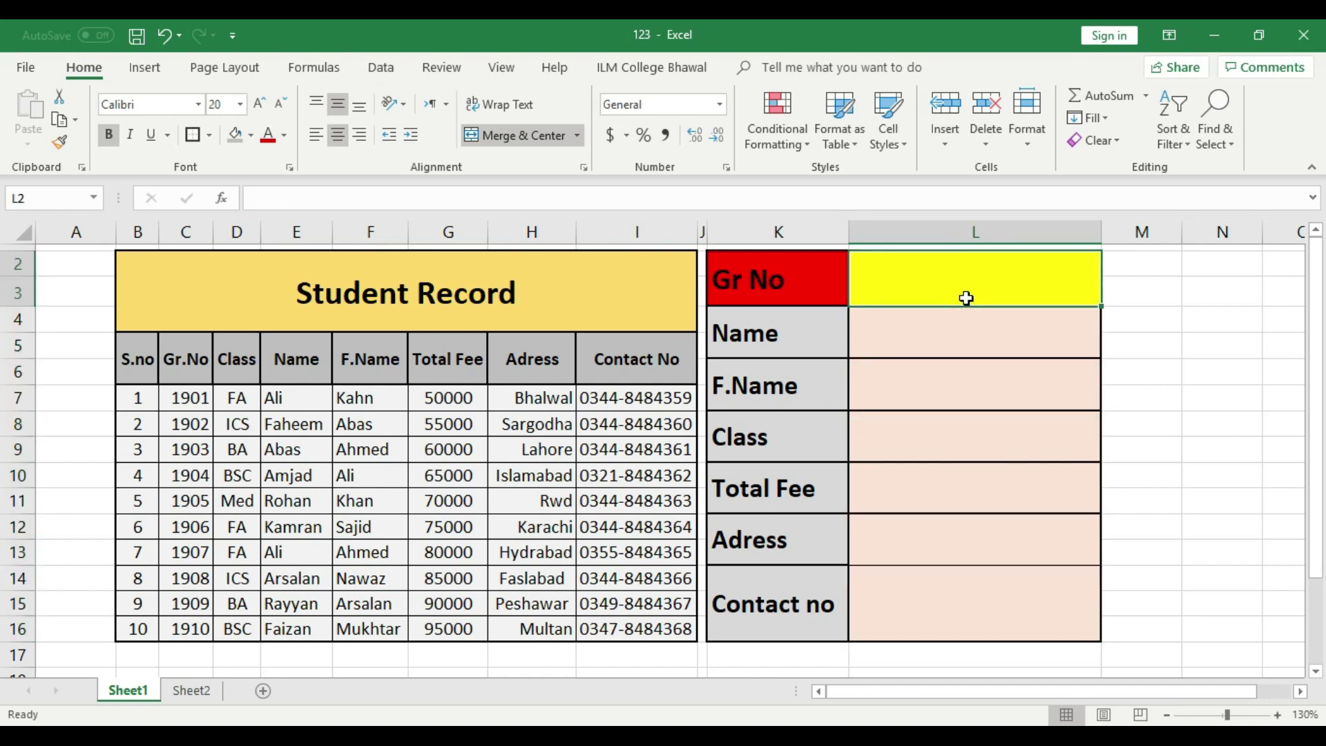
{"action": "left_click", "coordinate": [955, 427]}
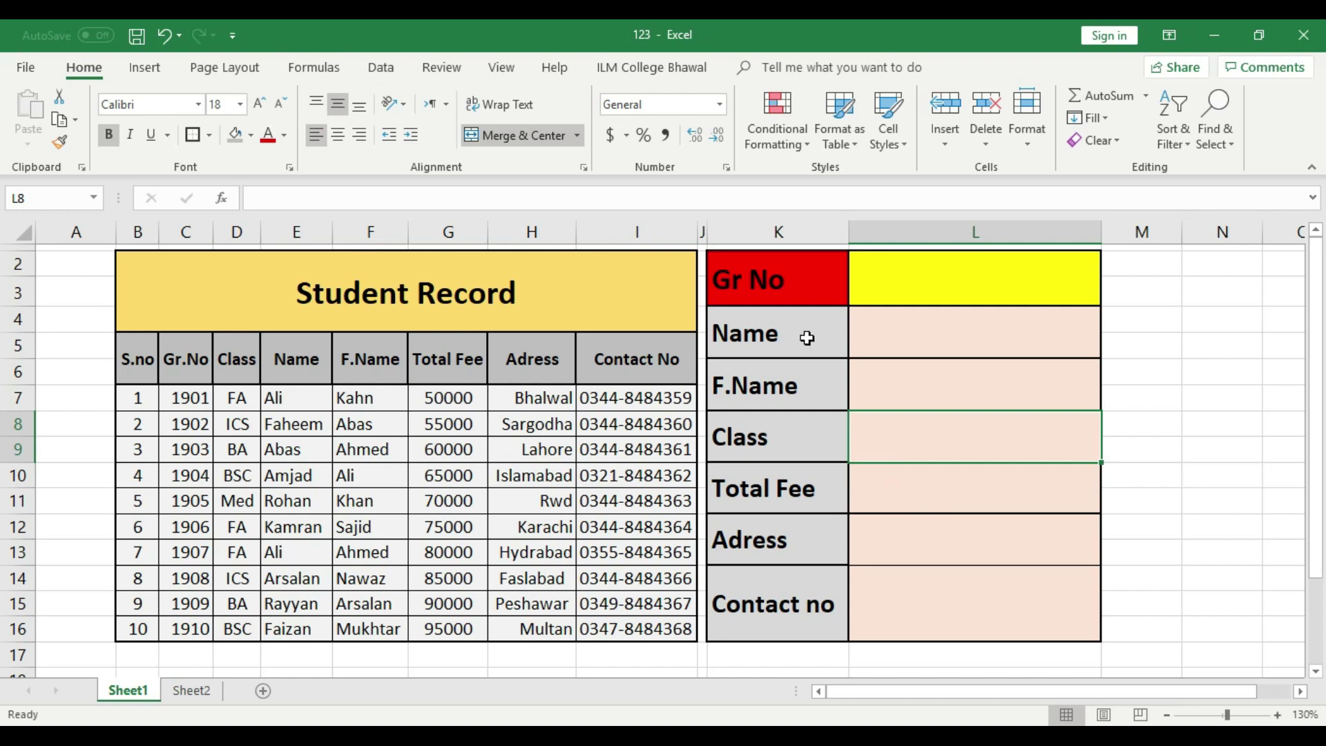
Step: Examine the Gr.No column of the Student Record table against the lookup form's Gr No and detail cells
{"action": "left_click", "coordinate": [195, 399]}
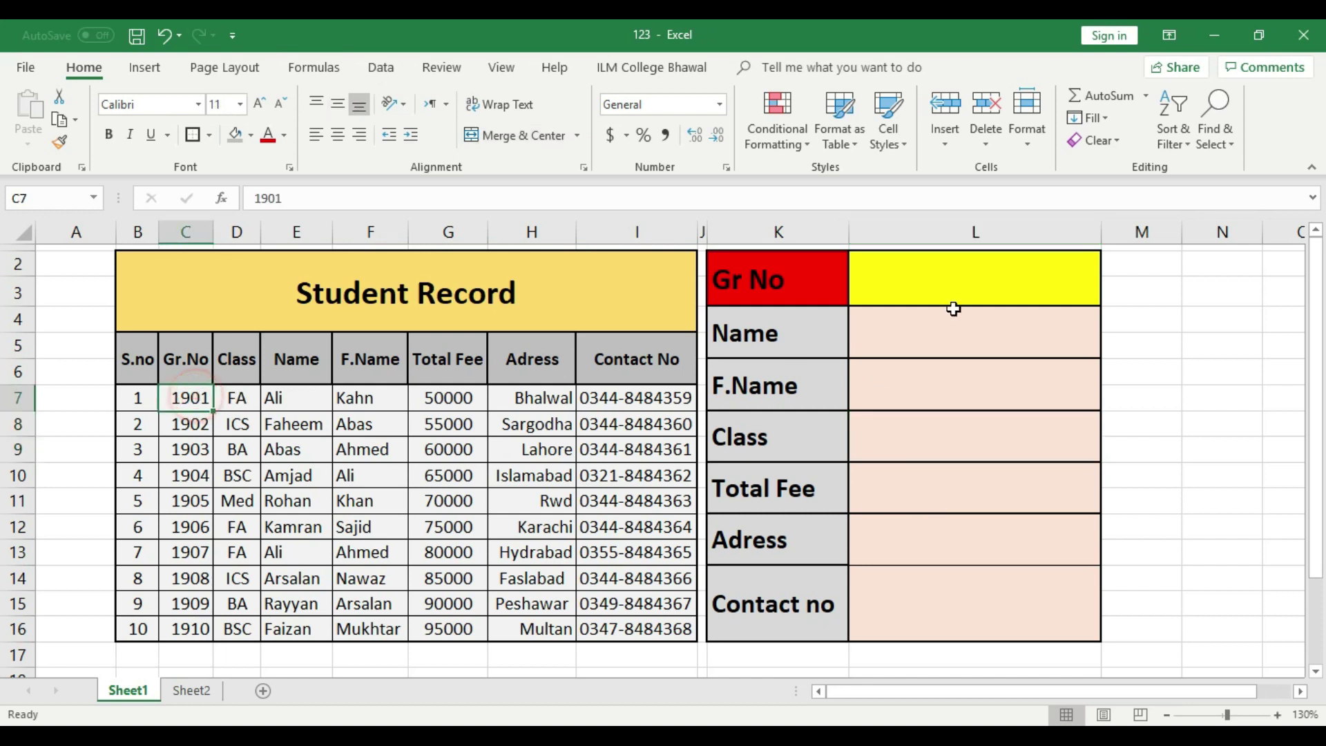
{"action": "left_click", "coordinate": [947, 290]}
{"action": "left_click_drag", "start_coordinate": [933, 335], "coordinate": [950, 608]}
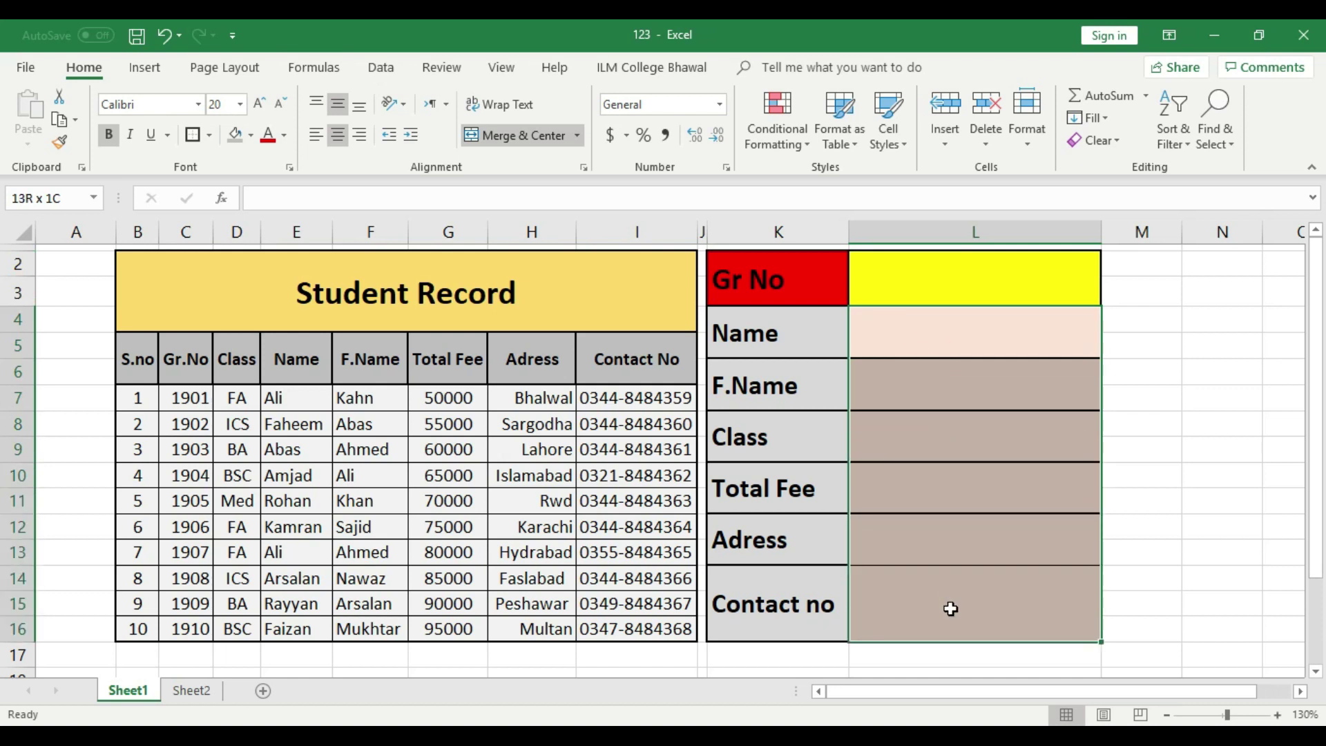
{"action": "left_click", "coordinate": [894, 325]}
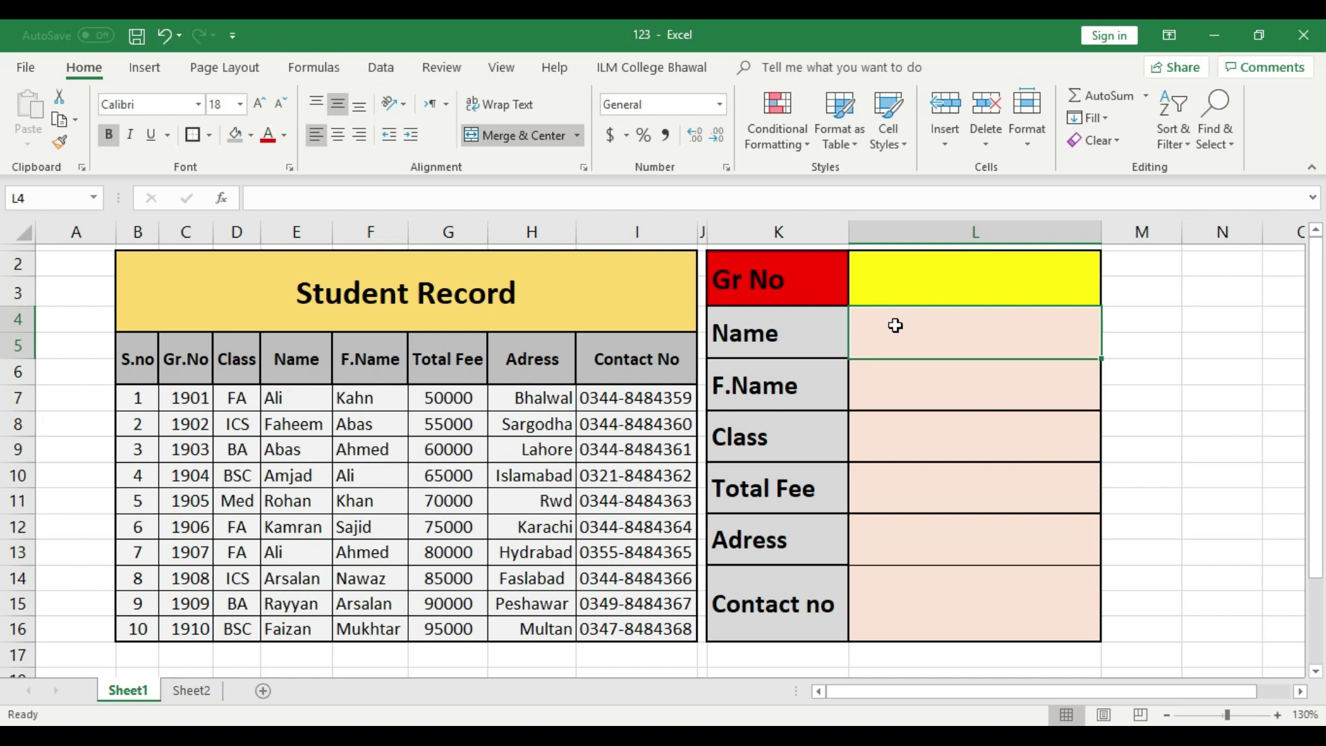
{"action": "left_click", "coordinate": [989, 395]}
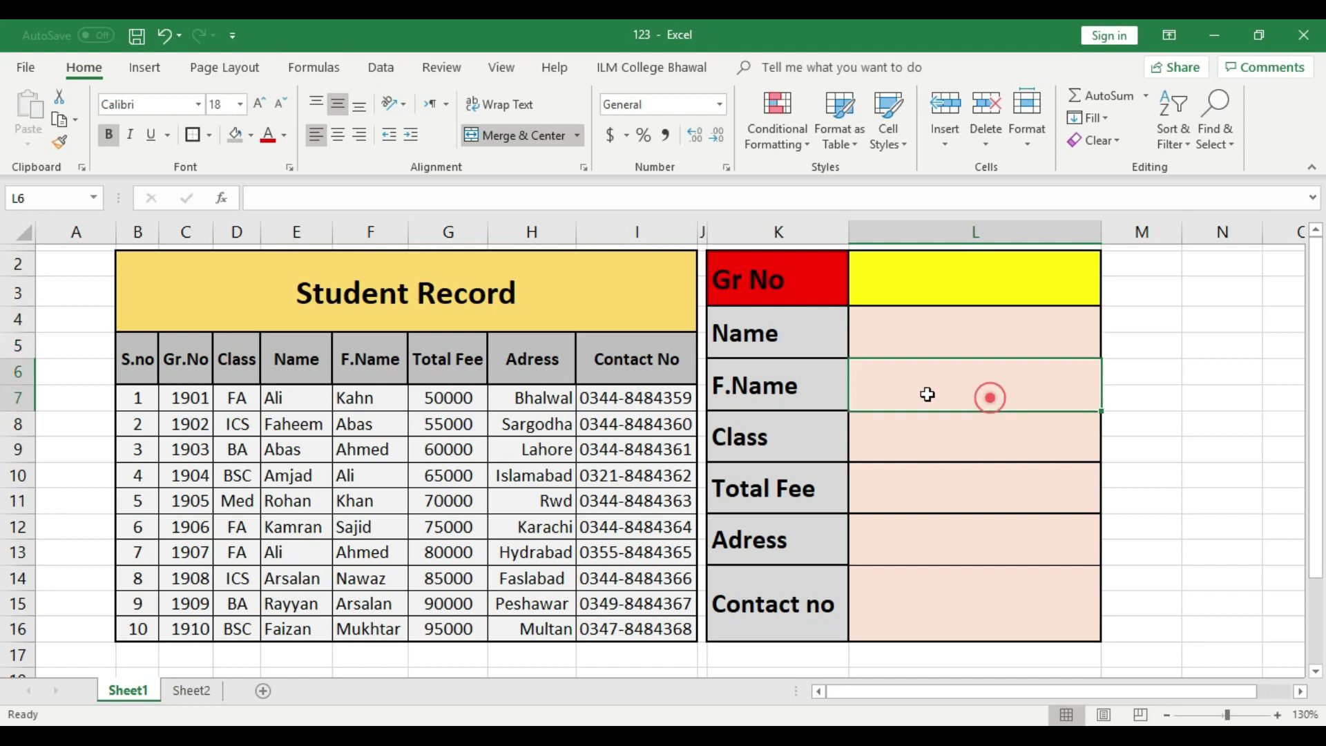
{"action": "left_click", "coordinate": [896, 288]}
{"action": "left_click_drag", "start_coordinate": [195, 400], "coordinate": [193, 580]}
{"action": "left_click", "coordinate": [193, 400]}
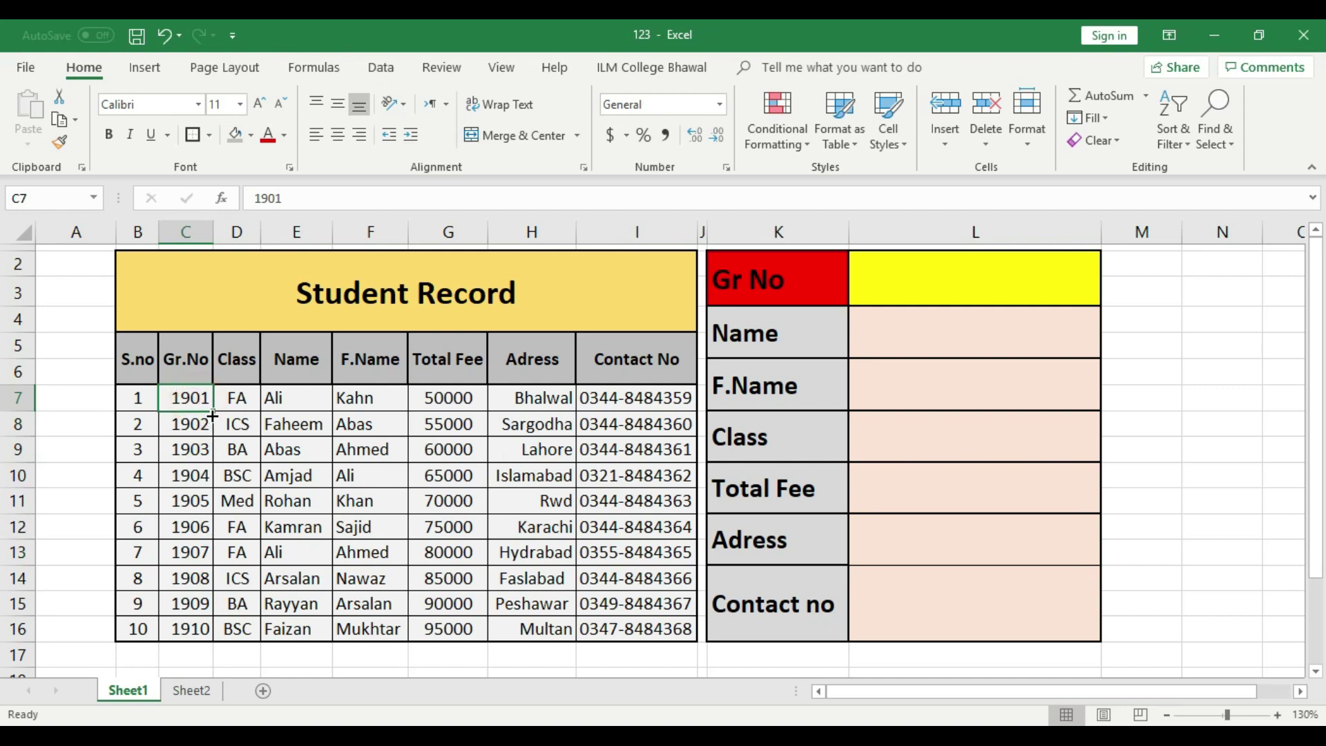
Step: Enter 1901 as the Gr No in cell L2 of the lookup form
{"action": "left_click", "coordinate": [988, 288]}
{"action": "type", "text": "1"}
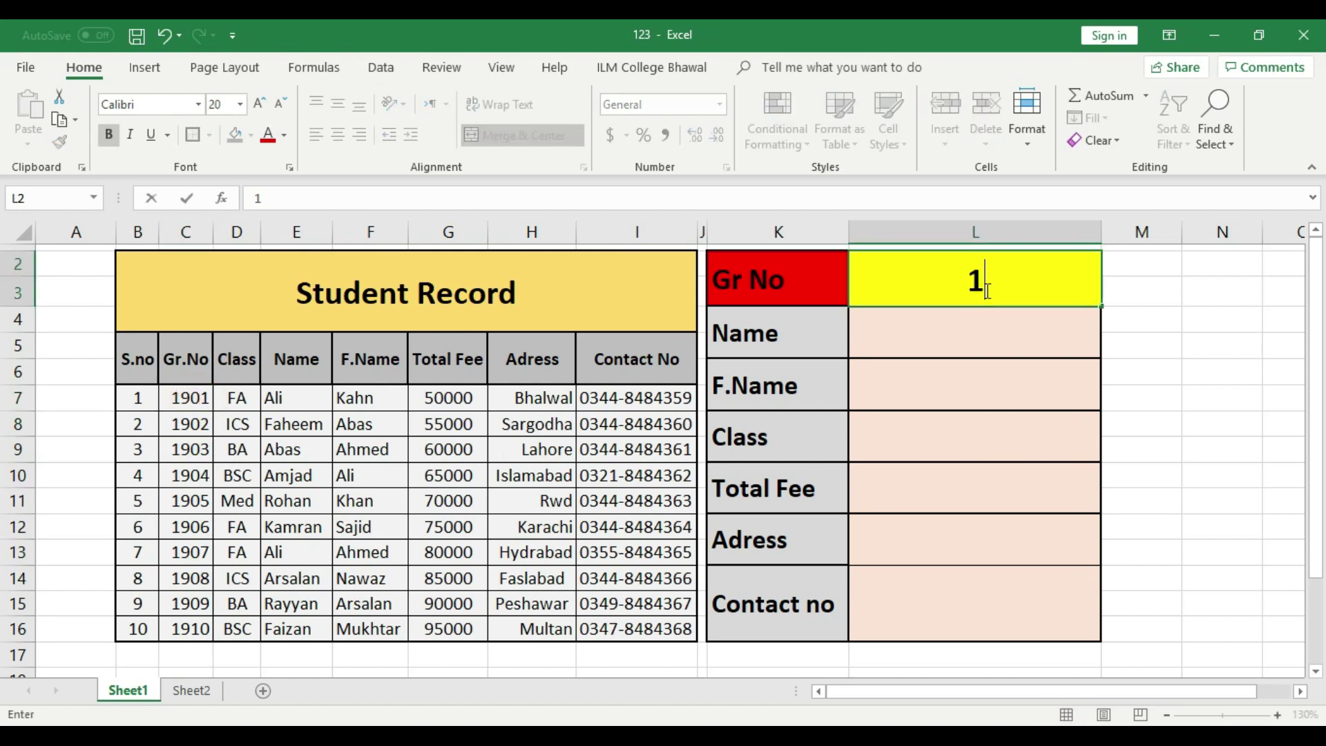
{"action": "type", "text": "901"}
{"action": "left_click", "coordinate": [968, 346]}
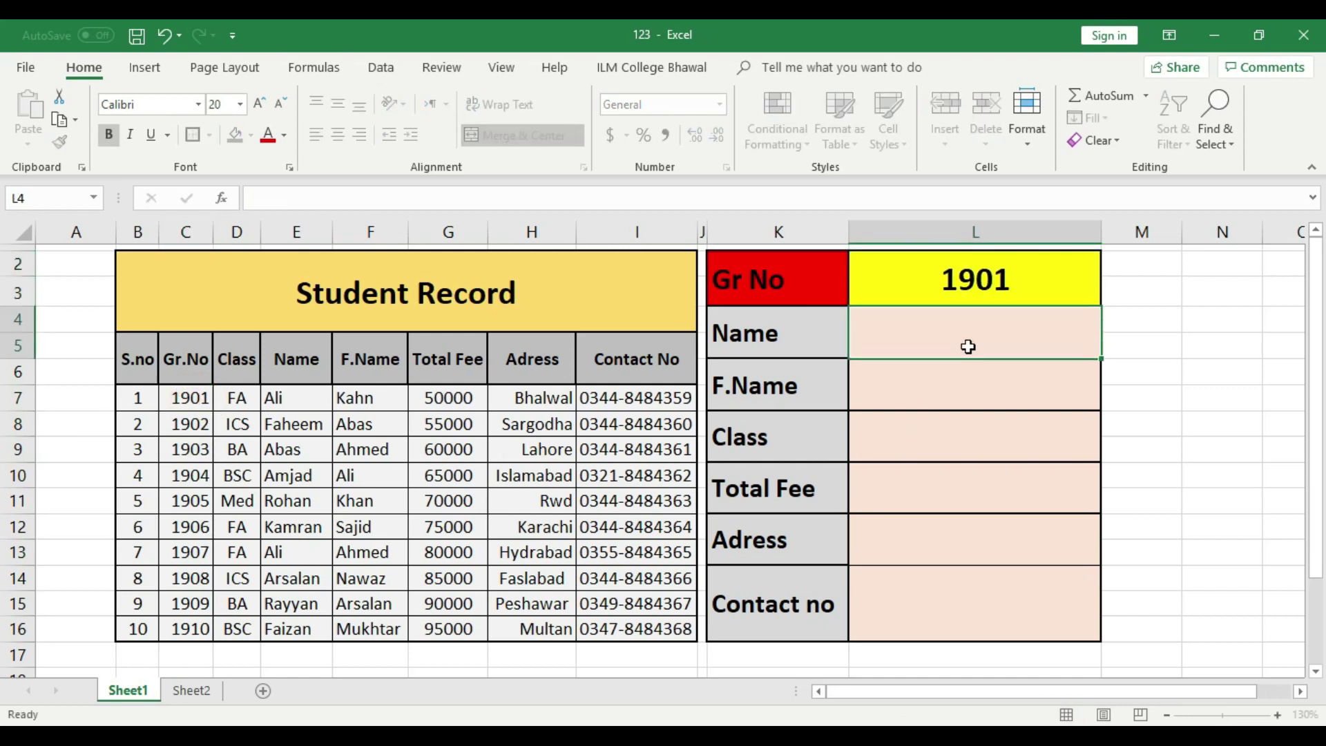
Step: Review the table's 1901 entry and the lookup form's cells from Gr No to Total Fee
{"action": "left_click", "coordinate": [187, 398]}
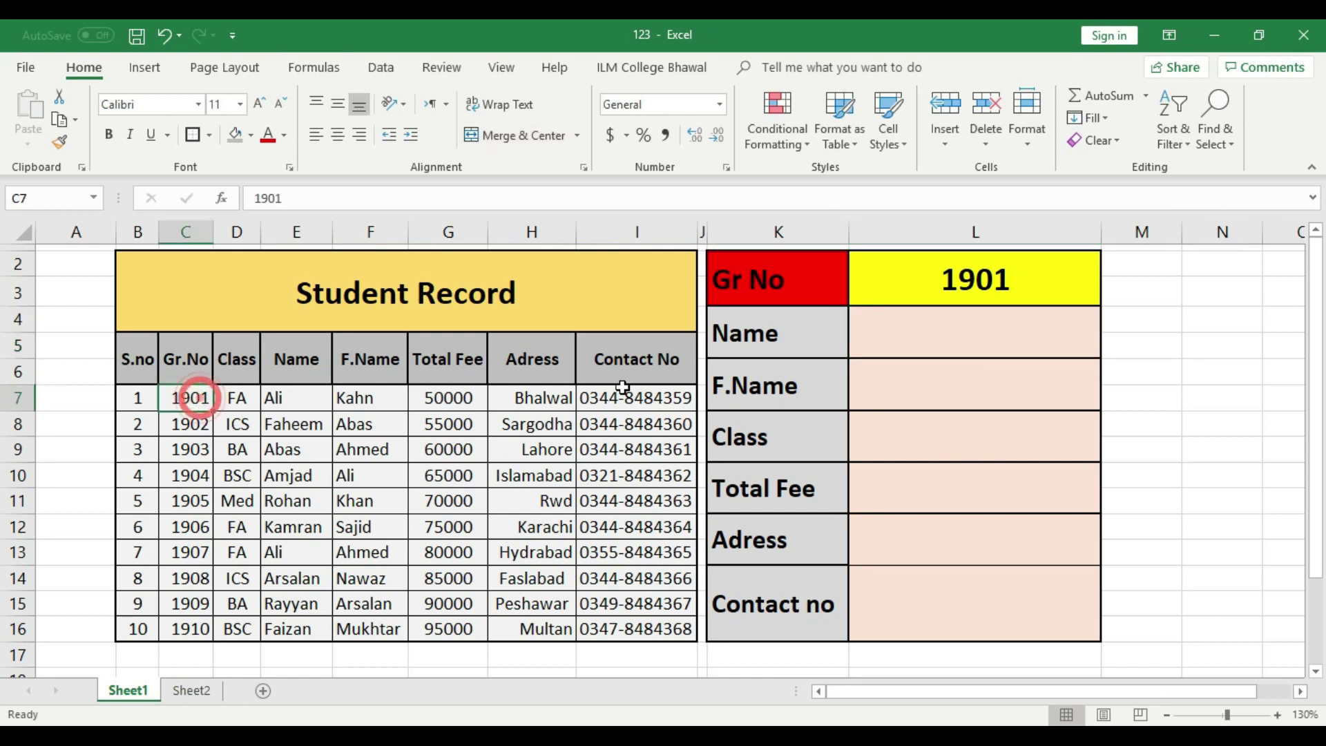
{"action": "left_click", "coordinate": [956, 265]}
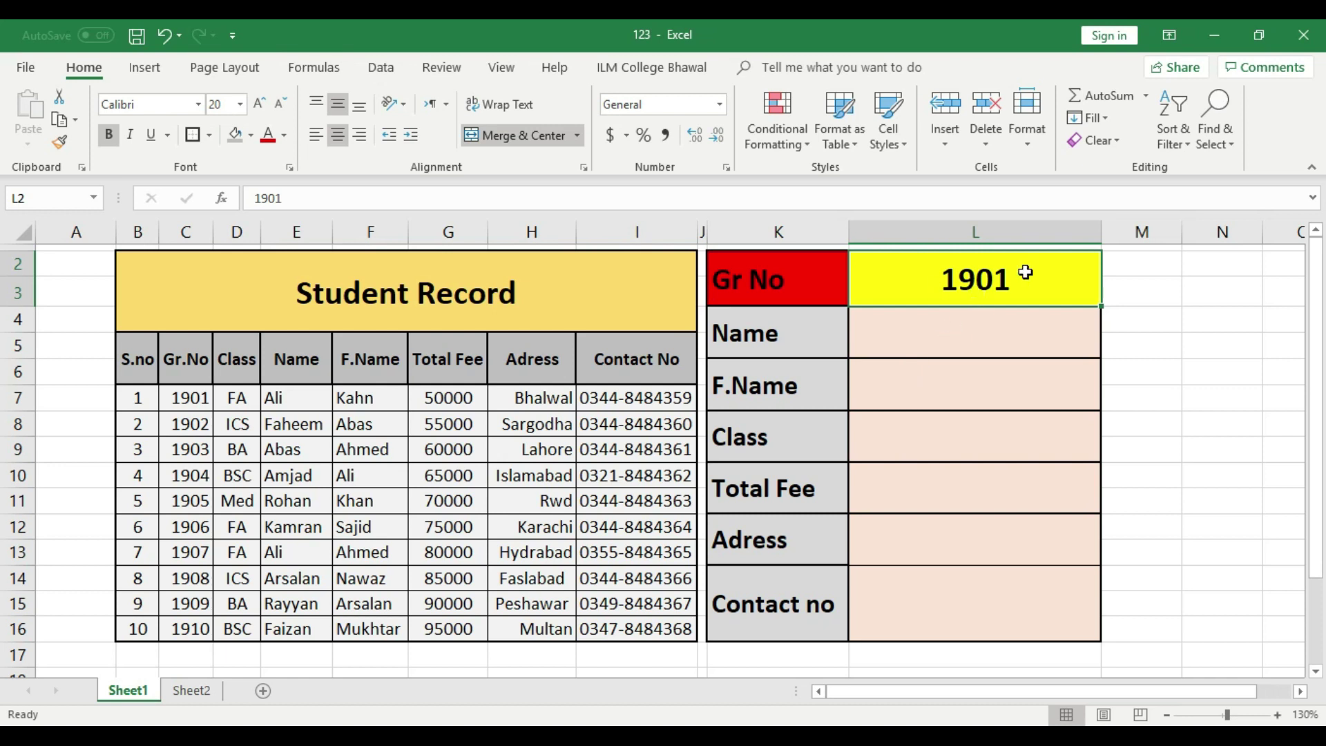
{"action": "left_click", "coordinate": [957, 331]}
{"action": "left_click", "coordinate": [956, 396]}
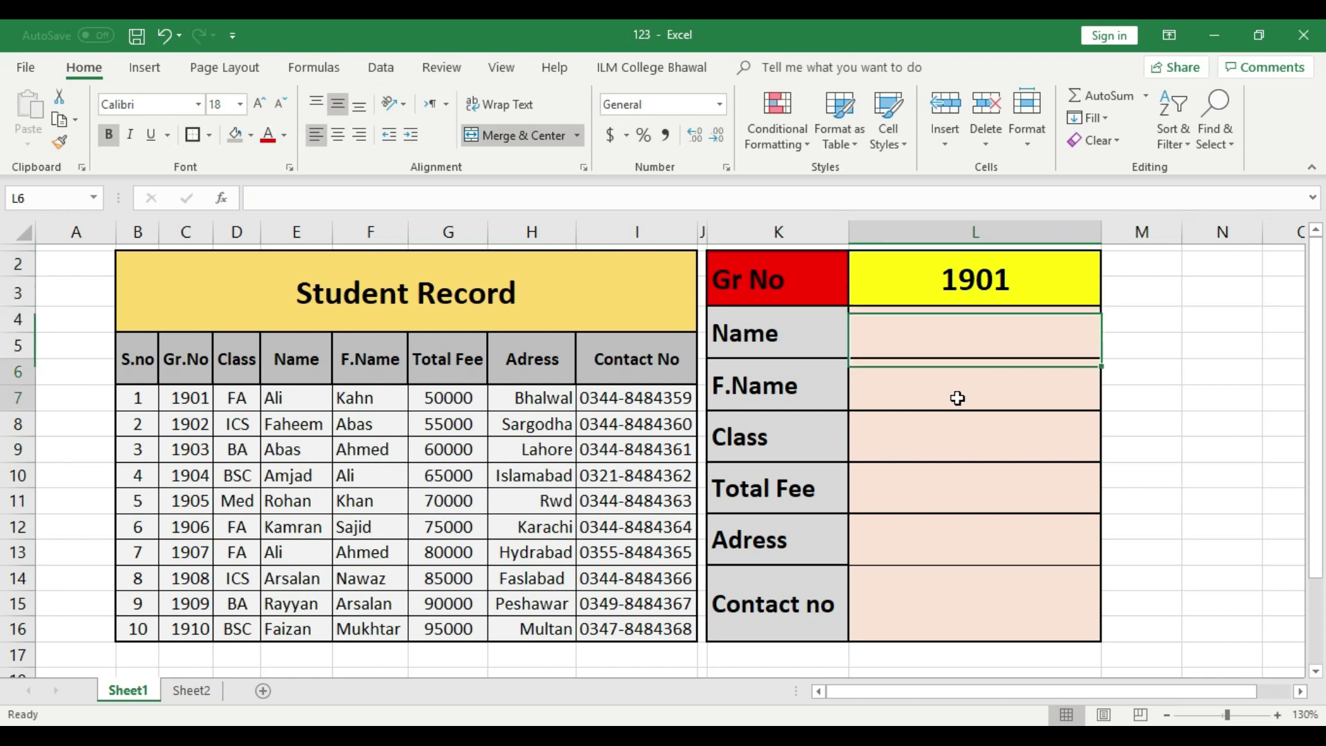
{"action": "left_click", "coordinate": [959, 433]}
{"action": "left_click", "coordinate": [976, 491]}
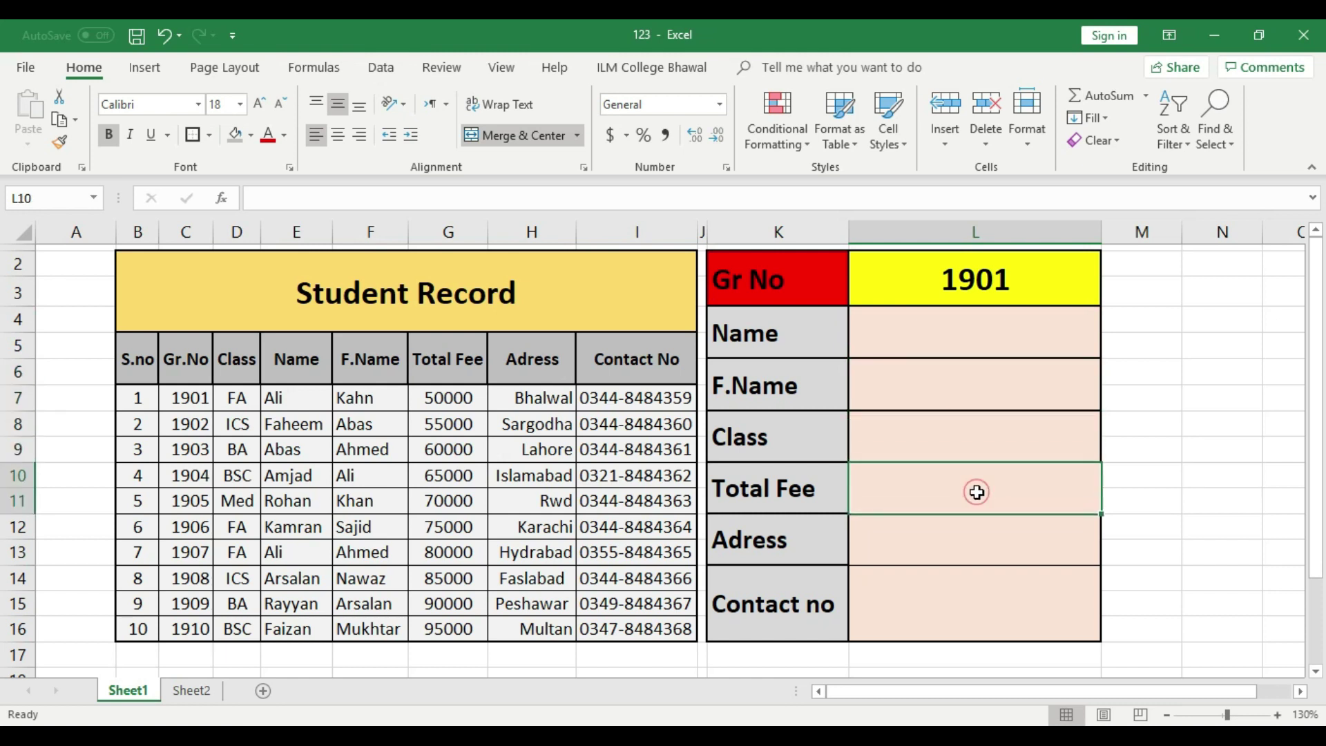
{"action": "left_click", "coordinate": [978, 537]}
{"action": "left_click", "coordinate": [980, 602]}
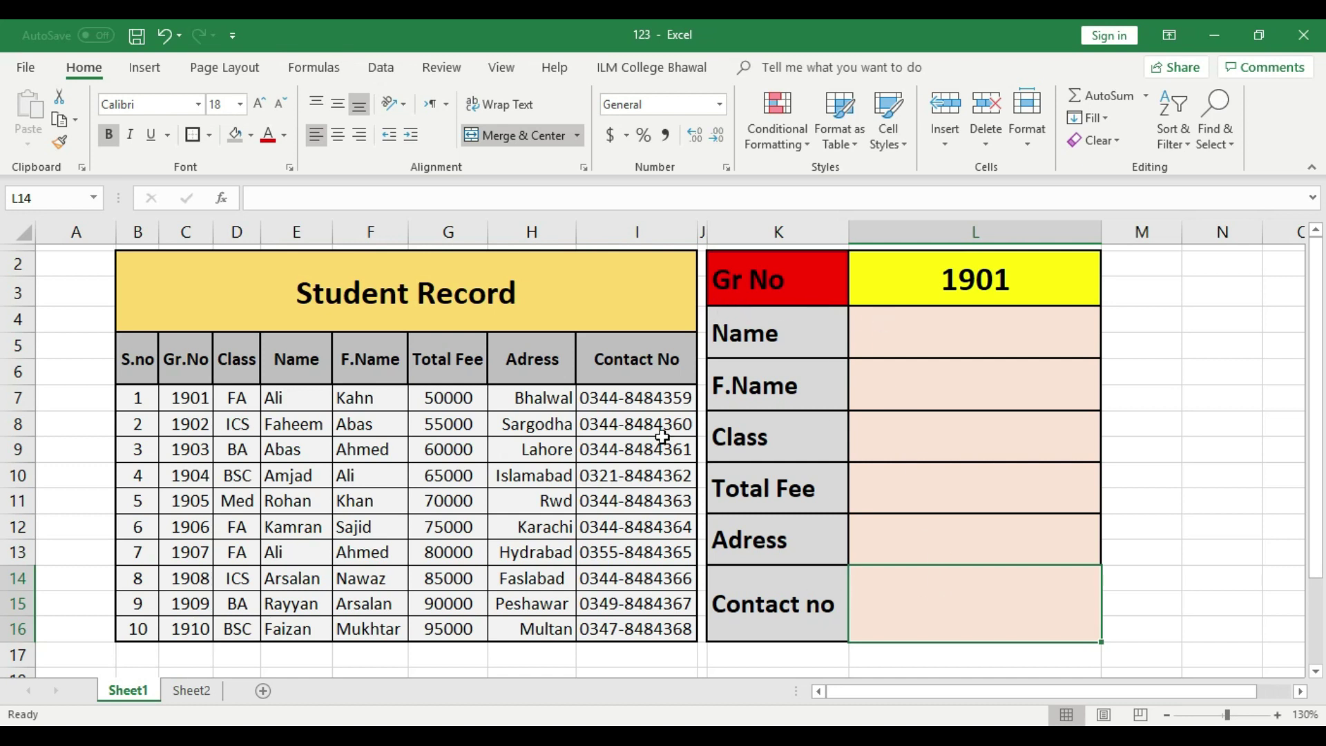
{"action": "left_click", "coordinate": [947, 436]}
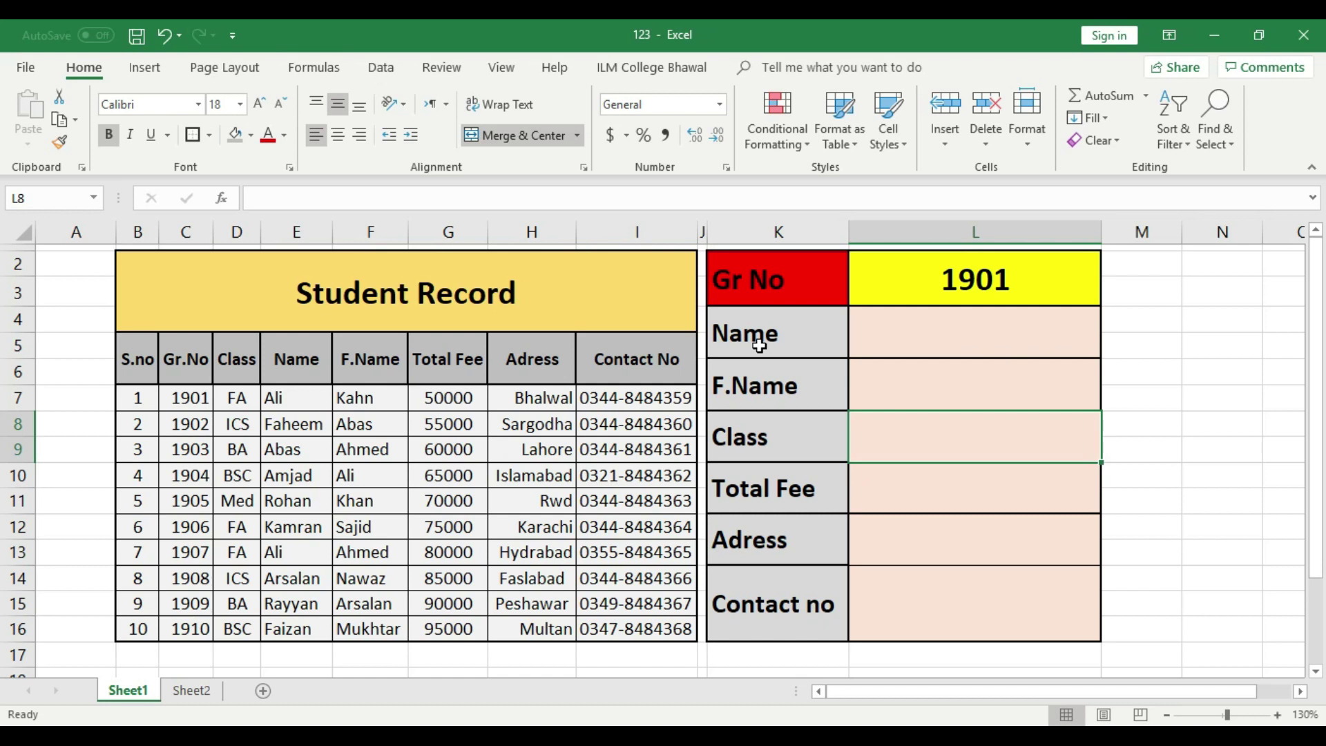
Step: Start a LOOKUP formula in the form's Name cell L4 with the Gr No cell L2 as the lookup value
{"action": "left_click", "coordinate": [985, 344]}
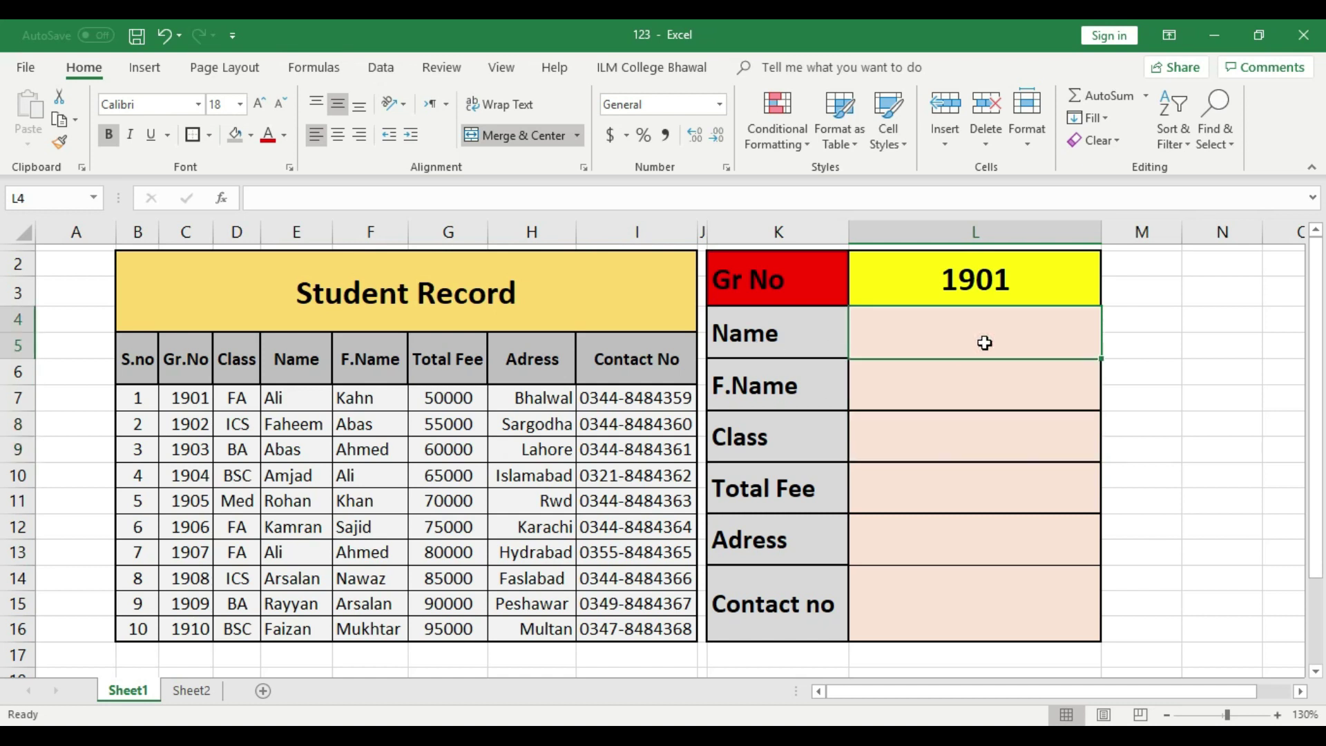
{"action": "type", "text": "="}
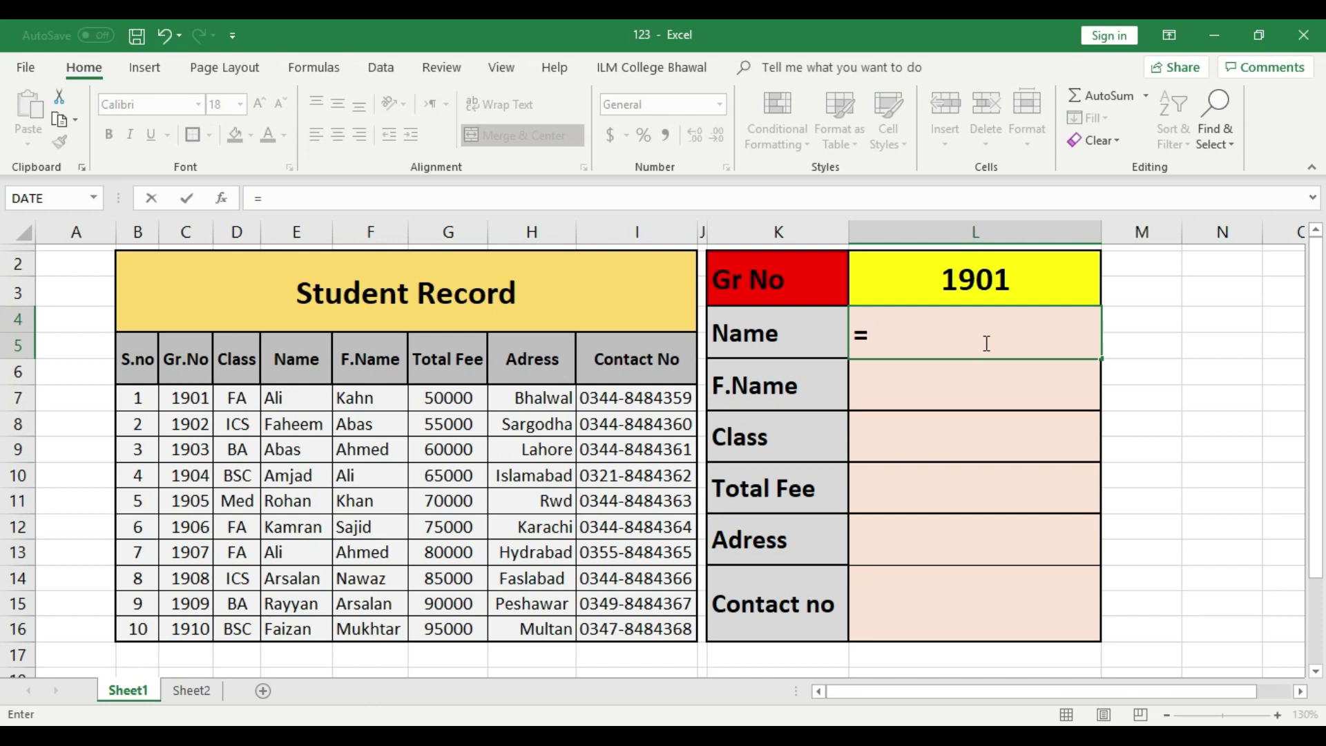
{"action": "type", "text": "loo"}
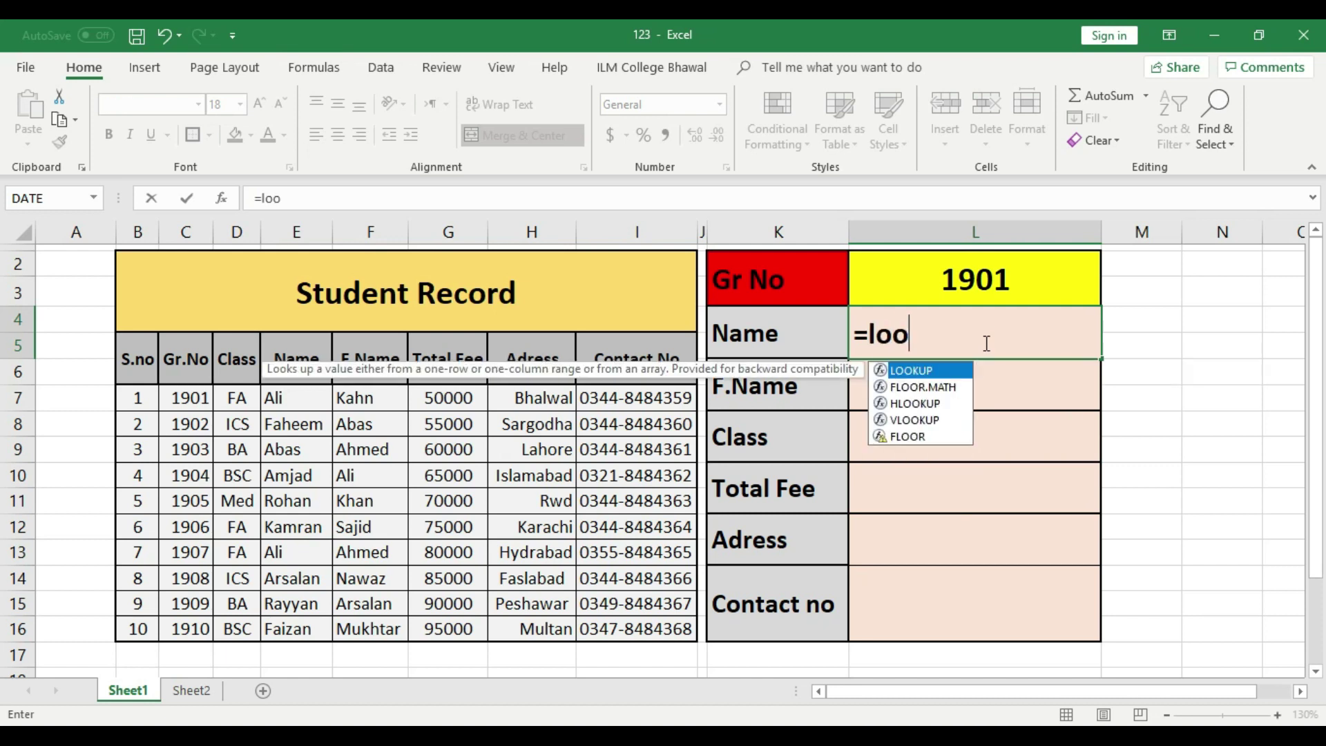
{"action": "type", "text": "kup"}
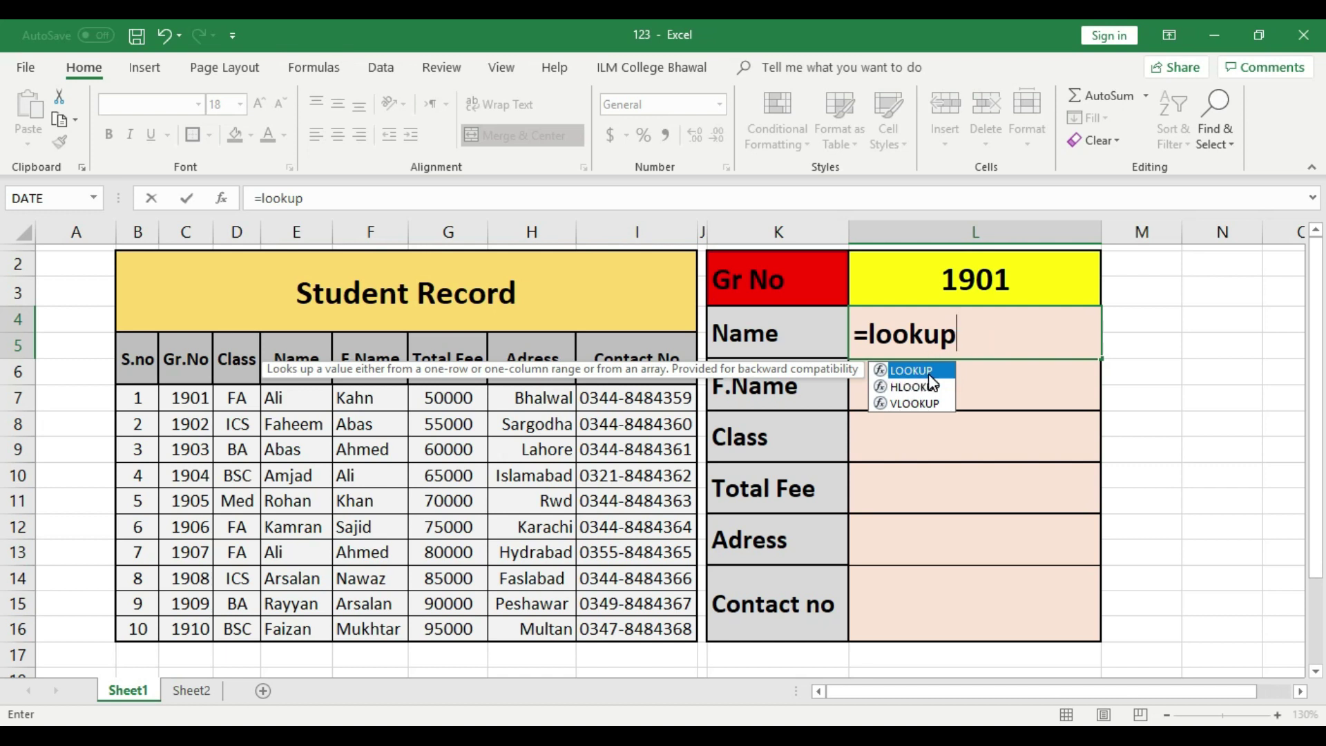
{"action": "type", "text": "("}
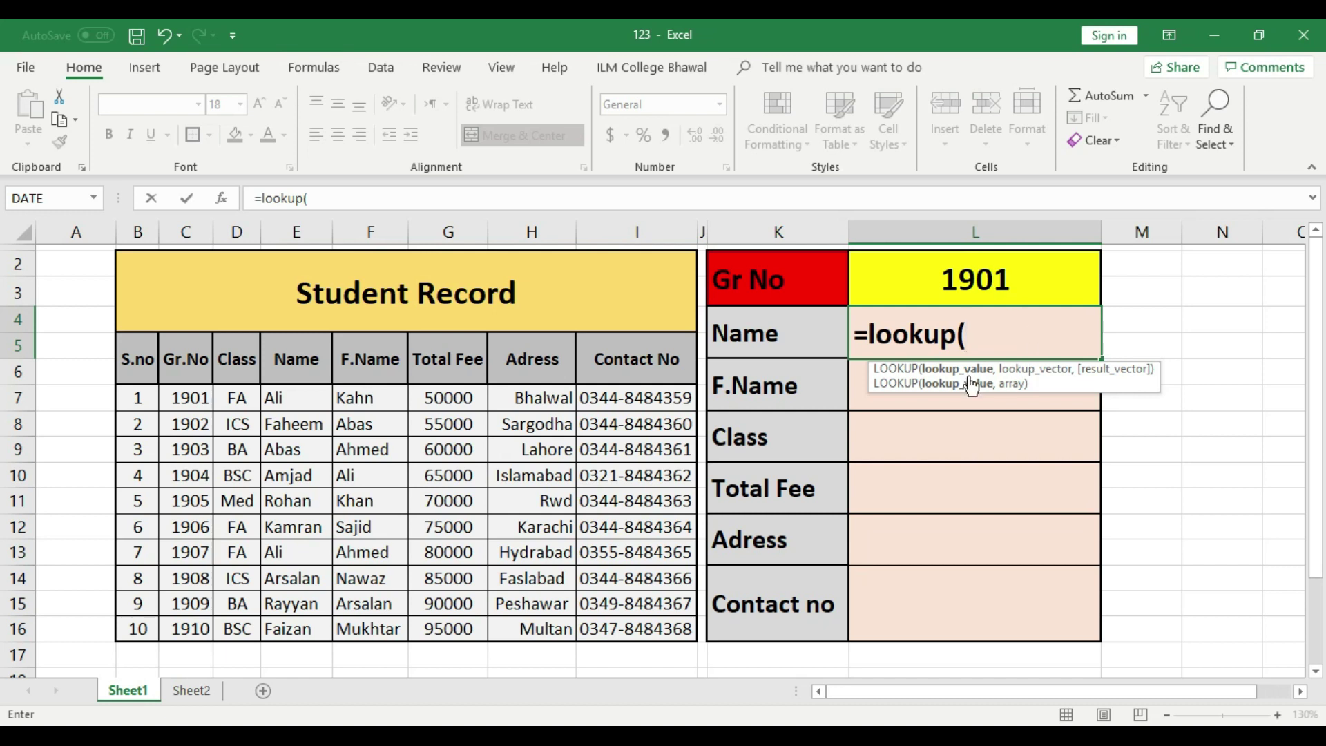
{"action": "left_click", "coordinate": [1007, 269]}
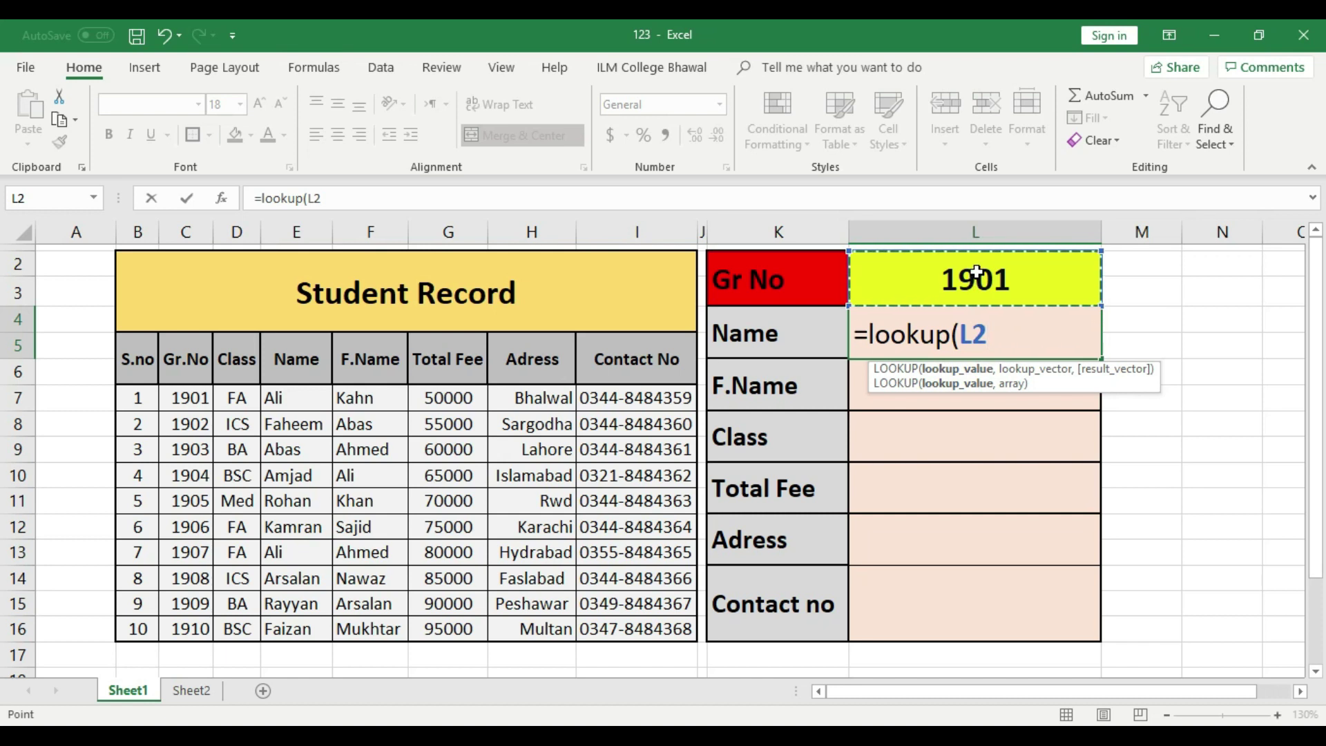
{"action": "type", "text": ","}
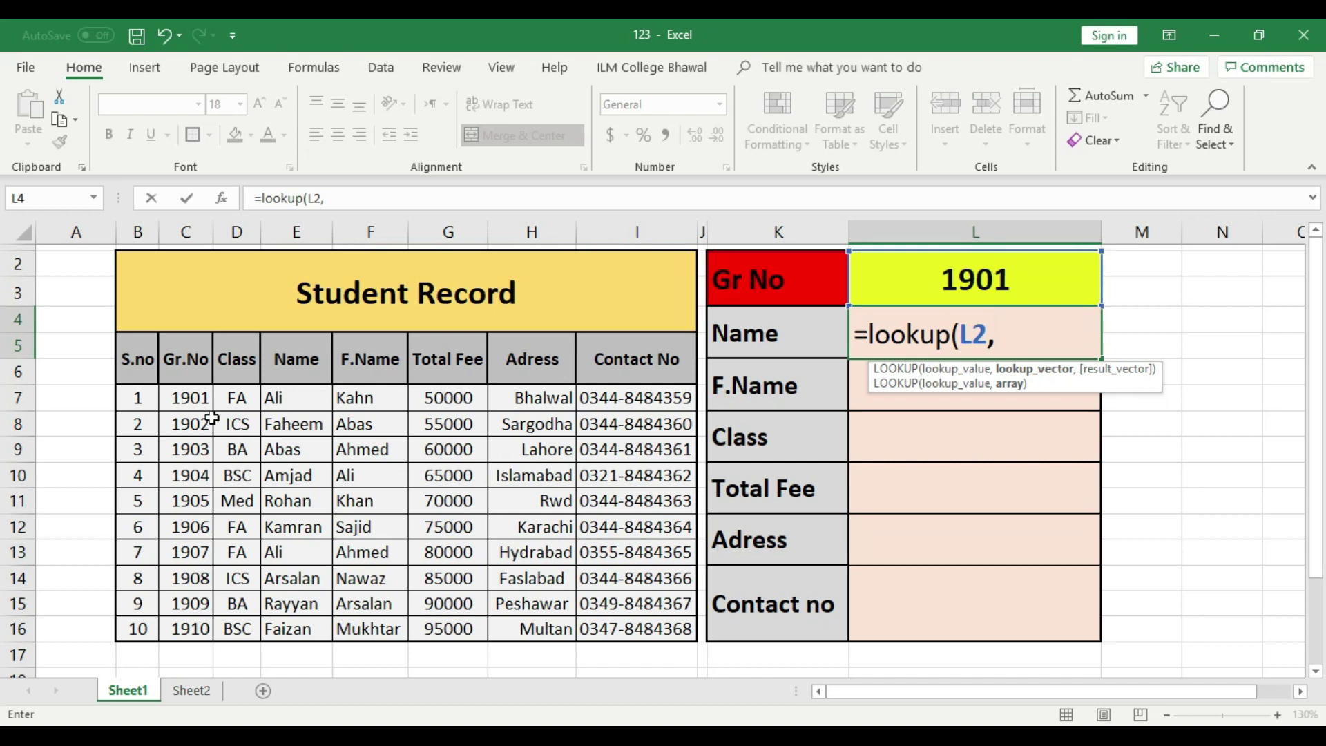
Step: Complete the Name formula with lookup range C7:I16 and result range E7:E16, and center the cell's content
{"action": "left_click", "coordinate": [176, 395]}
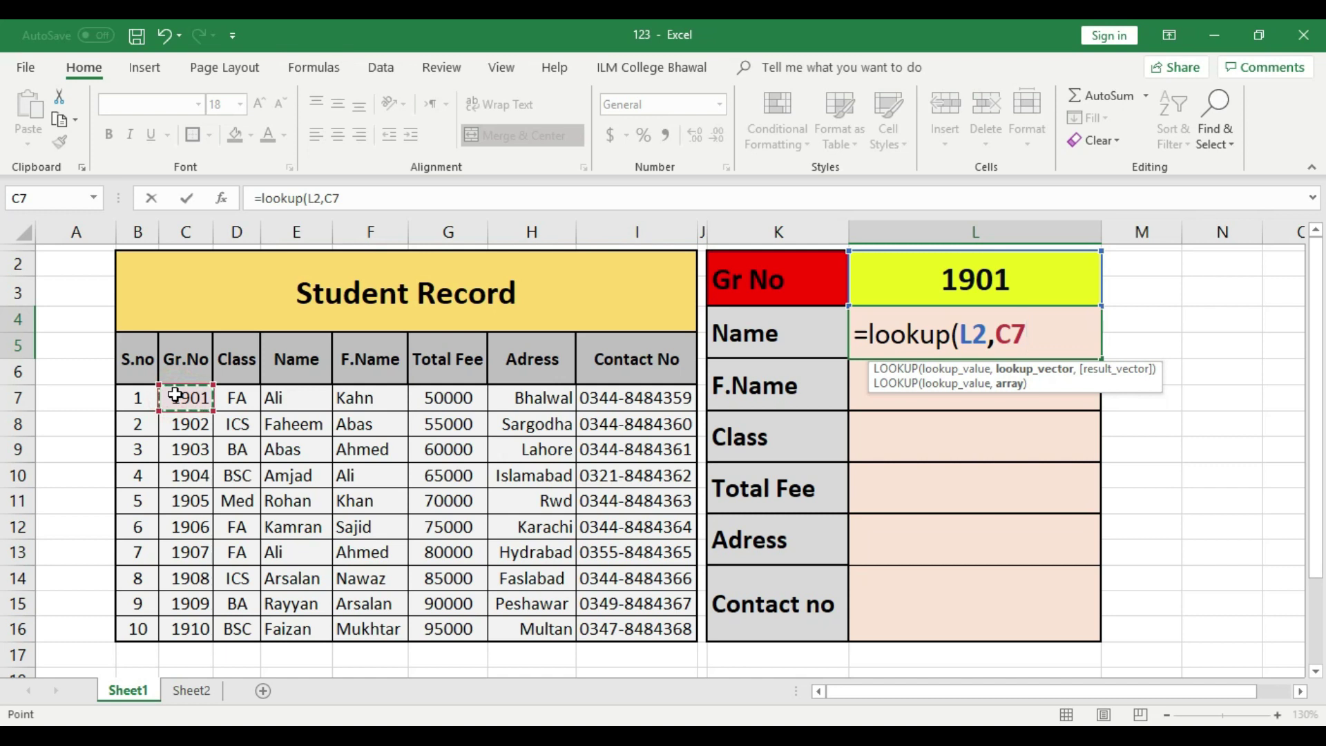
{"action": "left_click_drag", "start_coordinate": [176, 395], "coordinate": [644, 620]}
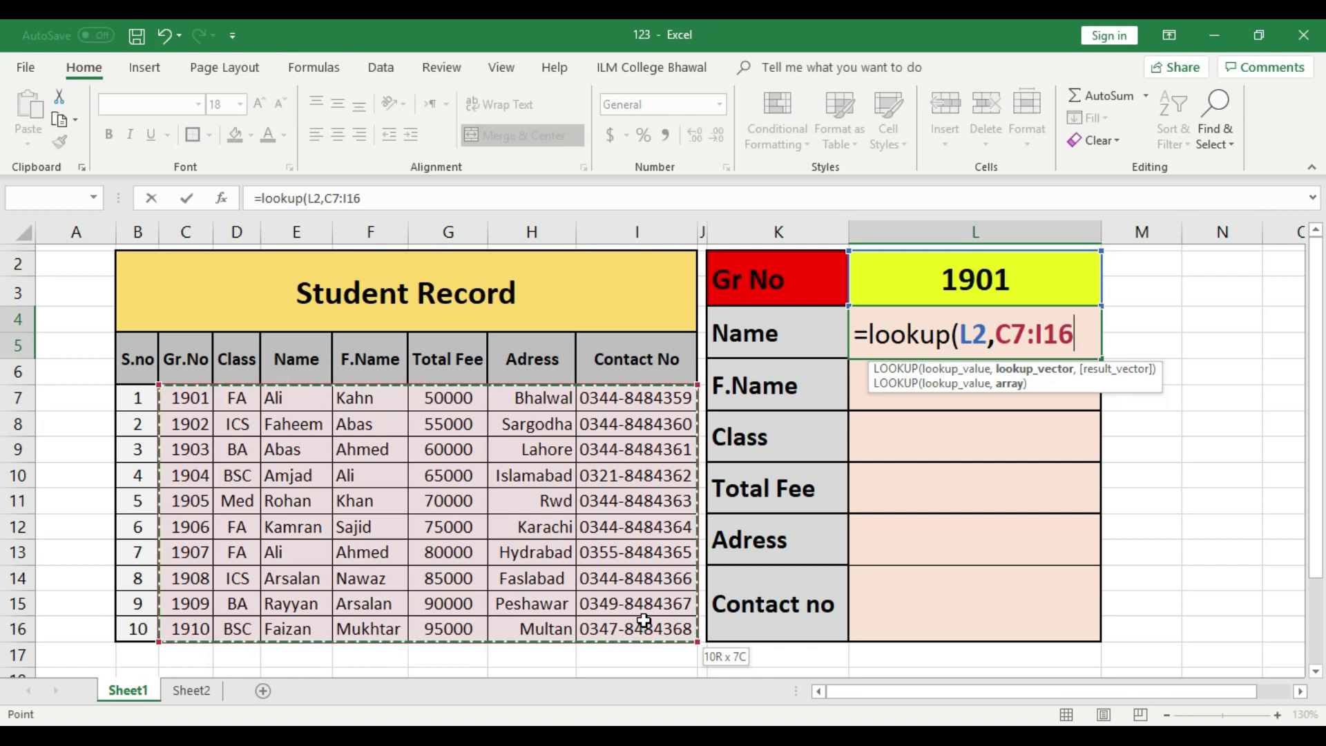
{"action": "left_click_drag", "start_coordinate": [644, 621], "coordinate": [644, 620]}
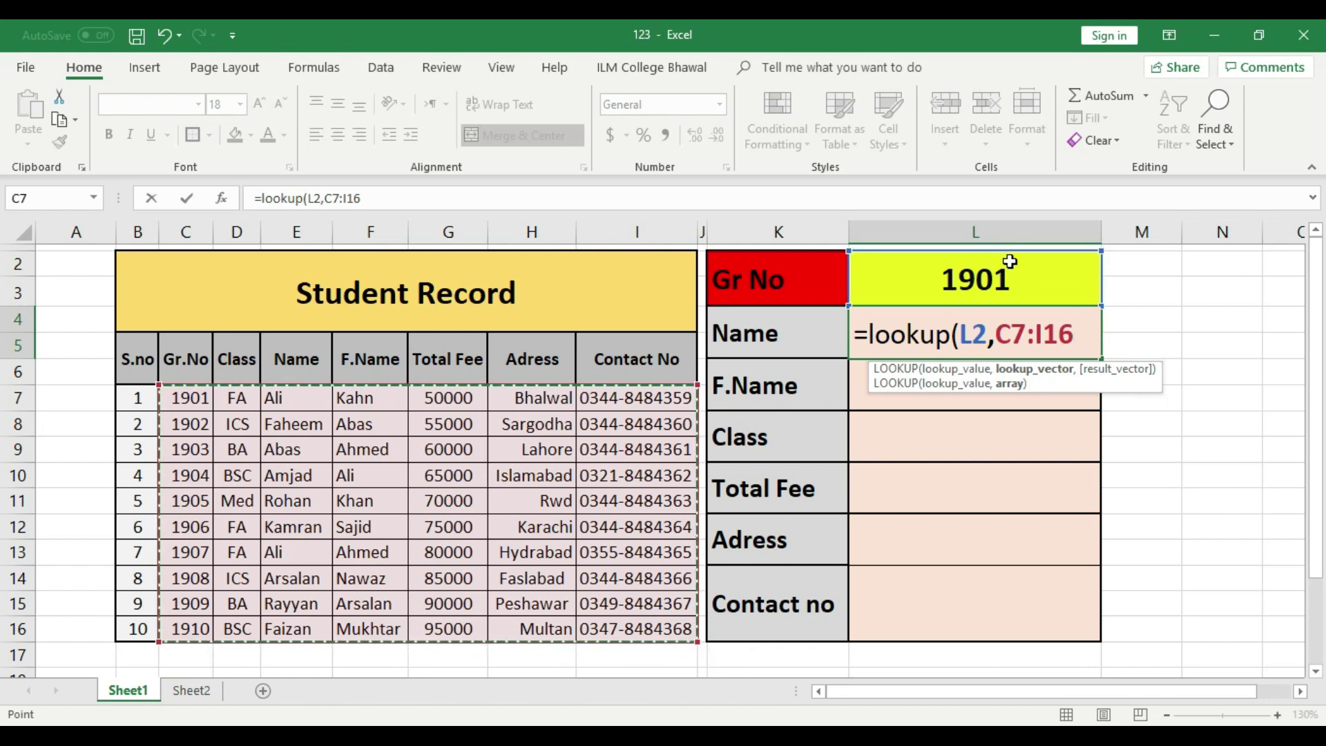
{"action": "type", "text": ","}
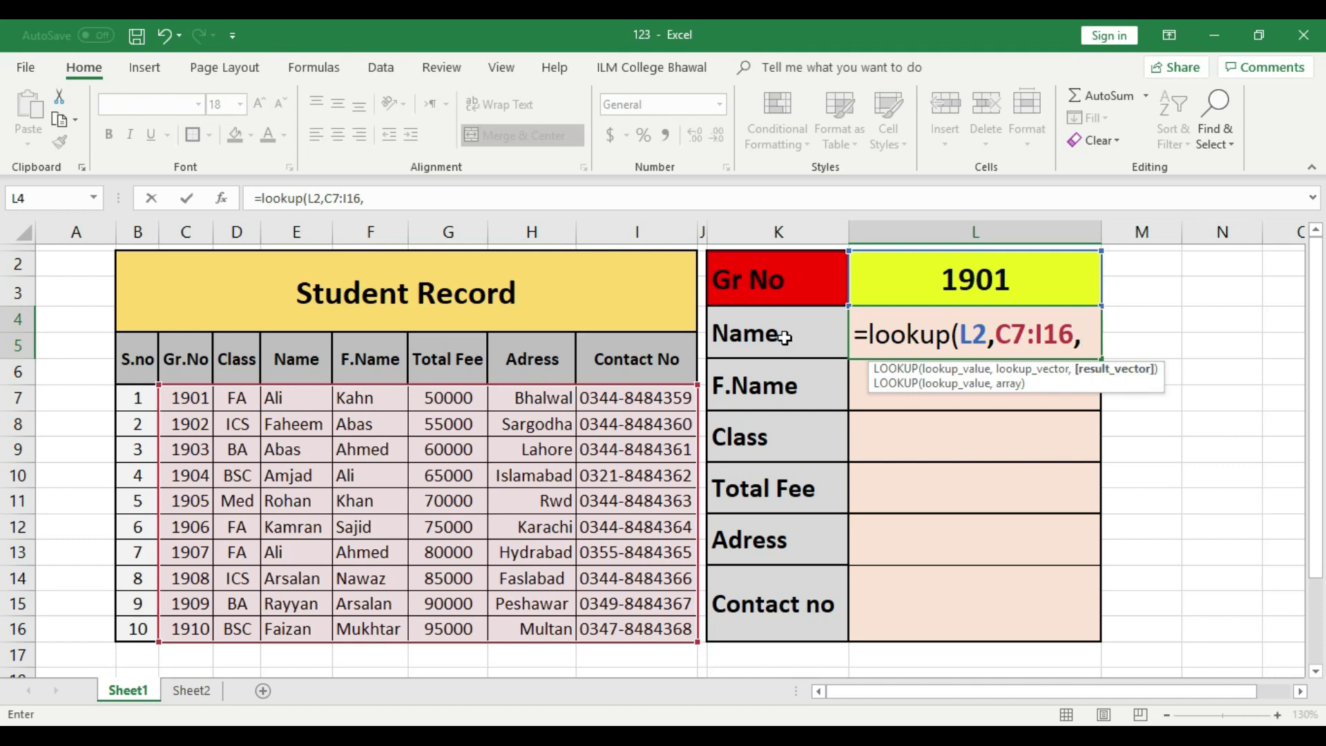
{"action": "left_click_drag", "start_coordinate": [292, 398], "coordinate": [299, 625]}
{"action": "key", "text": "Return"}
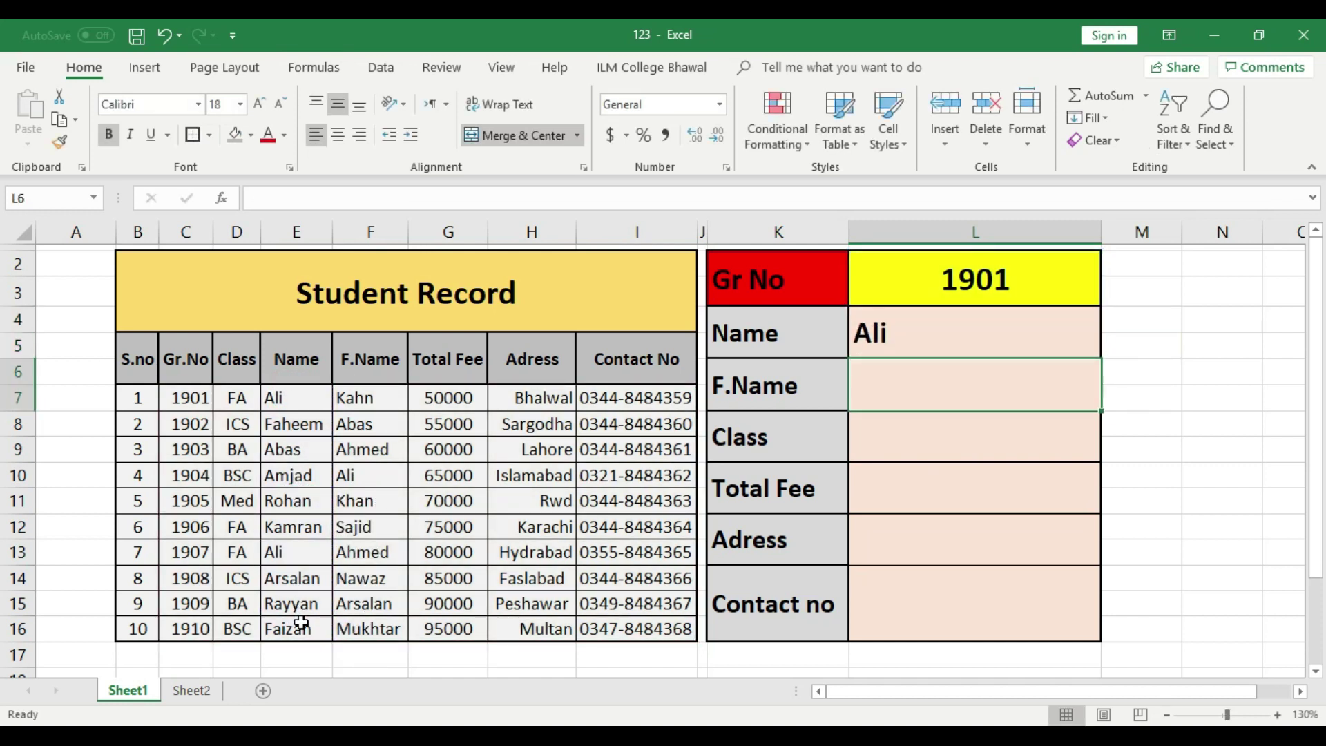
{"action": "left_click", "coordinate": [889, 328]}
{"action": "left_click", "coordinate": [336, 136]}
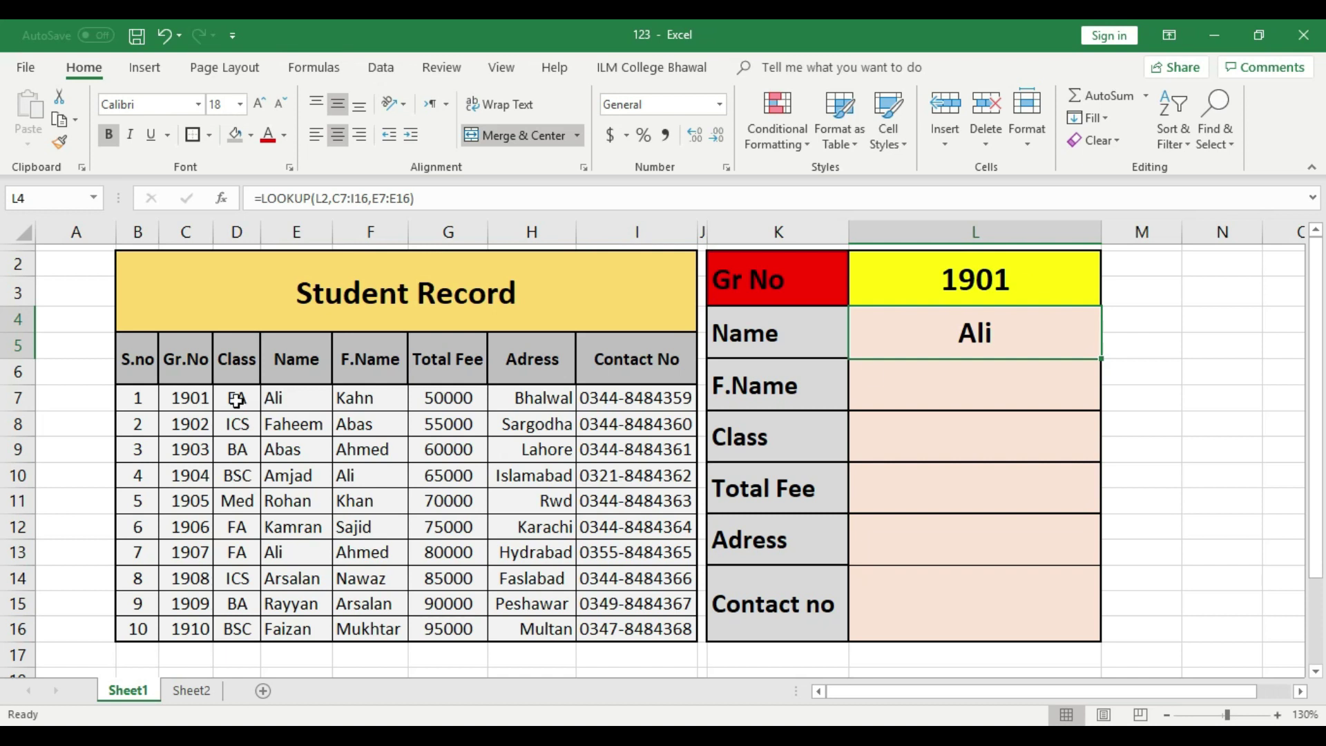
Step: Test the Name lookup by changing the Gr No in L2 to 1906
{"action": "left_click", "coordinate": [196, 528]}
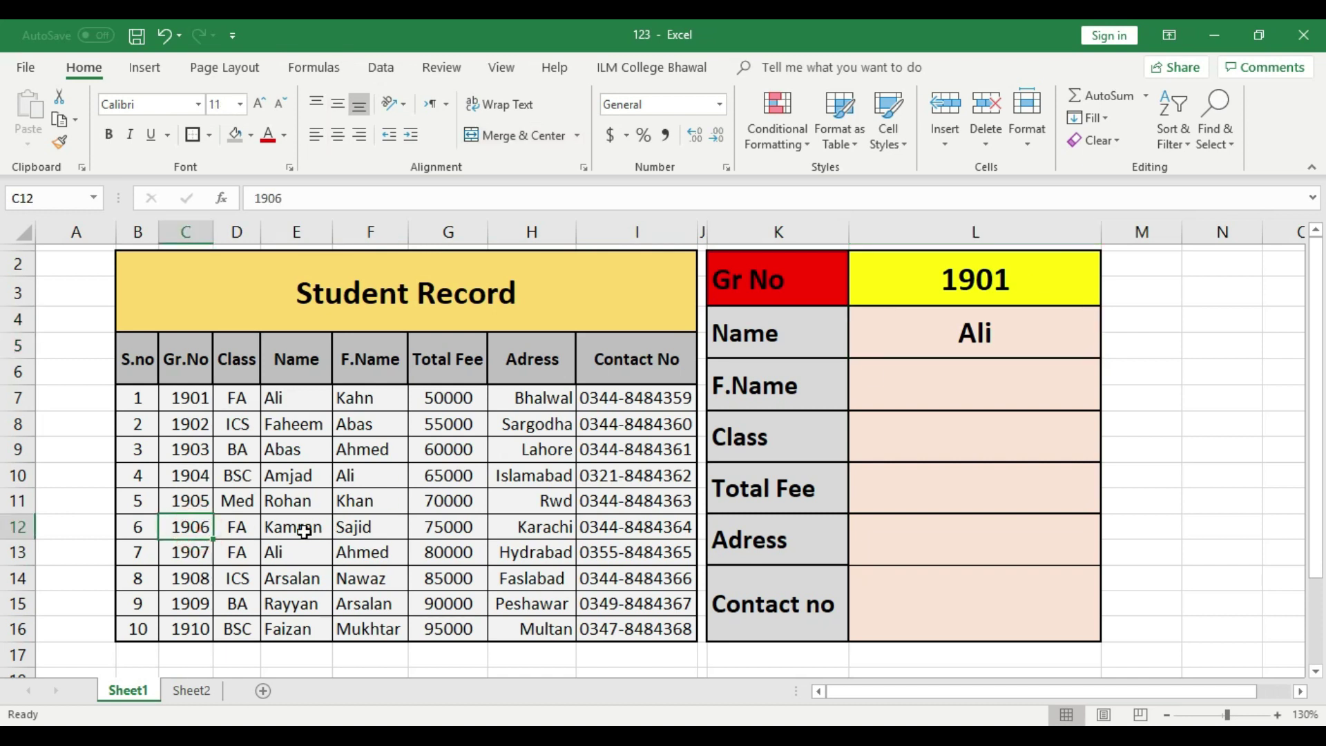
{"action": "double_click", "coordinate": [1041, 274]}
{"action": "key", "text": "BackSpace"}
{"action": "type", "text": "6"}
{"action": "key", "text": "Return"}
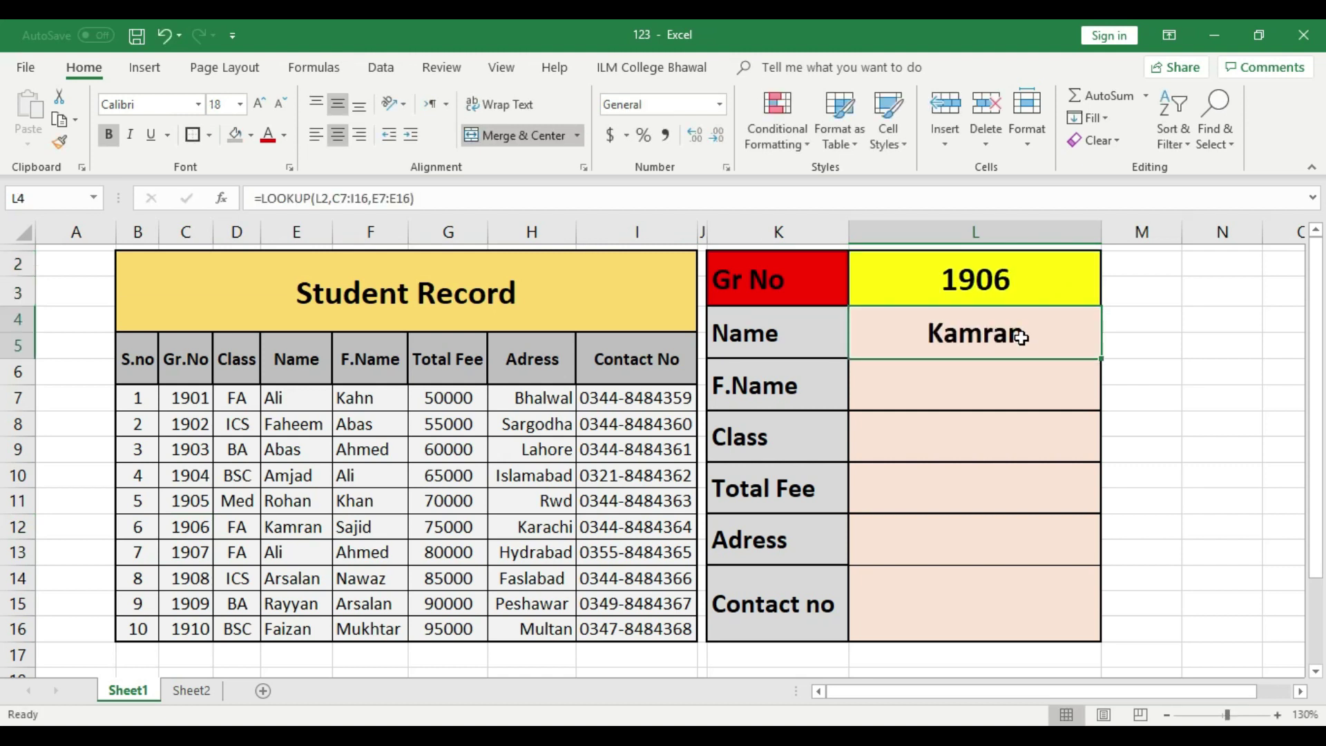
Step: Set the form's Gr No in L2 back to 1901
{"action": "double_click", "coordinate": [1027, 286]}
{"action": "key", "text": "BackSpace"}
{"action": "type", "text": "1"}
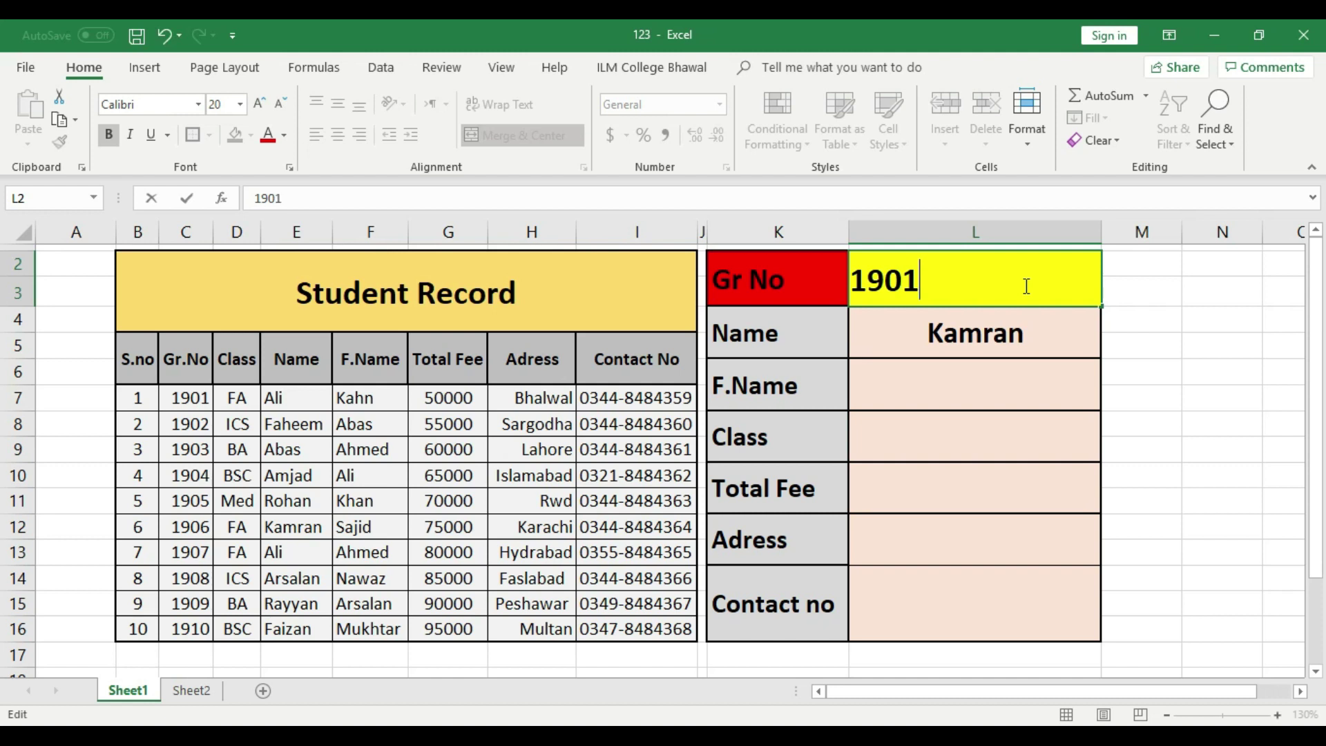
{"action": "key", "text": "Return"}
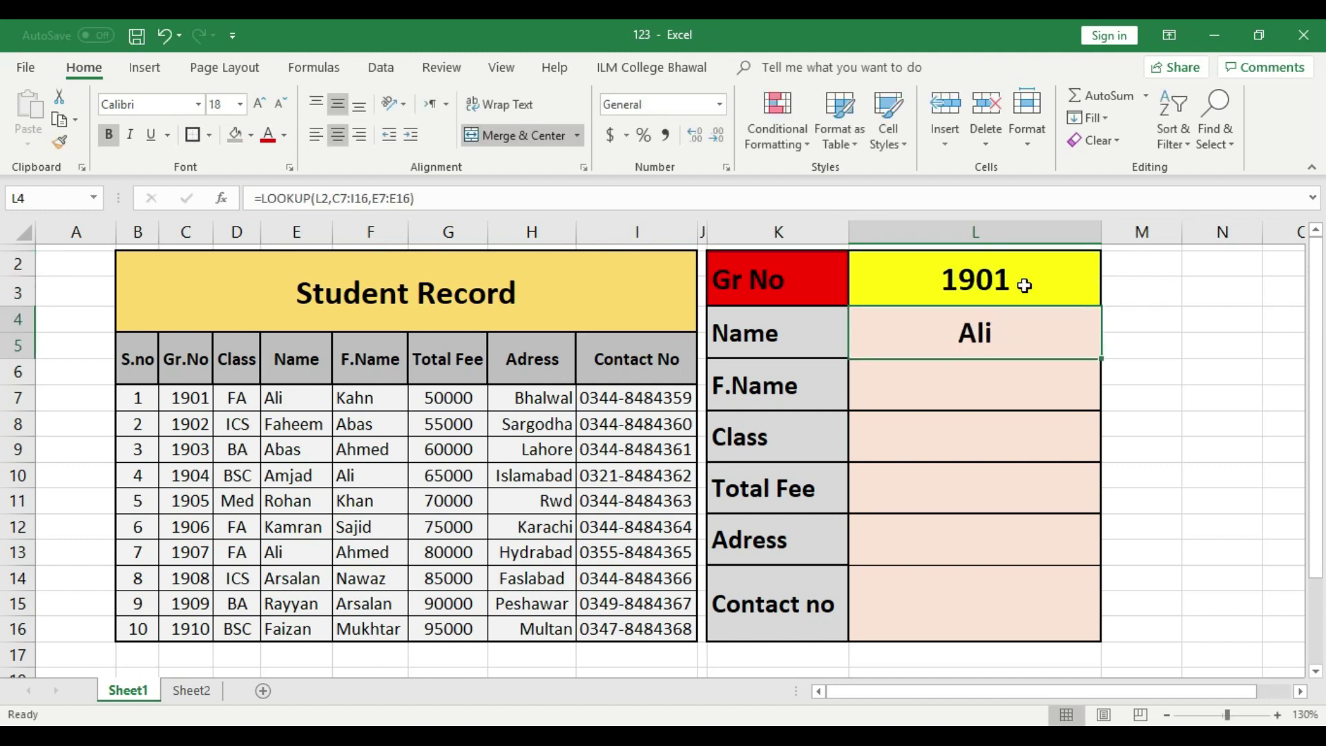
Step: Review the lookup form's Name and F.Name rows along with the Class and Total Fee cells
{"action": "left_click", "coordinate": [990, 396]}
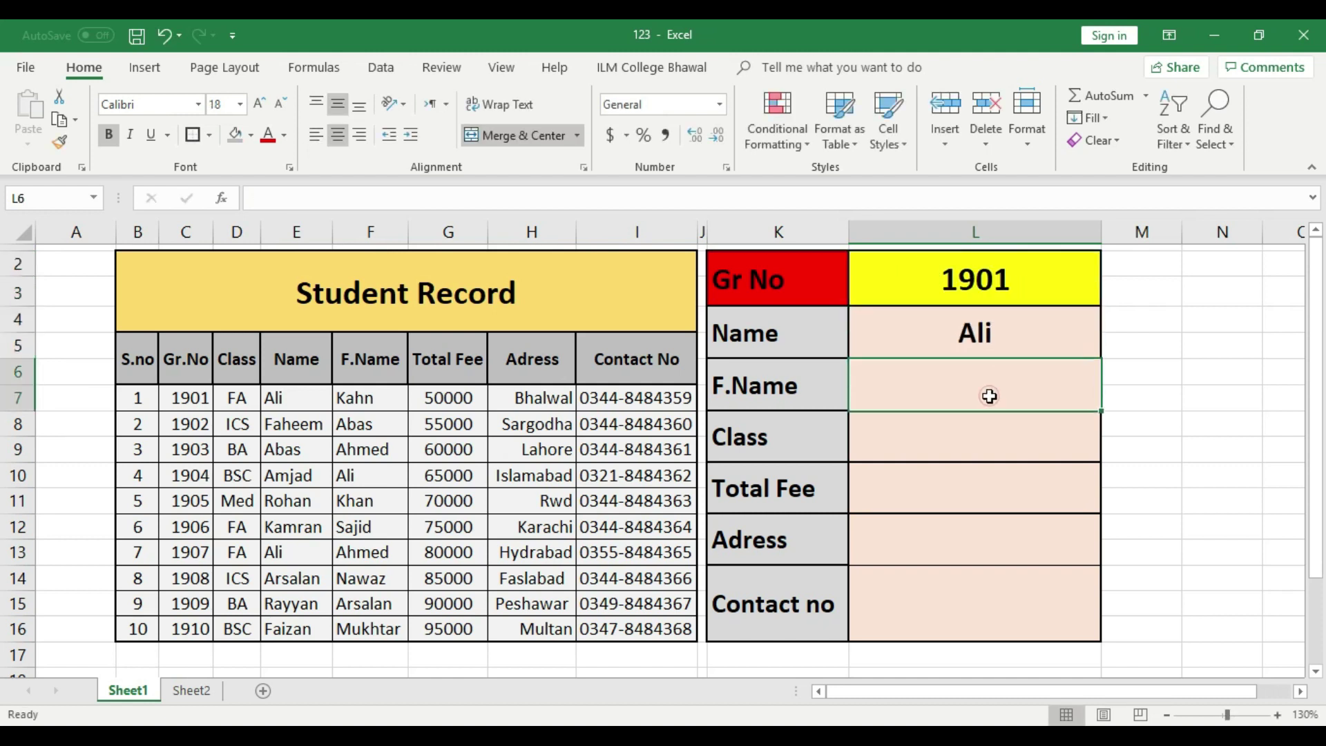
{"action": "left_click", "coordinate": [991, 447]}
{"action": "left_click", "coordinate": [995, 401]}
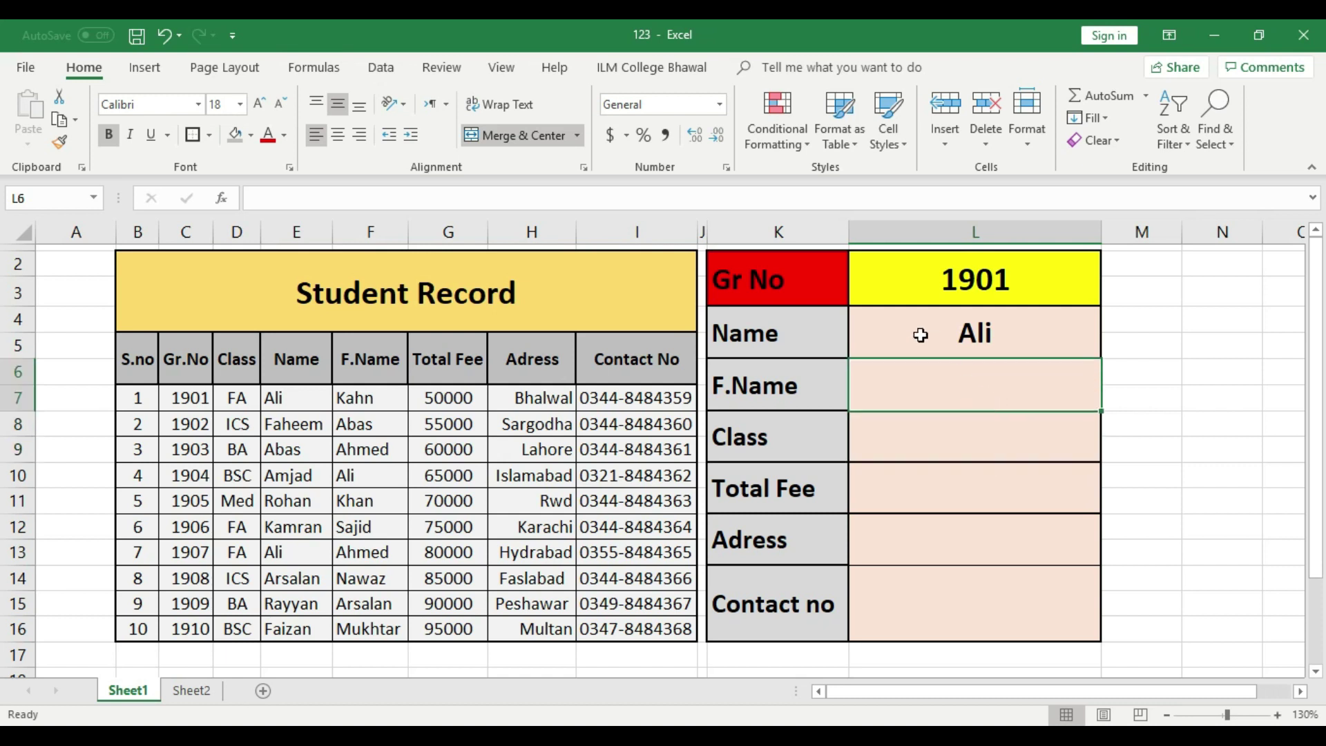
{"action": "left_click", "coordinate": [760, 343]}
{"action": "left_click", "coordinate": [983, 339]}
{"action": "left_click", "coordinate": [823, 389]}
{"action": "left_click", "coordinate": [933, 390]}
{"action": "left_click", "coordinate": [1007, 383]}
{"action": "left_click", "coordinate": [1015, 492]}
Step: Start a LOOKUP formula in the form's F.Name cell L6 with the Gr No cell L2 as the lookup value
{"action": "left_click", "coordinate": [1013, 384]}
{"action": "type", "text": "="}
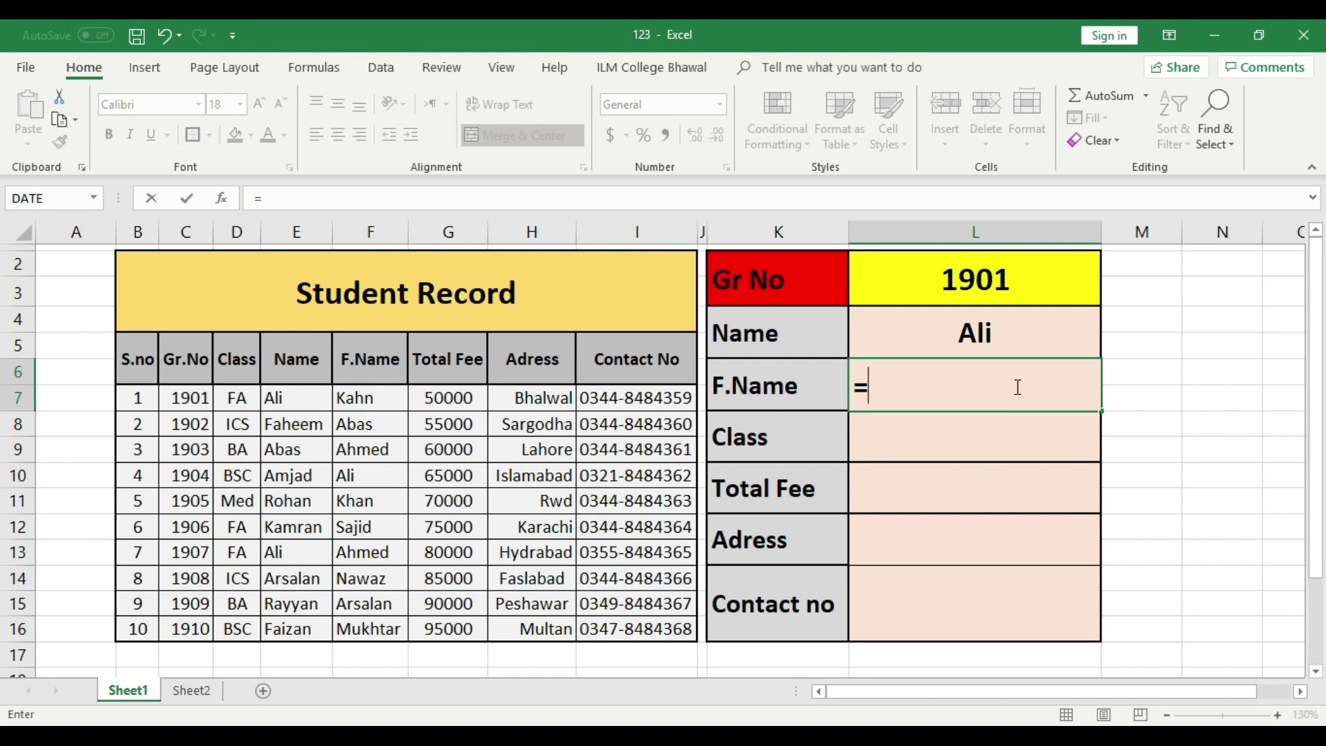
{"action": "type", "text": "loo"}
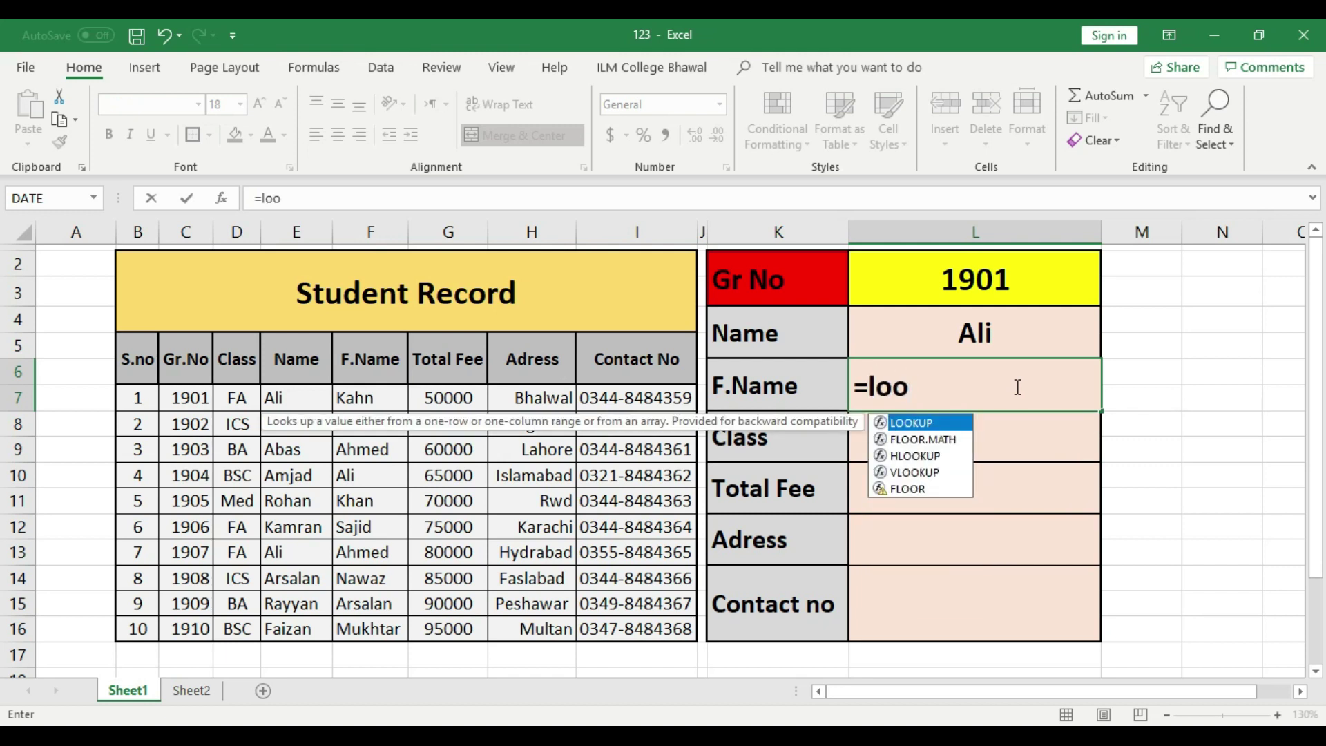
{"action": "type", "text": "kup"}
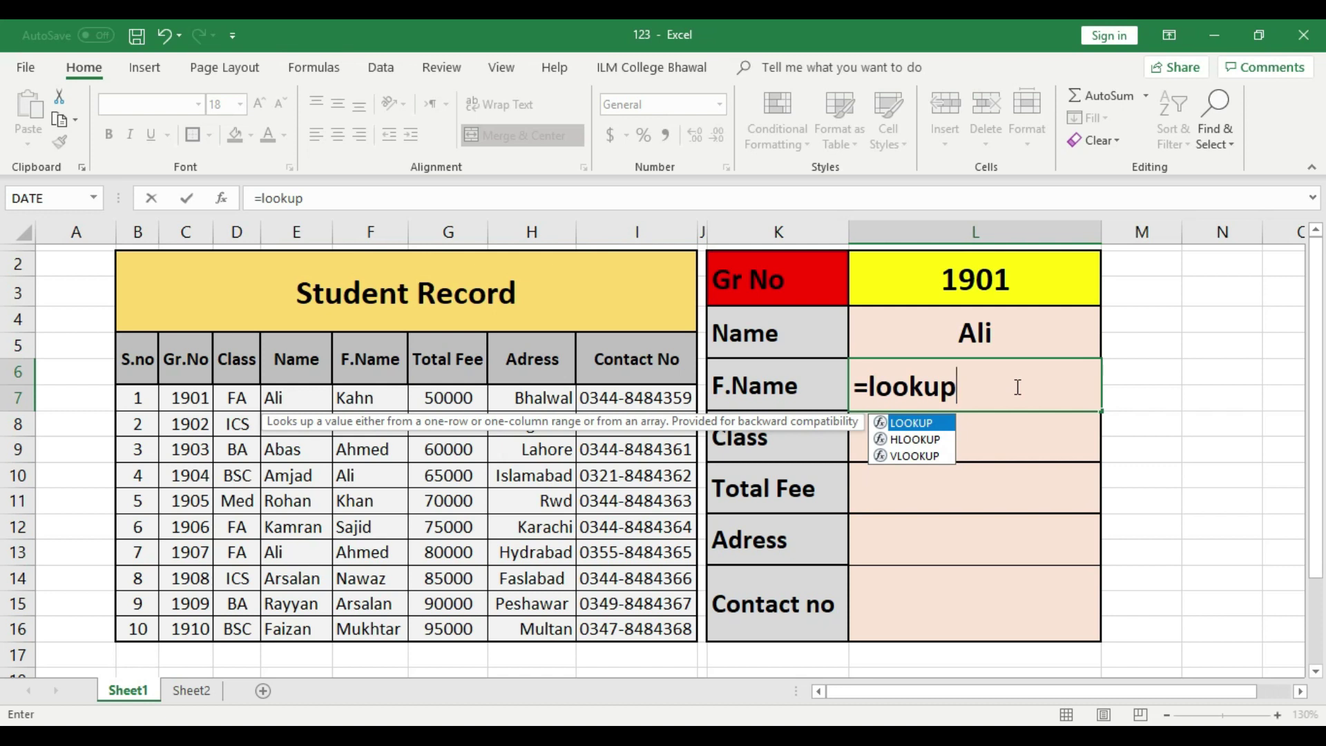
{"action": "type", "text": "("}
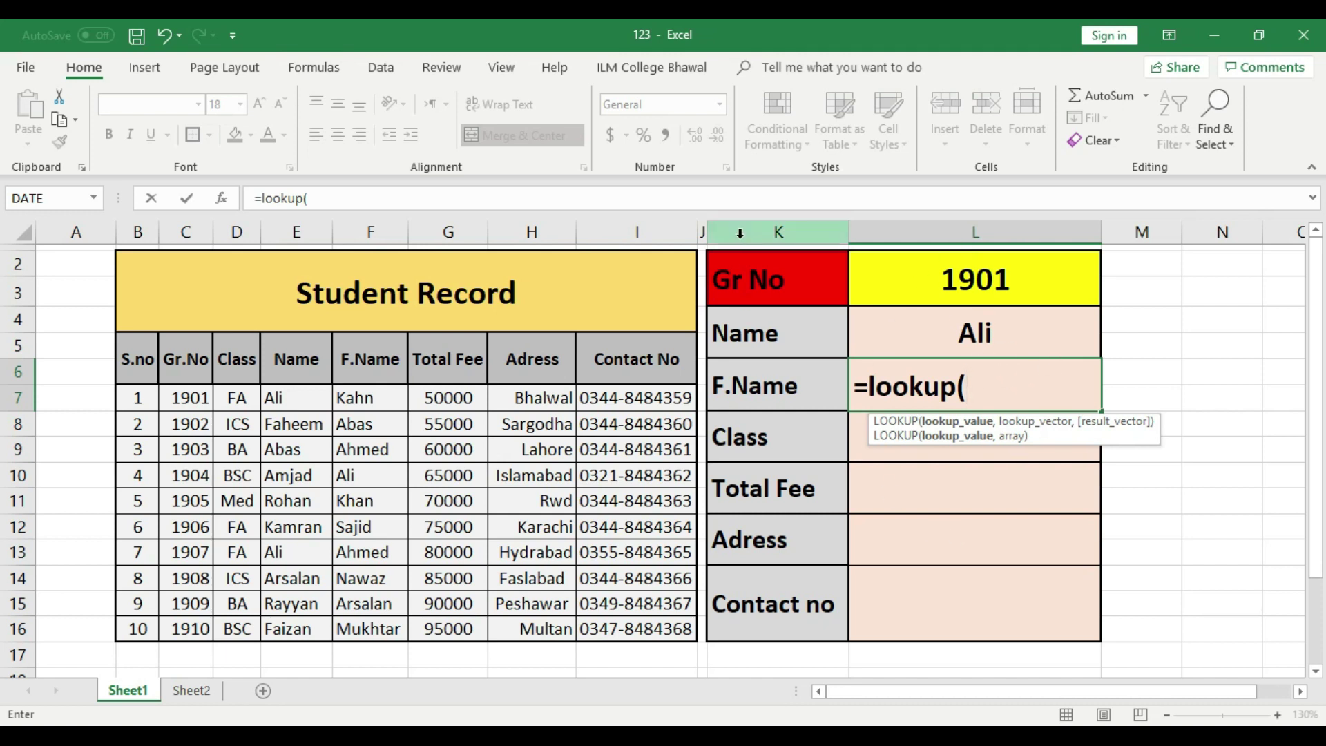
{"action": "left_click", "coordinate": [990, 279]}
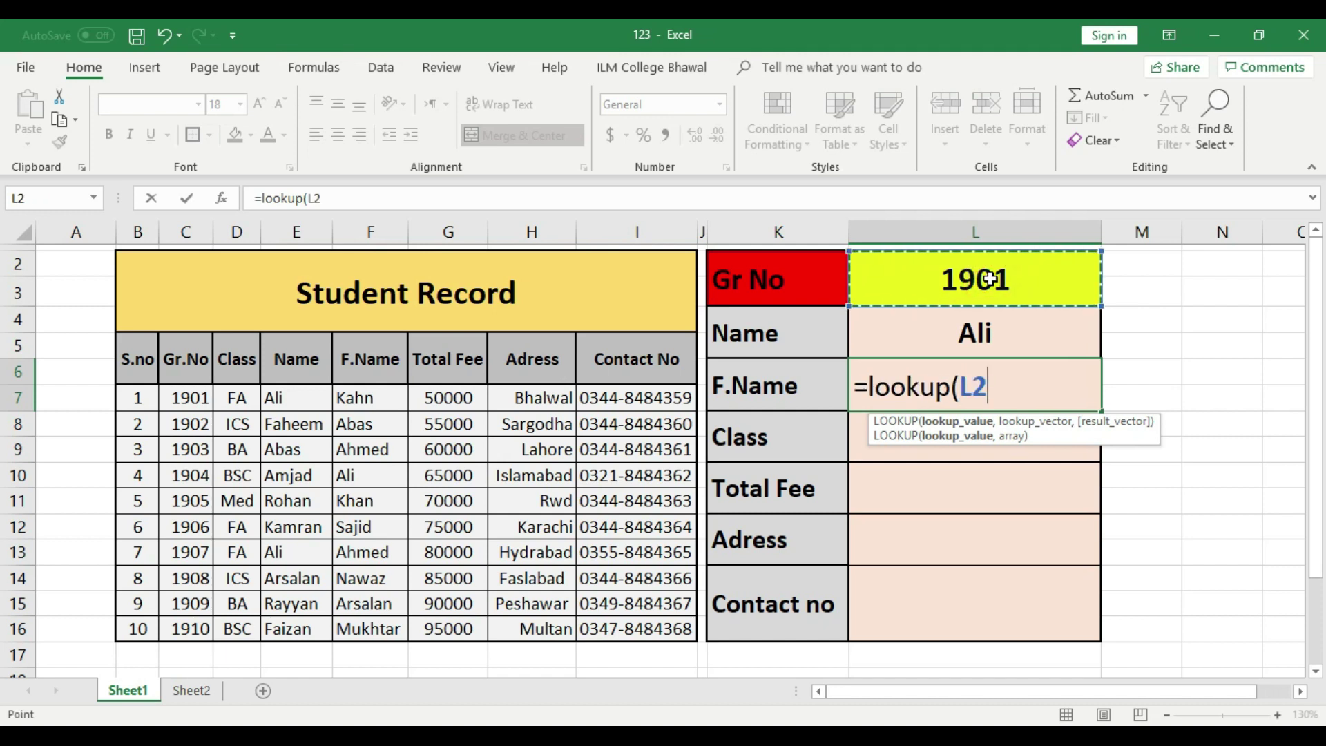
{"action": "type", "text": ","}
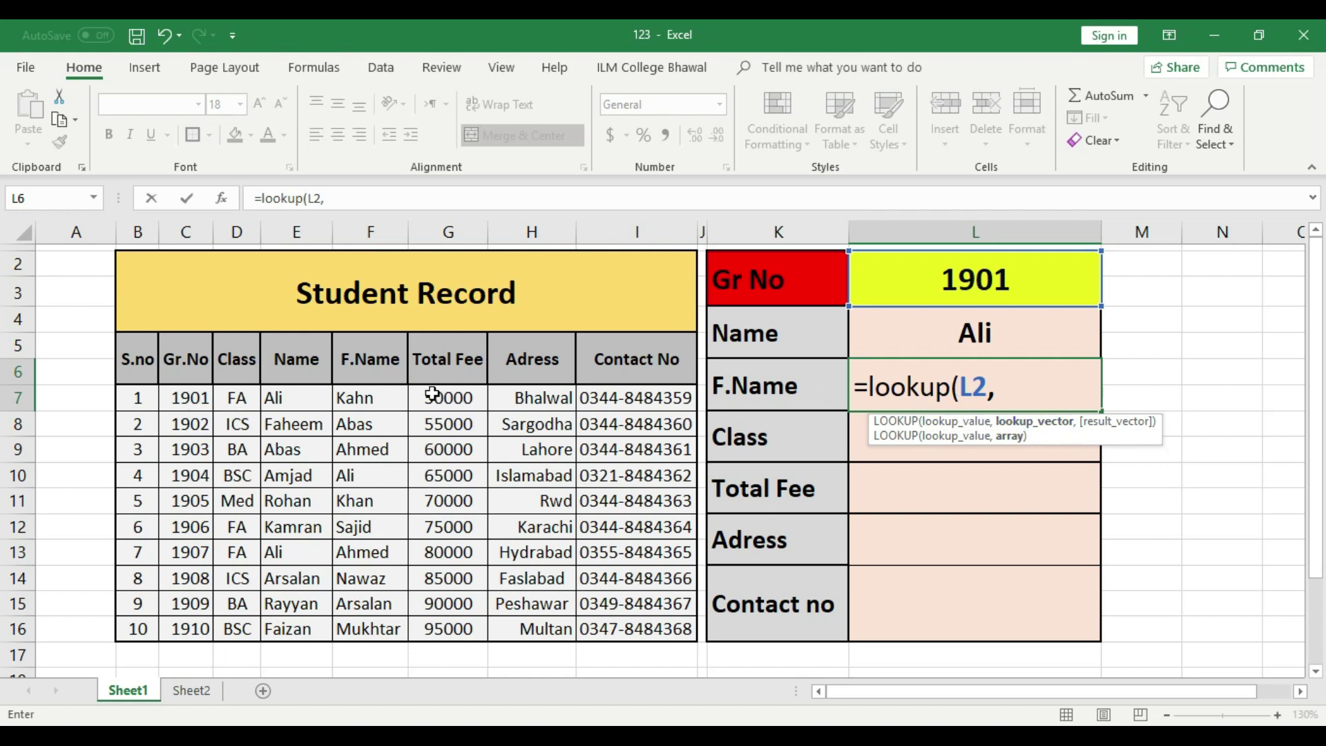
Step: Complete the F.Name formula with lookup range C7:I16 and result range F7:F16
{"action": "left_click", "coordinate": [189, 399]}
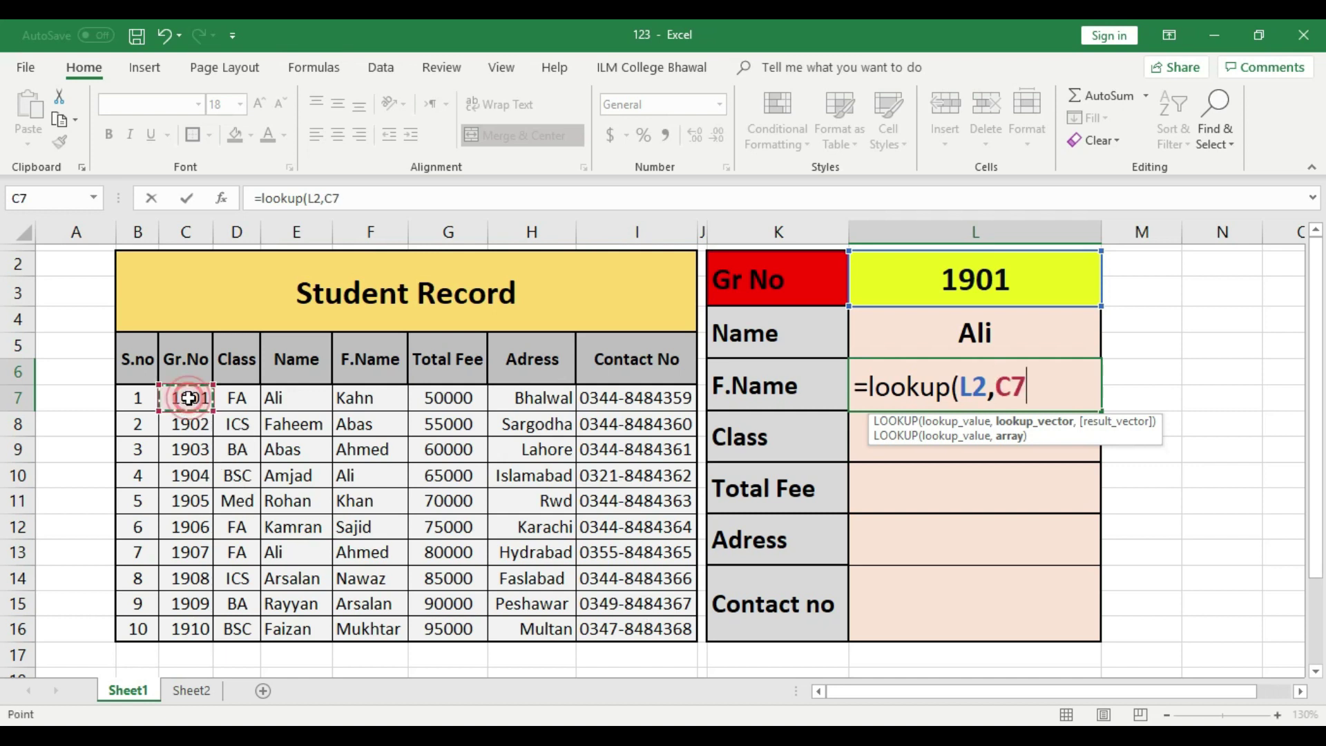
{"action": "left_click", "coordinate": [674, 634], "text": "shift"}
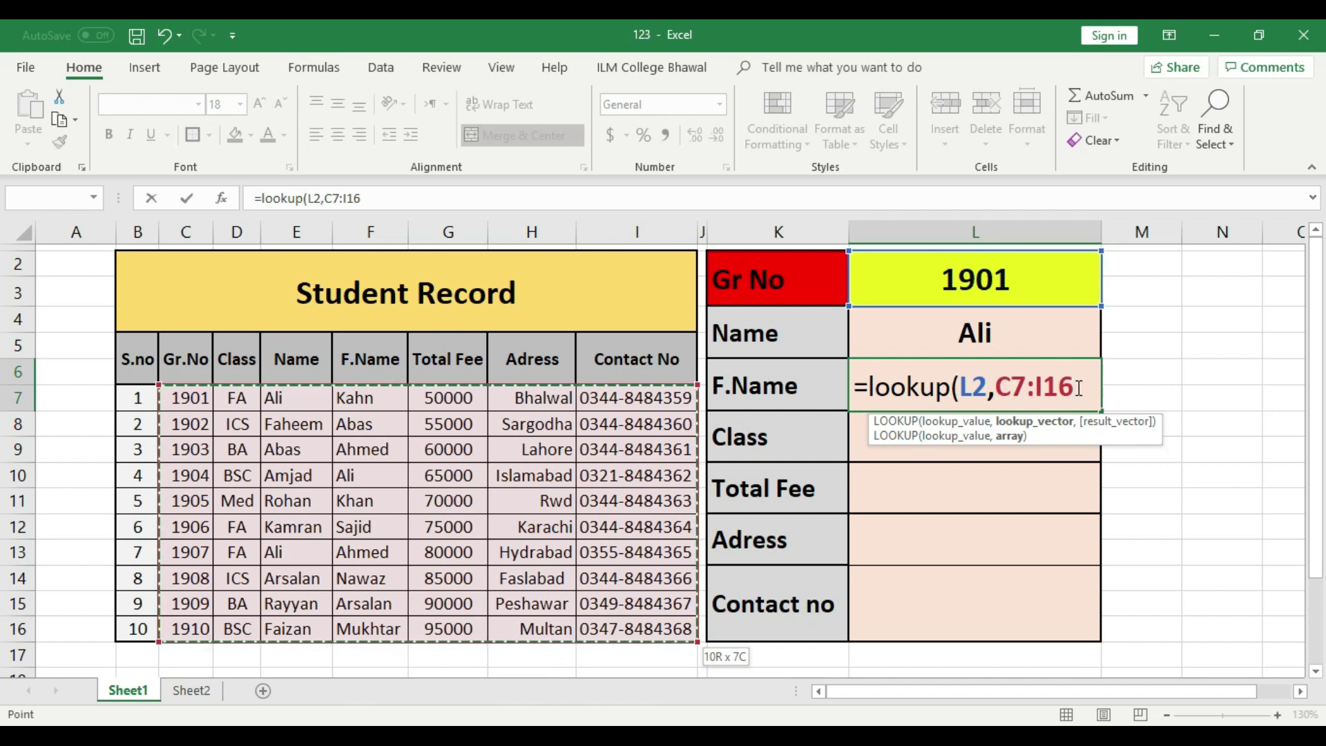
{"action": "type", "text": ","}
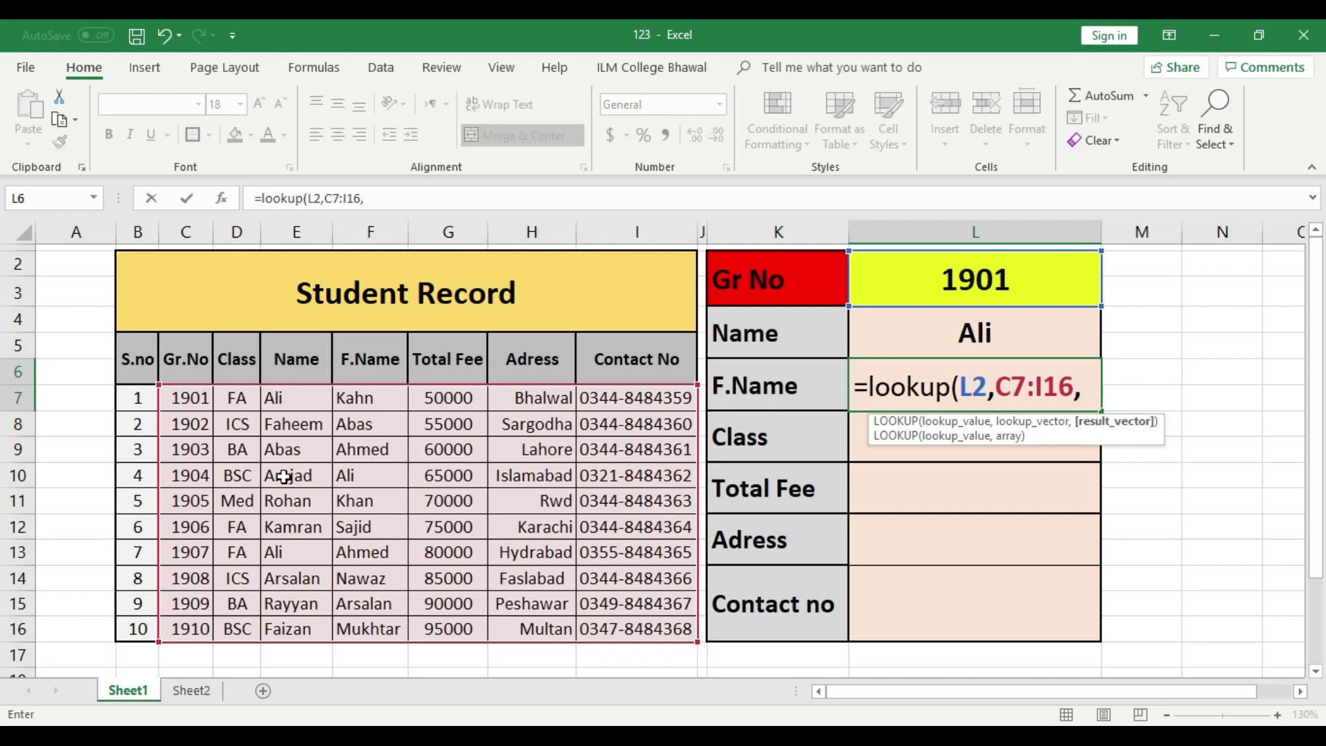
{"action": "left_click", "coordinate": [366, 399]}
{"action": "left_click_drag", "start_coordinate": [366, 399], "coordinate": [371, 621]}
{"action": "key", "text": "Return"}
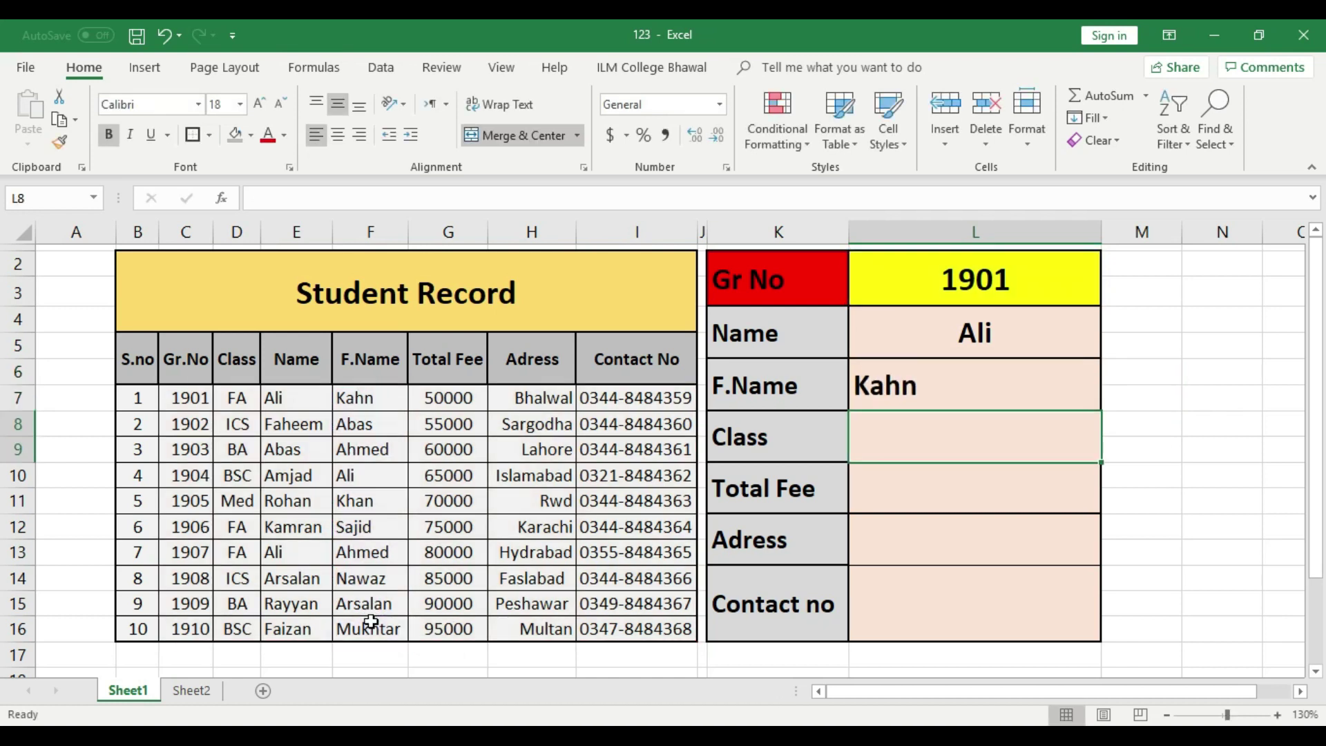
Step: Correct the spelling of the F.Name entry in cell F7 of the table and select the form's F.Name cell L6
{"action": "left_click", "coordinate": [355, 401]}
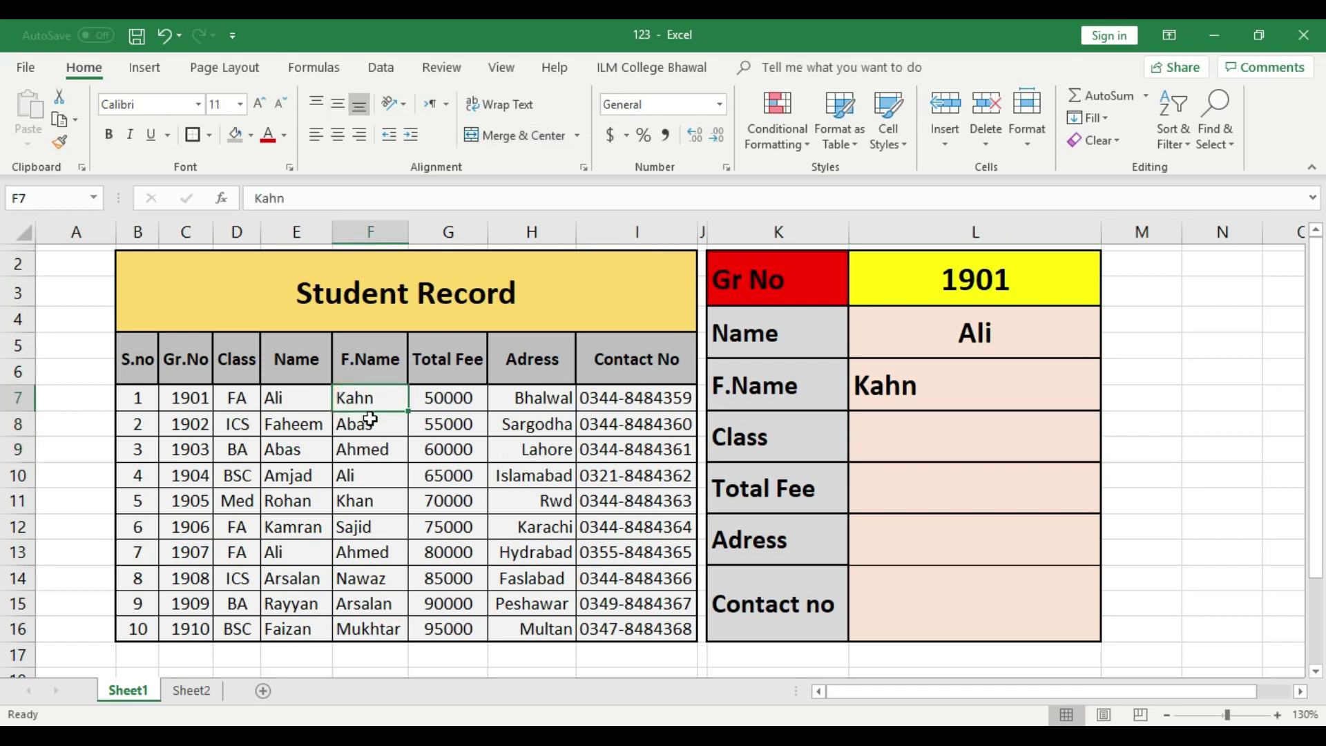
{"action": "double_click", "coordinate": [387, 395]}
{"action": "key", "text": "BackSpace"}
{"action": "key", "text": "BackSpace"}
{"action": "key", "text": "BackSpace"}
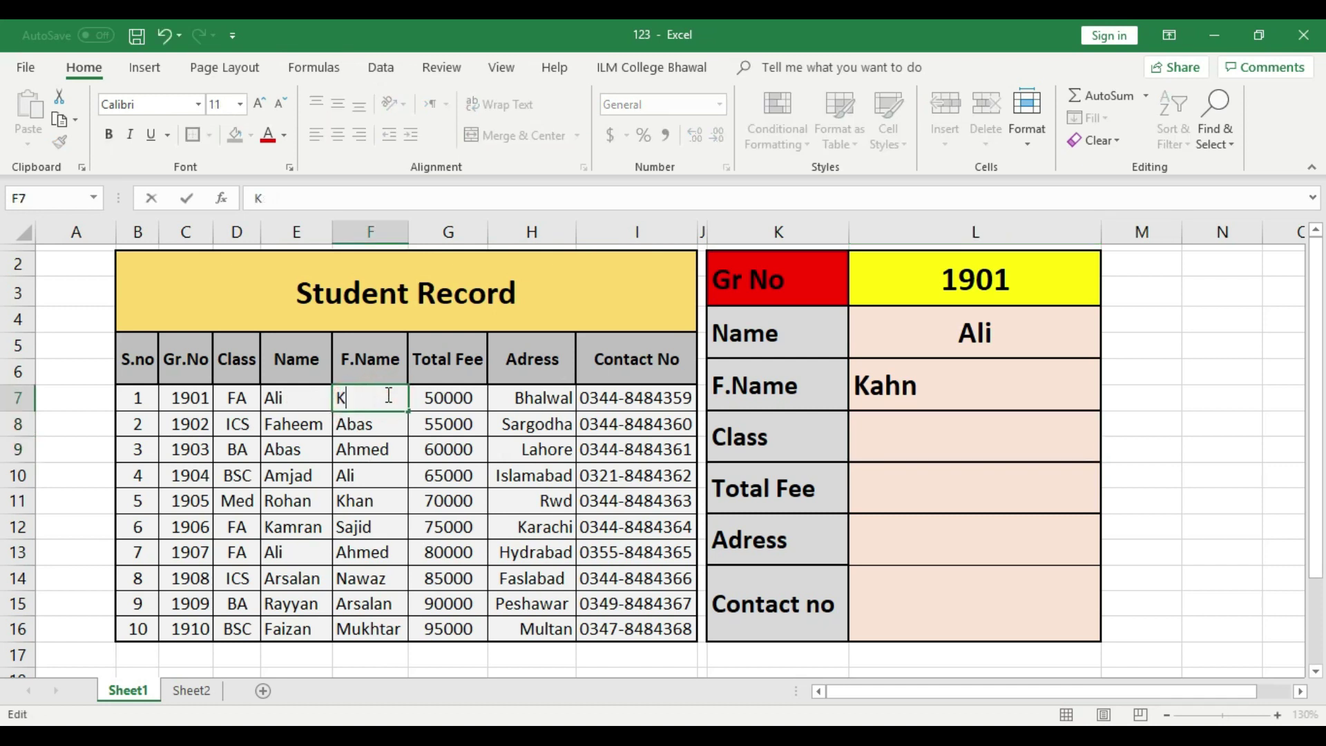
{"action": "type", "text": "han"}
{"action": "left_click", "coordinate": [382, 417]}
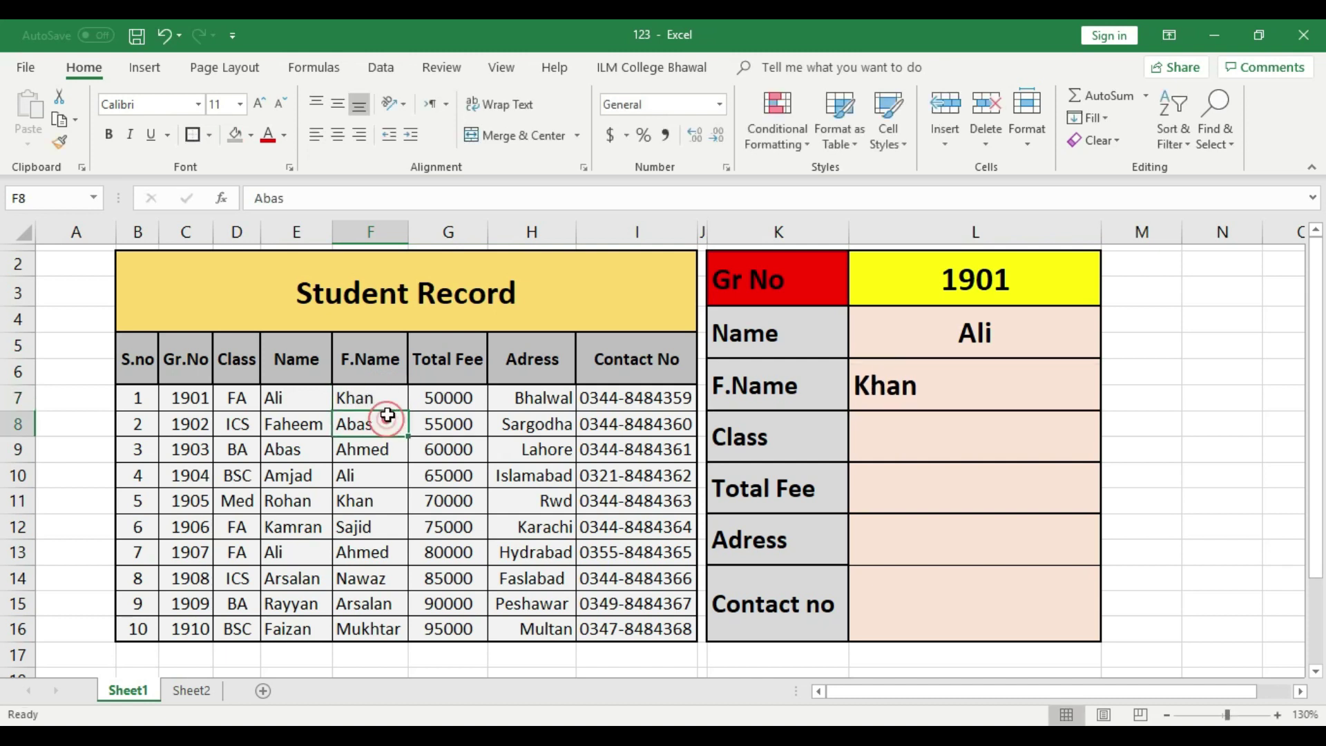
{"action": "left_click", "coordinate": [385, 397]}
{"action": "left_click", "coordinate": [990, 388]}
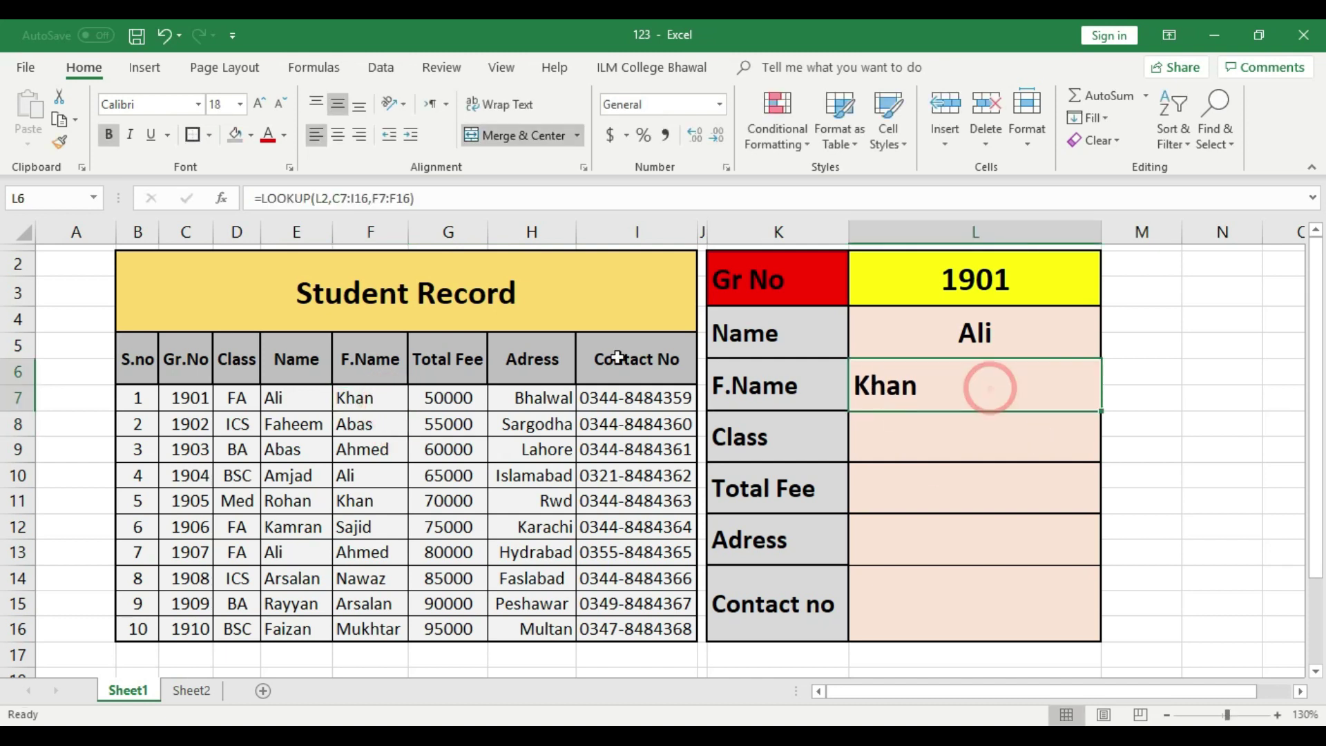
Step: Center the F.Name result in L6 and start a LOOKUP formula in the Class cell L8 with the Gr No cell L2 as lookup value
{"action": "left_click", "coordinate": [338, 135]}
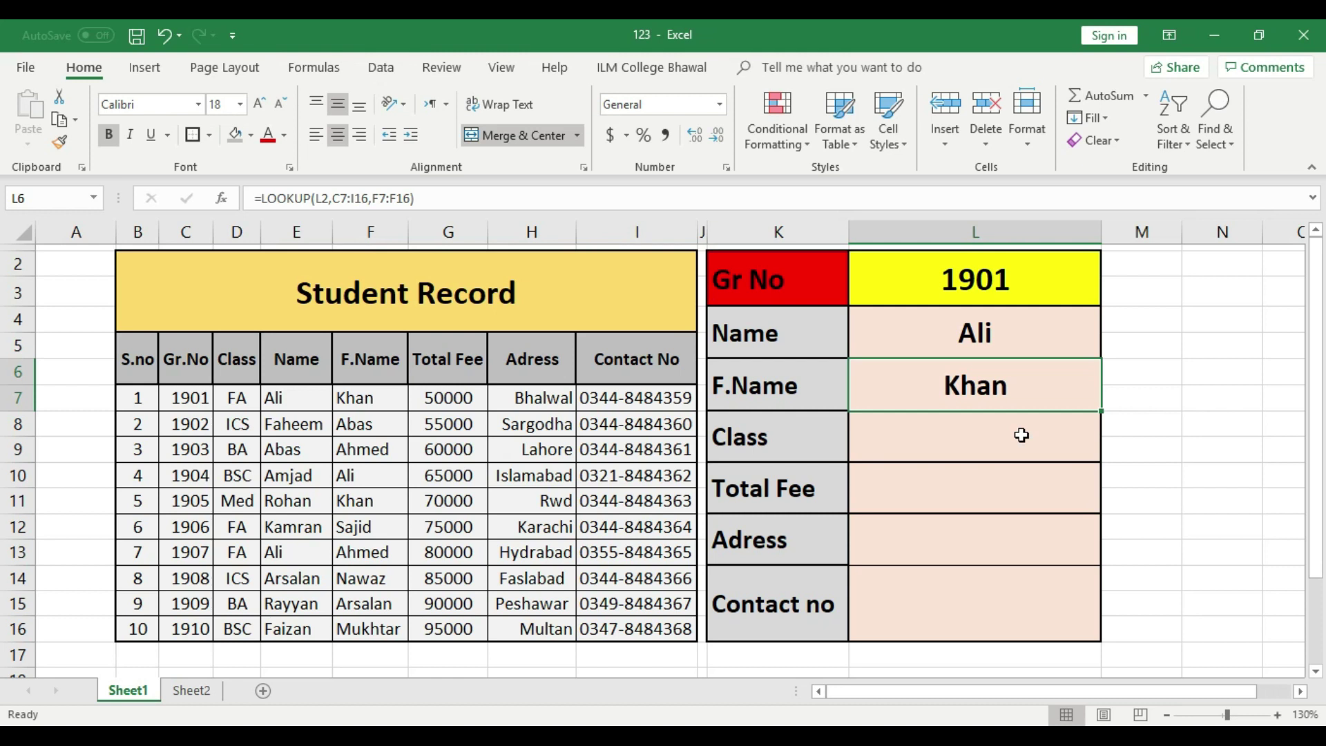
{"action": "left_click", "coordinate": [1010, 453]}
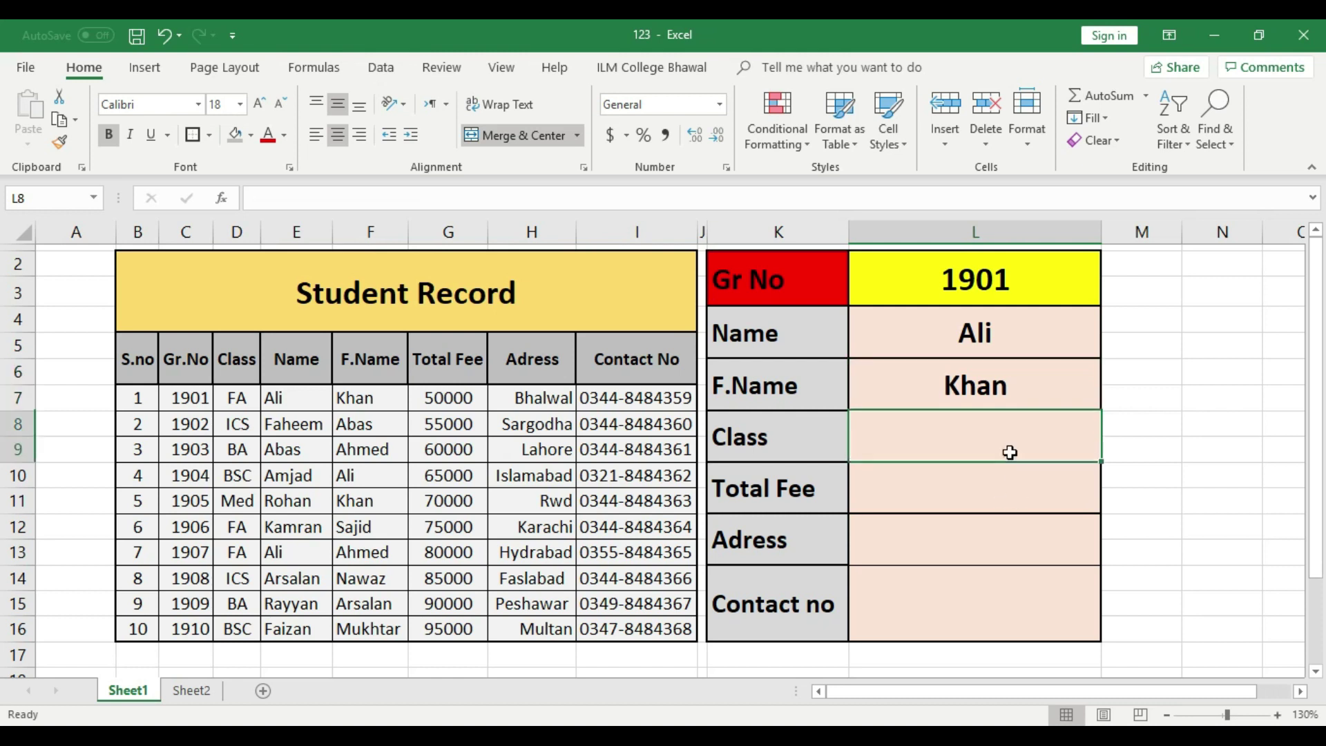
{"action": "type", "text": "="}
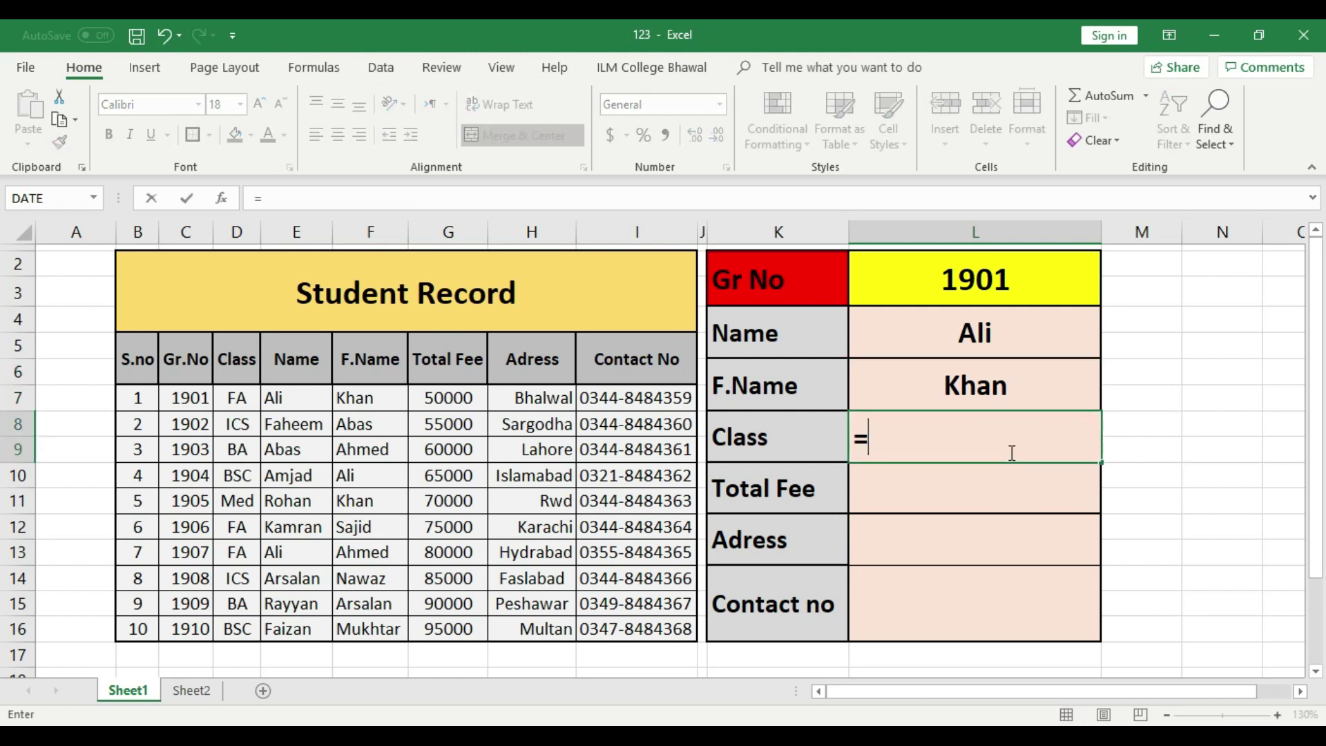
{"action": "type", "text": "look"}
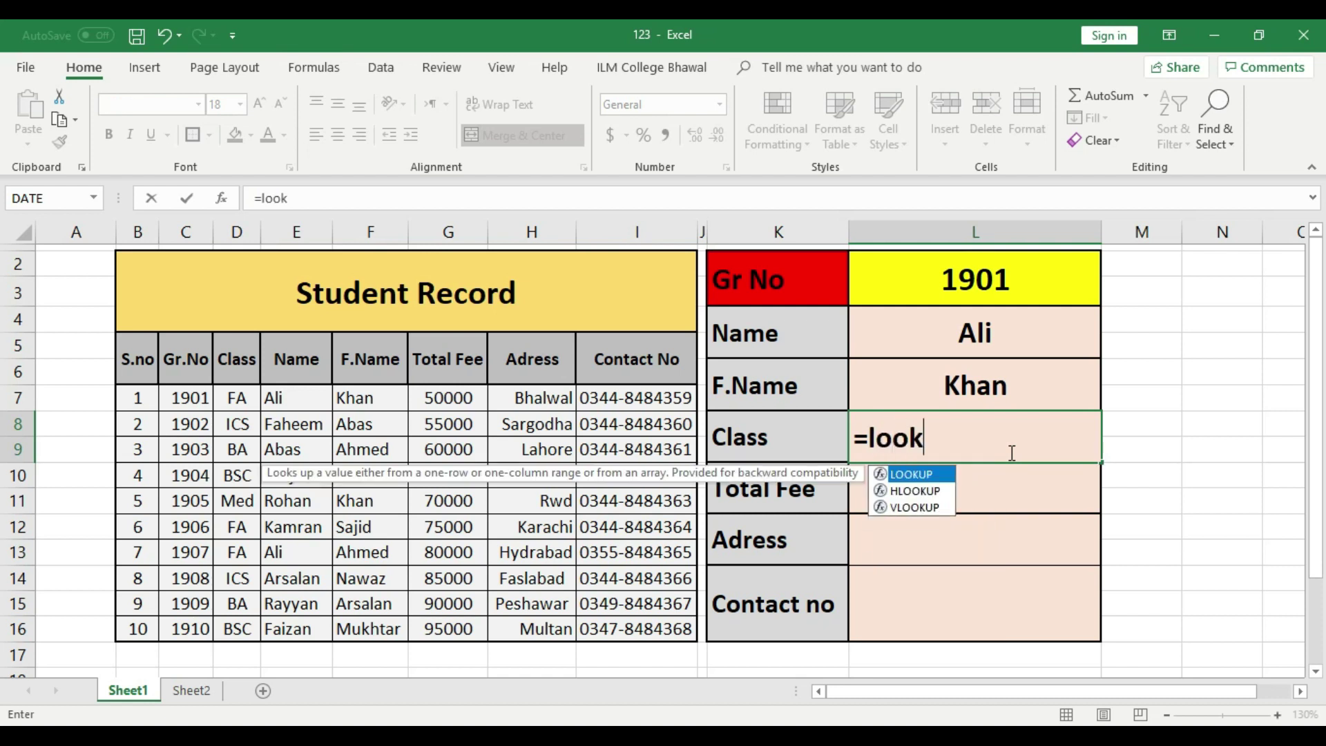
{"action": "type", "text": "up("}
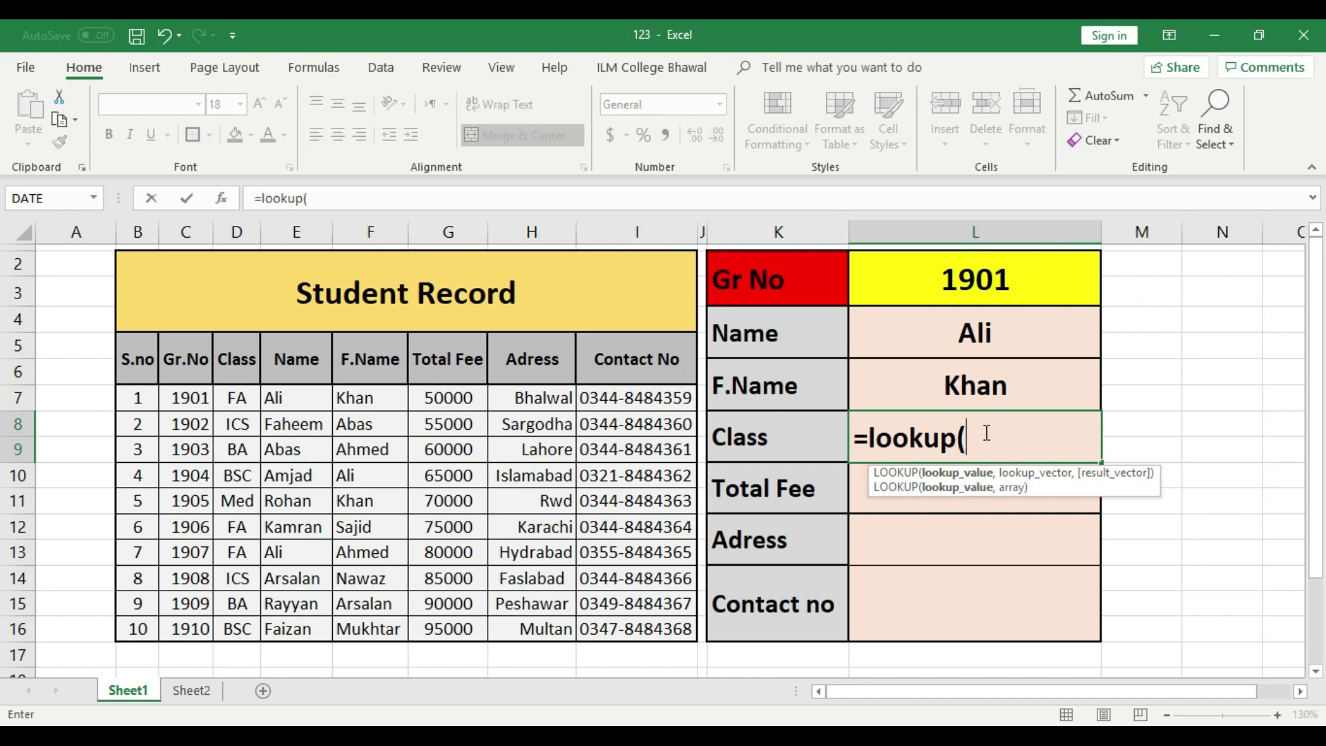
{"action": "left_click", "coordinate": [974, 277]}
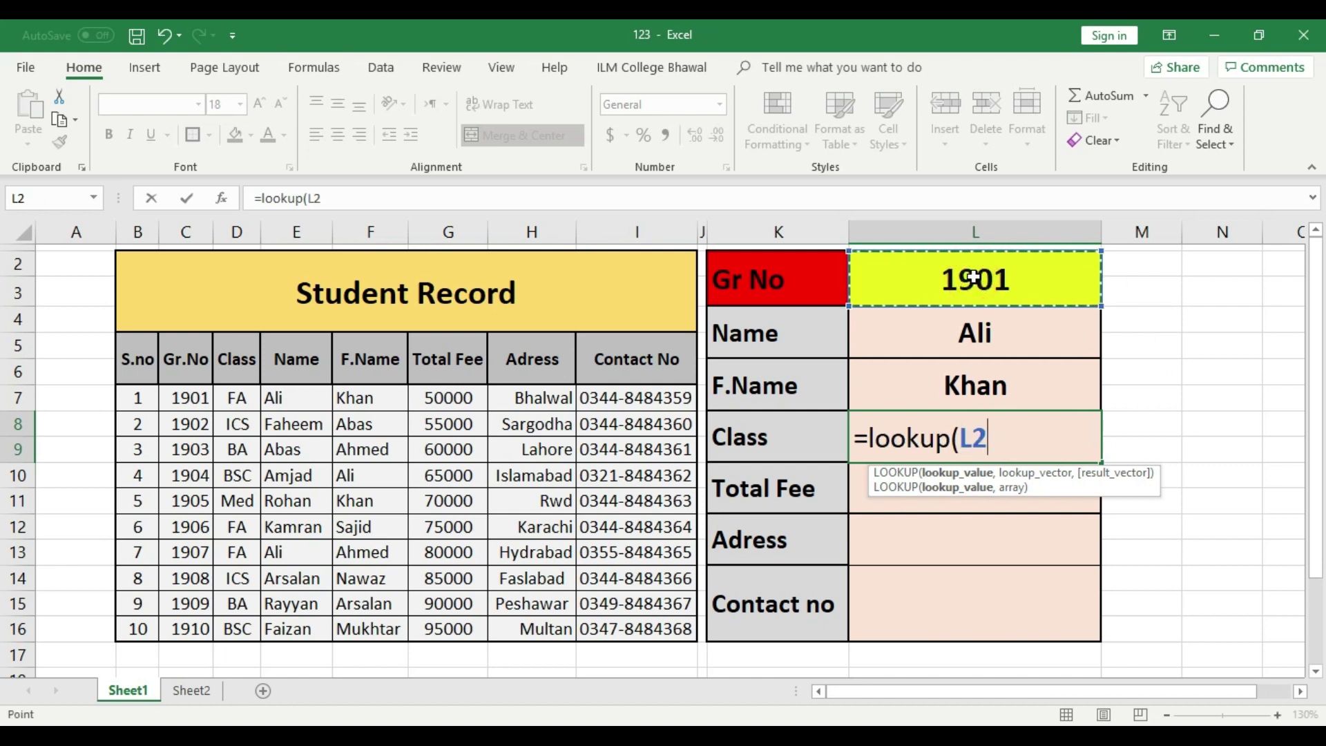
{"action": "type", "text": ","}
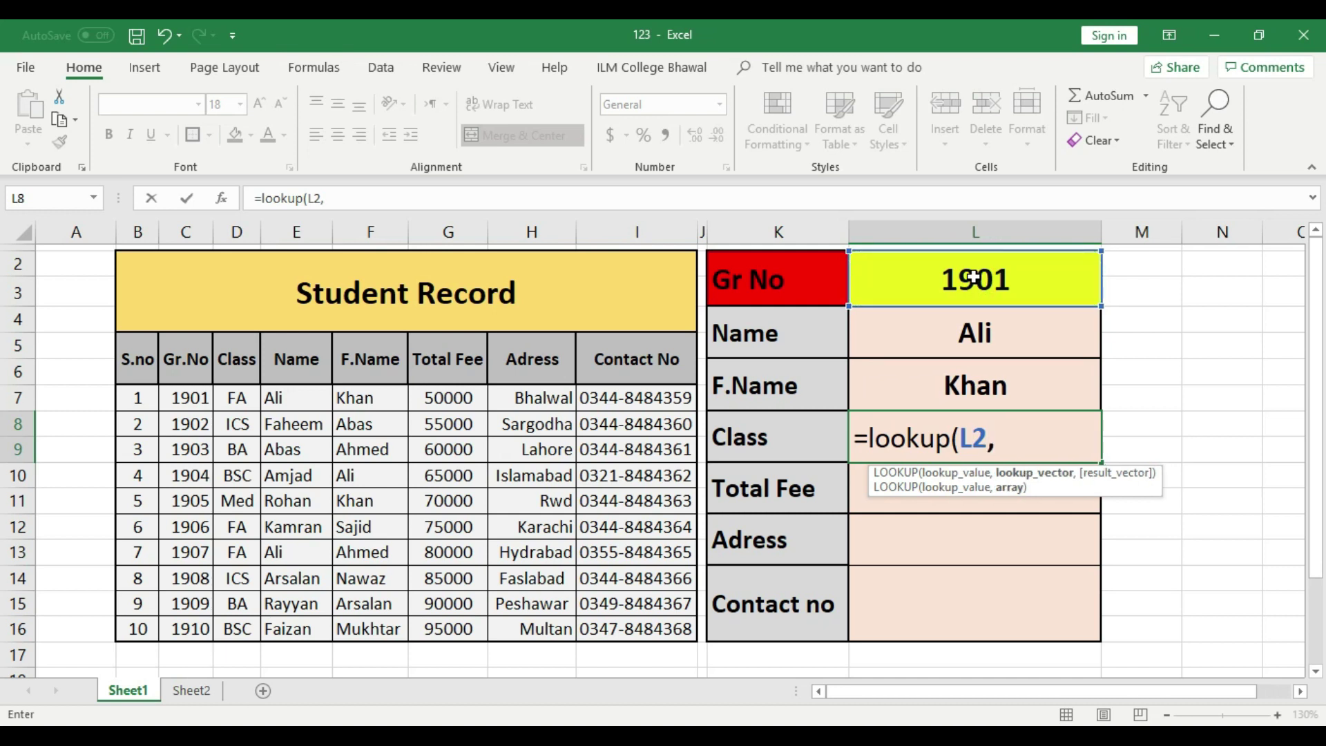
Step: Complete the Class formula with lookup range C7:I16 and result range D7:D16, and center the result in cell L8
{"action": "left_click_drag", "start_coordinate": [181, 404], "coordinate": [643, 624]}
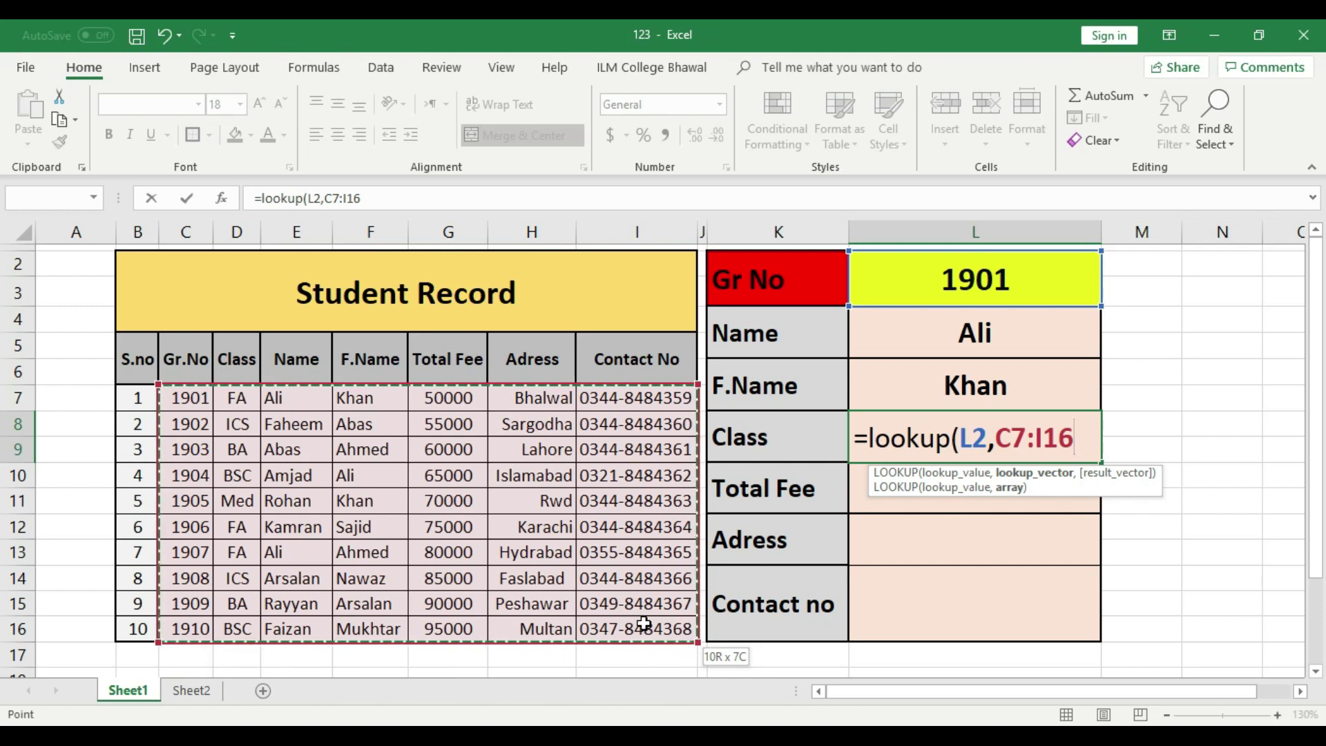
{"action": "type", "text": ","}
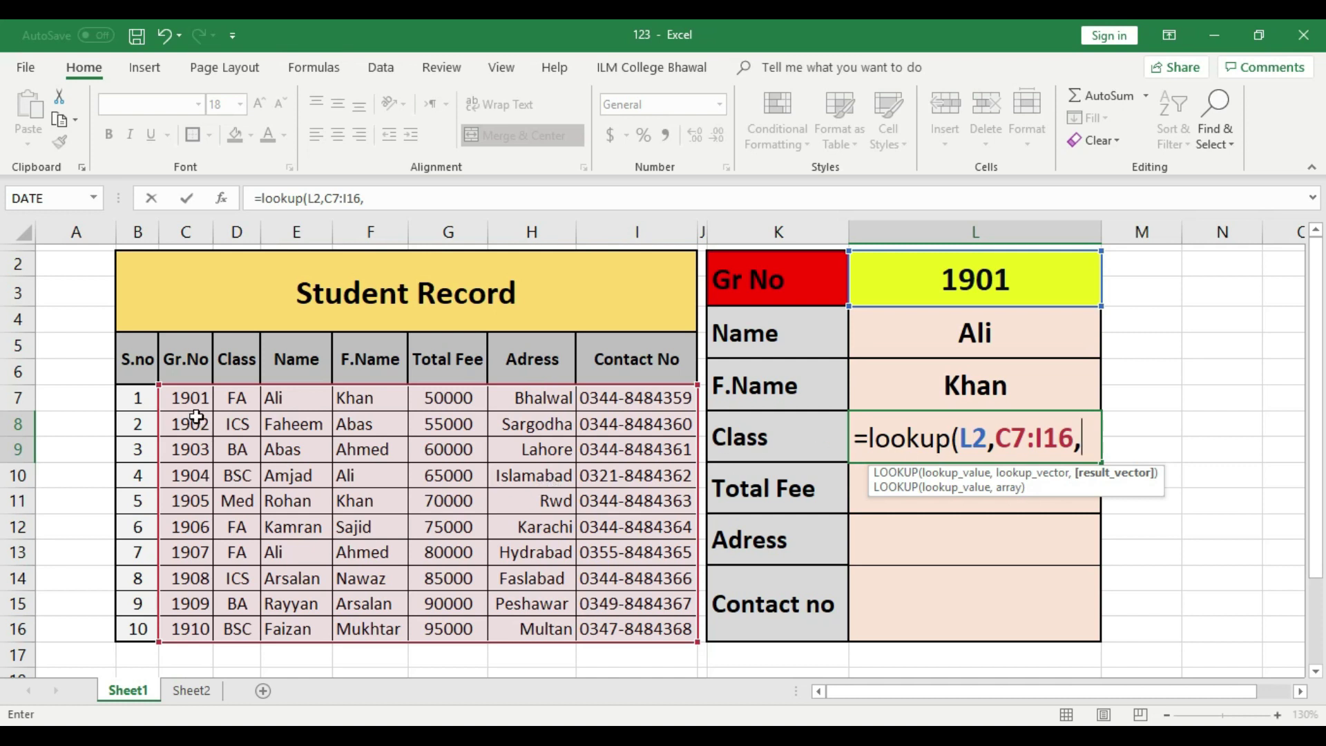
{"action": "left_click_drag", "start_coordinate": [234, 390], "coordinate": [237, 630]}
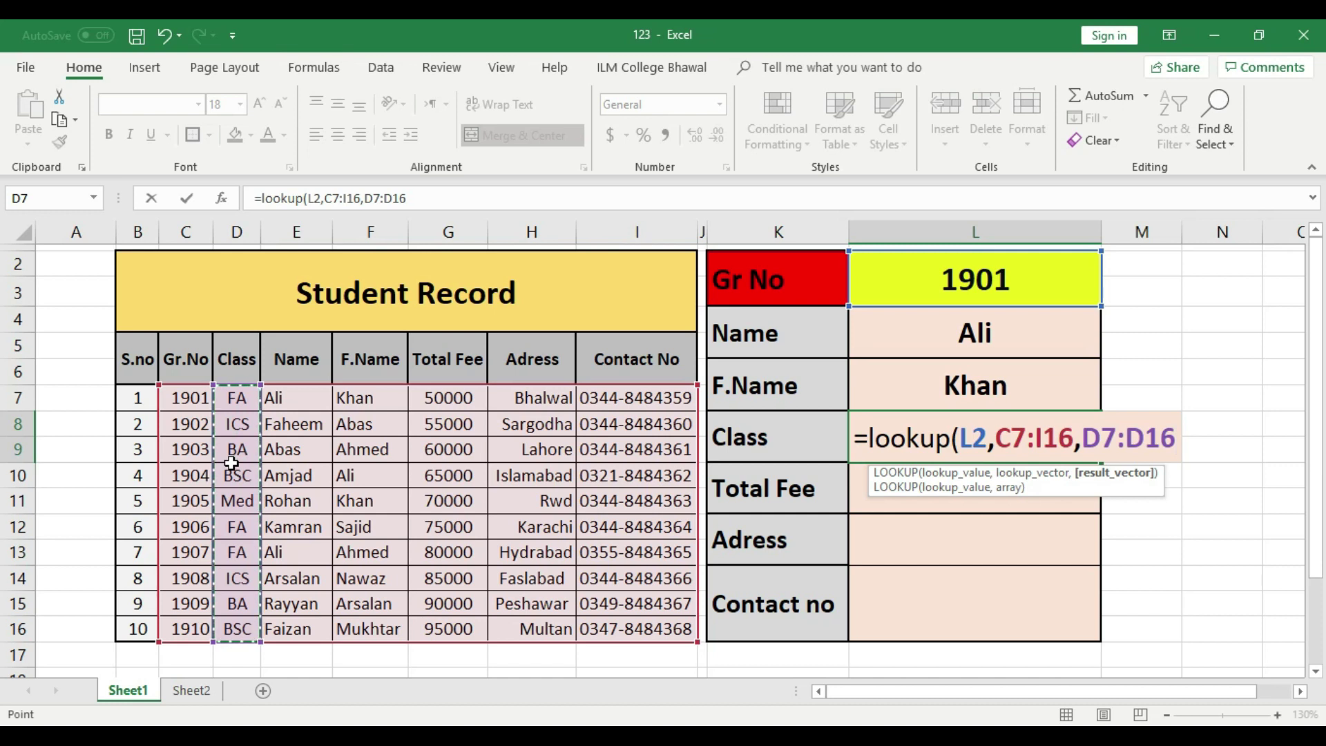
{"action": "key", "text": "Return"}
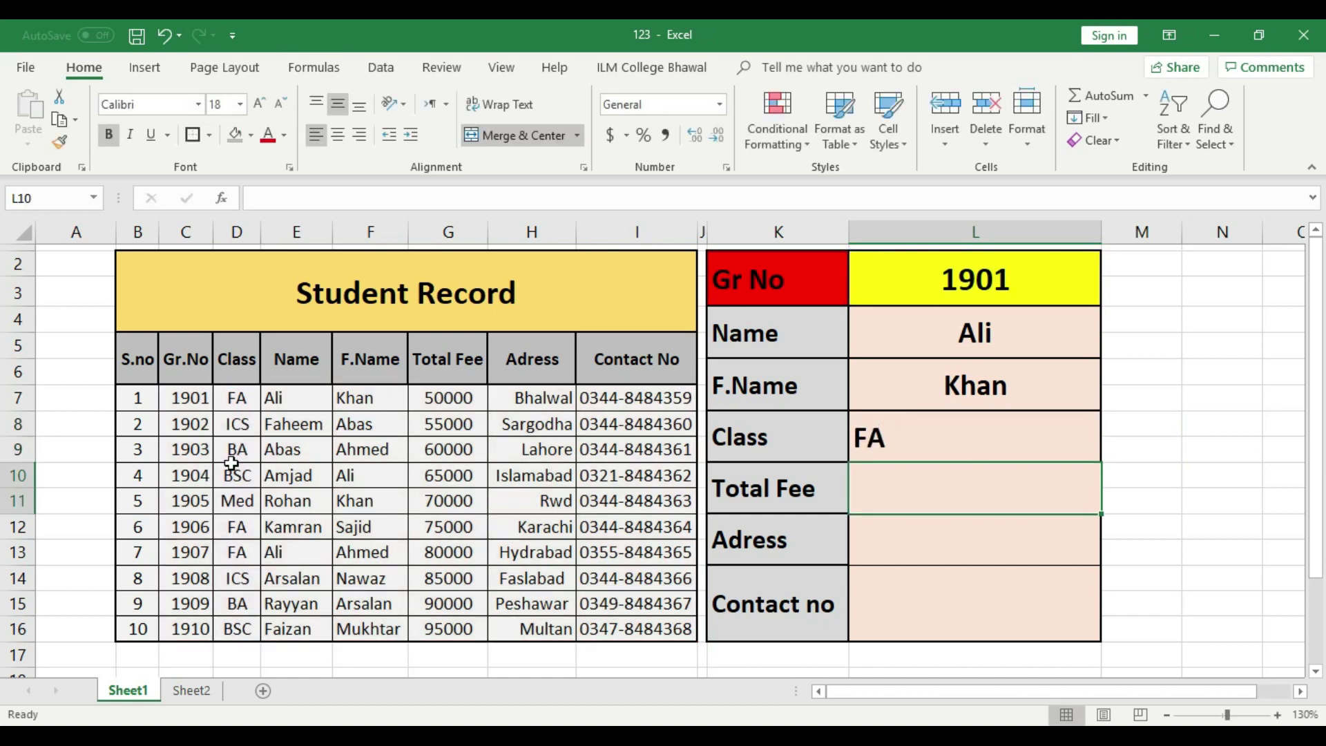
{"action": "left_click", "coordinate": [929, 449]}
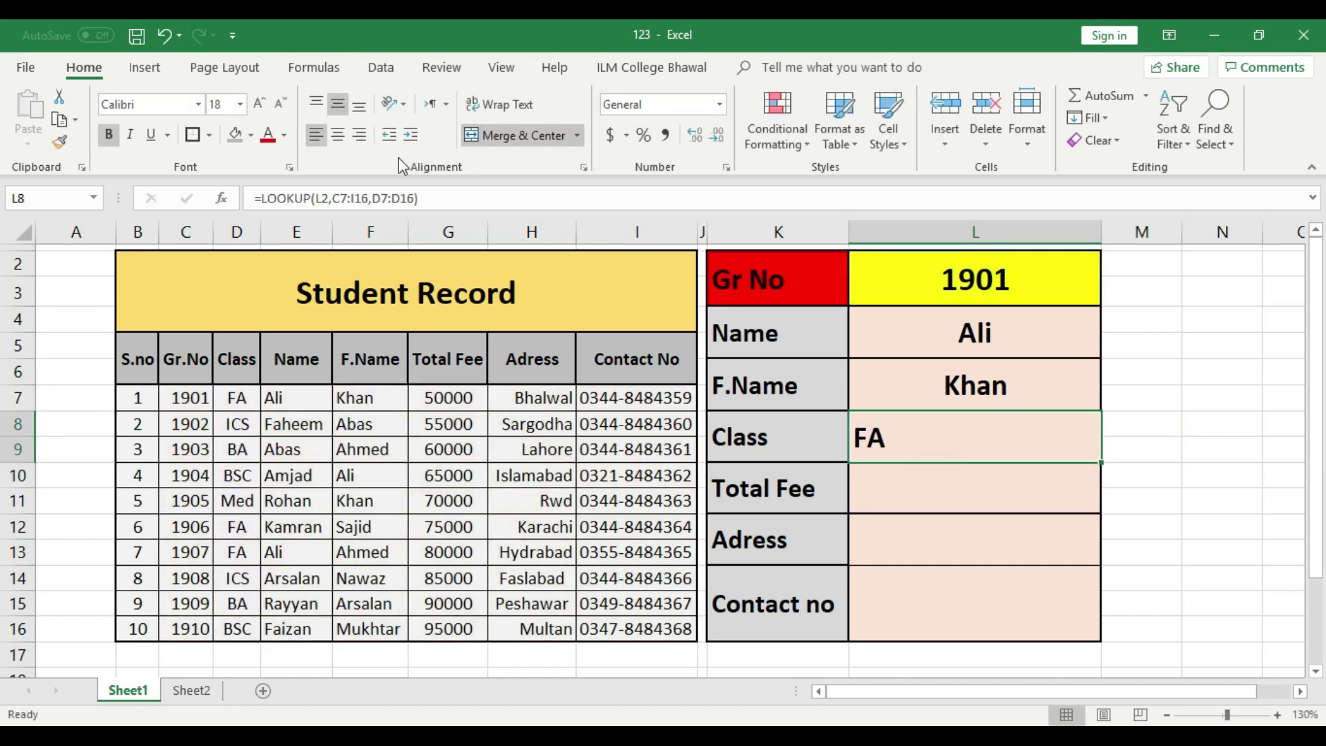
{"action": "left_click", "coordinate": [336, 138]}
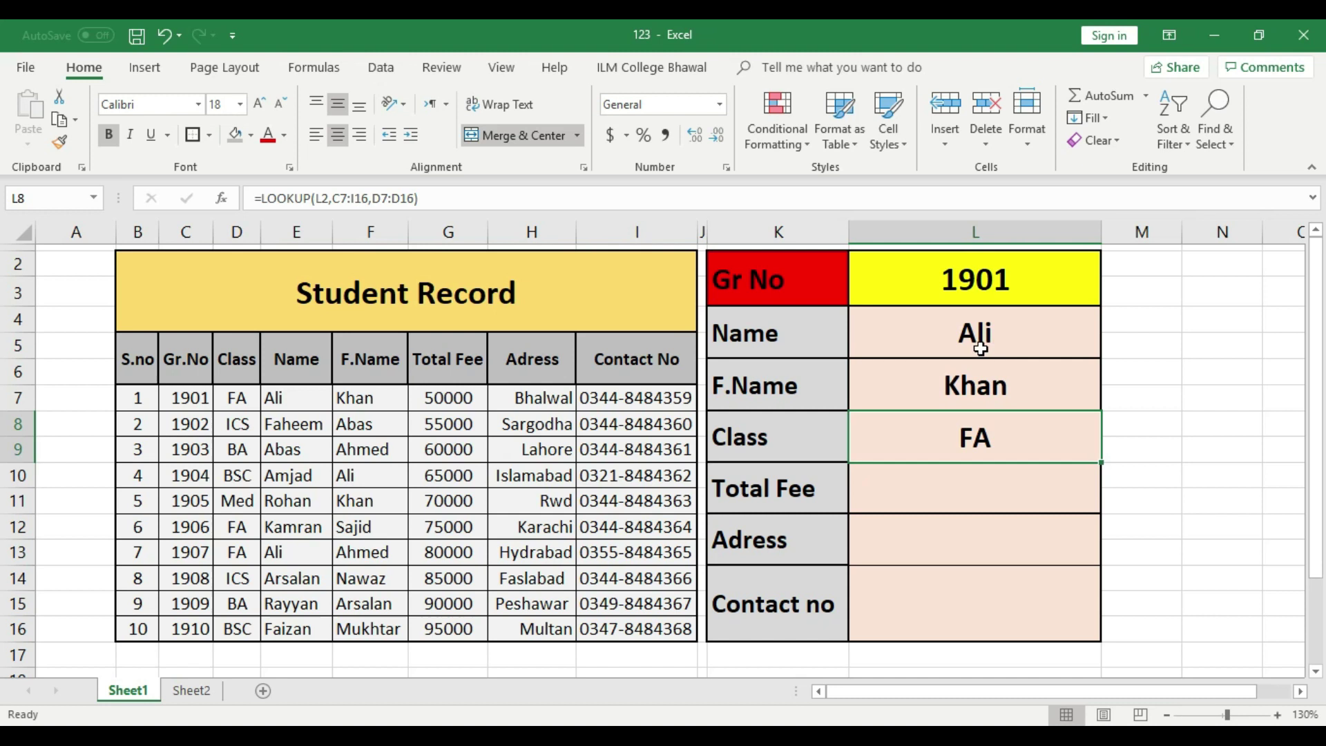
Step: Start a LOOKUP formula in the form's Total Fee cell L10 with the Gr No cell L2 as the lookup value
{"action": "left_click", "coordinate": [986, 497]}
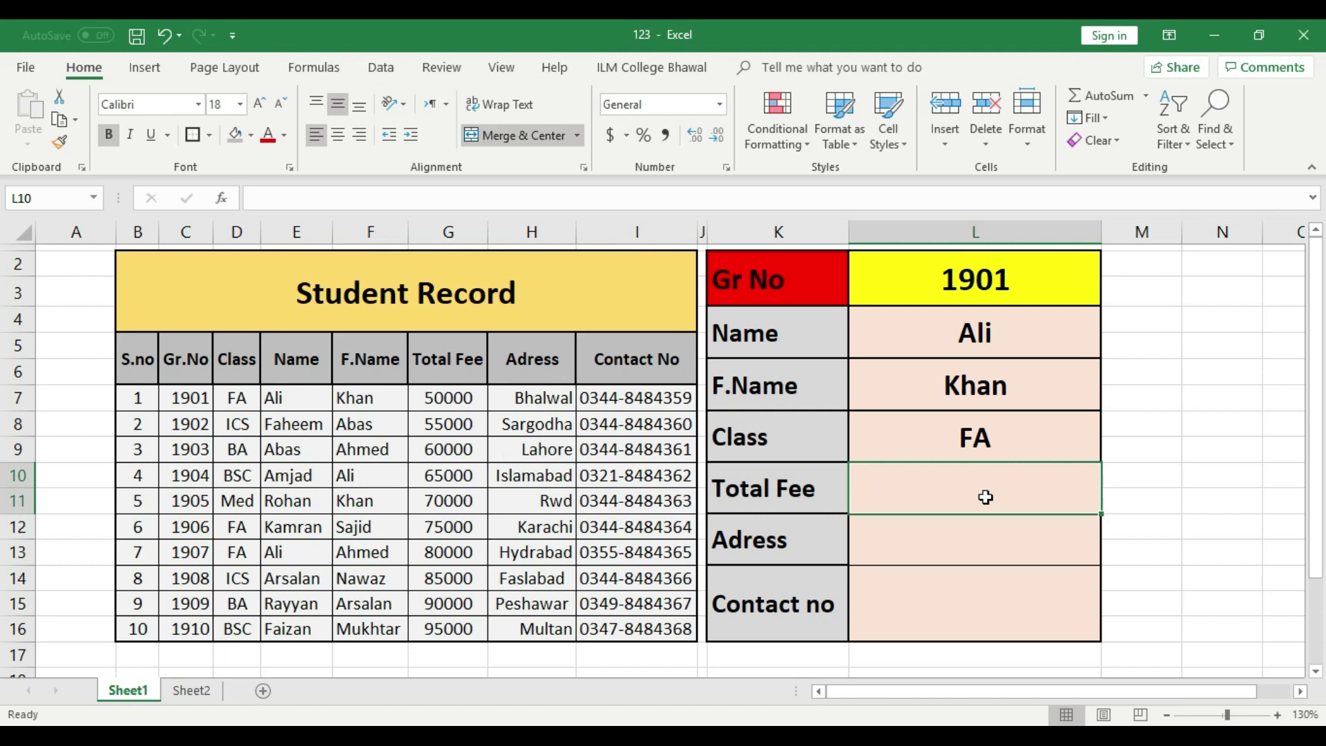
{"action": "type", "text": "=look"}
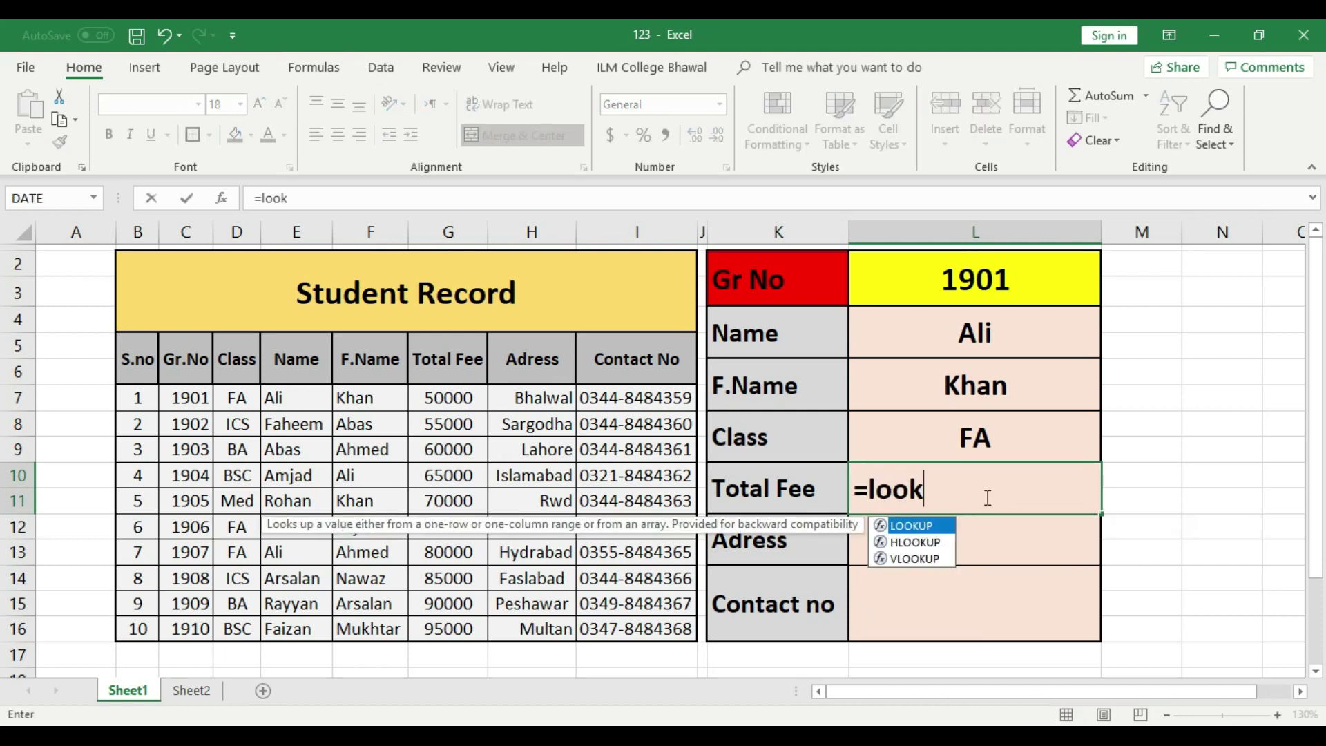
{"action": "type", "text": "up("}
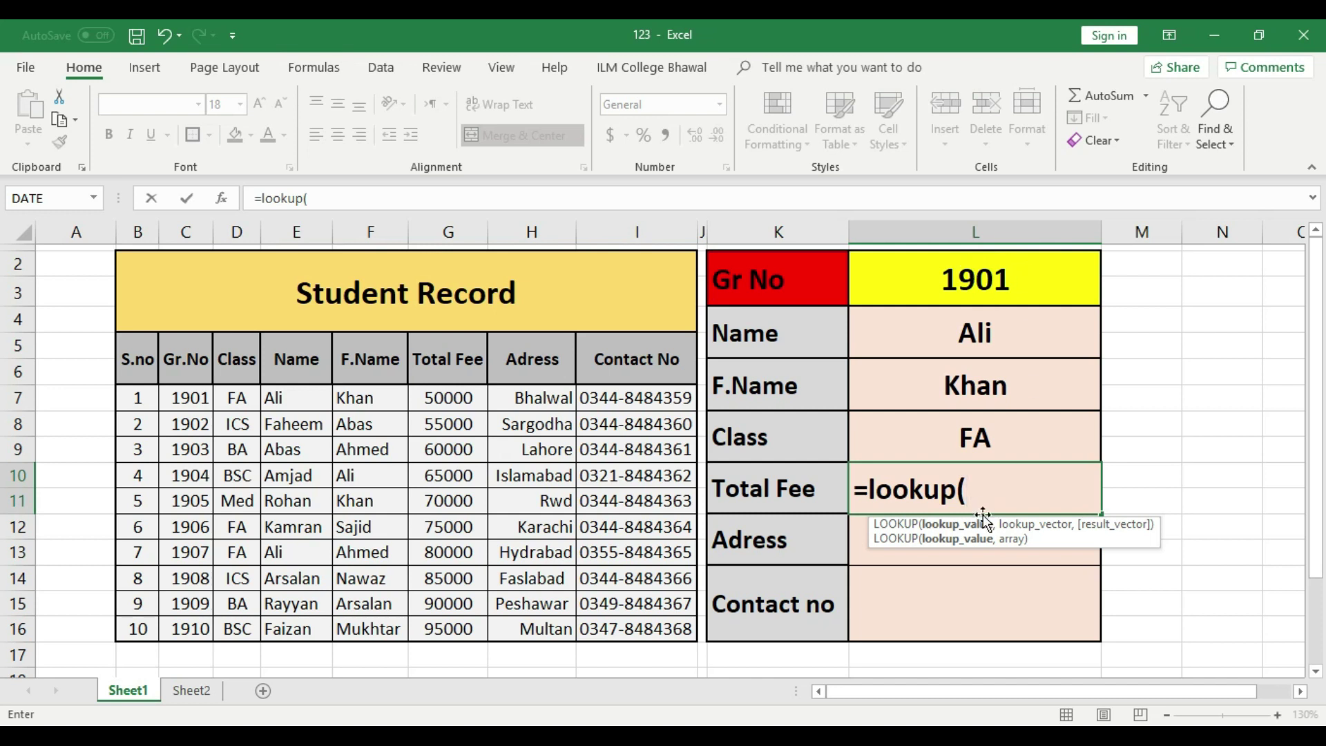
{"action": "left_click", "coordinate": [996, 282]}
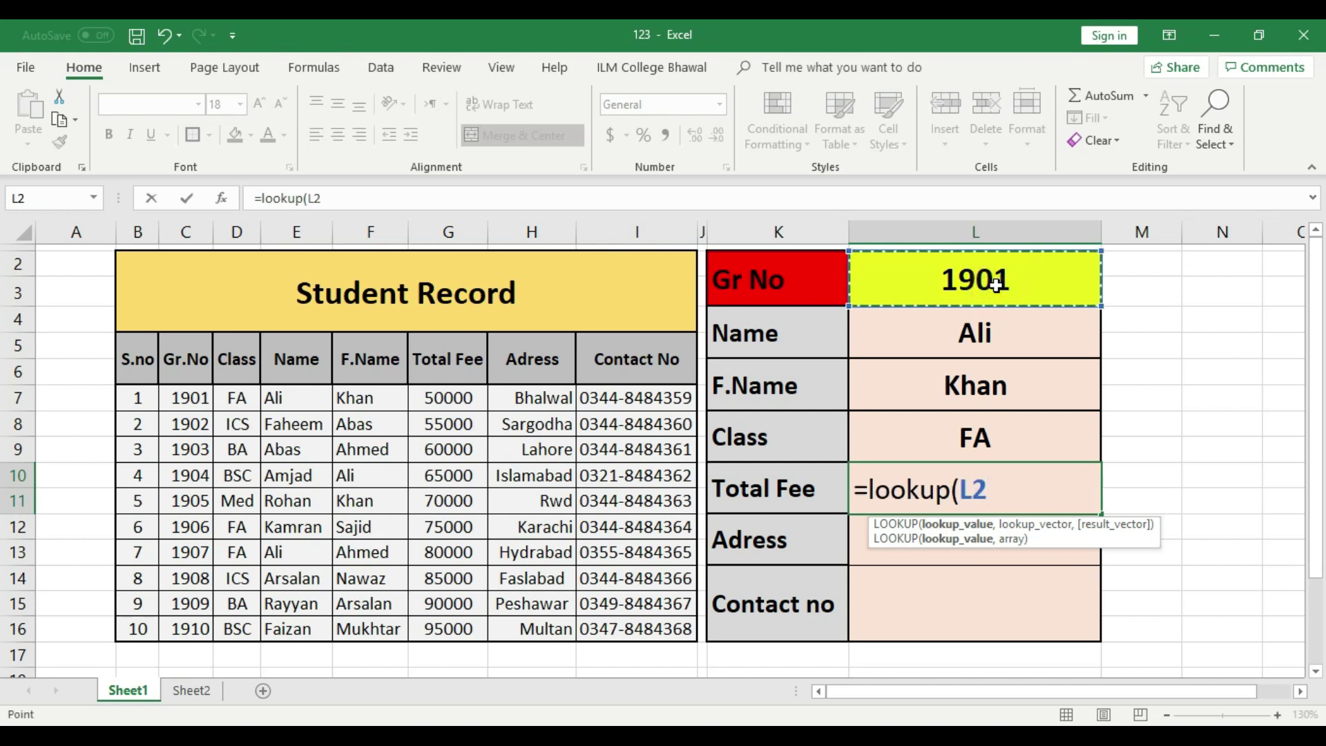
{"action": "type", "text": ","}
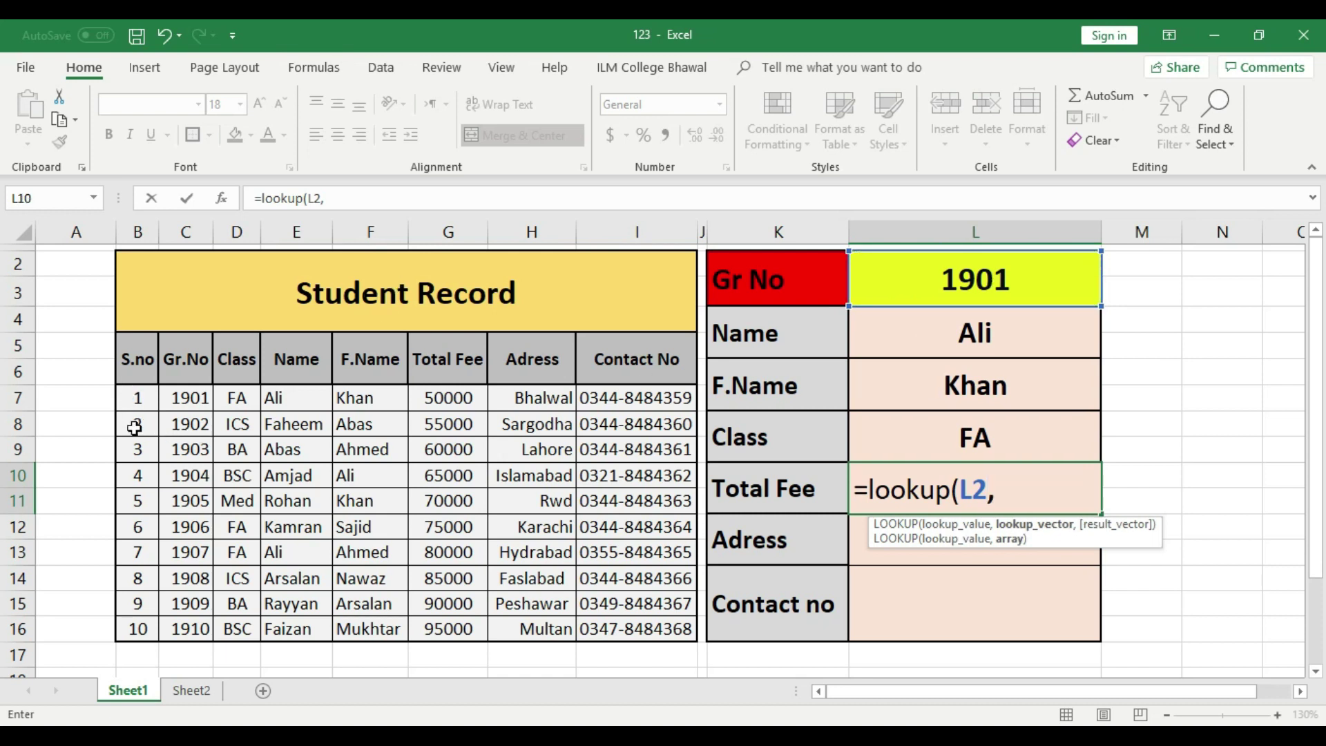
Step: Complete the Total Fee formula with lookup range C7:I16 and result range G7:G16, and center the result in cell L10
{"action": "left_click", "coordinate": [197, 399]}
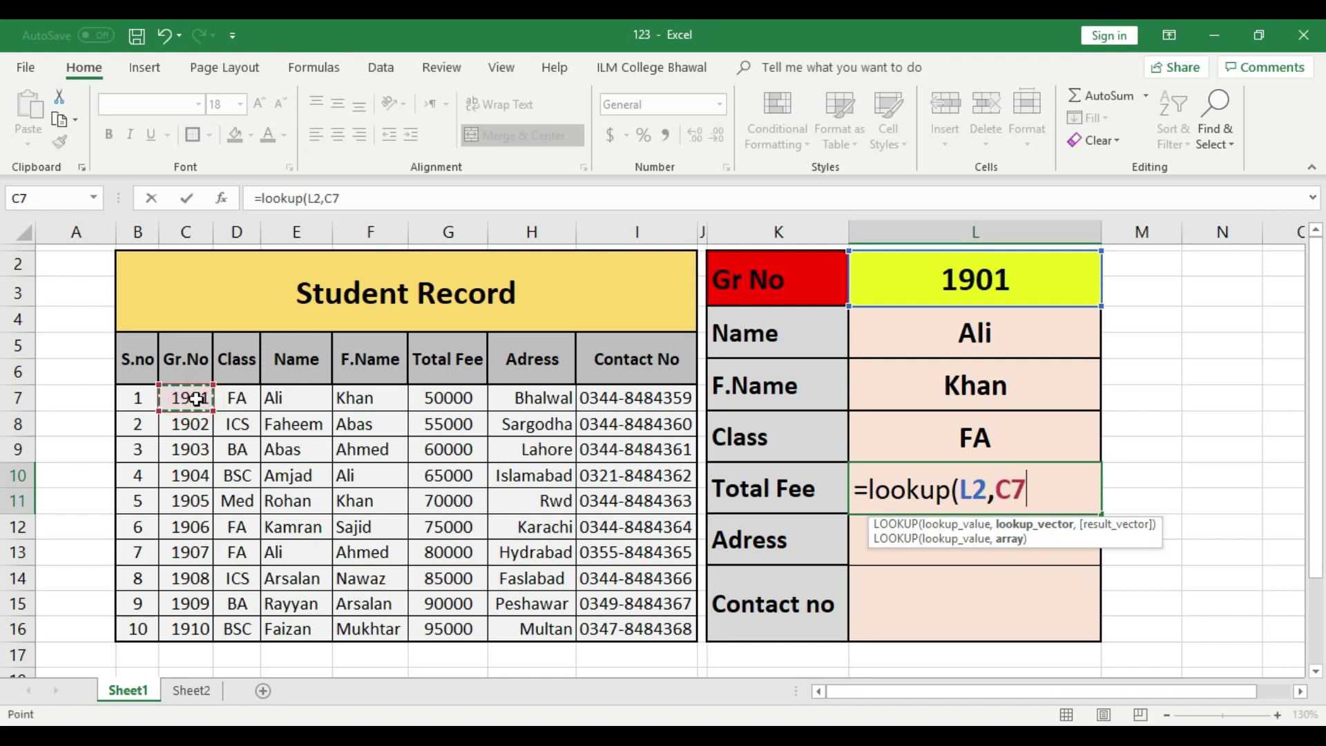
{"action": "left_click_drag", "start_coordinate": [196, 399], "coordinate": [656, 627]}
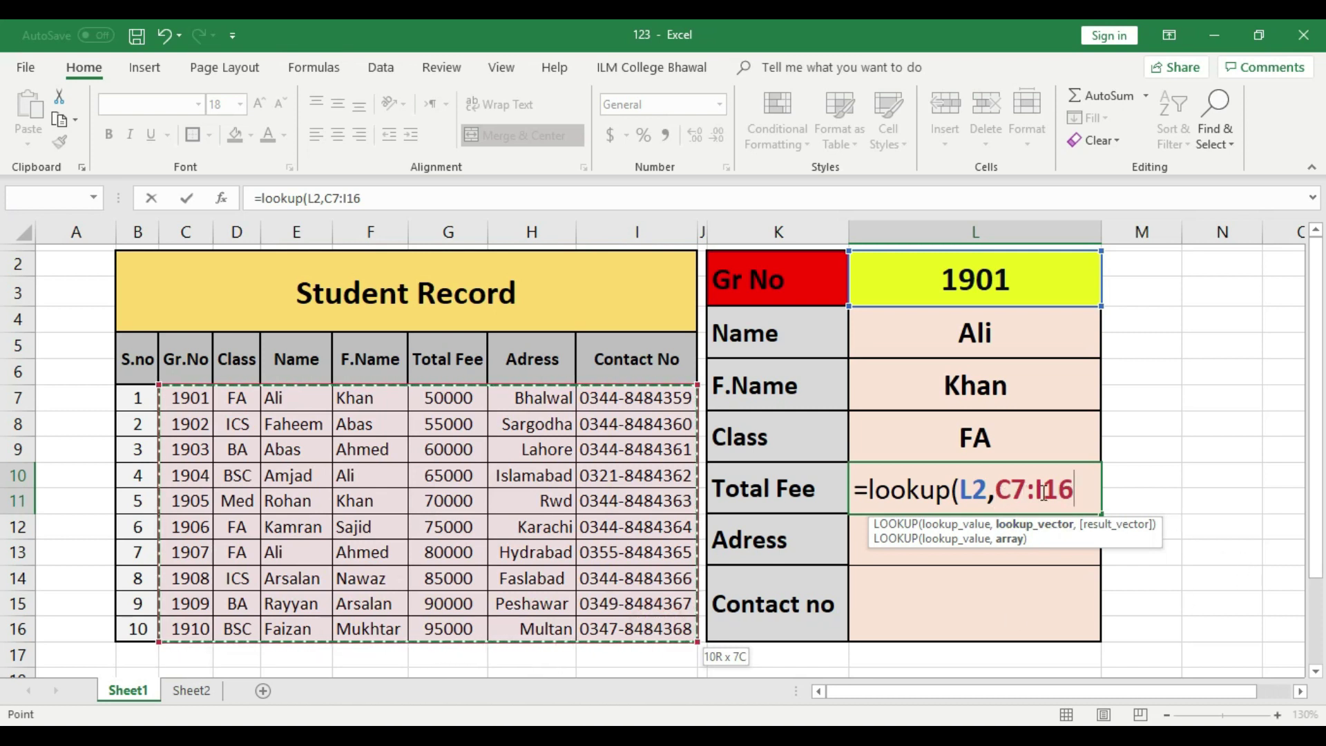
{"action": "type", "text": ","}
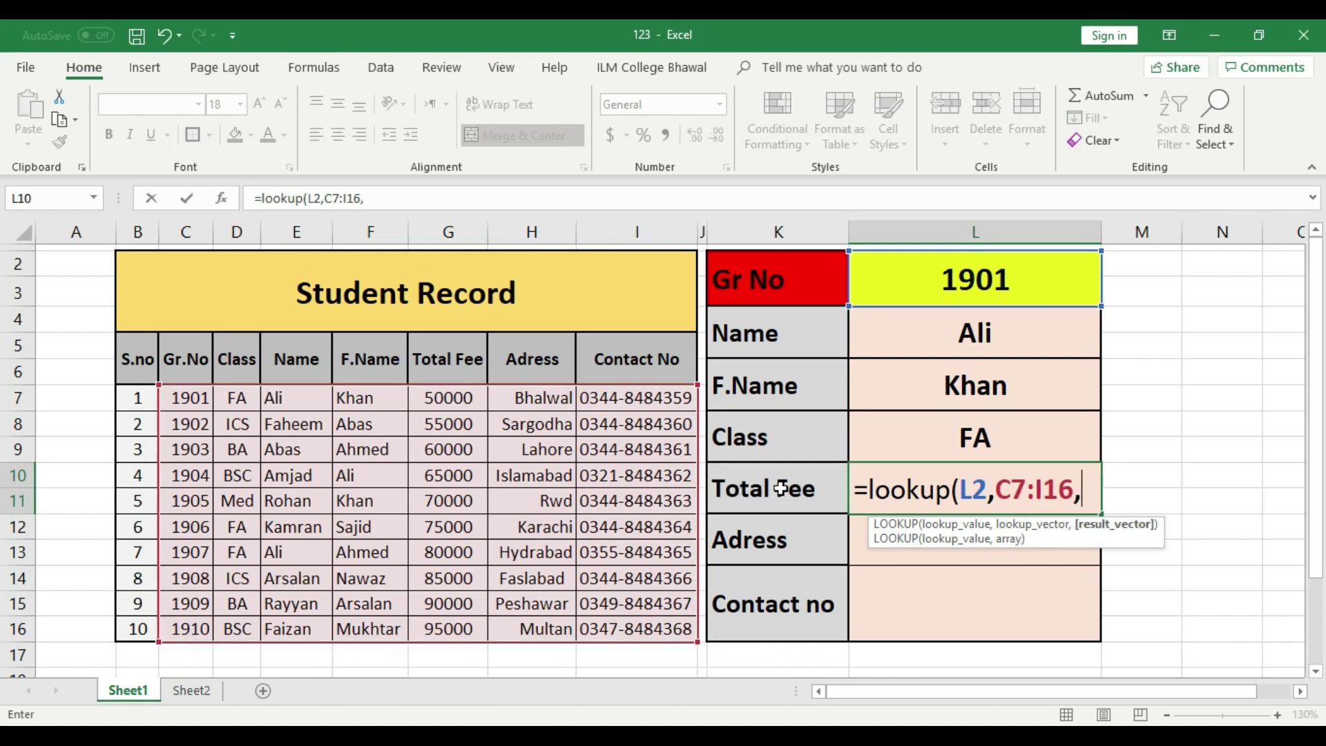
{"action": "left_click_drag", "start_coordinate": [445, 398], "coordinate": [464, 619]}
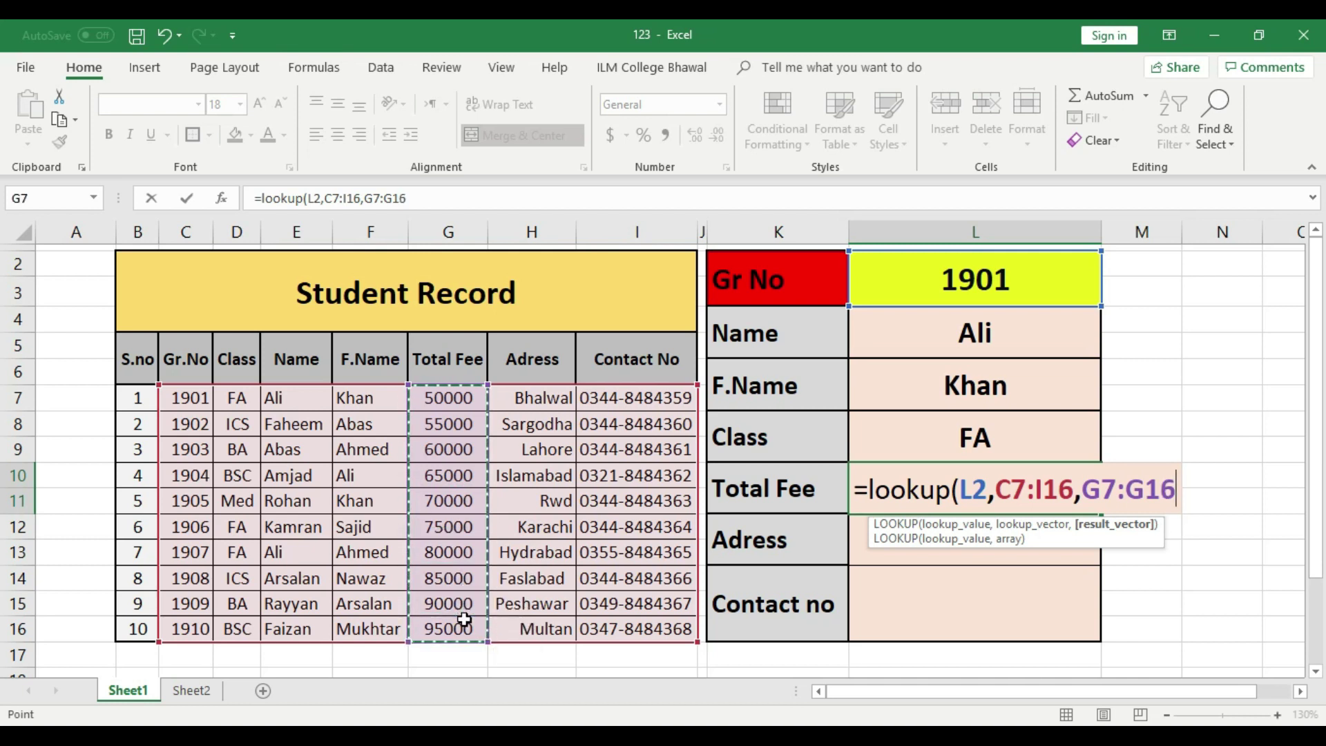
{"action": "key", "text": "Return"}
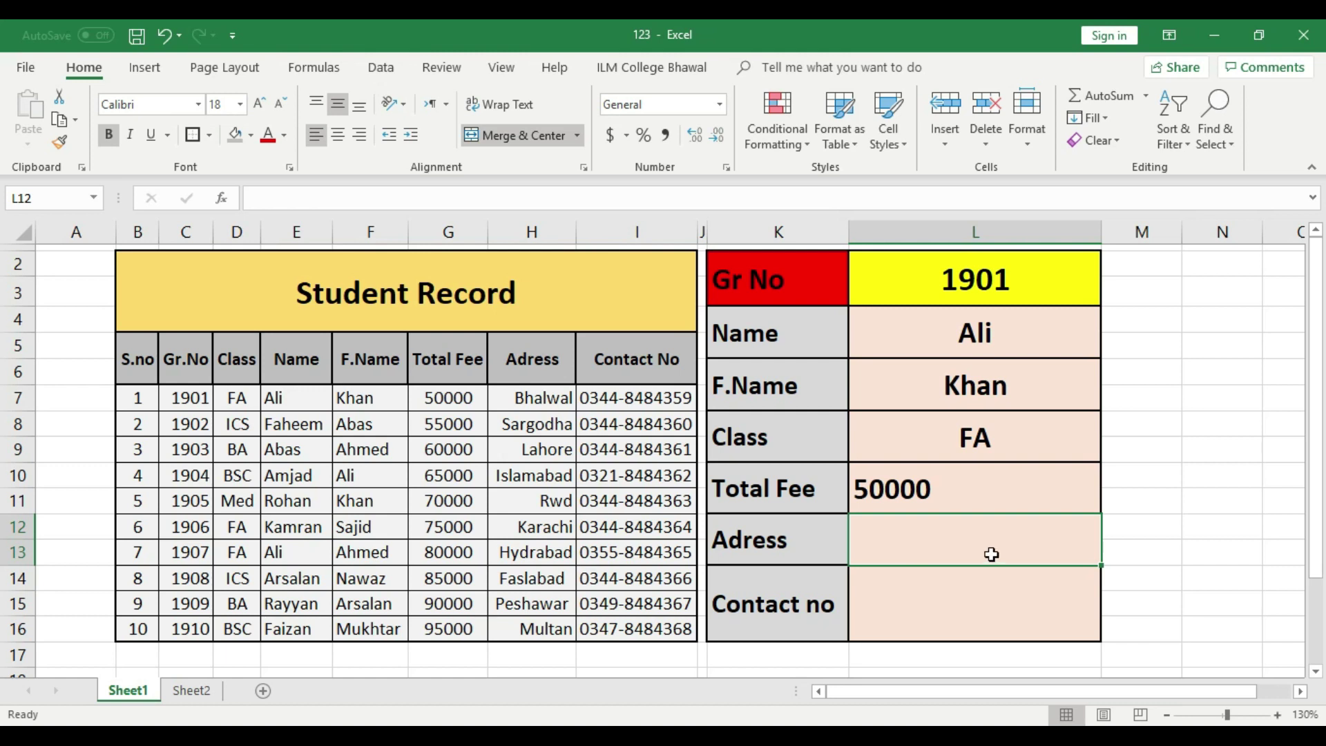
{"action": "left_click", "coordinate": [979, 497]}
{"action": "left_click", "coordinate": [339, 134]}
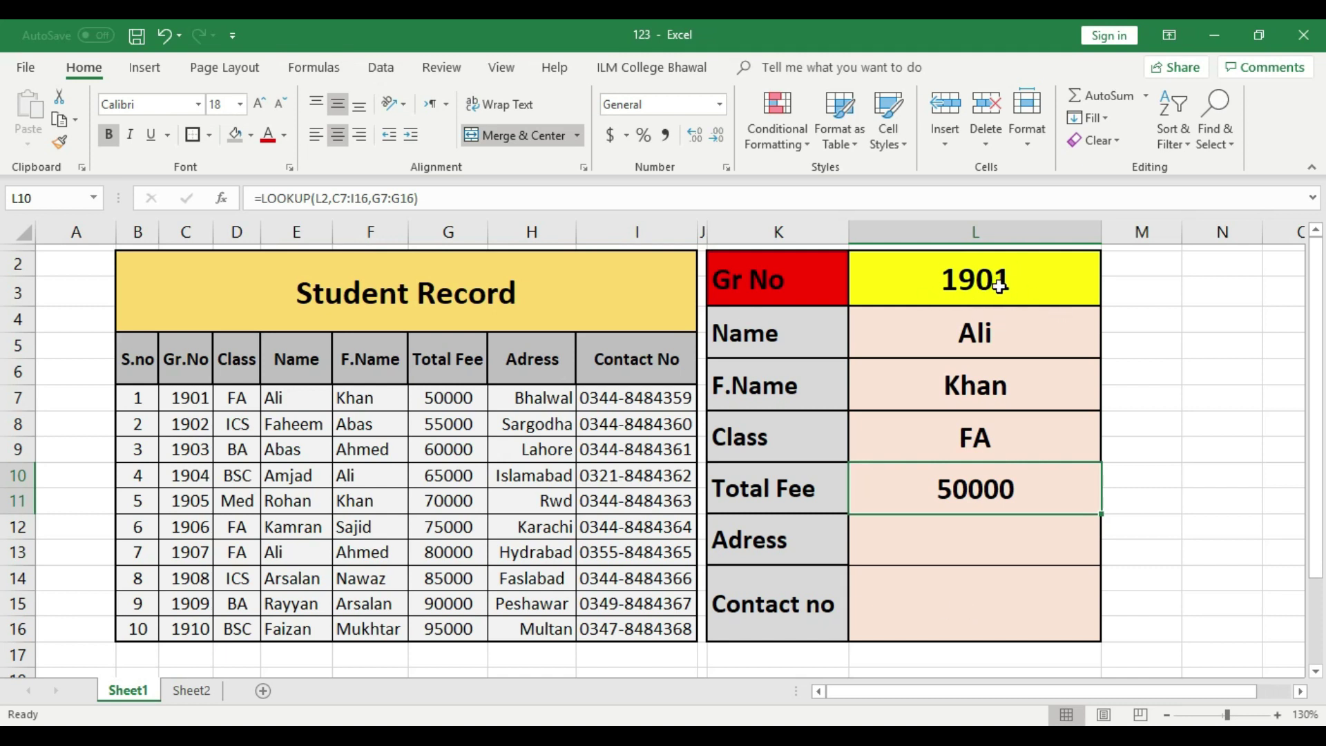
Step: Start a LOOKUP formula in the form's Adress cell L12 with the Gr No cell L2 as the lookup value
{"action": "left_click", "coordinate": [960, 533]}
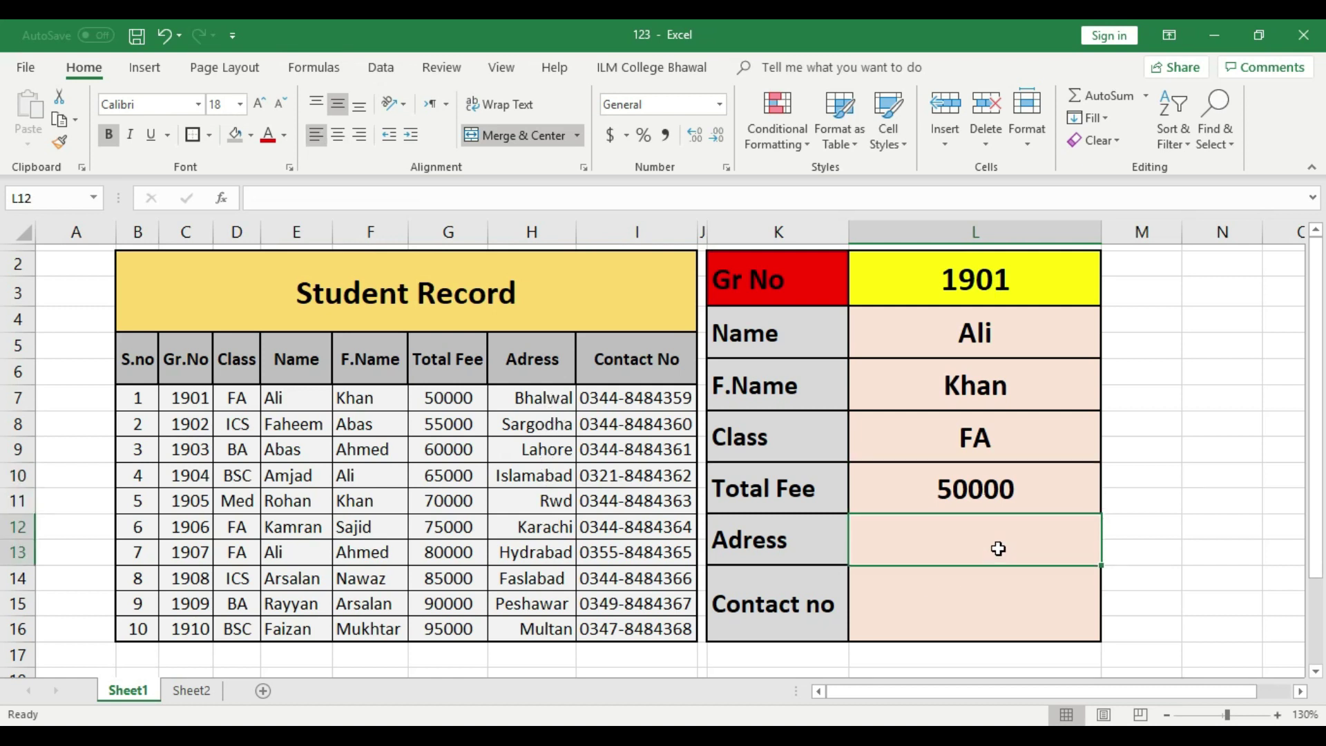
{"action": "left_click", "coordinate": [1060, 541]}
{"action": "type", "text": "="}
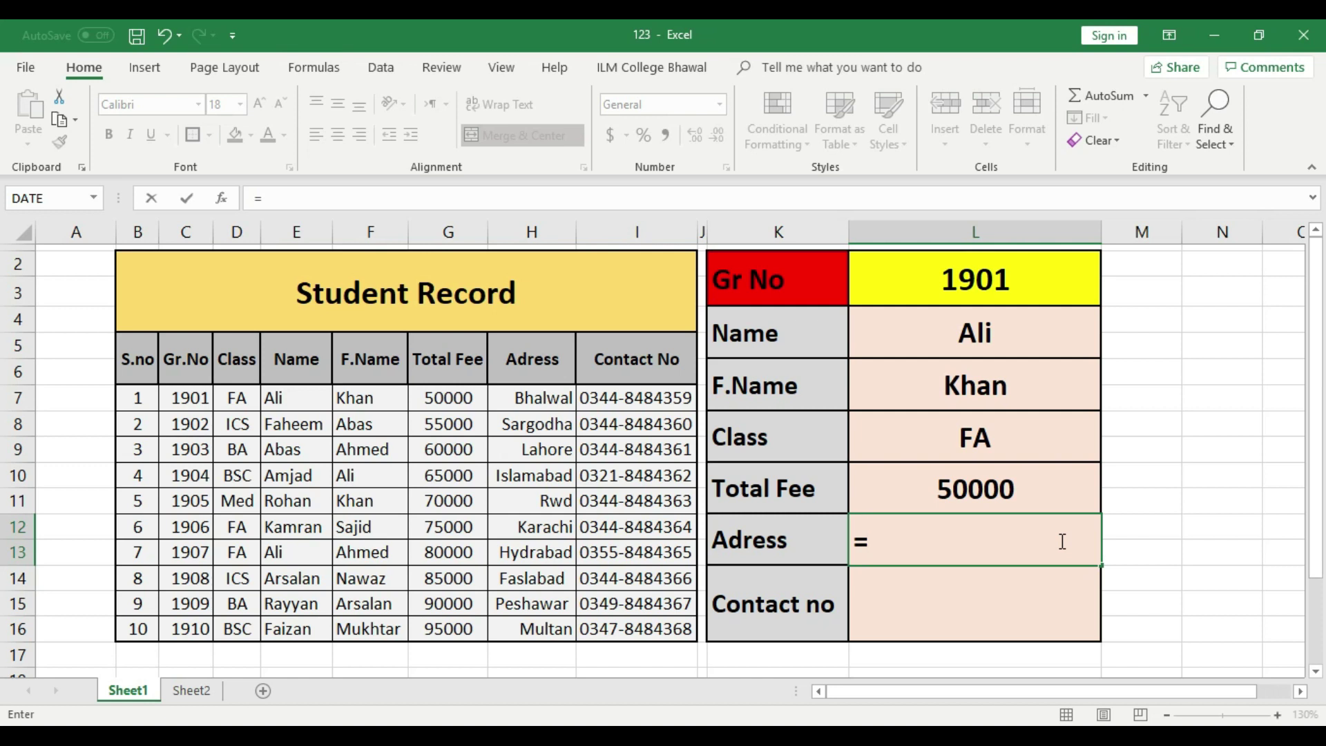
{"action": "type", "text": "look"}
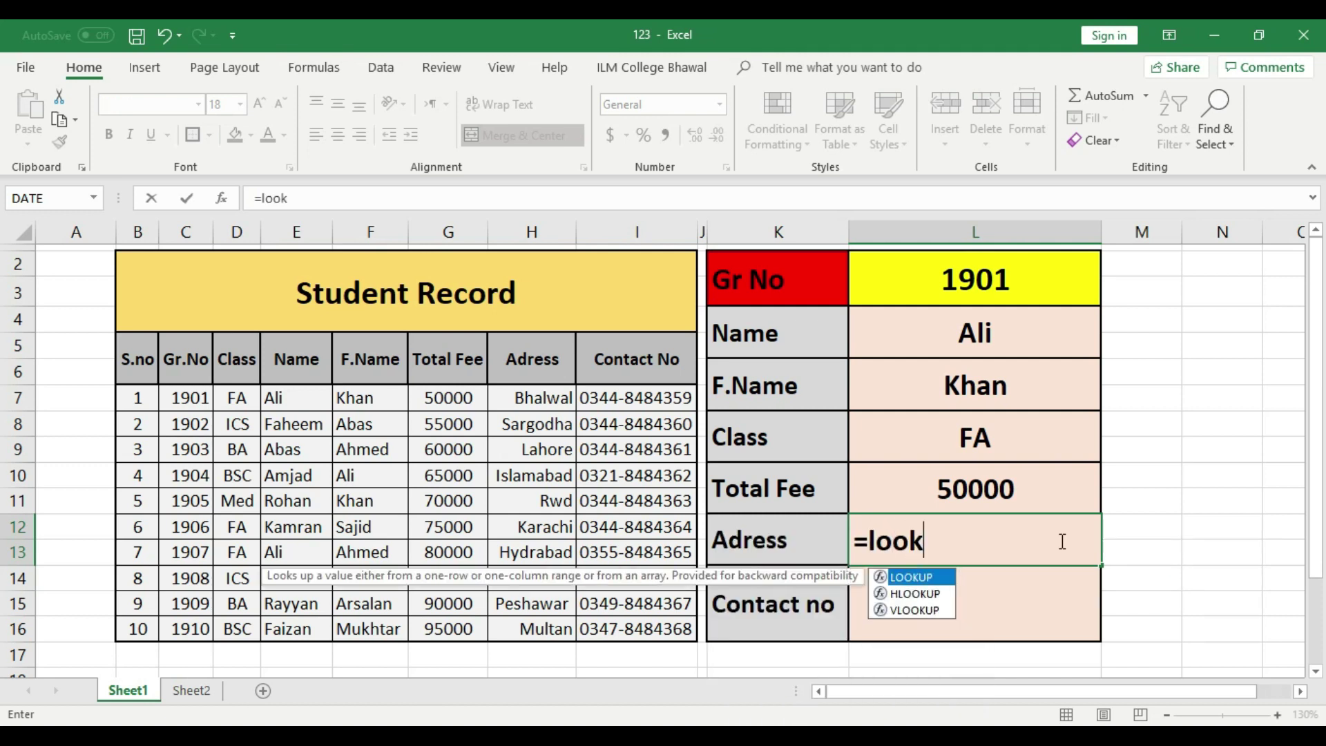
{"action": "type", "text": "up("}
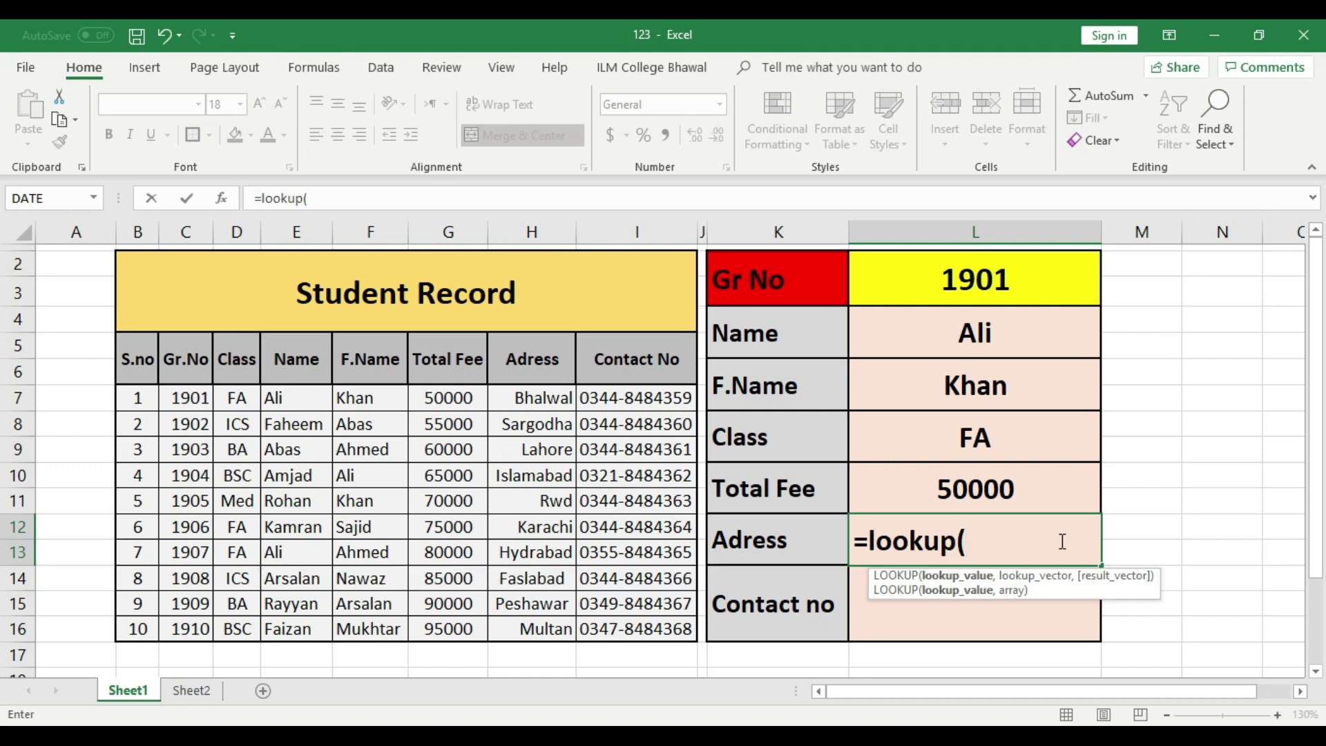
{"action": "left_click", "coordinate": [1004, 279]}
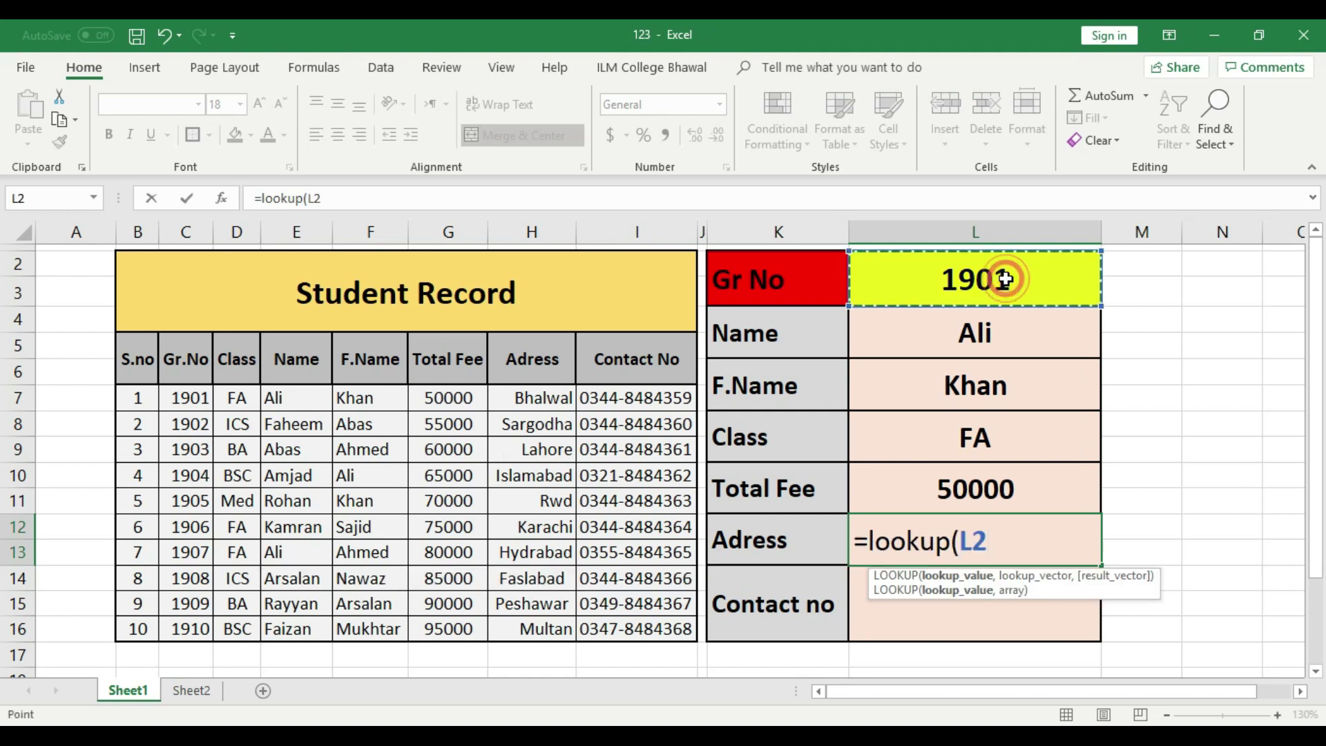
{"action": "type", "text": ","}
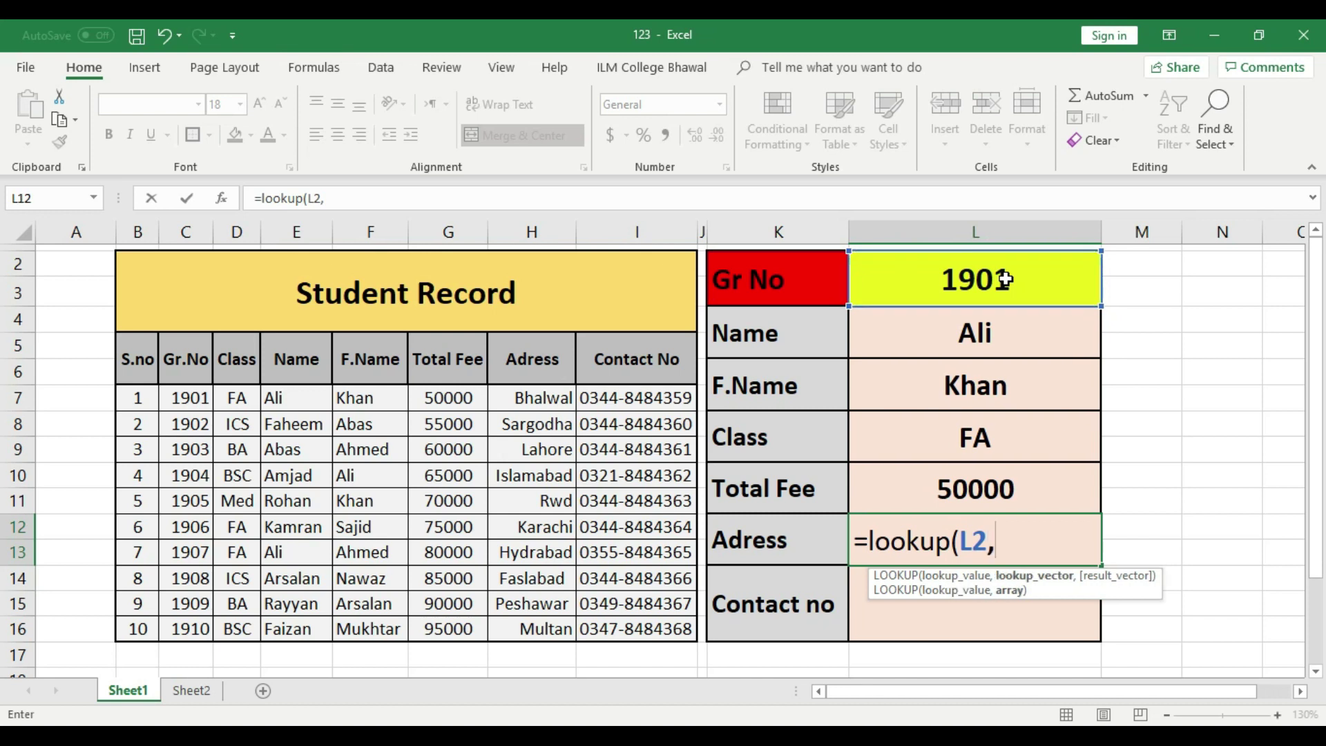
Step: Complete the Adress formula with lookup range C7:I16 and result range H7:H16, and select the form's Adress cell L12
{"action": "left_click_drag", "start_coordinate": [178, 398], "coordinate": [647, 621]}
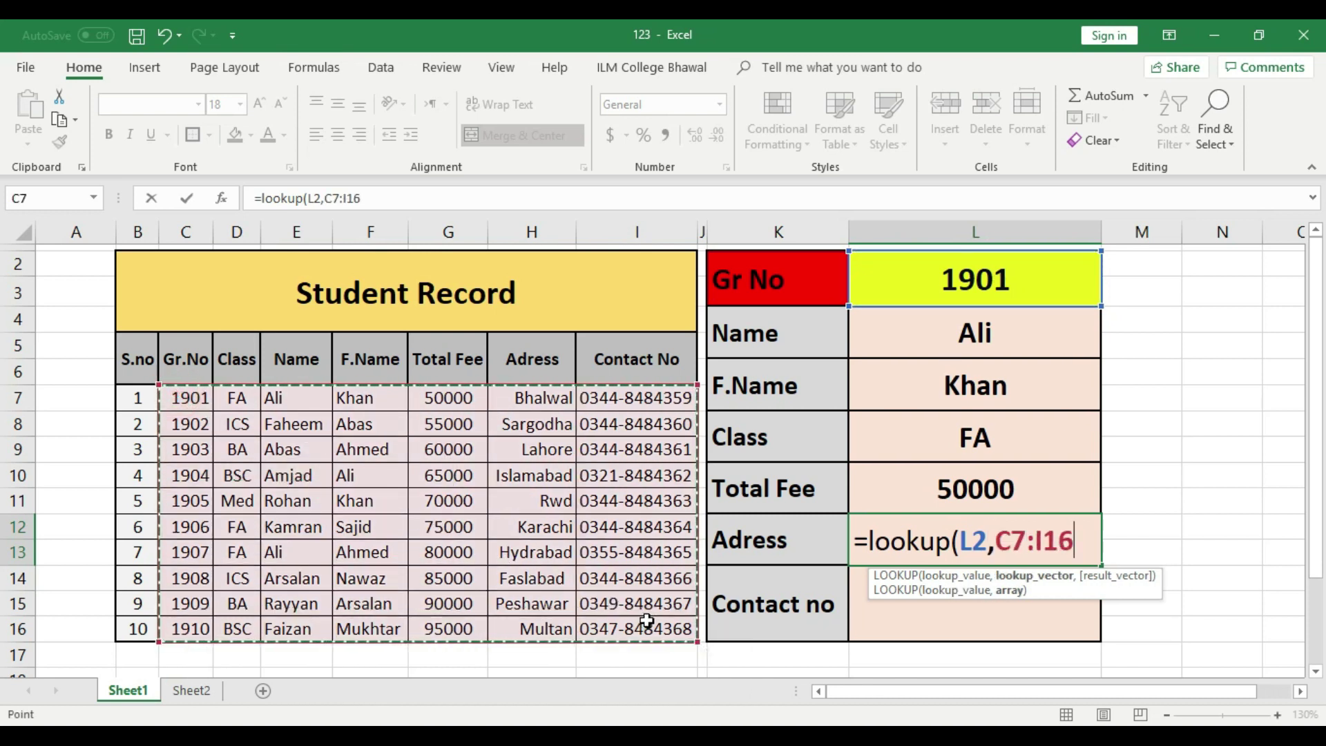
{"action": "type", "text": ","}
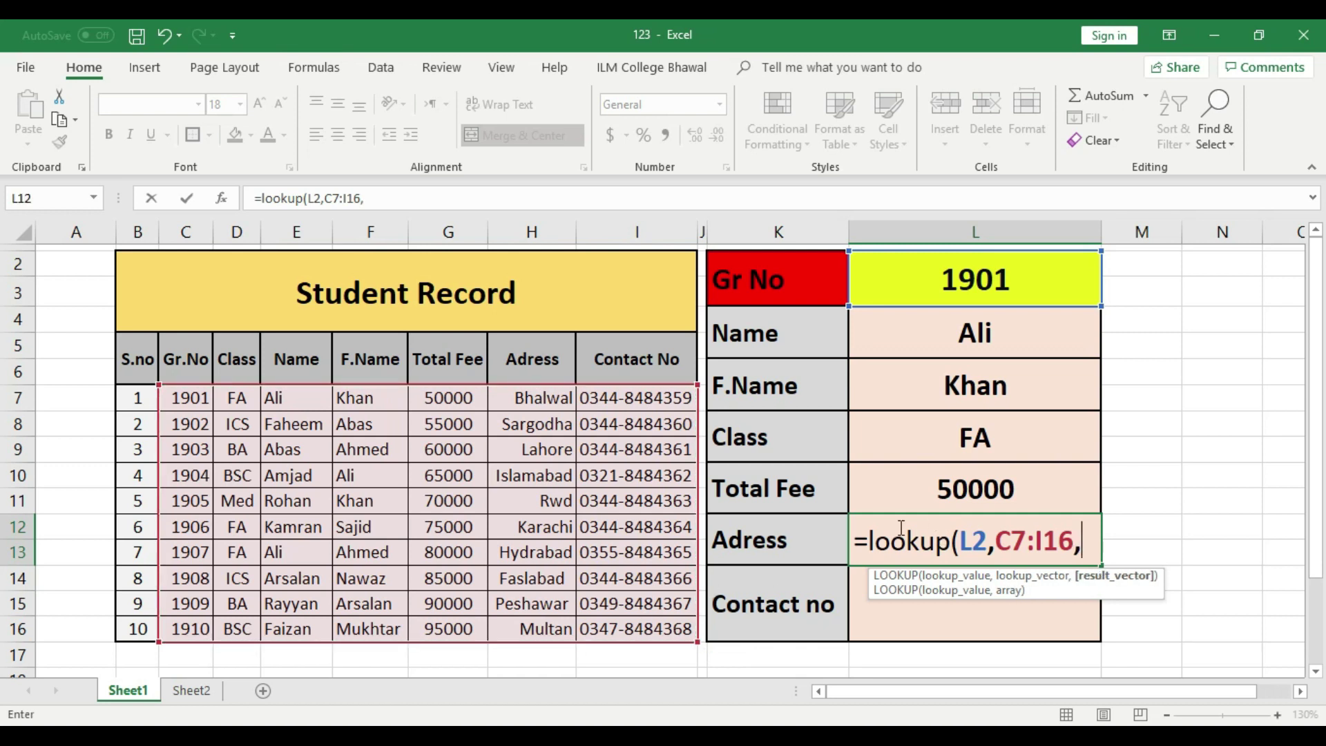
{"action": "left_click_drag", "start_coordinate": [541, 400], "coordinate": [546, 613]}
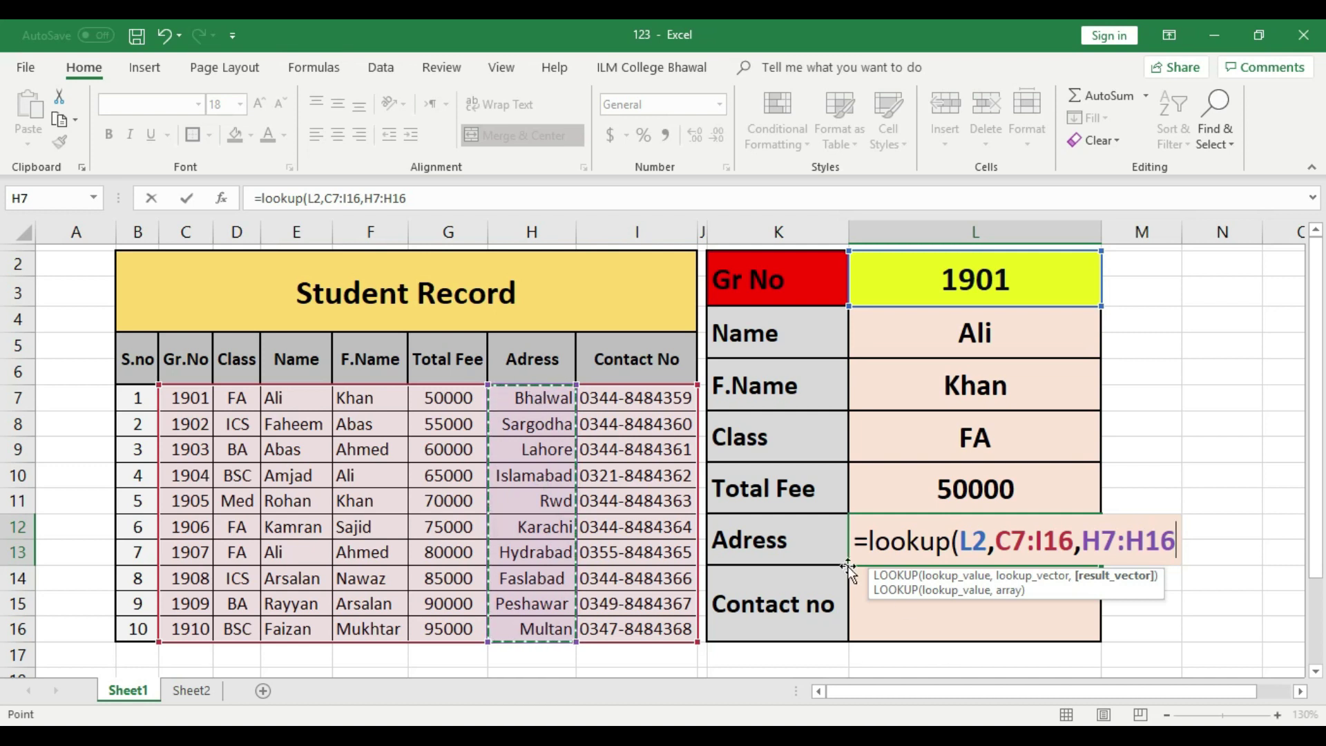
{"action": "key", "text": "Return"}
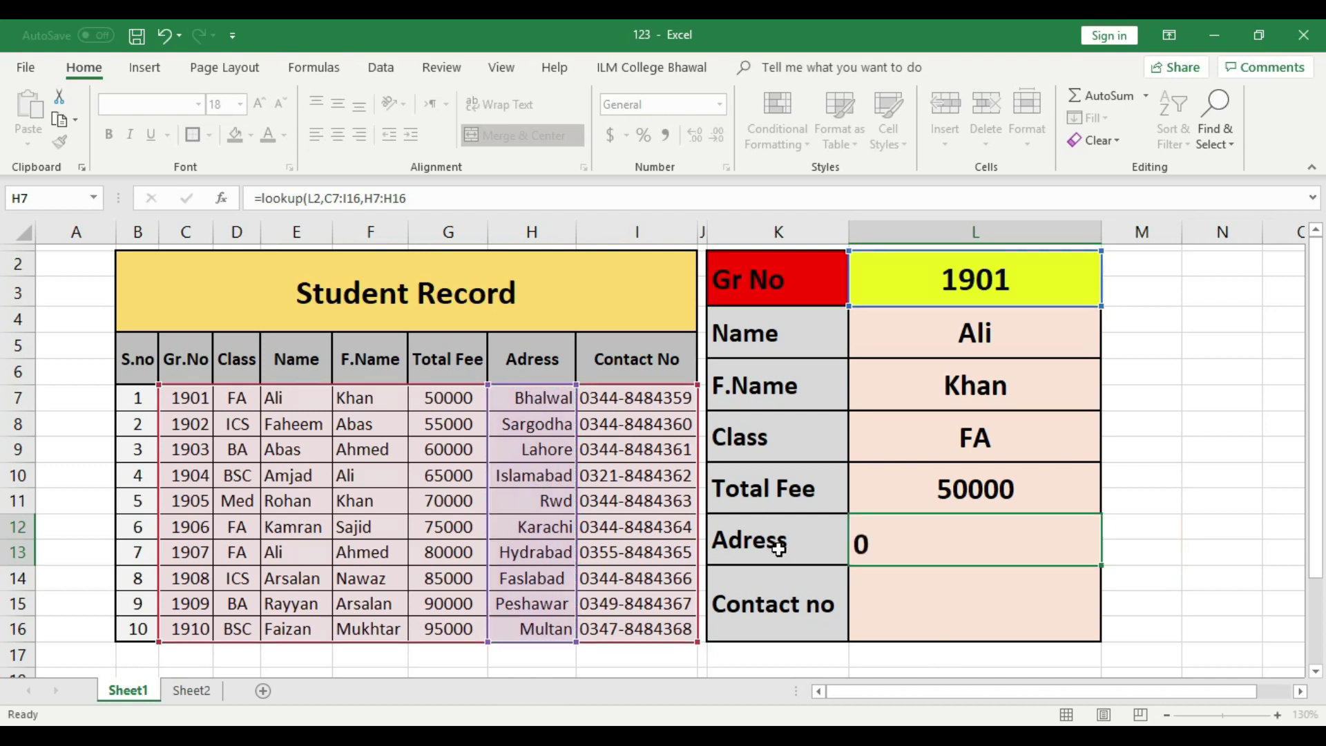
{"action": "left_click", "coordinate": [972, 531]}
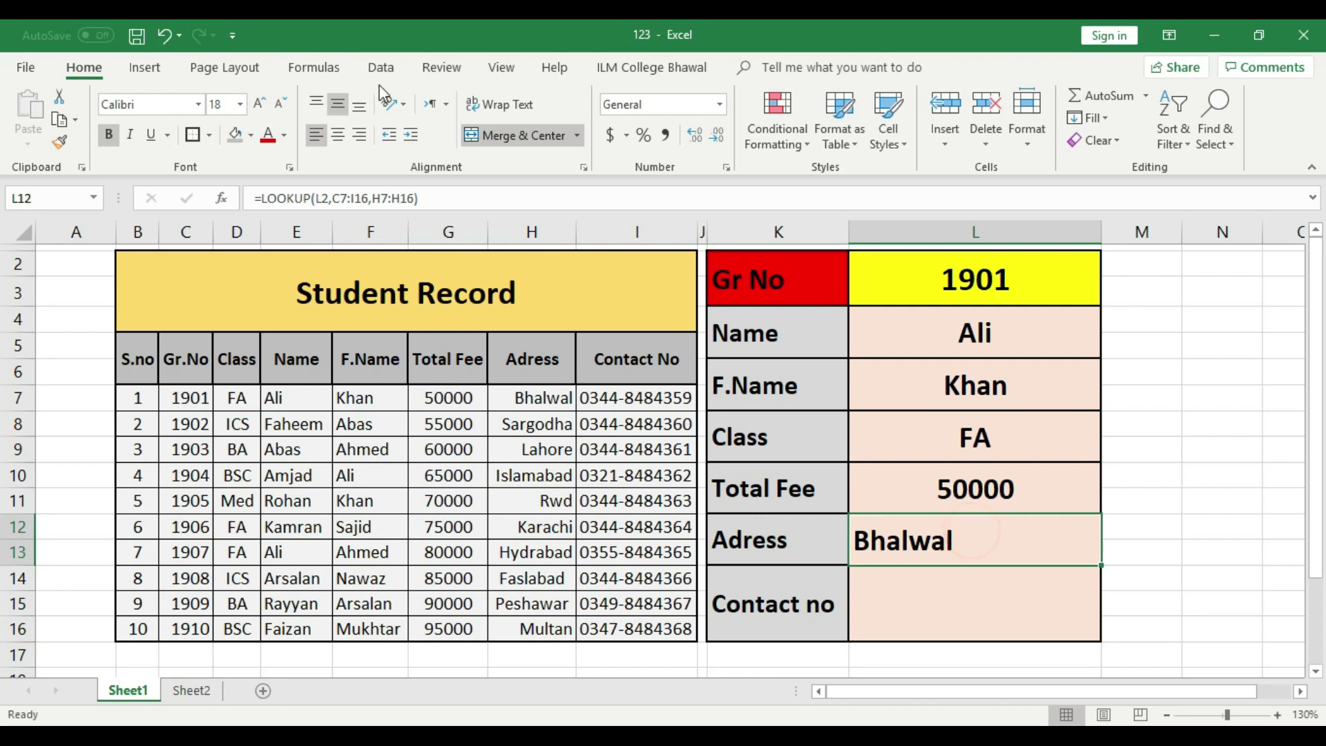
Step: Center the Adress result in cell L12 and start a LOOKUP formula in the Contact no cell L14 with L2 as lookup value
{"action": "left_click", "coordinate": [337, 135]}
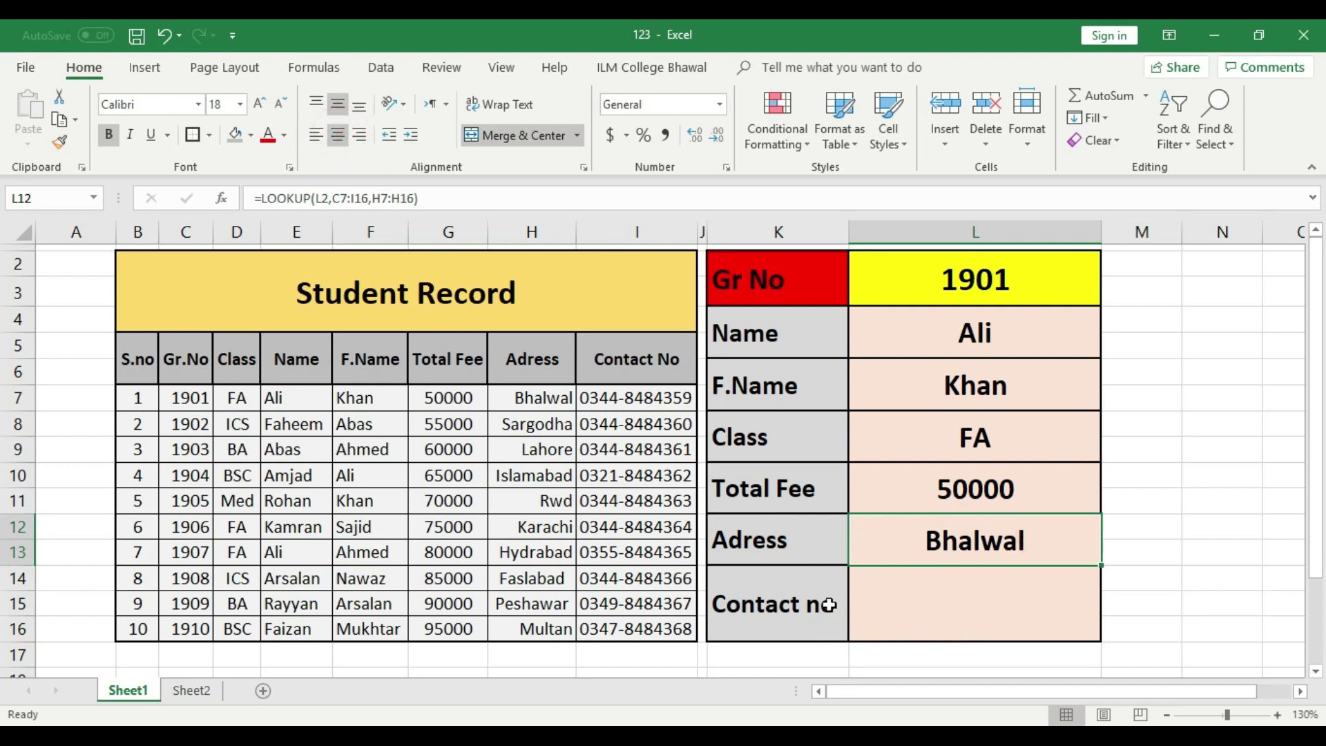
{"action": "left_click", "coordinate": [1013, 606]}
{"action": "type", "text": "="}
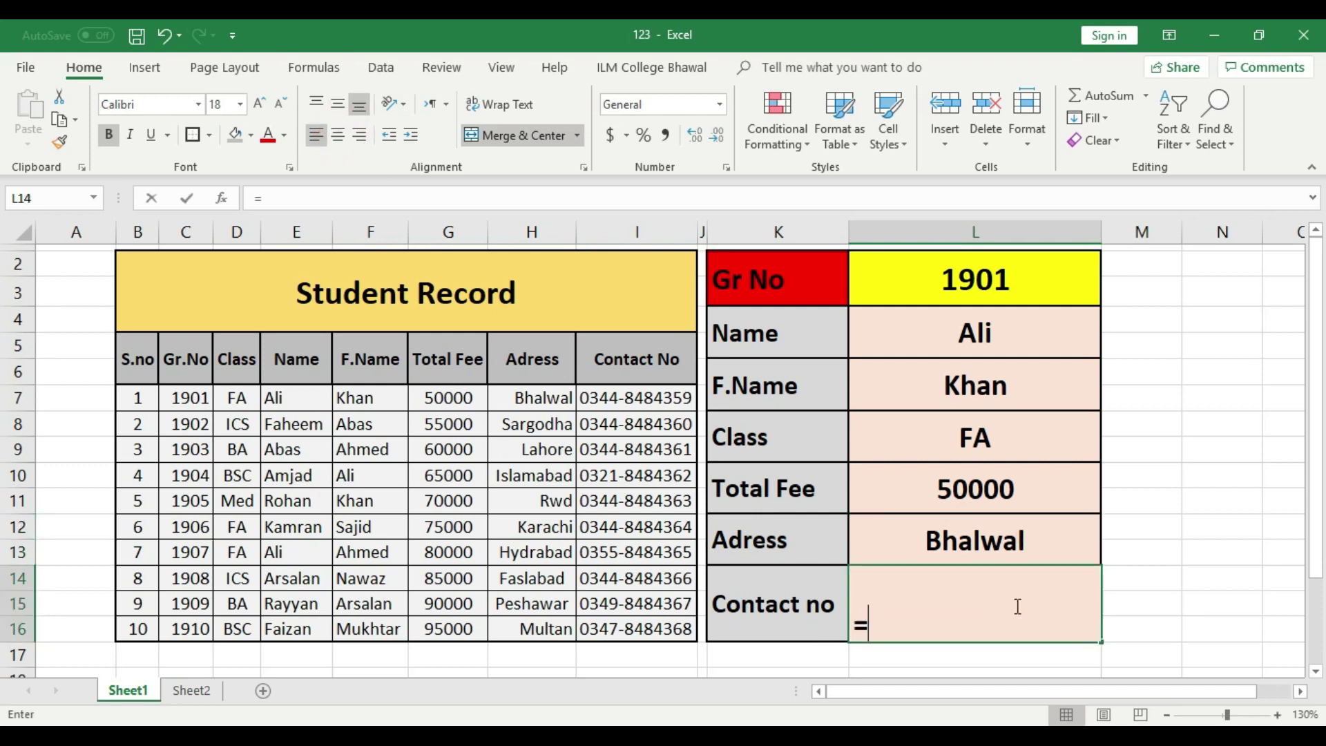
{"action": "type", "text": "lookup"}
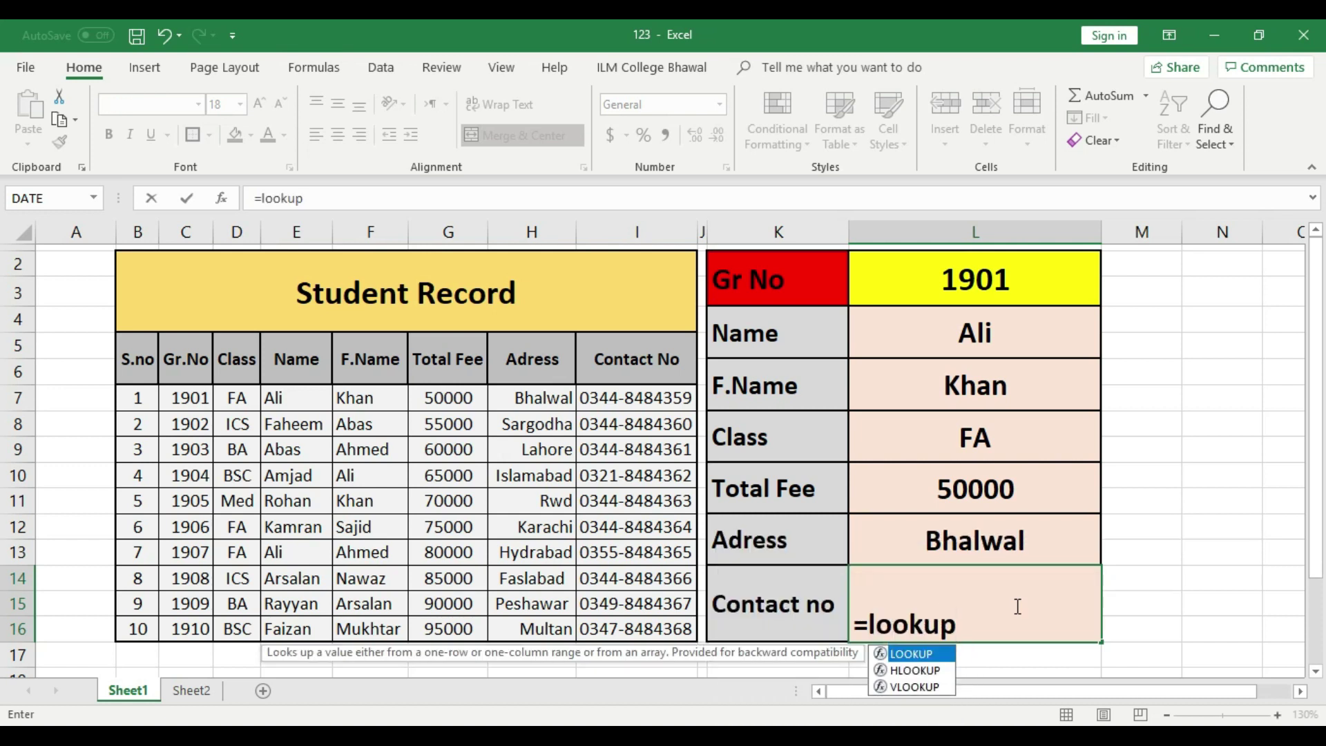
{"action": "type", "text": "("}
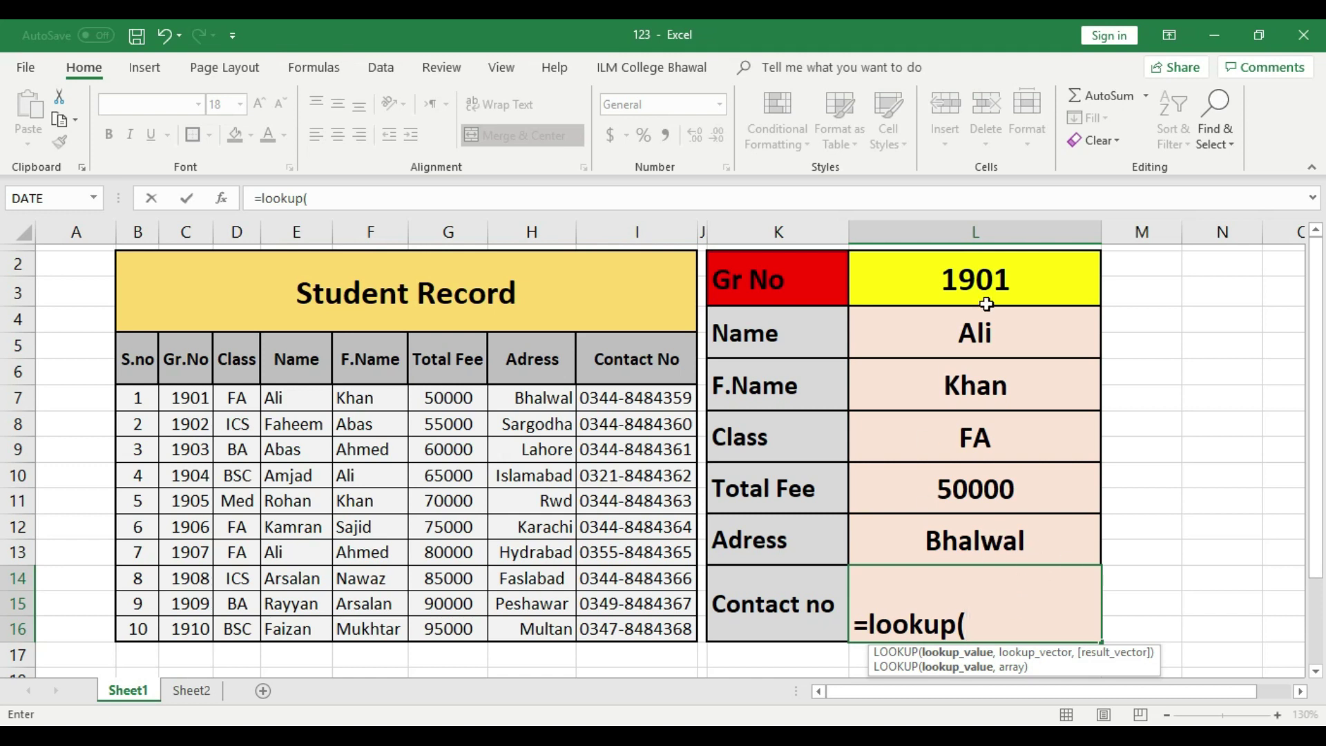
{"action": "left_click", "coordinate": [983, 280]}
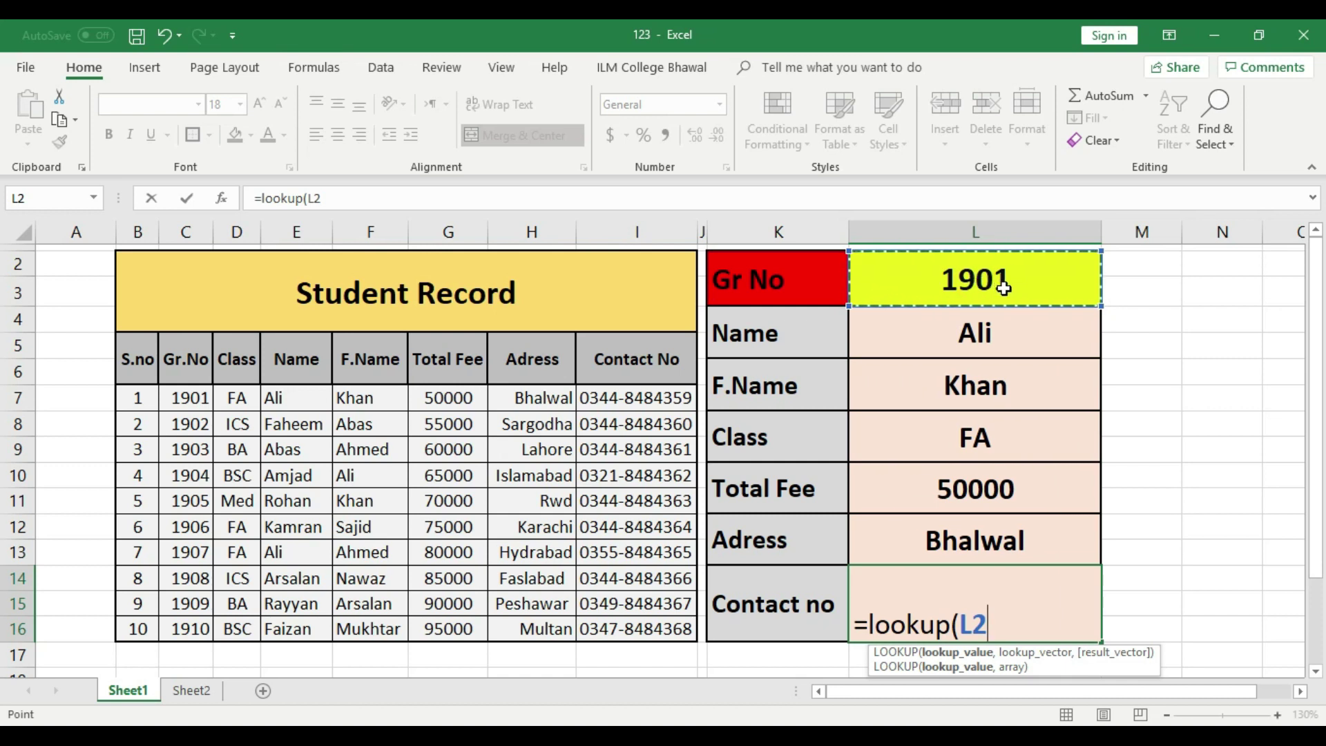
{"action": "type", "text": ","}
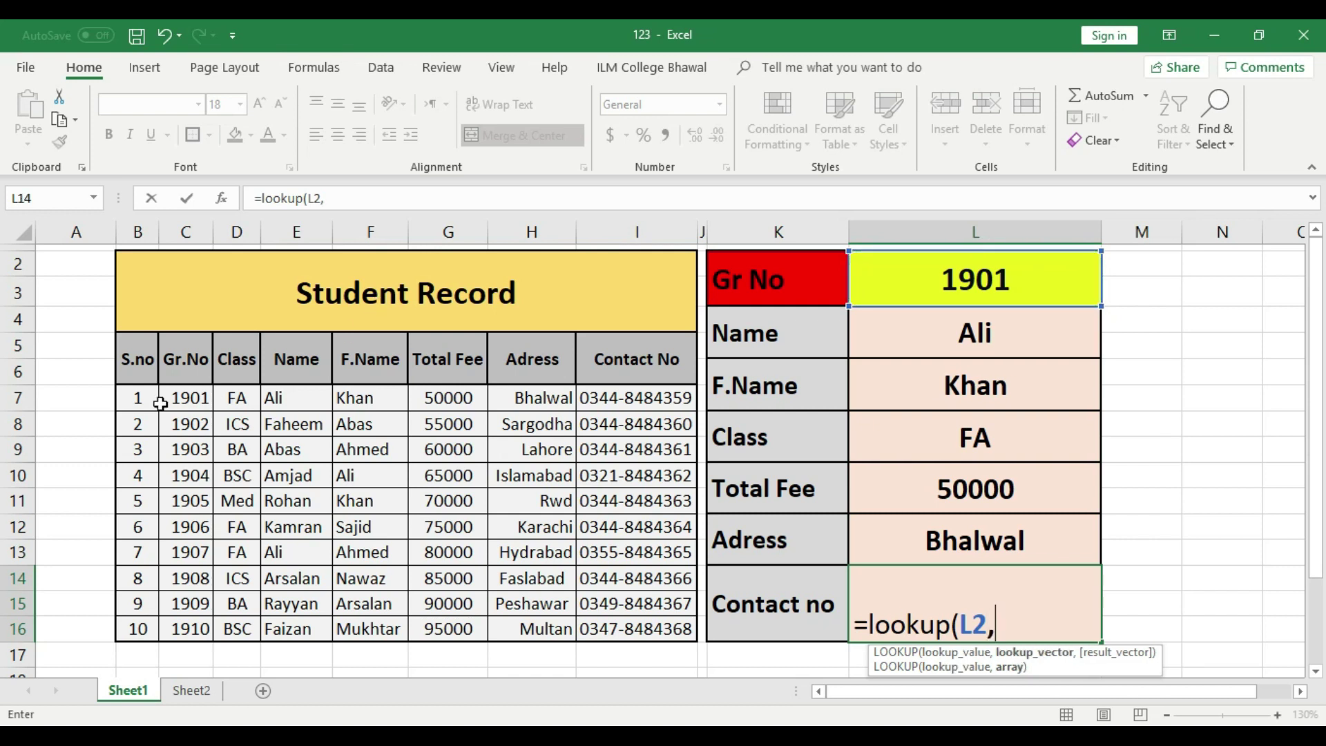
Step: Complete the Contact no formula with lookup range C7:I16 and result range I7:I16
{"action": "left_click_drag", "start_coordinate": [169, 397], "coordinate": [626, 623]}
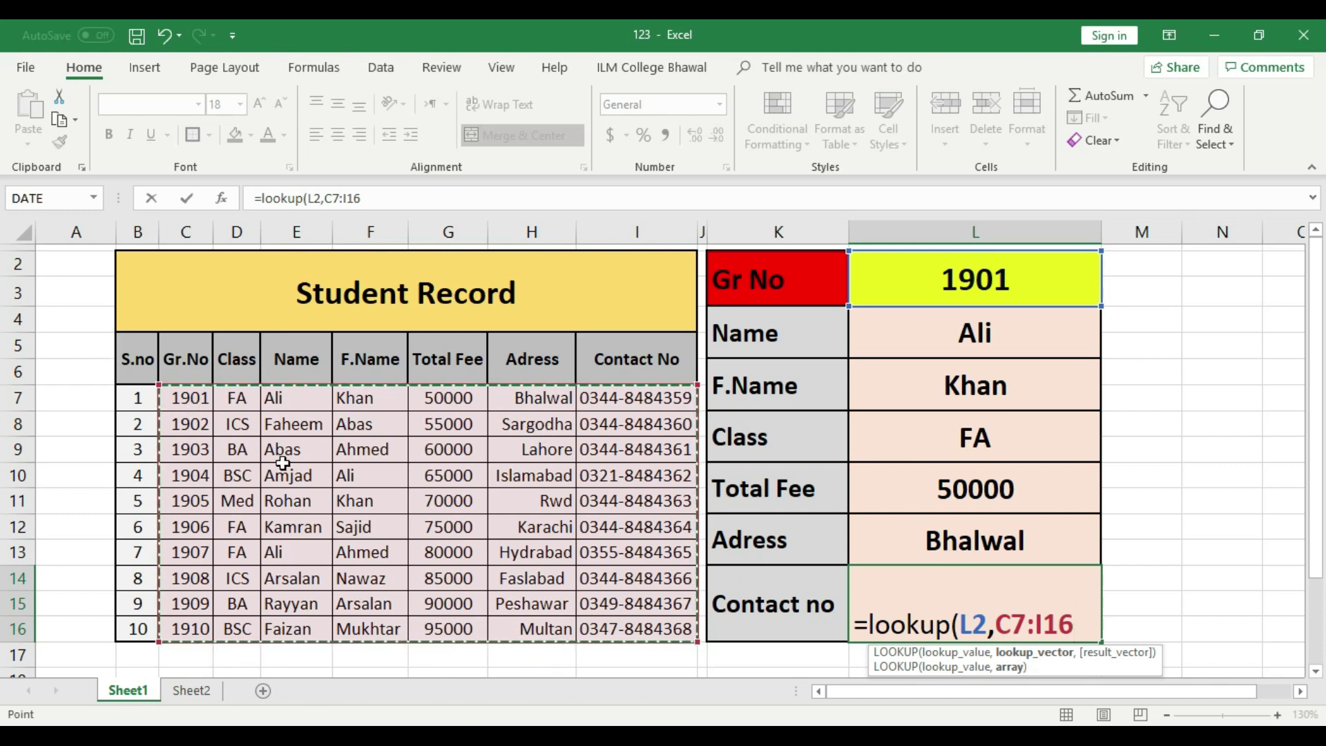
{"action": "type", "text": ","}
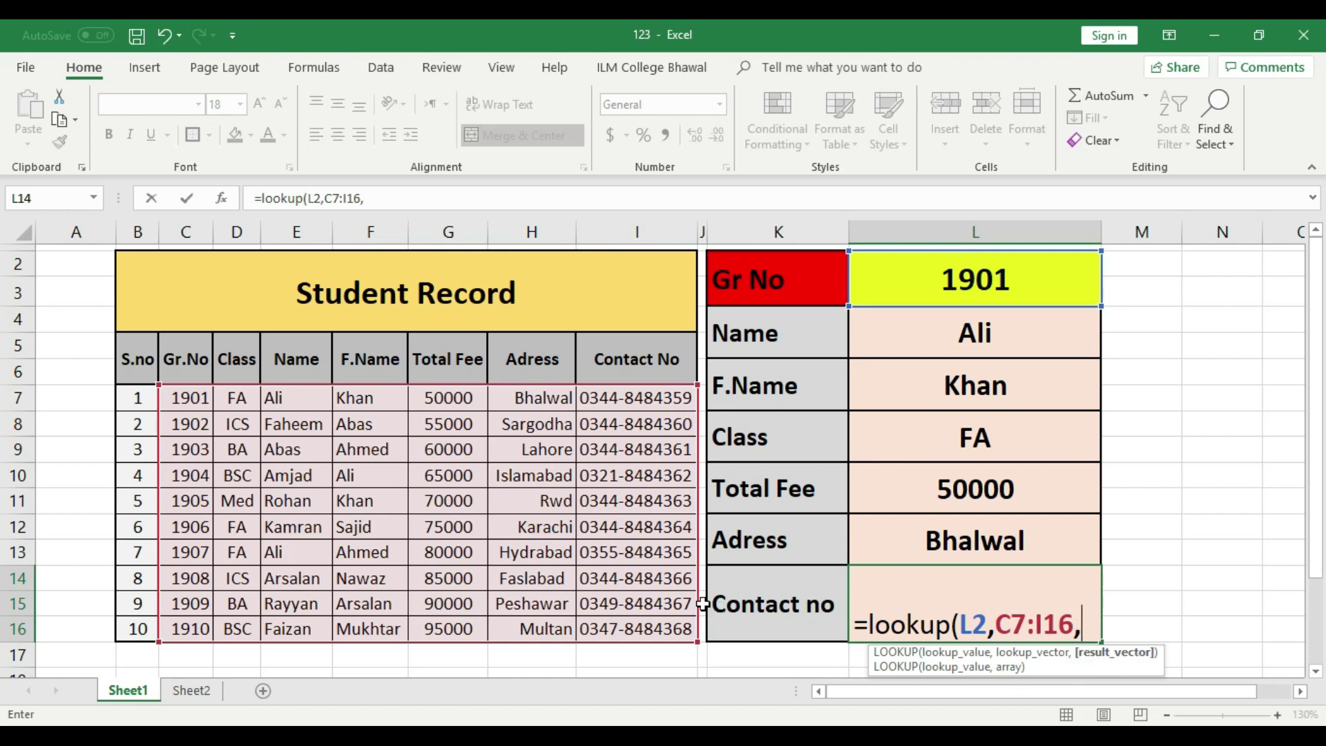
{"action": "left_click_drag", "start_coordinate": [661, 394], "coordinate": [666, 623]}
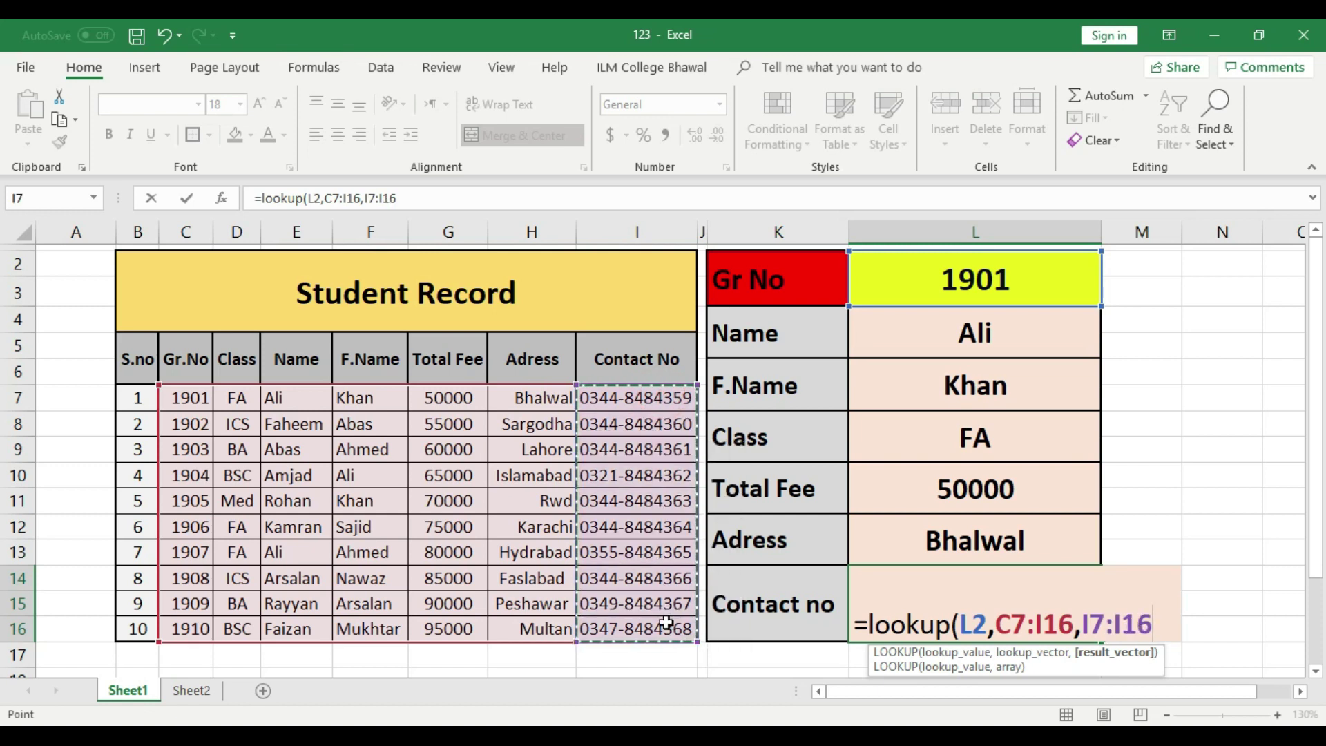
{"action": "key", "text": "Return"}
Step: Center the Contact no result in cell L14 both horizontally and vertically
{"action": "left_click", "coordinate": [988, 609]}
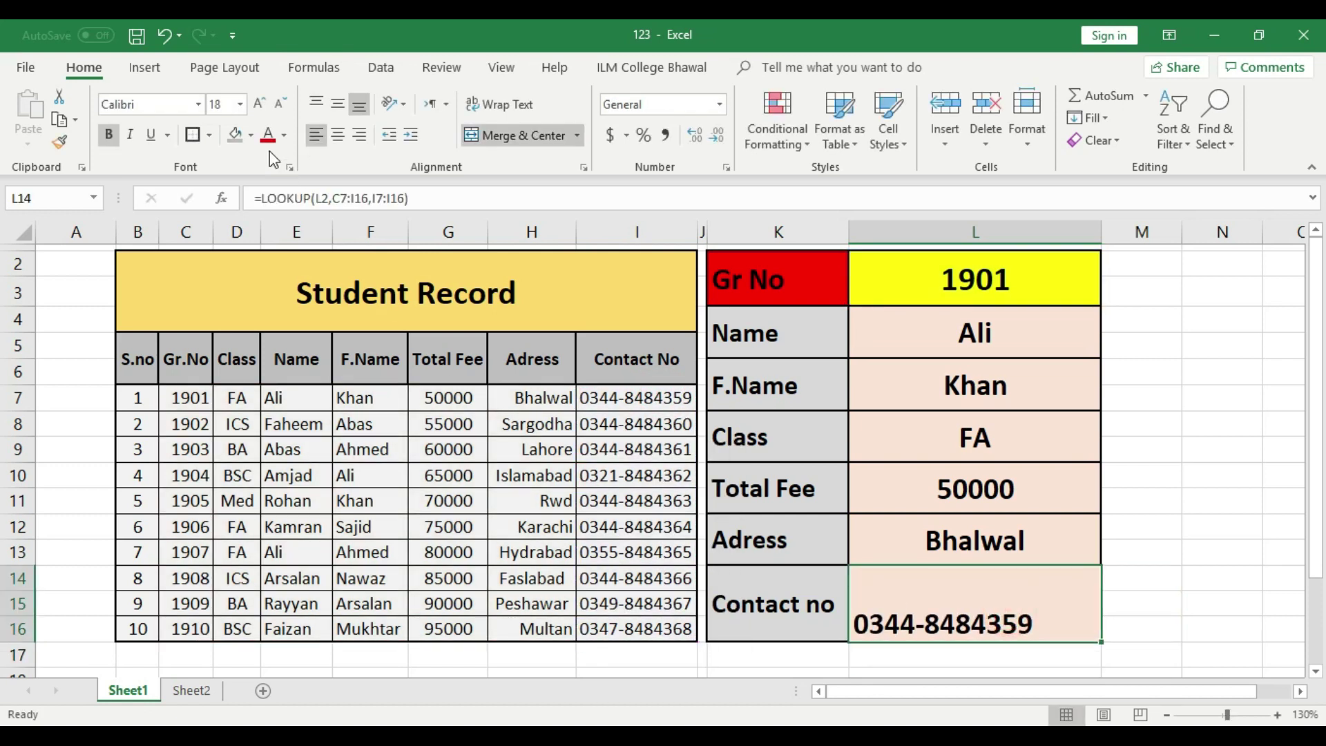
{"action": "left_click", "coordinate": [337, 141]}
{"action": "left_click", "coordinate": [1183, 504]}
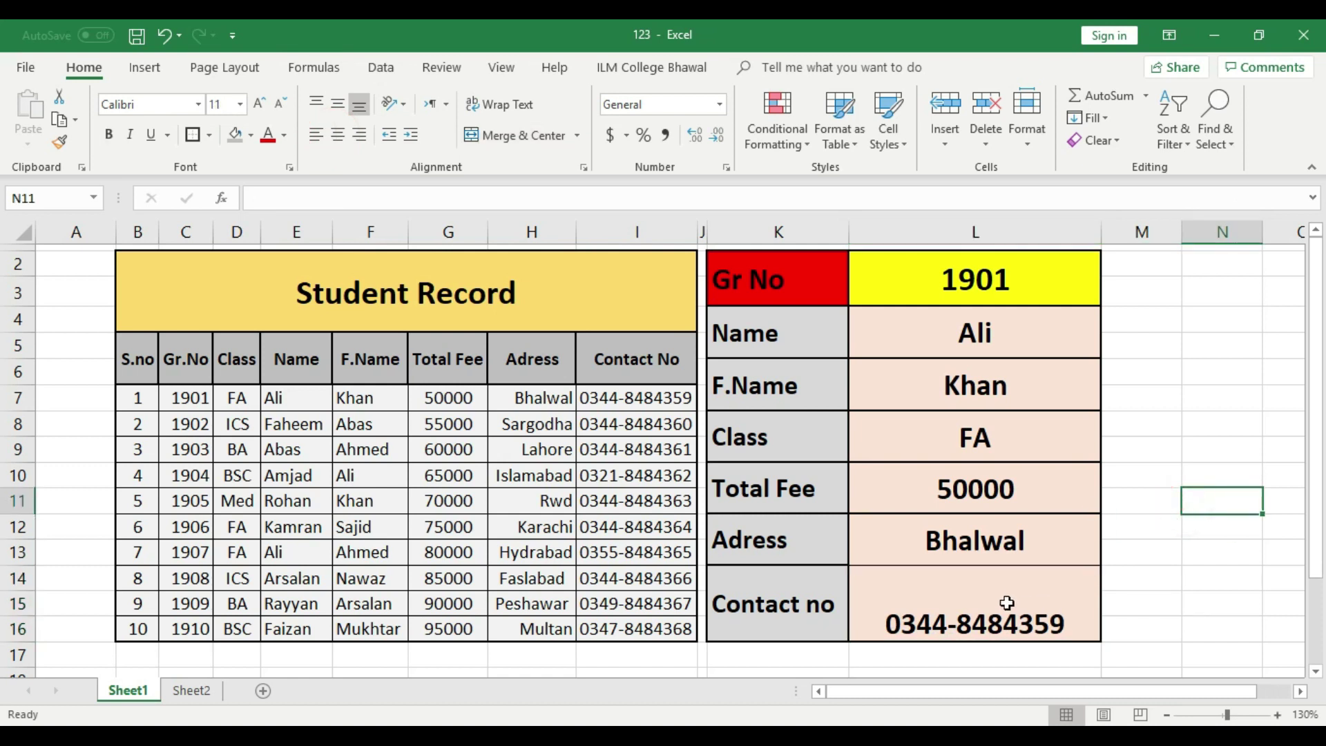
{"action": "left_click", "coordinate": [1006, 601]}
{"action": "left_click", "coordinate": [337, 103]}
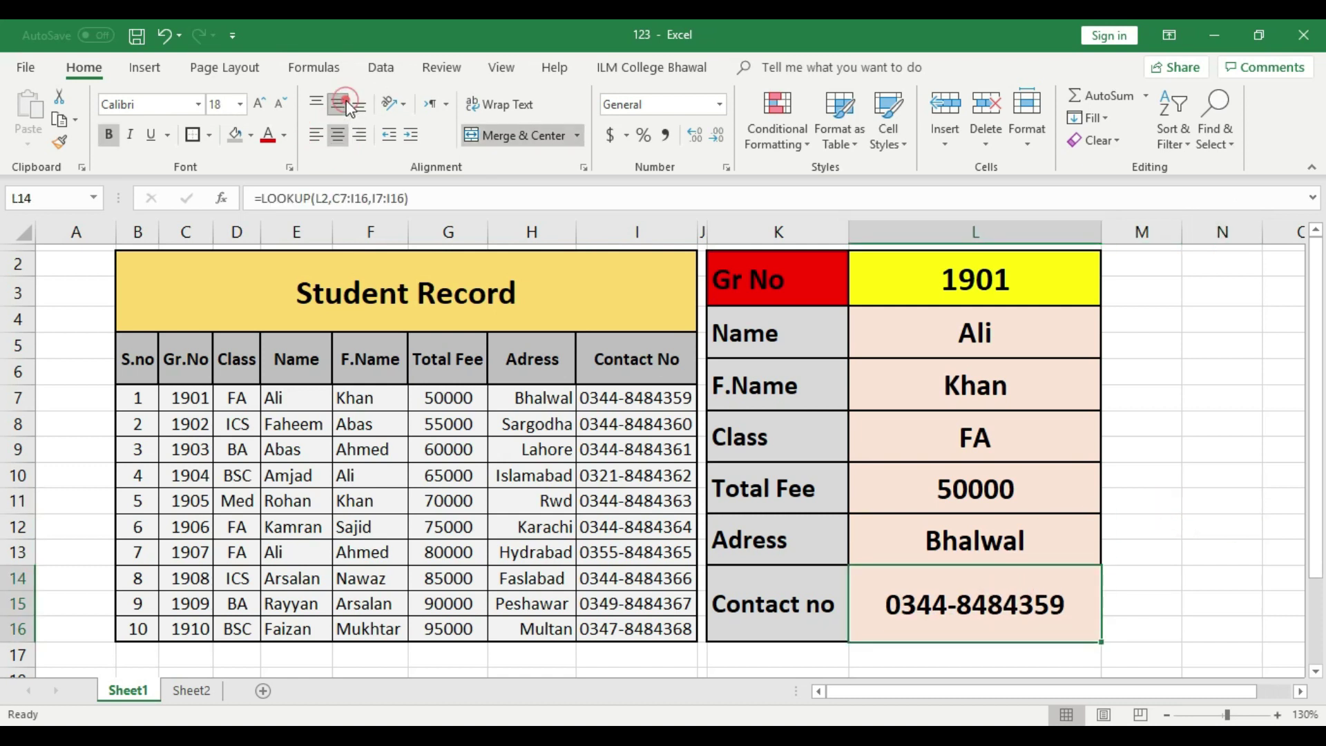
{"action": "left_click", "coordinate": [1205, 652]}
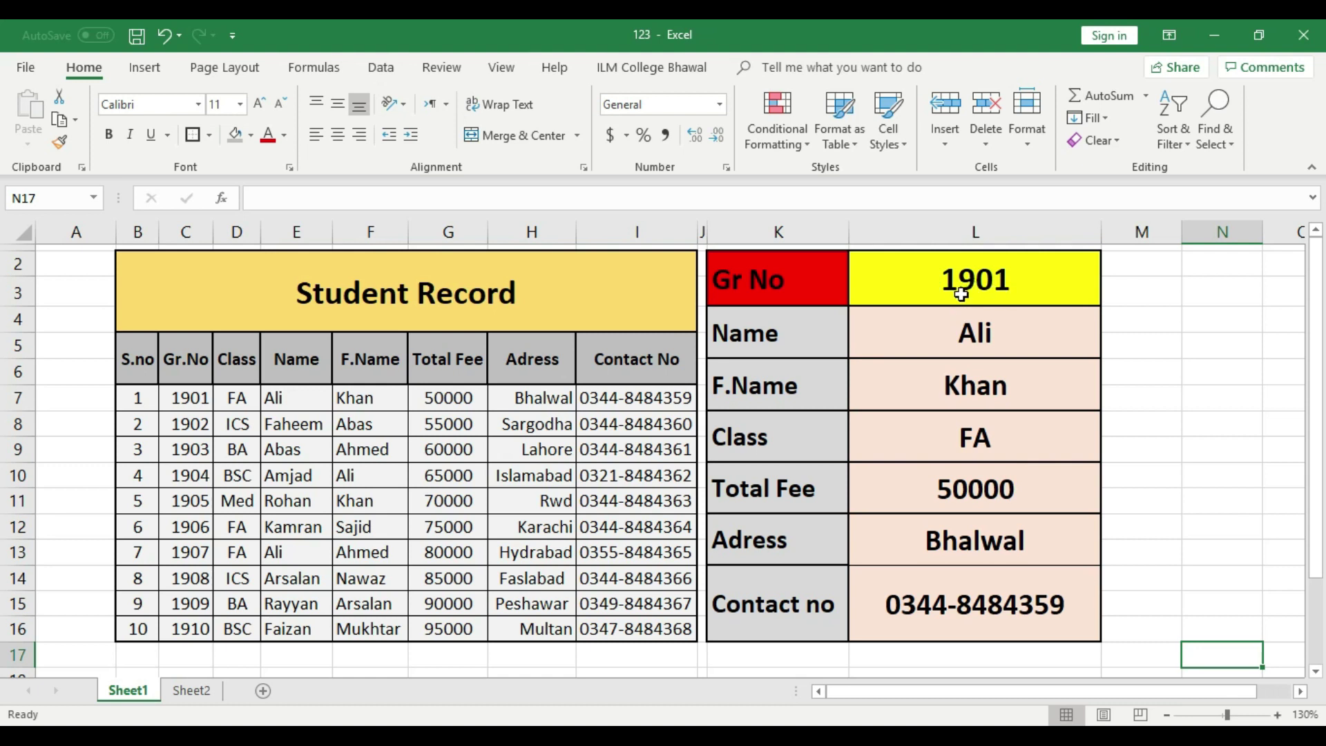
Step: Compare the first student's record in table row 7 with the matching details in the lookup form
{"action": "left_click", "coordinate": [195, 398]}
{"action": "left_click", "coordinate": [245, 399]}
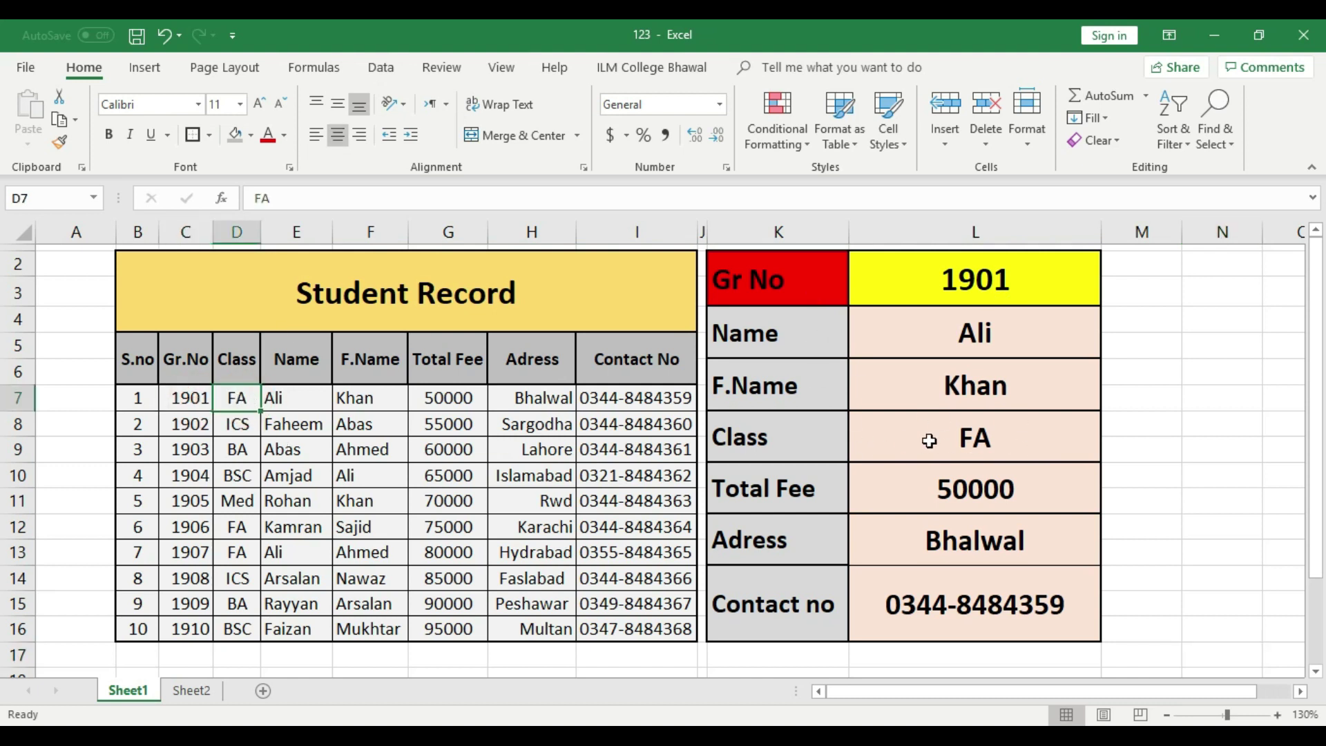
{"action": "left_click", "coordinate": [306, 402]}
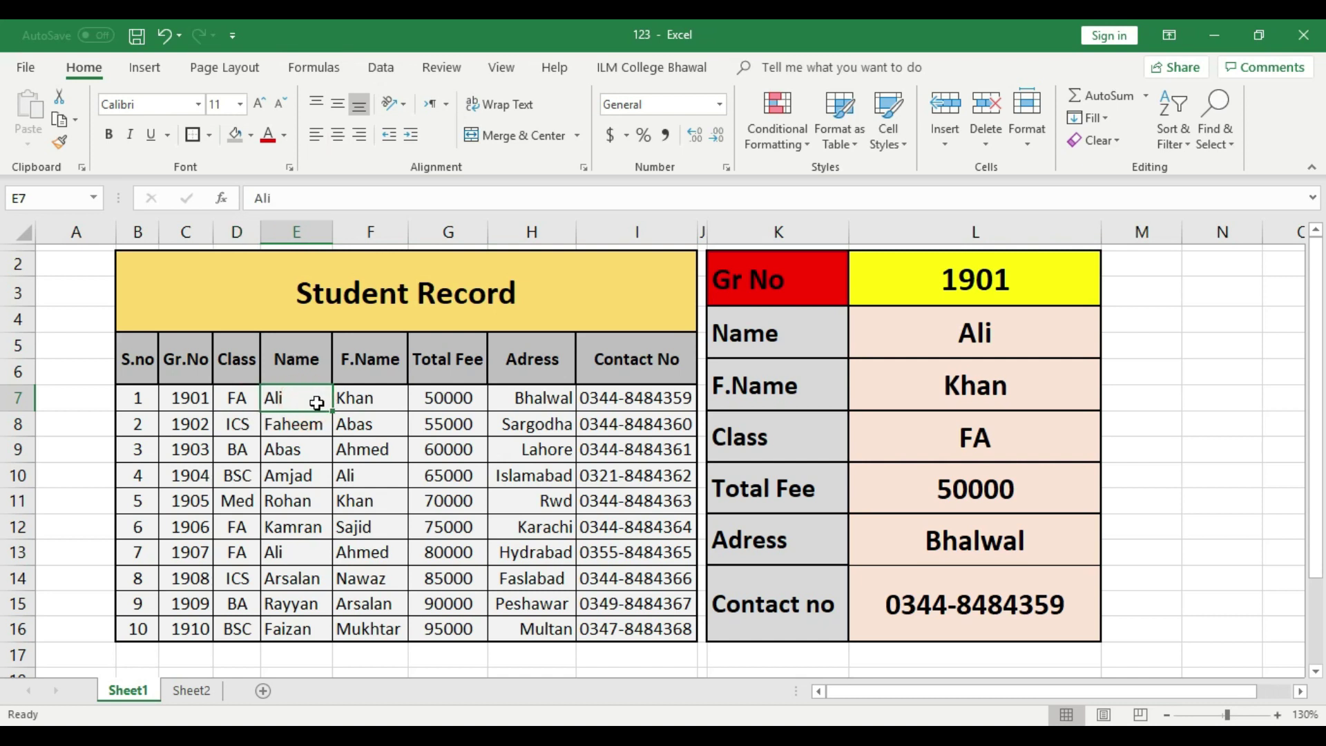
{"action": "left_click", "coordinate": [375, 402]}
{"action": "left_click", "coordinate": [953, 336]}
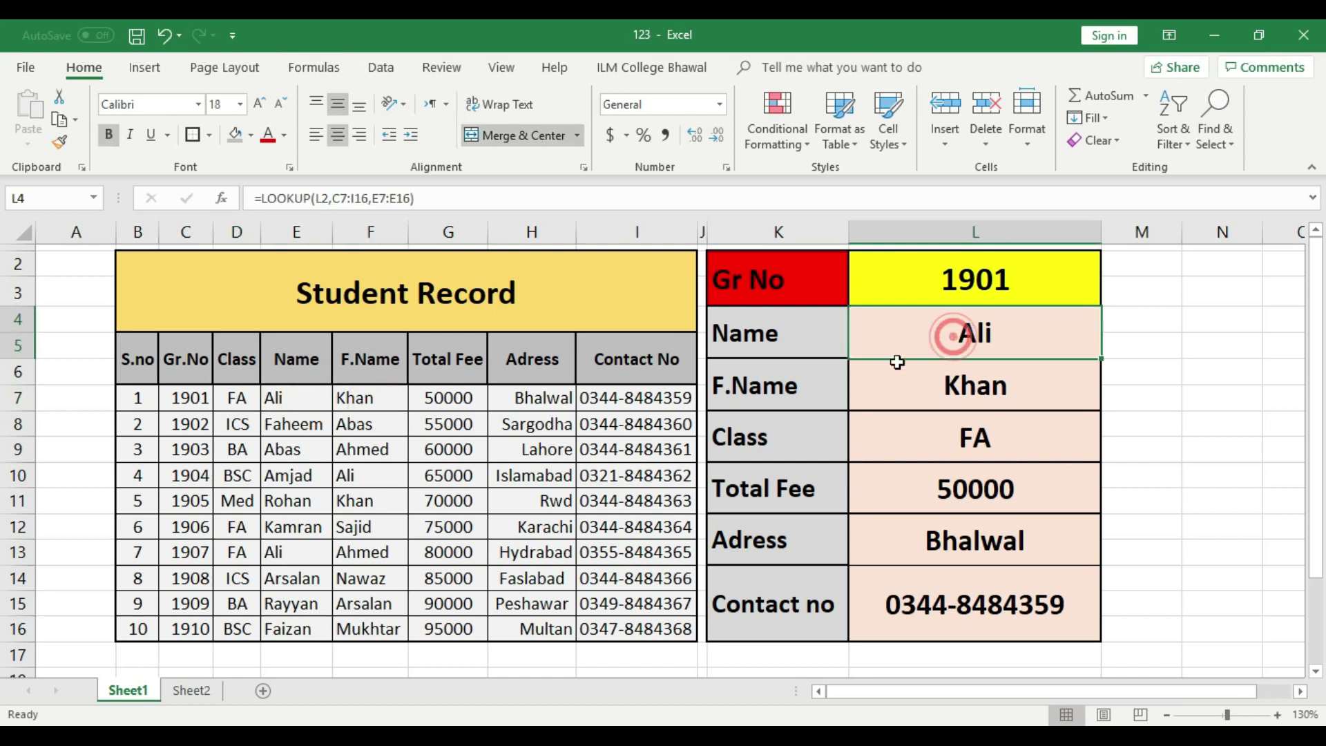
{"action": "left_click", "coordinate": [984, 384]}
{"action": "left_click", "coordinate": [459, 404]}
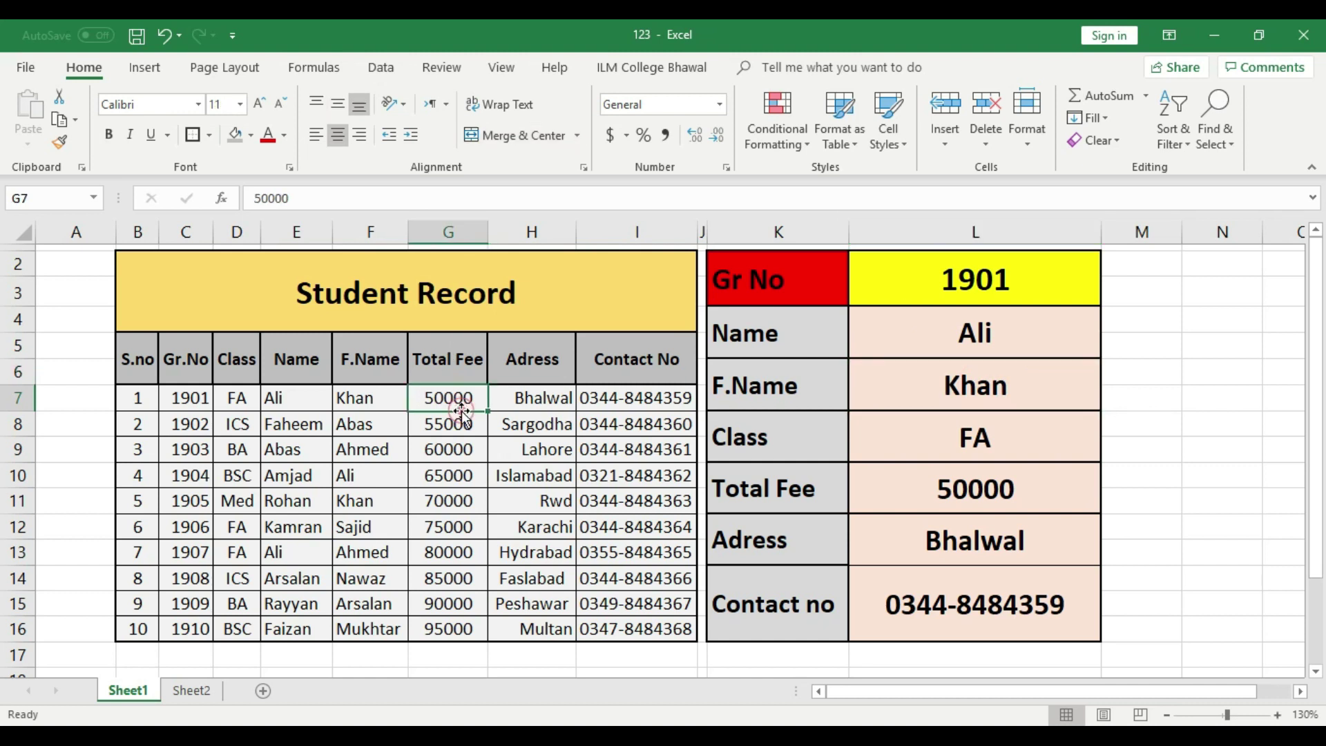
{"action": "left_click", "coordinate": [888, 483]}
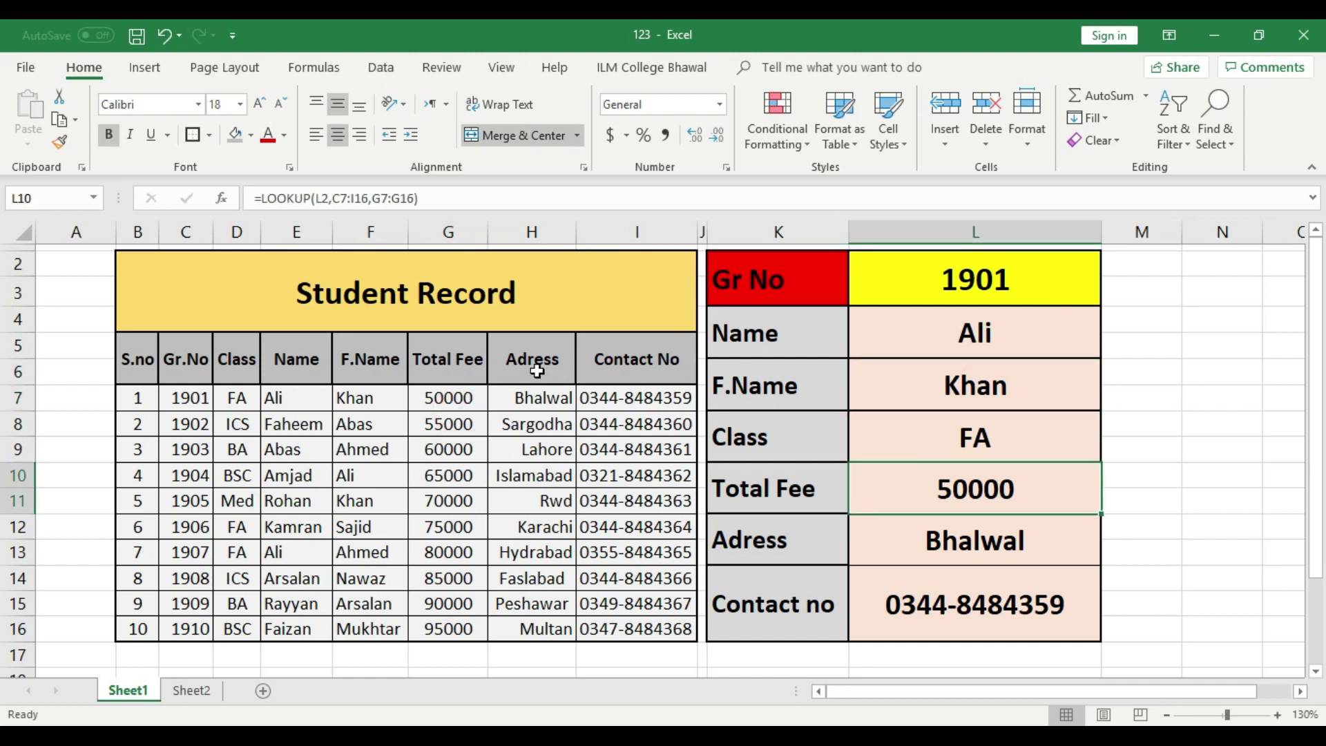
{"action": "left_click", "coordinate": [537, 399]}
{"action": "left_click", "coordinate": [1009, 547]}
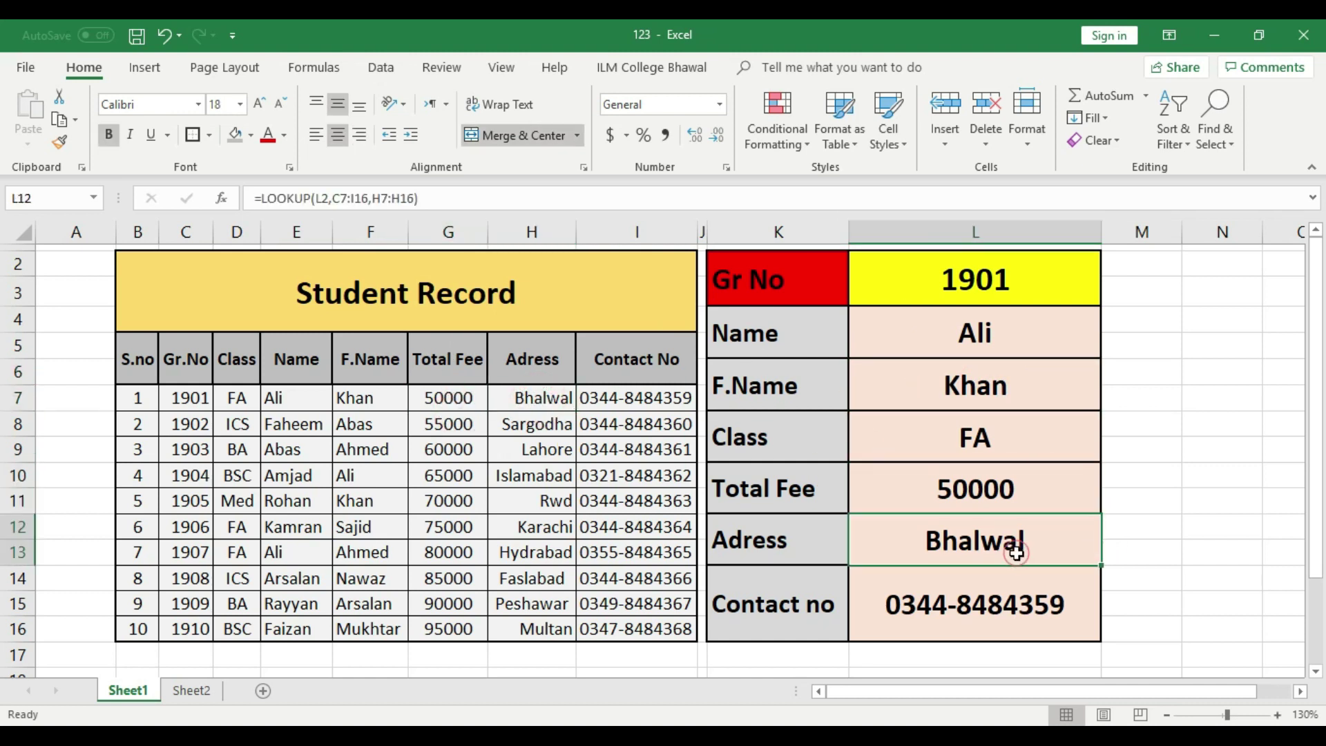
{"action": "left_click", "coordinate": [639, 400]}
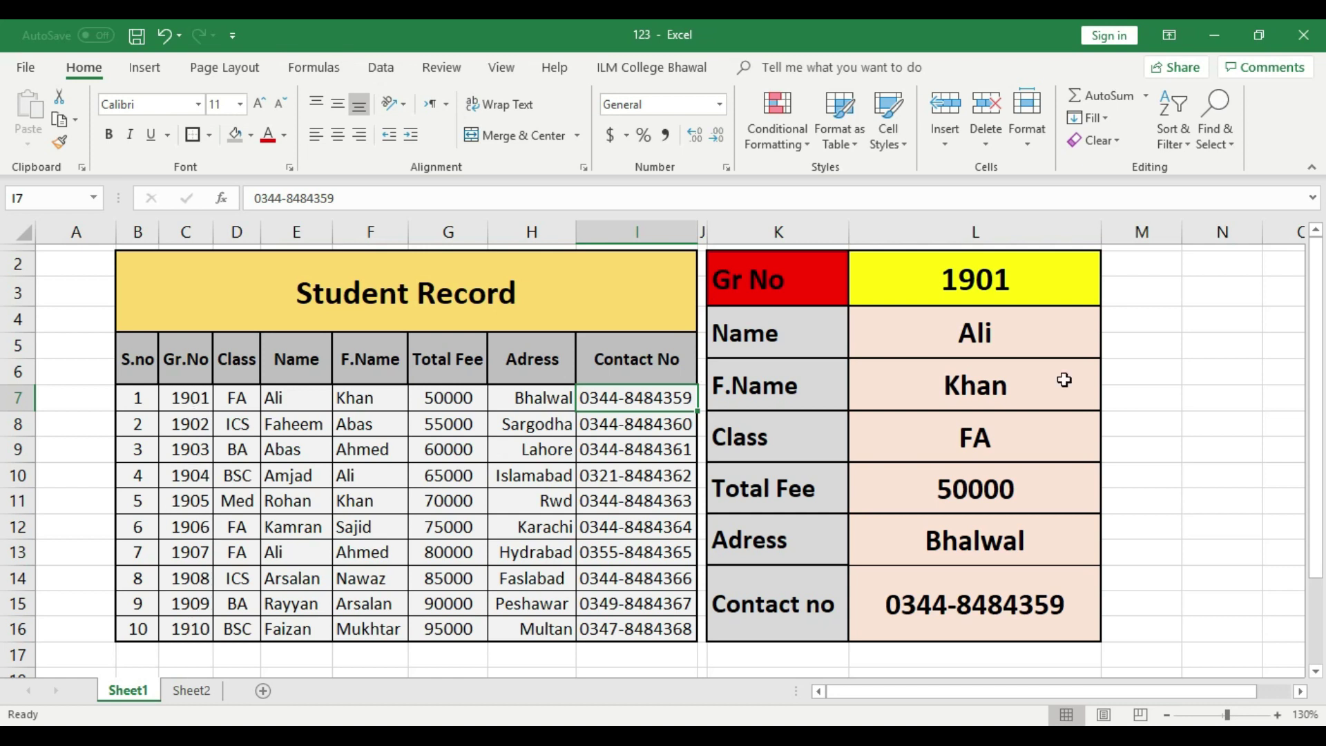
Step: Change the form's Gr No in L2 to the one in C8 and compare the returned details with table row 8
{"action": "left_click", "coordinate": [1015, 272]}
{"action": "left_click", "coordinate": [1002, 279]}
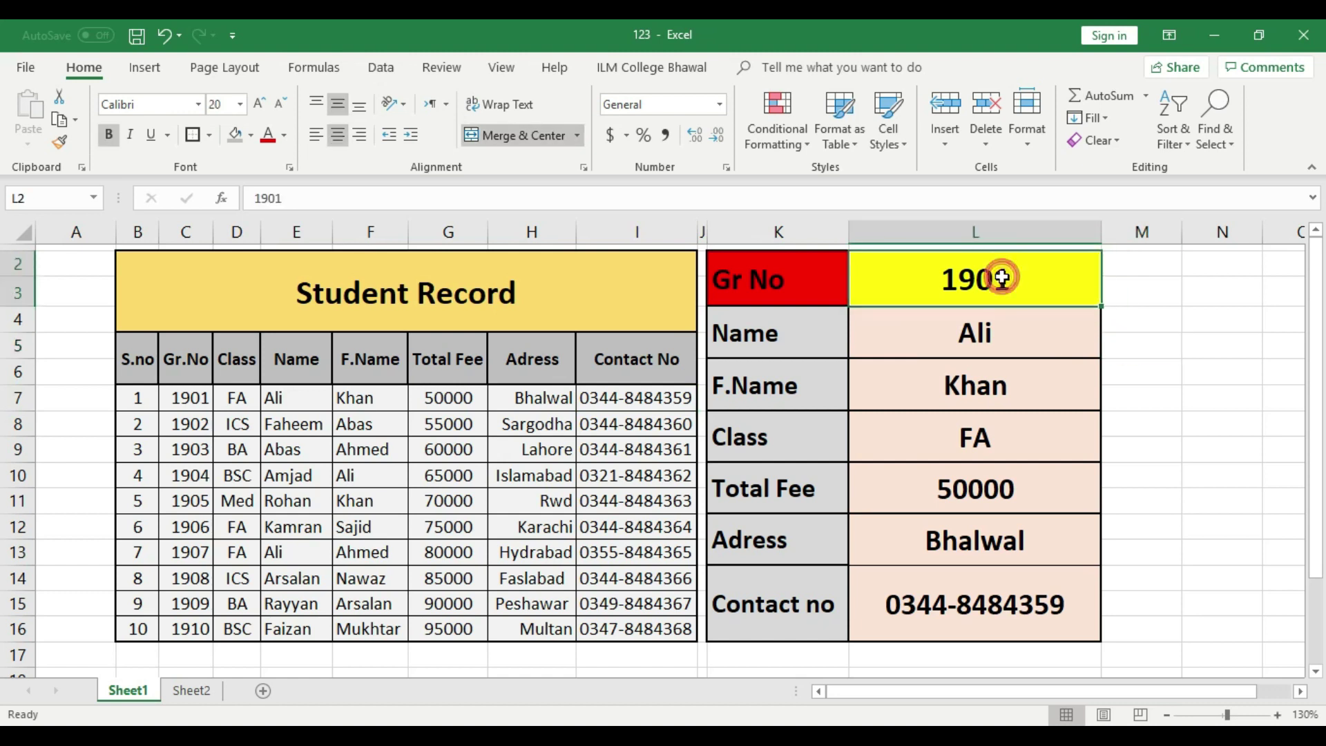
{"action": "double_click", "coordinate": [1035, 288]}
{"action": "key", "text": "BackSpace"}
{"action": "type", "text": "2"}
{"action": "key", "text": "Return"}
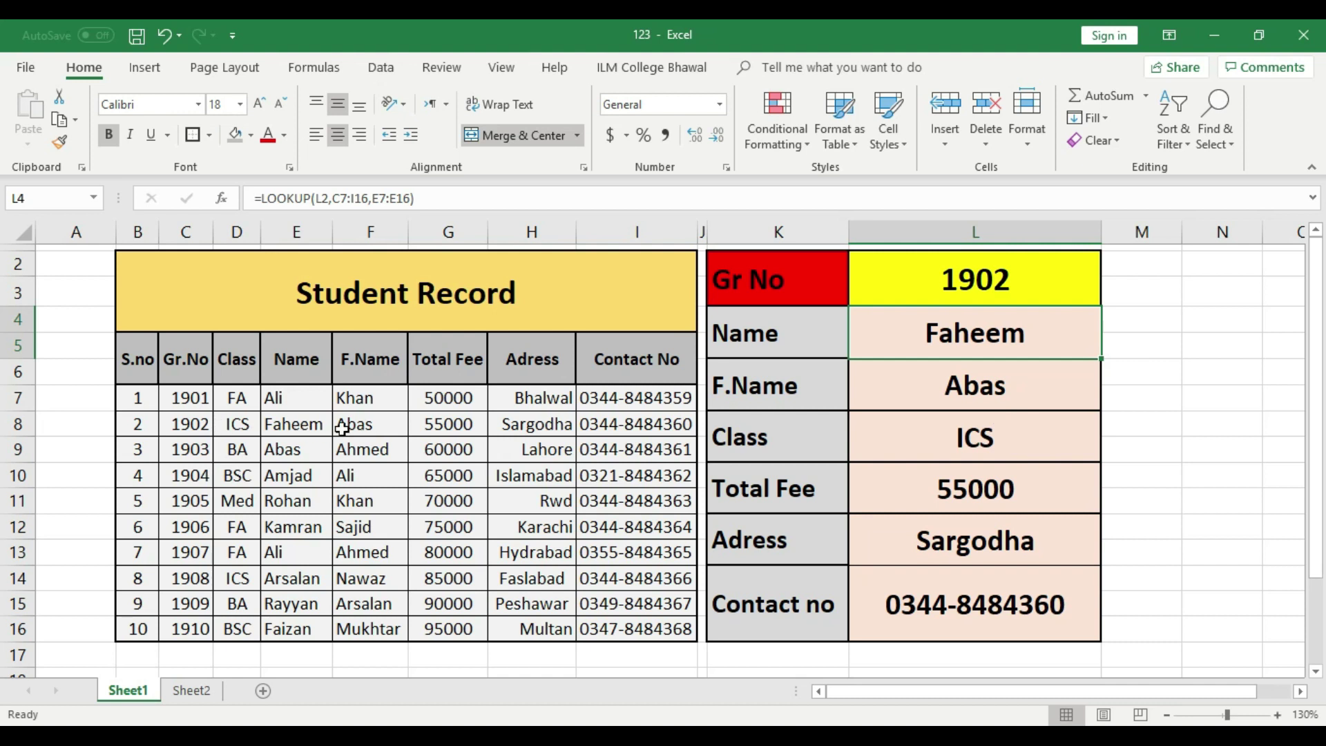
{"action": "left_click", "coordinate": [448, 426]}
{"action": "left_click", "coordinate": [553, 426]}
{"action": "left_click", "coordinate": [662, 426]}
{"action": "left_click", "coordinate": [978, 550]}
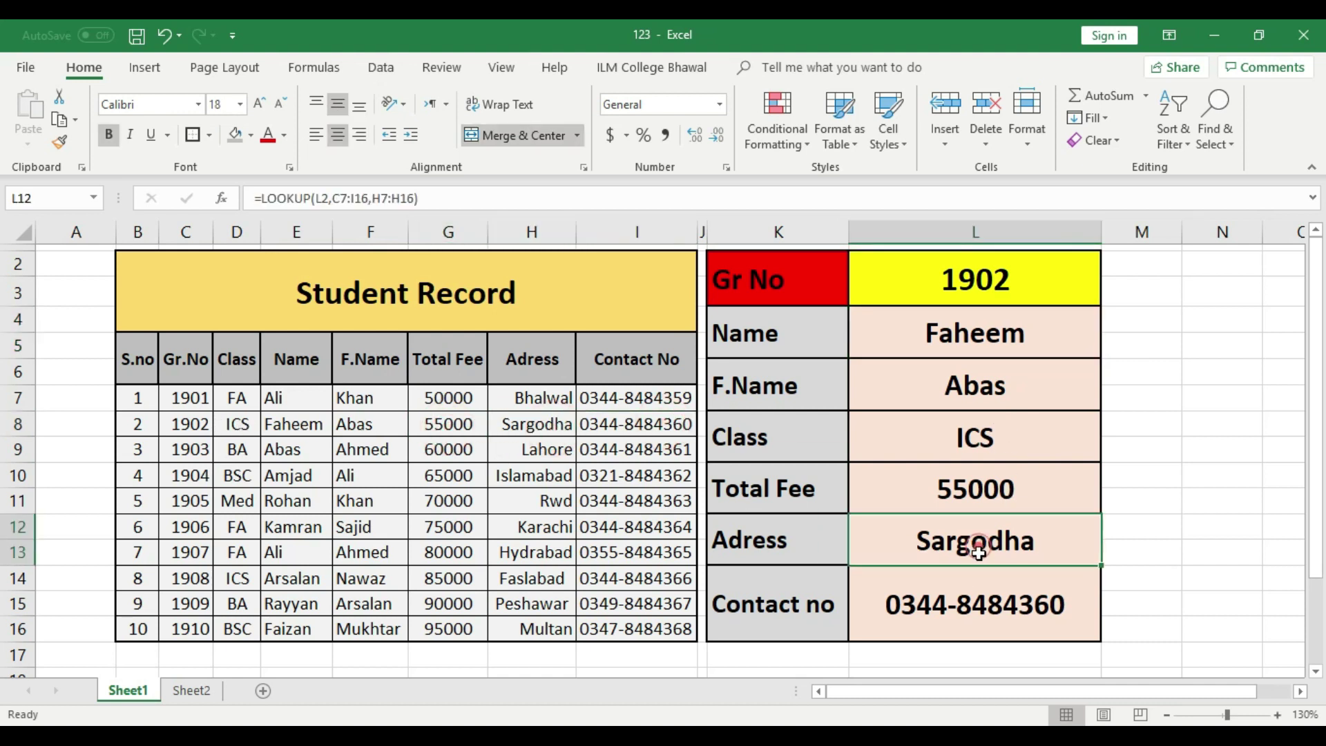
{"action": "left_click", "coordinate": [993, 595]}
Step: Change the form's Gr No in cell L2 to the one listed in table cell C13
{"action": "double_click", "coordinate": [1020, 285]}
{"action": "key", "text": "BackSpace"}
{"action": "type", "text": "7"}
{"action": "key", "text": "Return"}
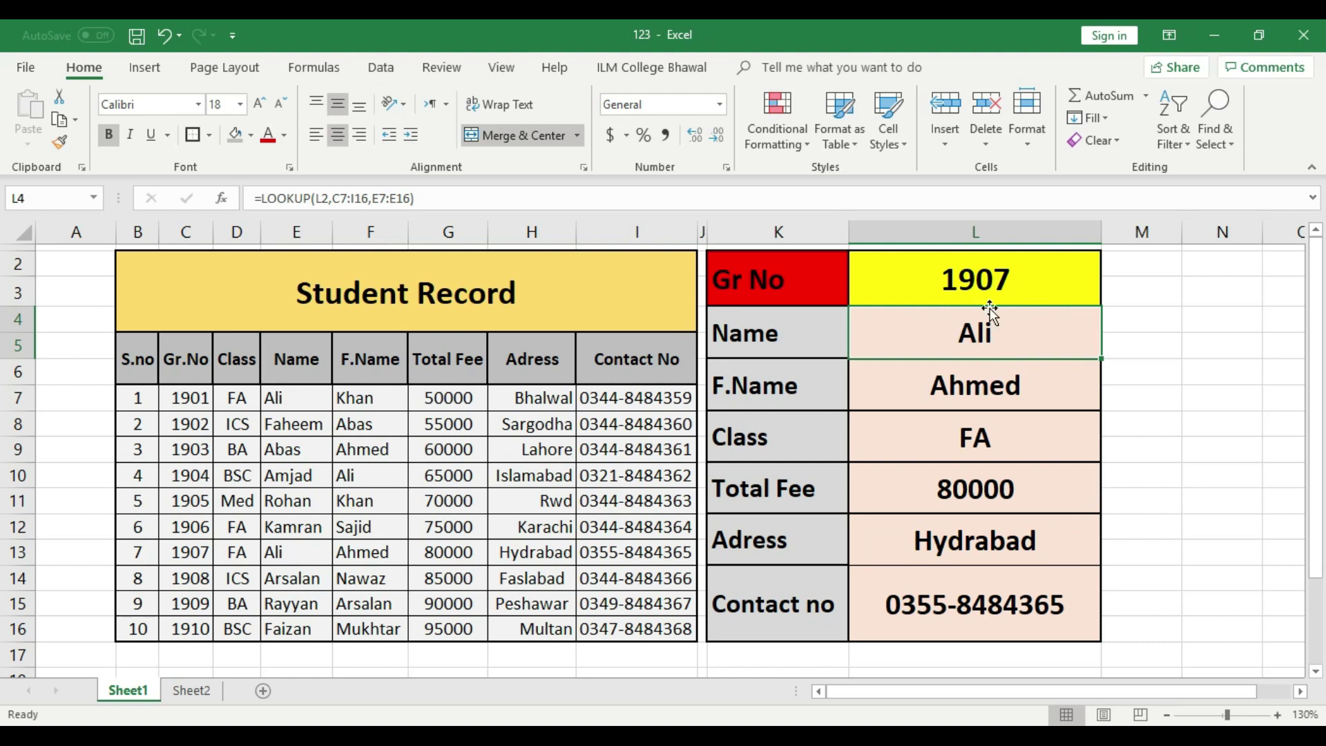
Step: Compare the form's returned name, class, fee, address and contact details with the student's record in table row 13
{"action": "left_click", "coordinate": [995, 387]}
{"action": "left_click", "coordinate": [1005, 436]}
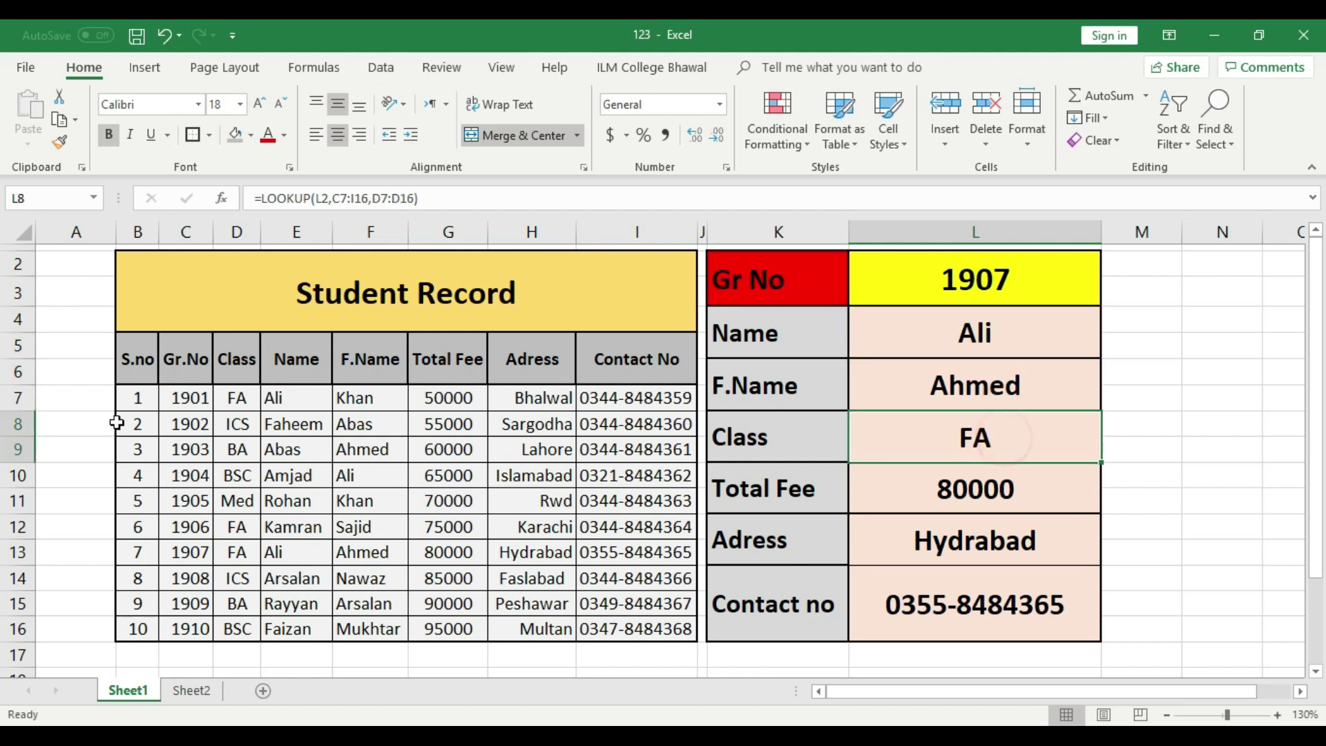
{"action": "left_click", "coordinate": [196, 550]}
{"action": "left_click", "coordinate": [300, 556]}
{"action": "left_click", "coordinate": [391, 555]}
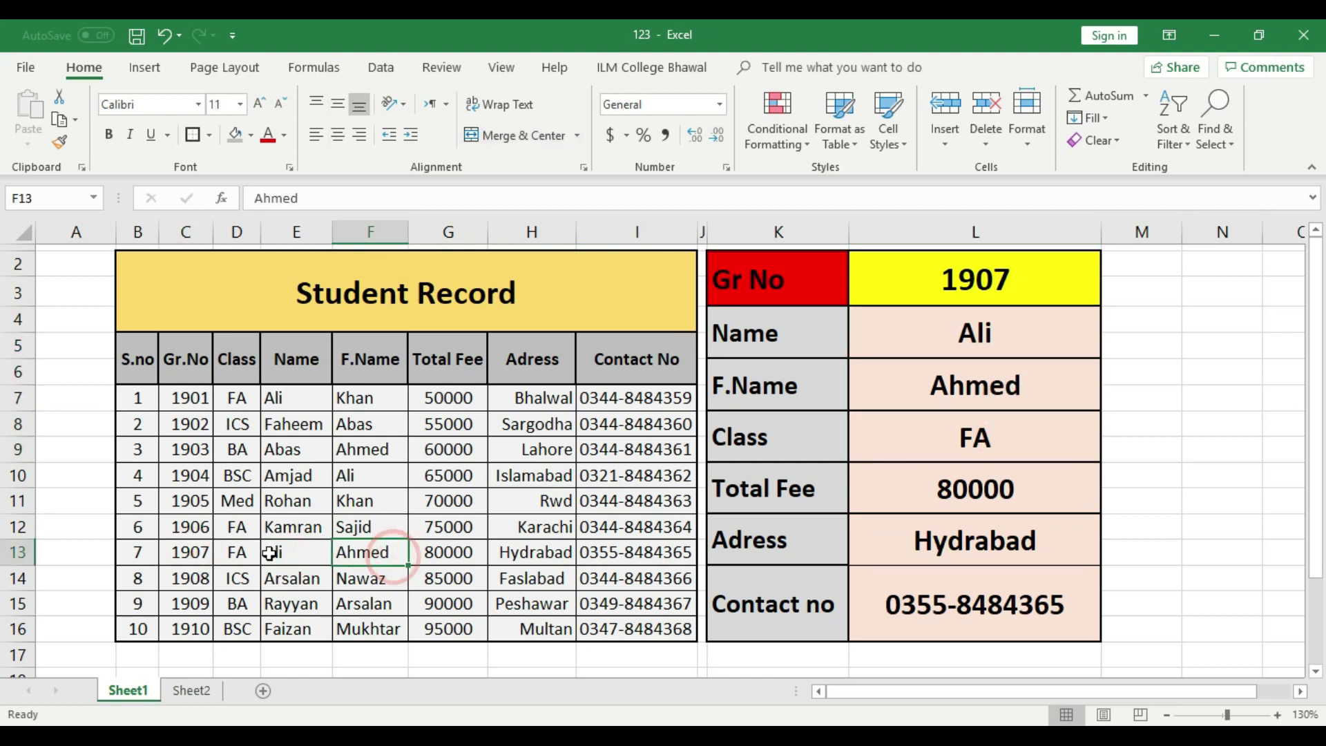
{"action": "left_click", "coordinate": [236, 552]}
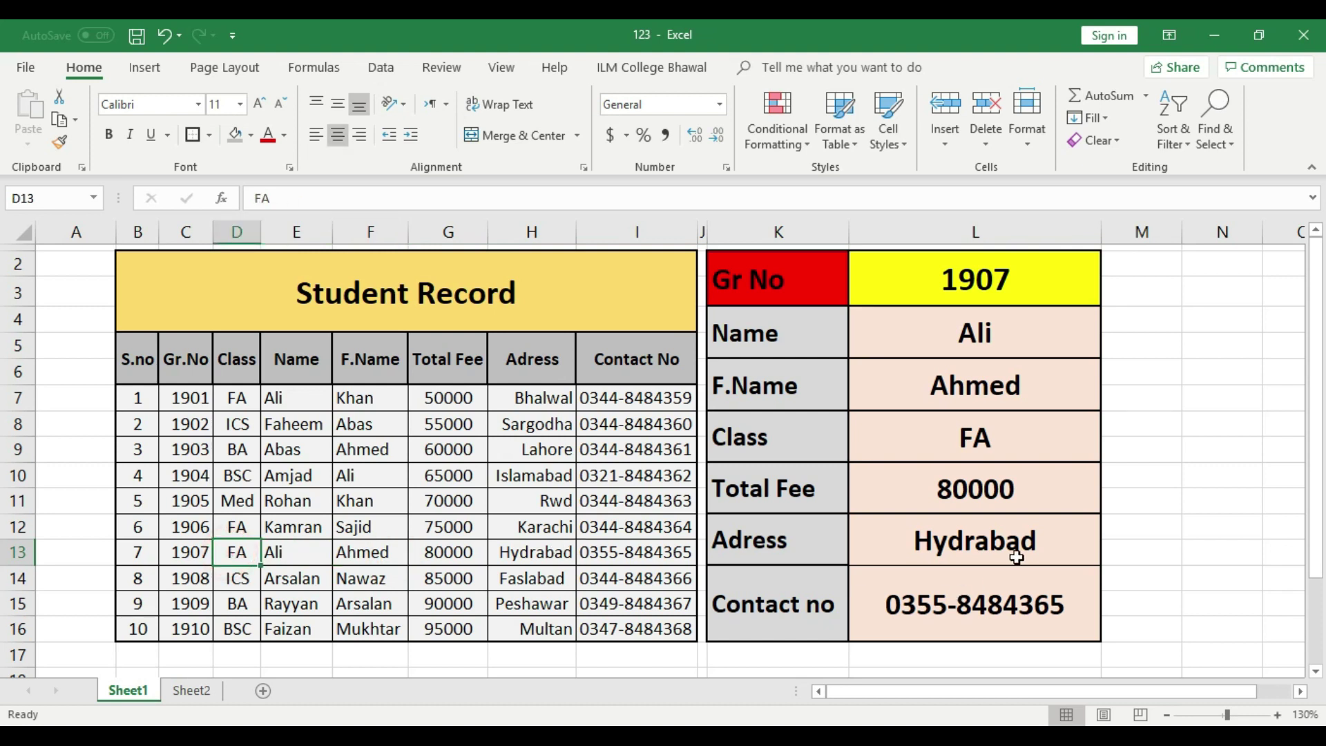
{"action": "left_click", "coordinate": [949, 487]}
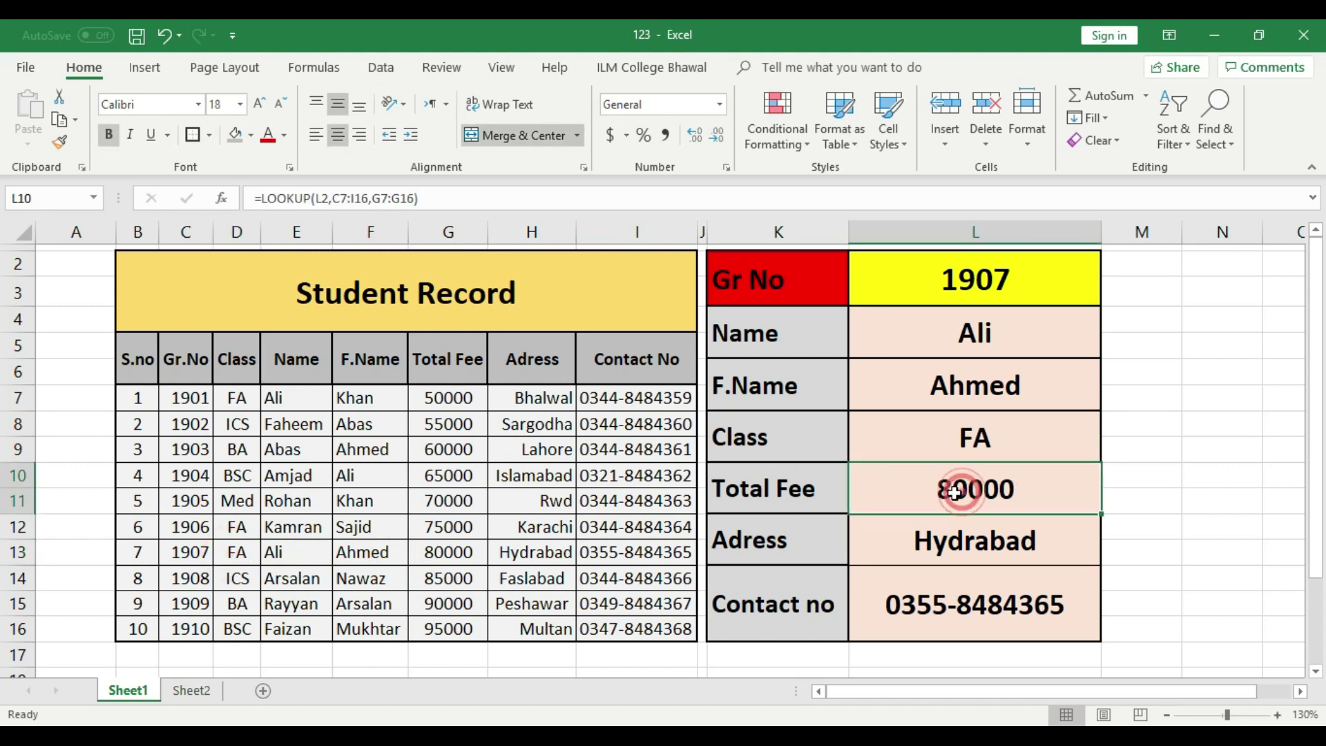
{"action": "left_click", "coordinate": [464, 551]}
{"action": "left_click", "coordinate": [962, 540]}
{"action": "left_click", "coordinate": [547, 553]}
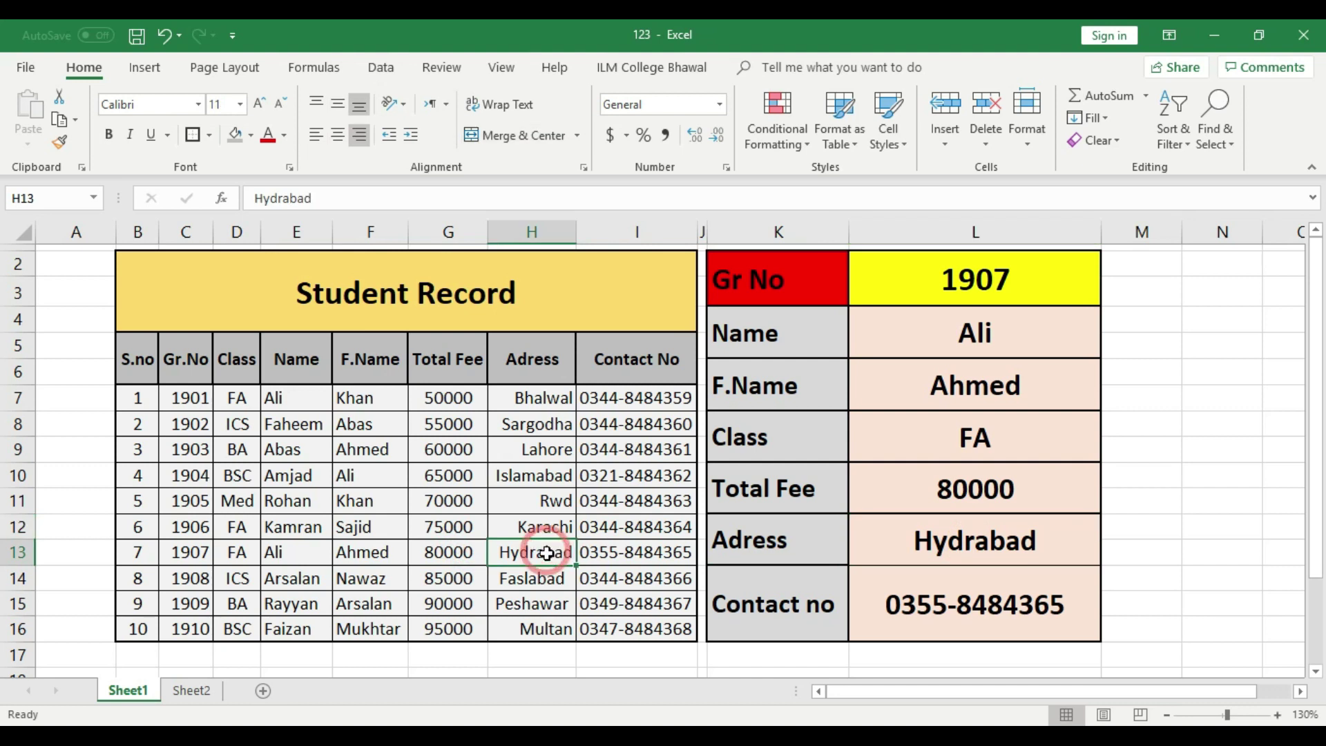
{"action": "left_click", "coordinate": [959, 595]}
{"action": "left_click", "coordinate": [649, 562]}
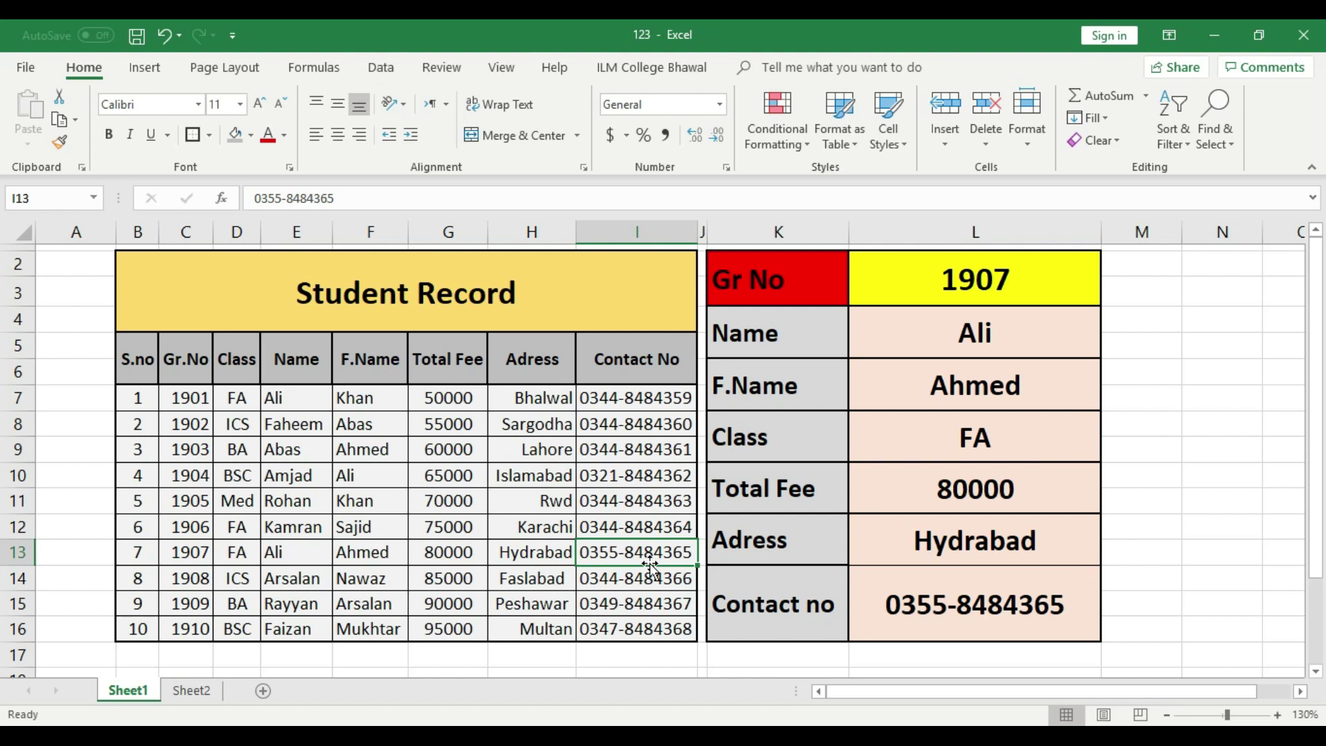
{"action": "left_click", "coordinate": [953, 289]}
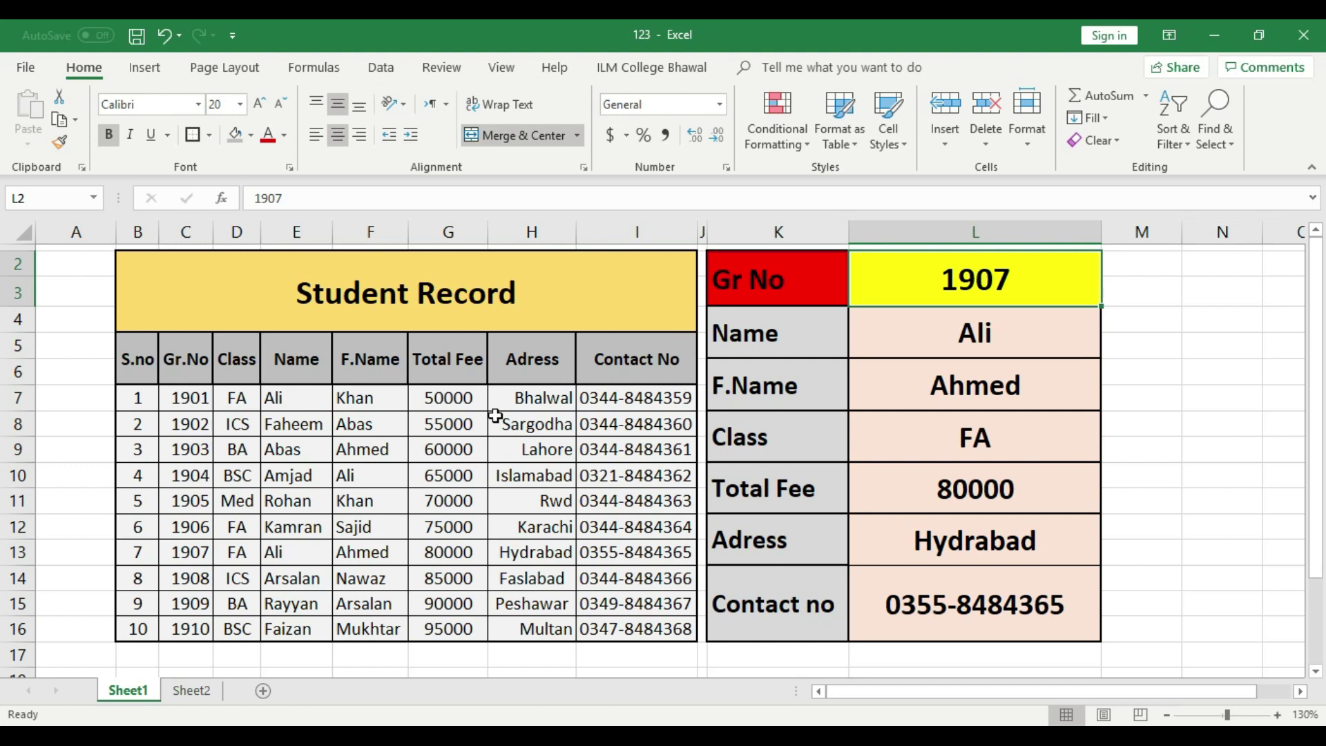
{"action": "left_click_drag", "start_coordinate": [181, 405], "coordinate": [185, 604]}
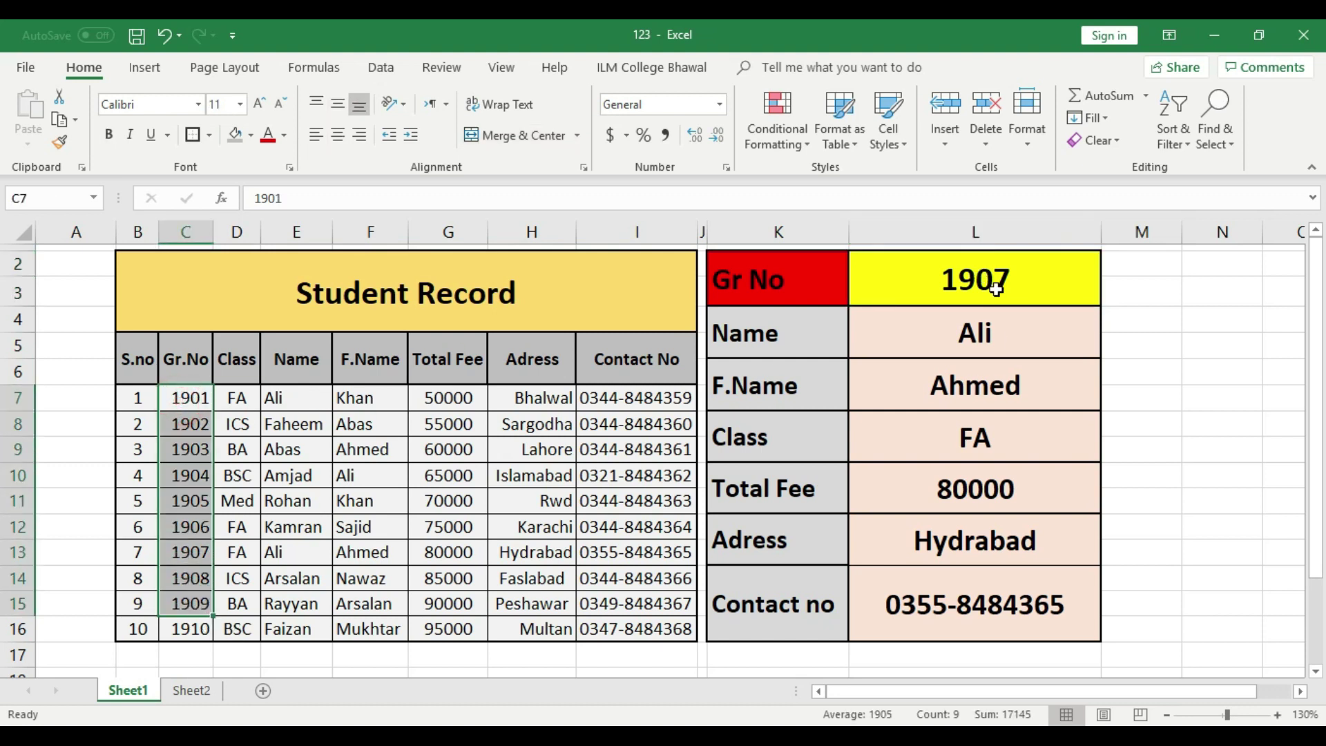
{"action": "left_click", "coordinate": [995, 289]}
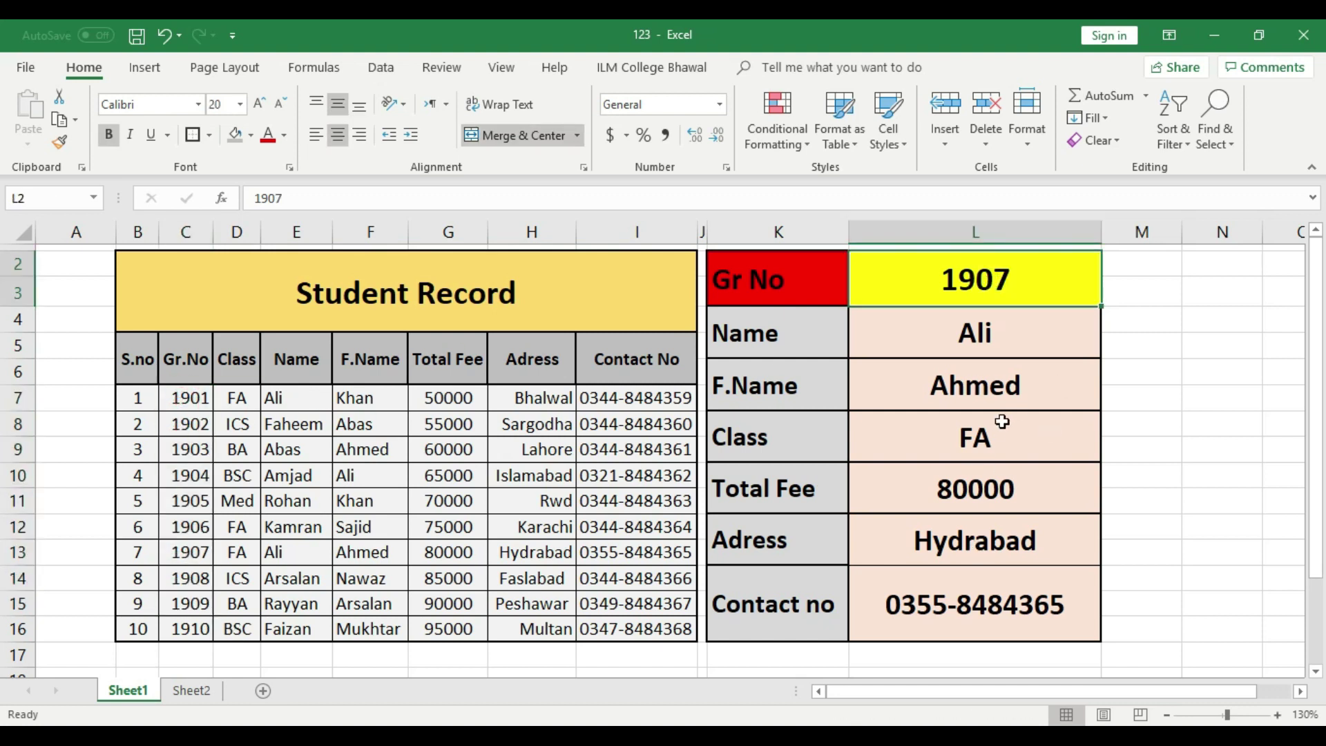
{"action": "left_click_drag", "start_coordinate": [311, 396], "coordinate": [311, 627]}
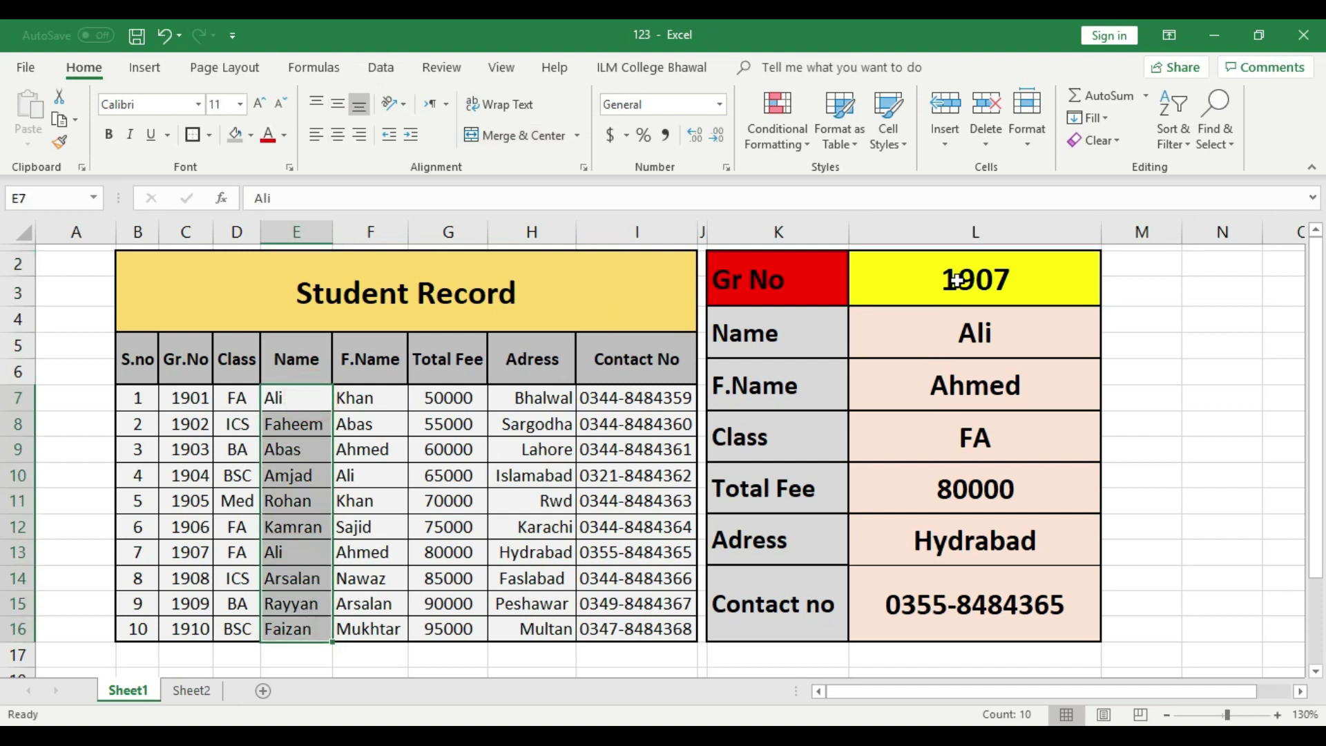
{"action": "left_click", "coordinate": [977, 284]}
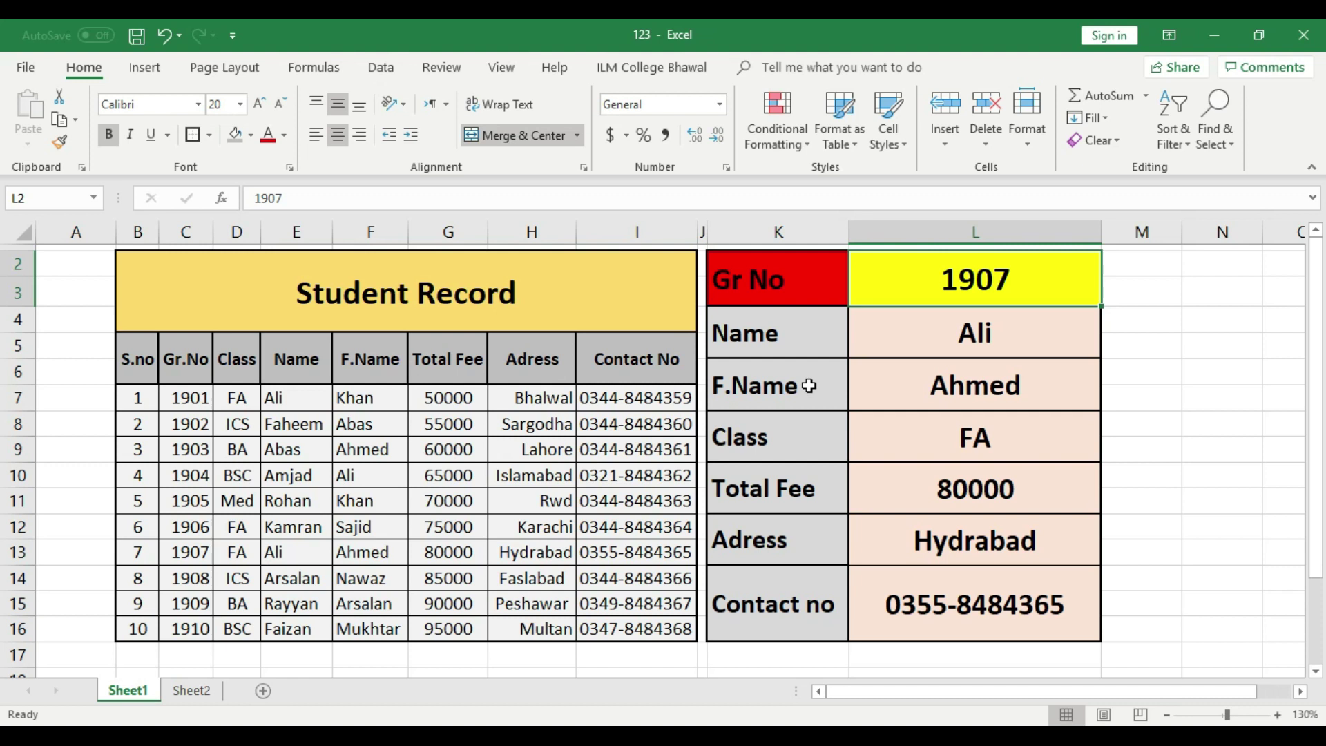
{"action": "scroll", "coordinate": [271, 539], "scroll_direction": "down", "scroll_amount": 3}
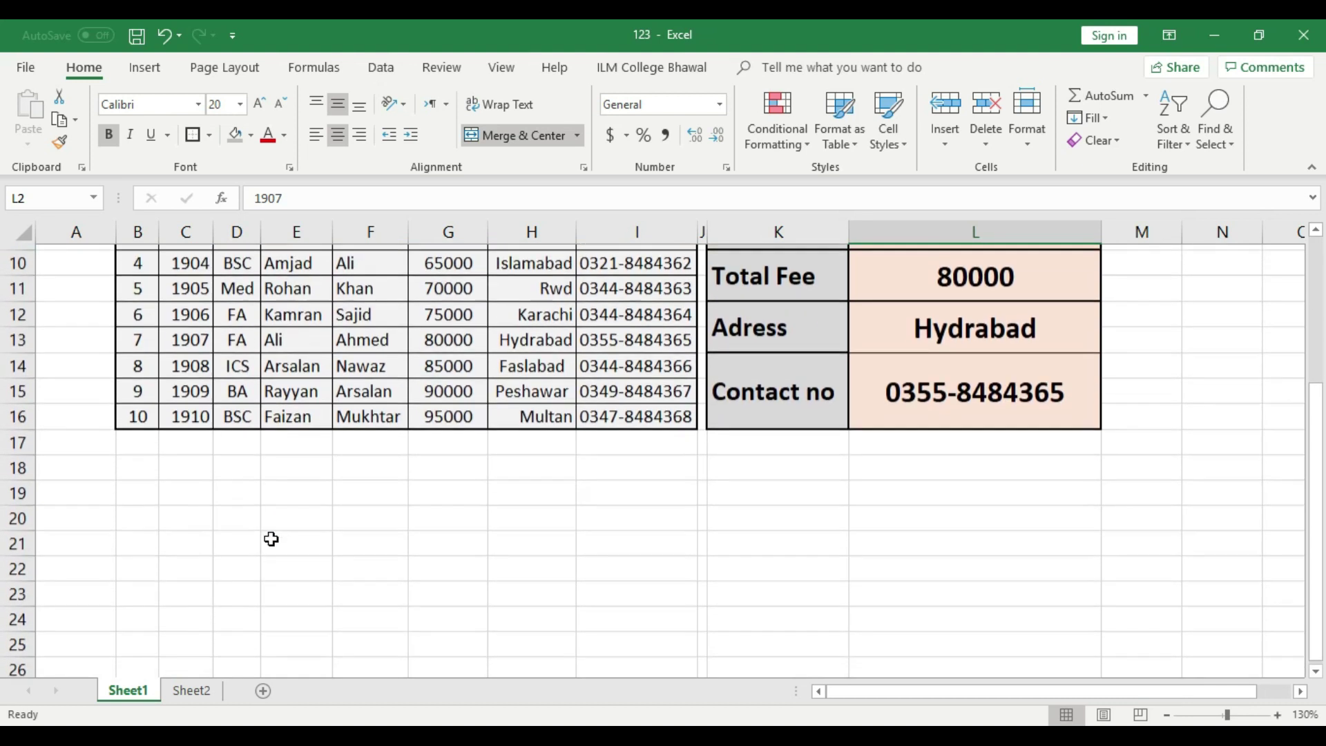
{"action": "scroll", "coordinate": [271, 539], "scroll_direction": "down", "scroll_amount": 12}
{"action": "scroll", "coordinate": [270, 539], "scroll_direction": "up", "scroll_amount": 14}
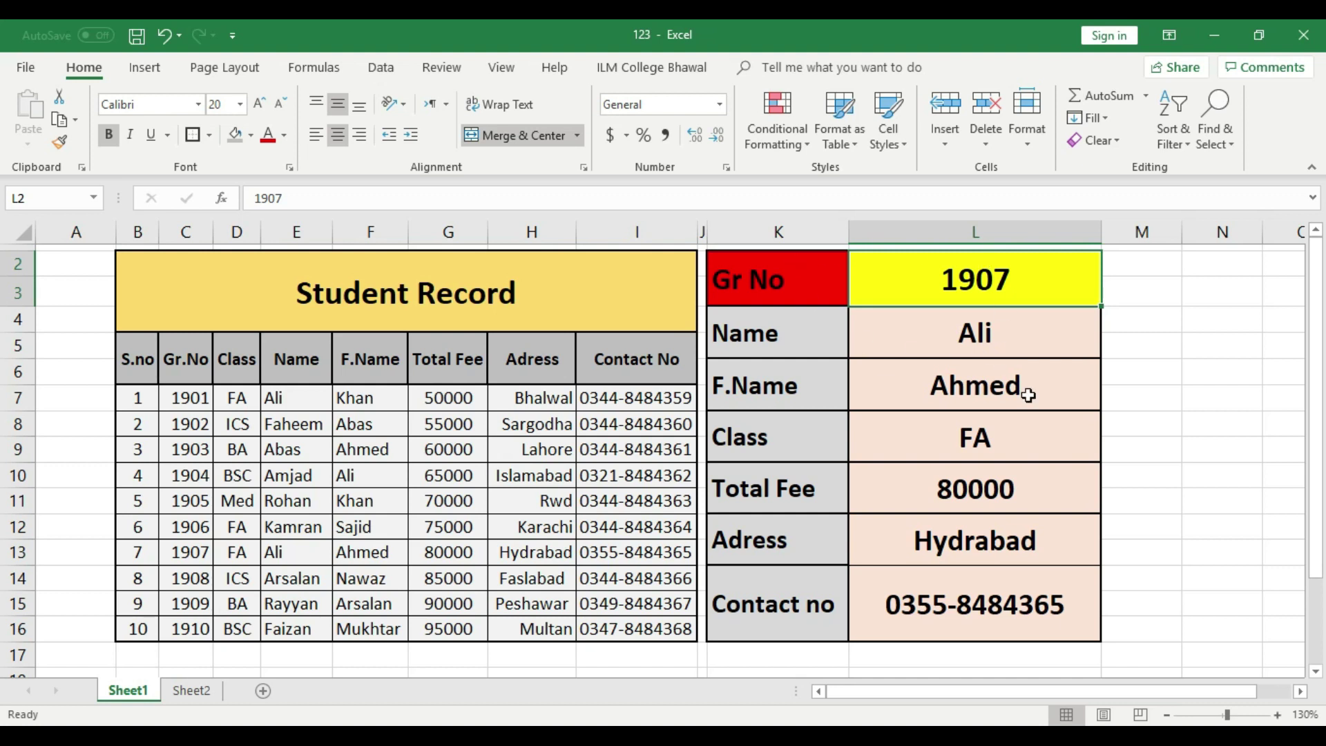
Step: Compare the empty Student Details form on Sheet2 with the Student Record table and lookup form on Sheet1
{"action": "left_click", "coordinate": [193, 691]}
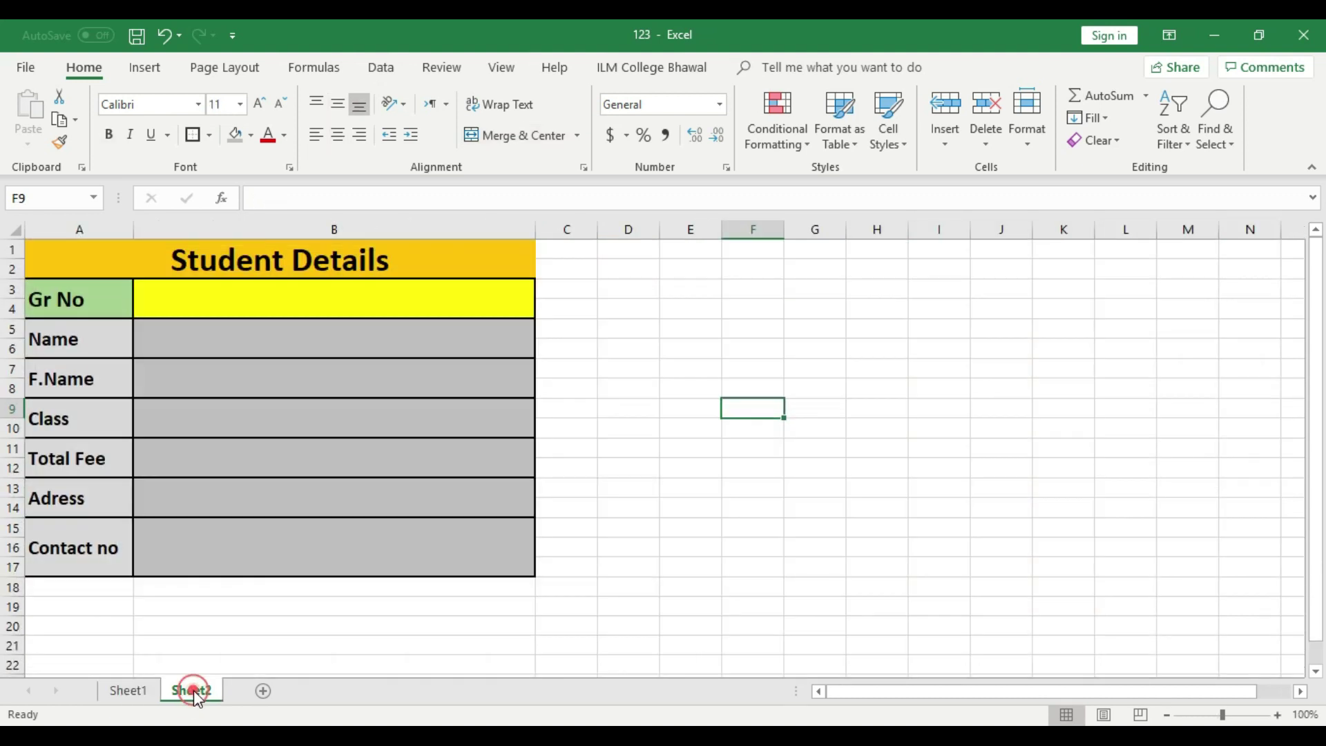
{"action": "left_click", "coordinate": [821, 464]}
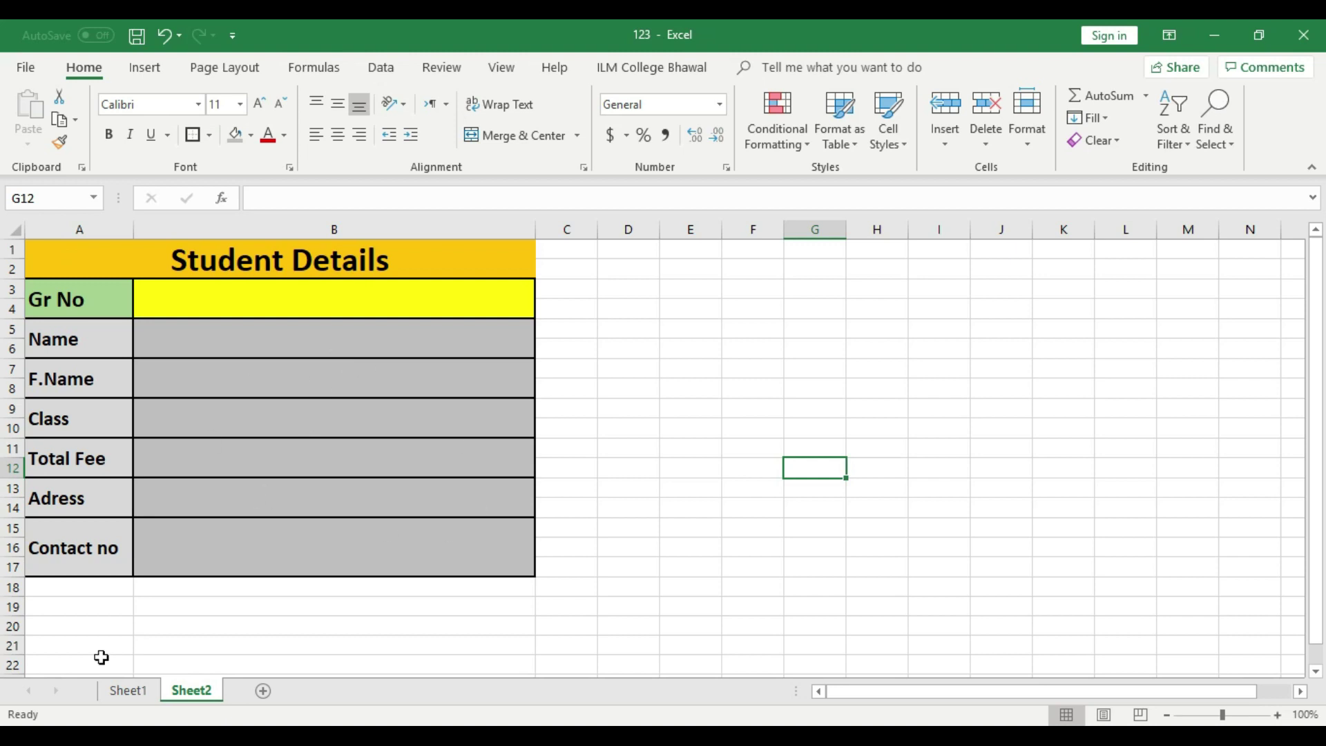
{"action": "left_click", "coordinate": [129, 703]}
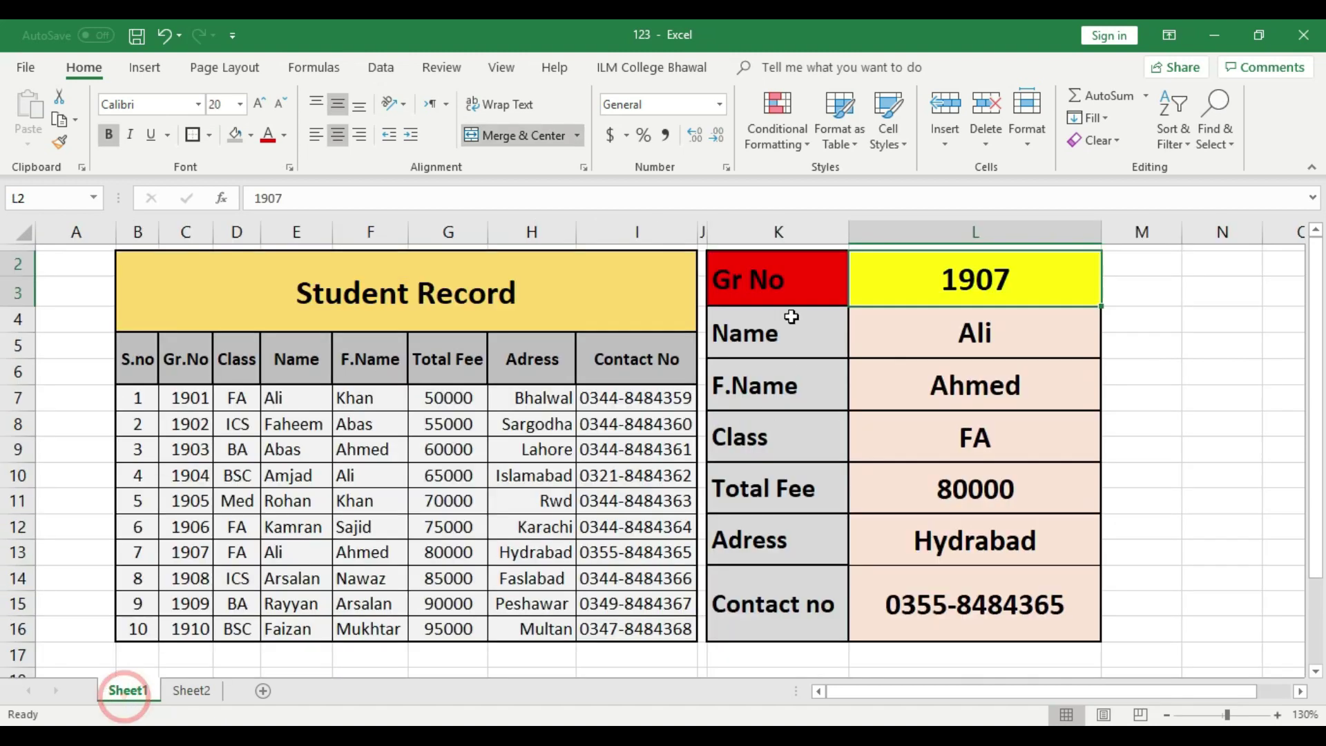
{"action": "left_click", "coordinate": [190, 691]}
{"action": "left_click", "coordinate": [693, 484]}
{"action": "left_click", "coordinate": [129, 691]}
{"action": "left_click", "coordinate": [192, 693]}
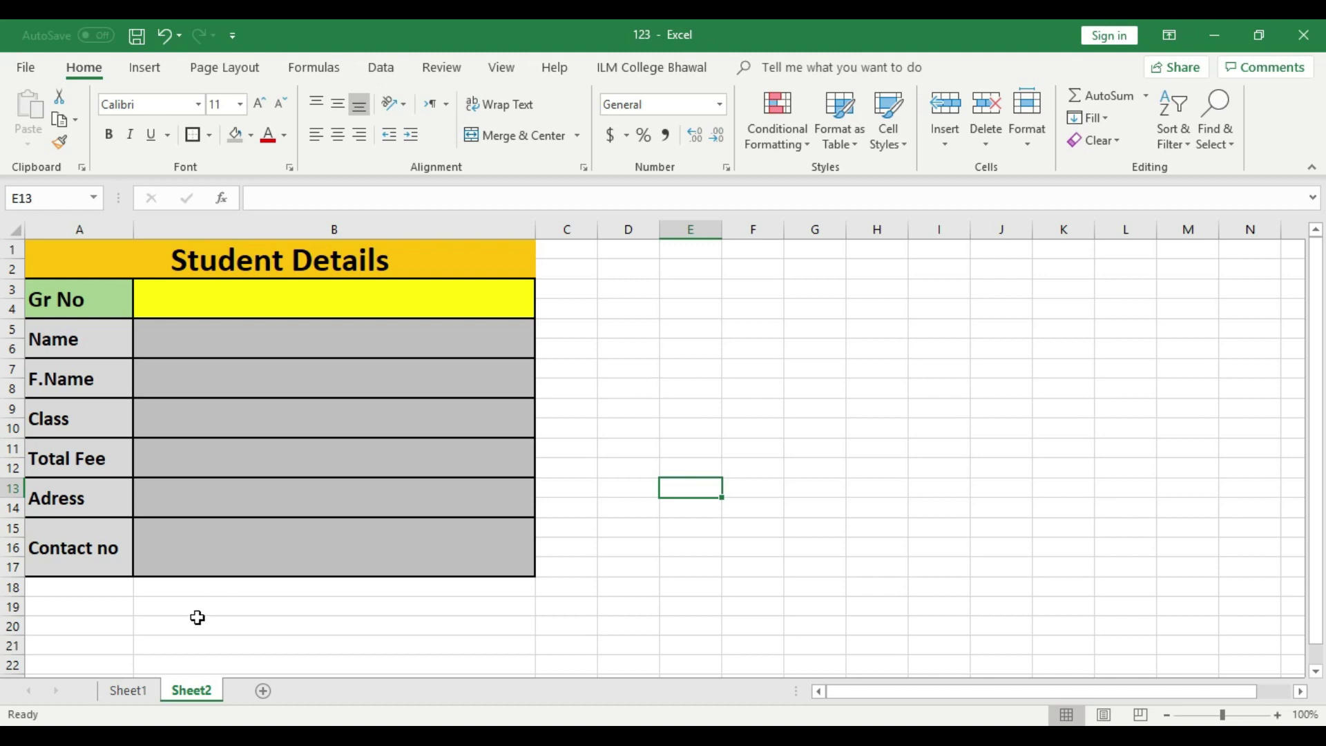
{"action": "left_click", "coordinate": [128, 691]}
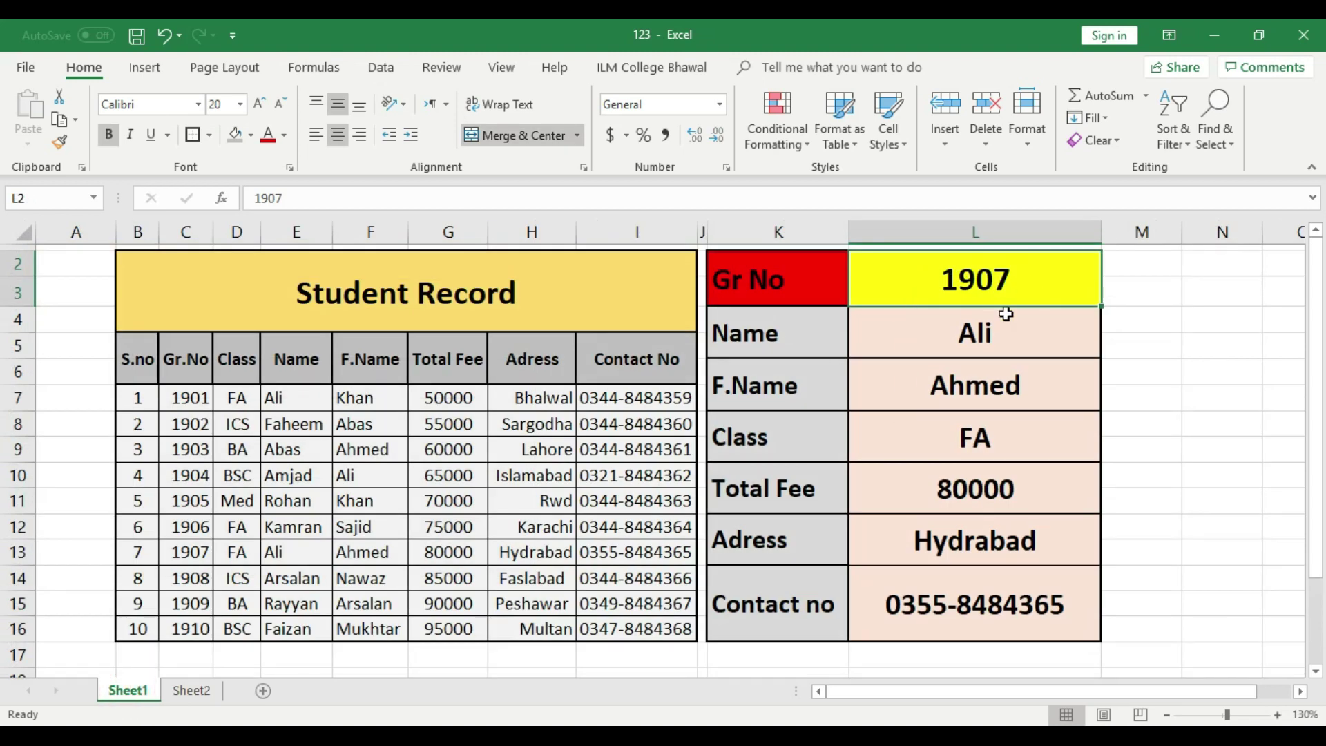
{"action": "left_click", "coordinate": [201, 692]}
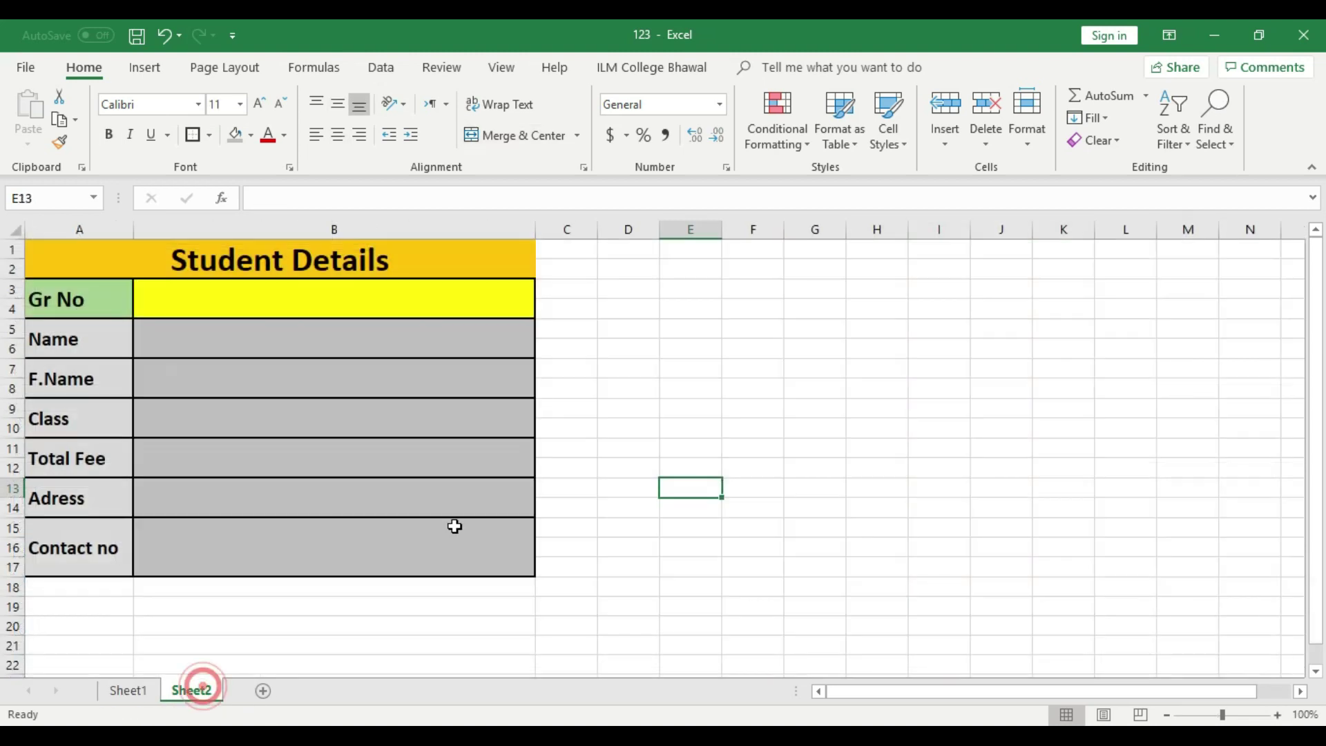
Step: Examine the Gr No and Name fields of the Sheet2 form against the Name column of the Sheet1 table
{"action": "left_click", "coordinate": [768, 505]}
{"action": "left_click", "coordinate": [73, 304]}
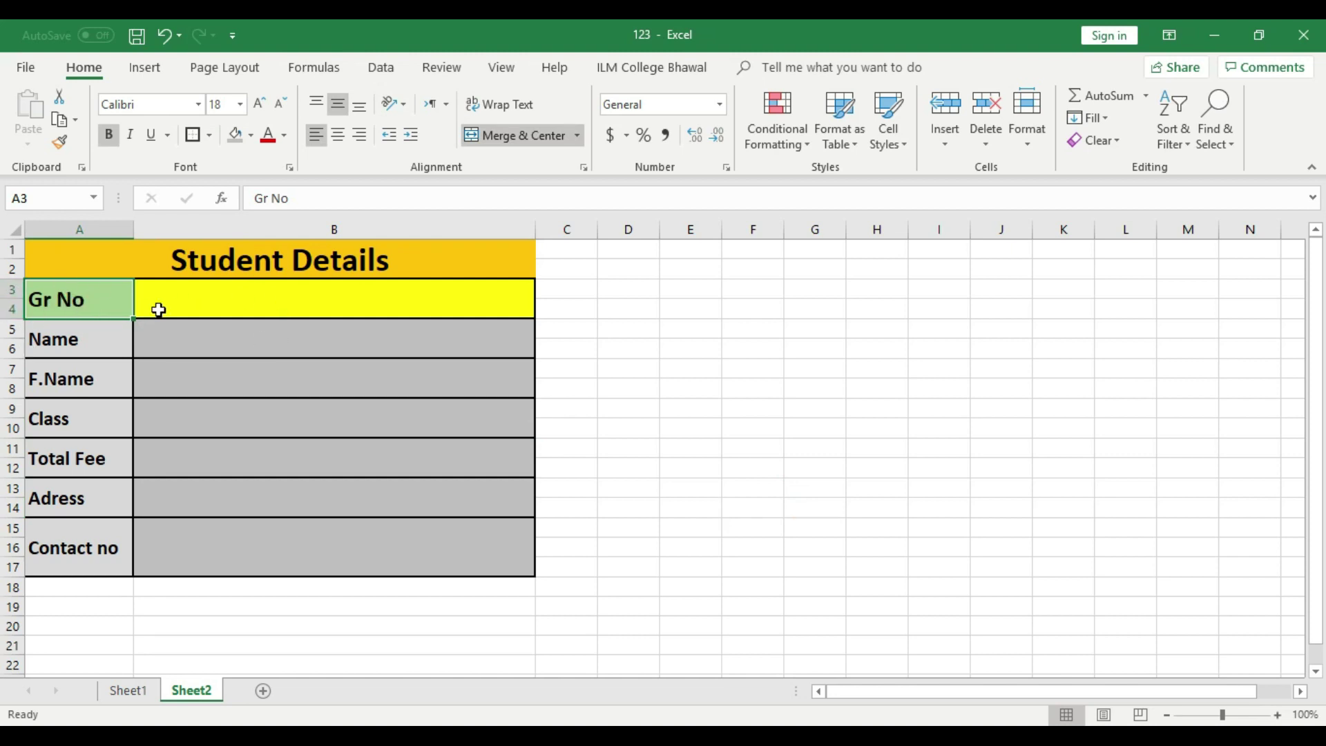
{"action": "left_click", "coordinate": [583, 330]}
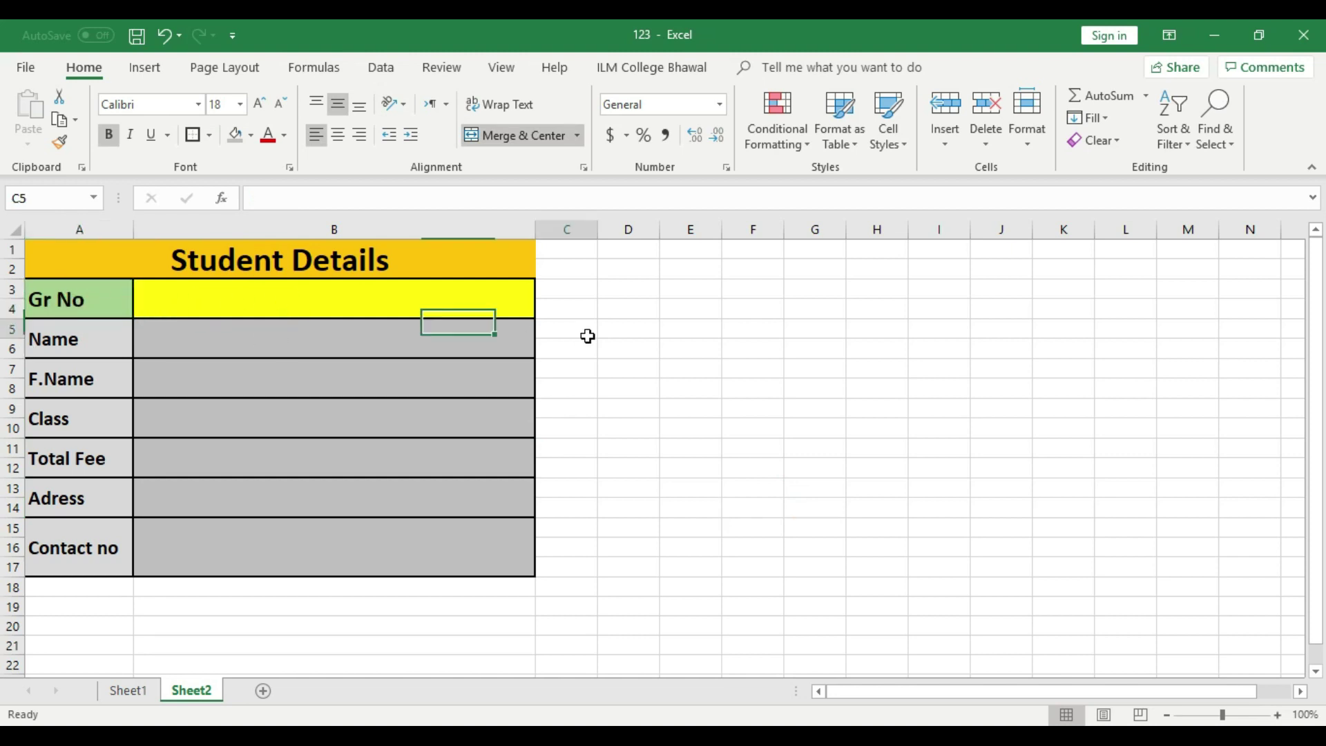
{"action": "left_click", "coordinate": [14, 307]}
{"action": "left_click", "coordinate": [283, 342]}
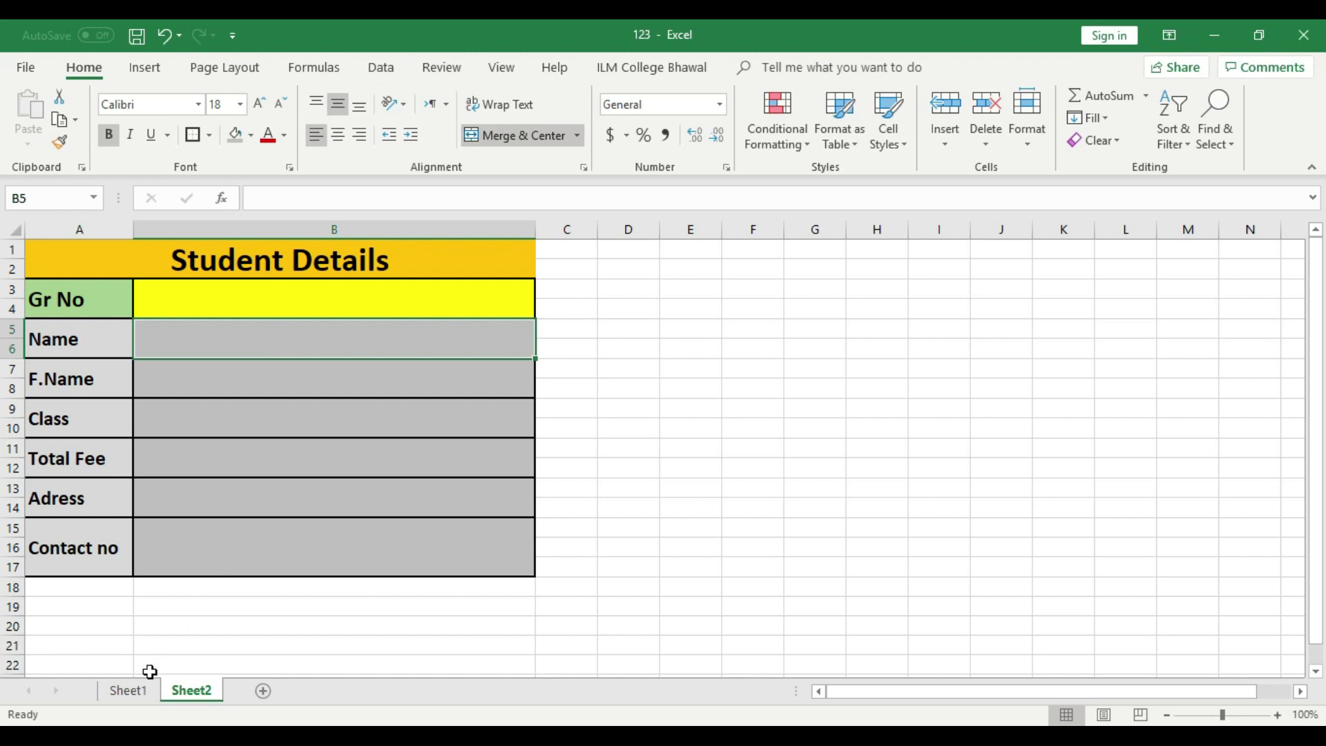
{"action": "left_click", "coordinate": [127, 689]}
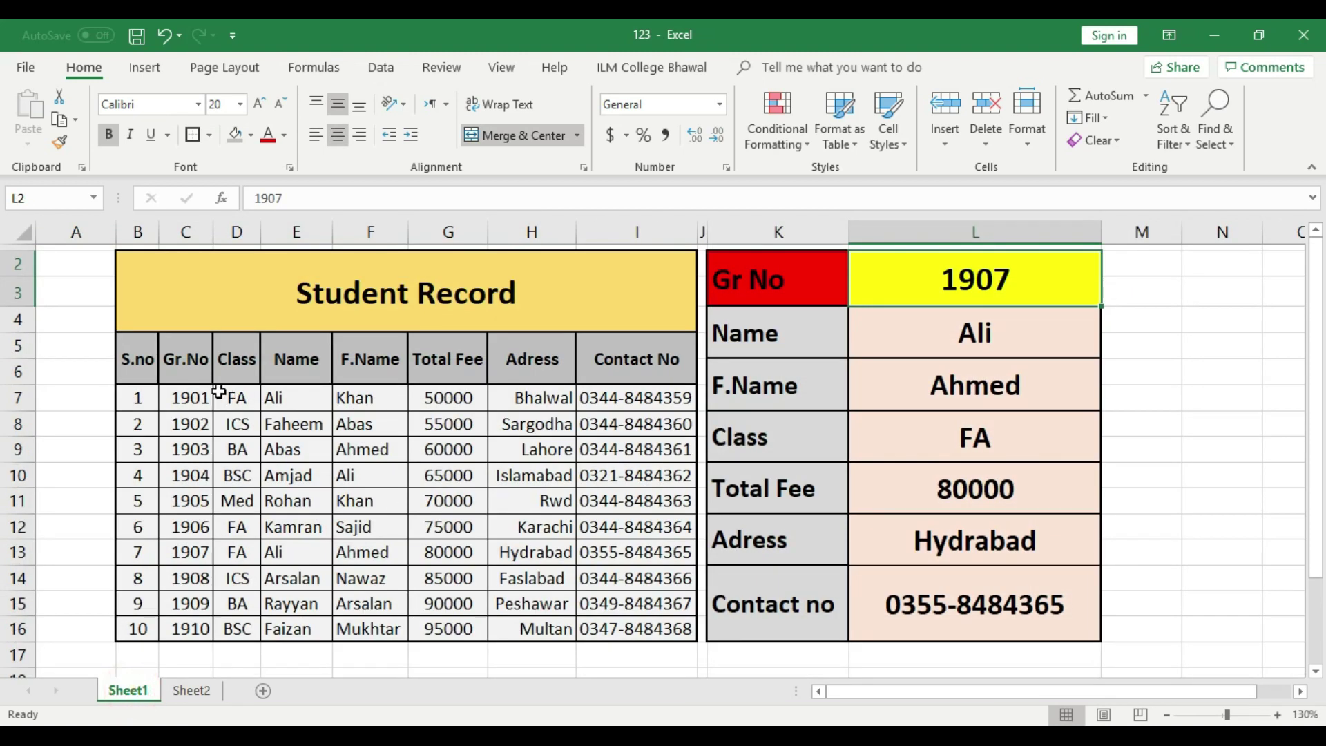
{"action": "left_click", "coordinate": [300, 398]}
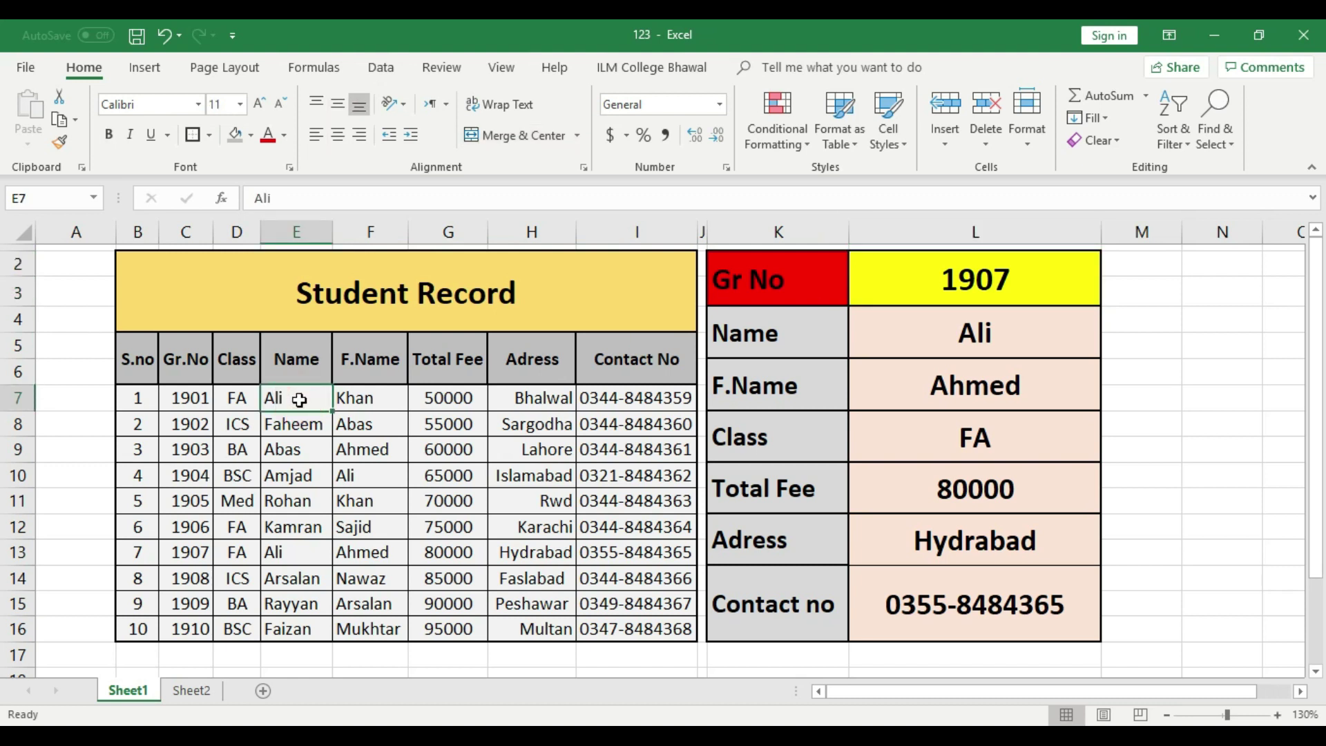
{"action": "left_click", "coordinate": [208, 689]}
{"action": "left_click", "coordinate": [705, 411]}
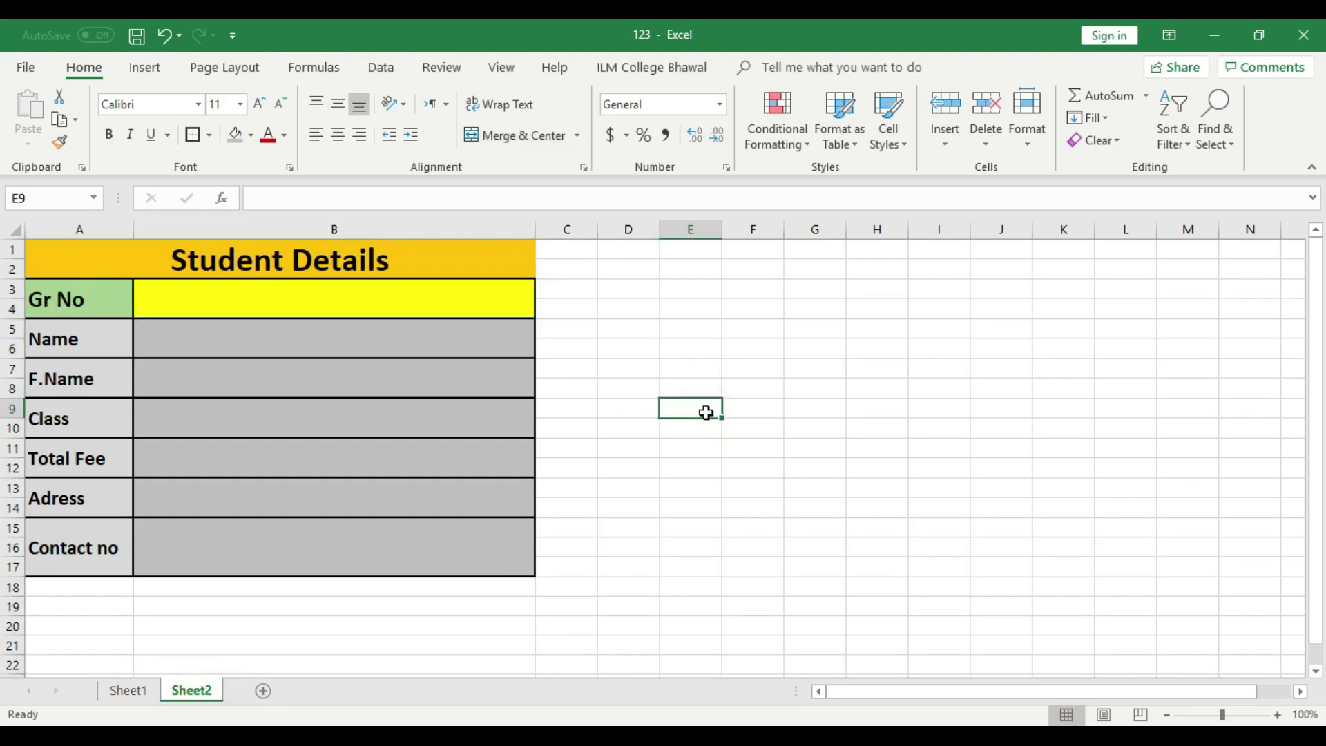
Step: Fill the Gr No cell B3 of the Student Details form with the Gr No listed in Sheet1 cell C11
{"action": "left_click", "coordinate": [420, 288]}
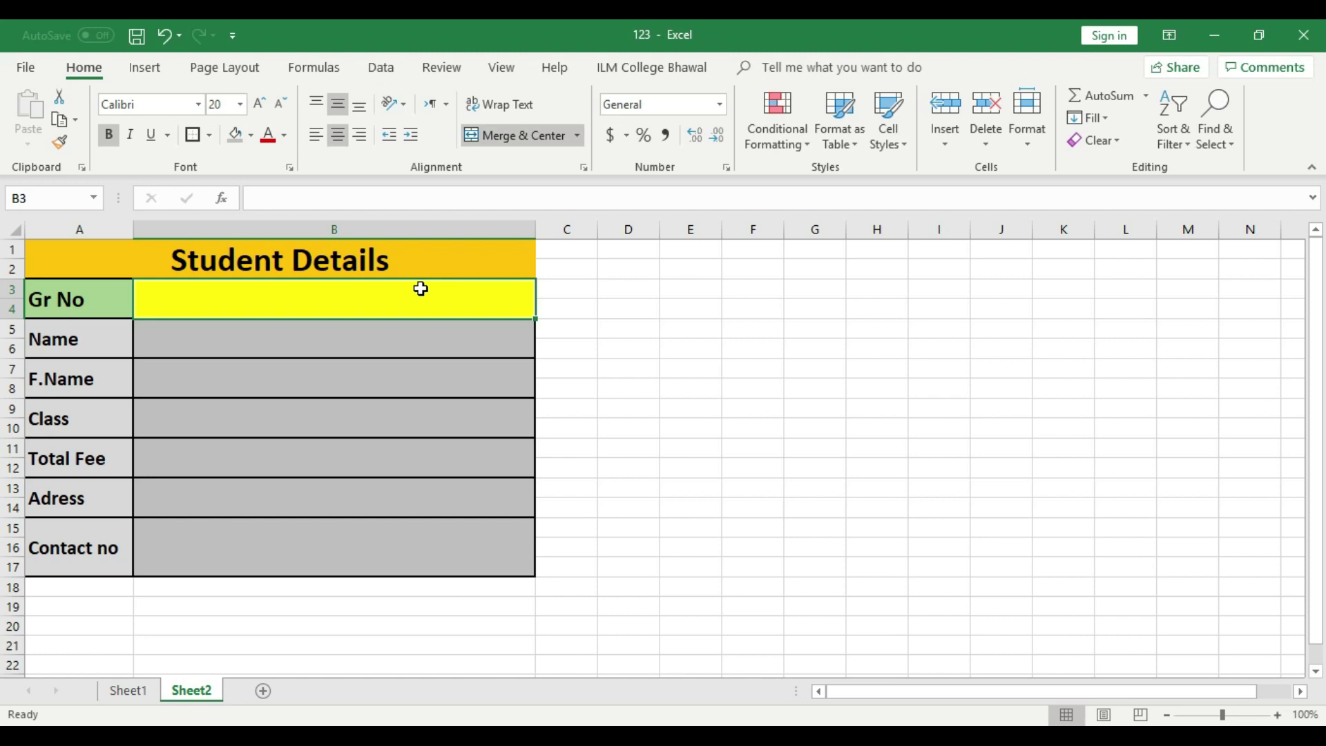
{"action": "left_click", "coordinate": [411, 343]}
{"action": "left_click", "coordinate": [357, 302]}
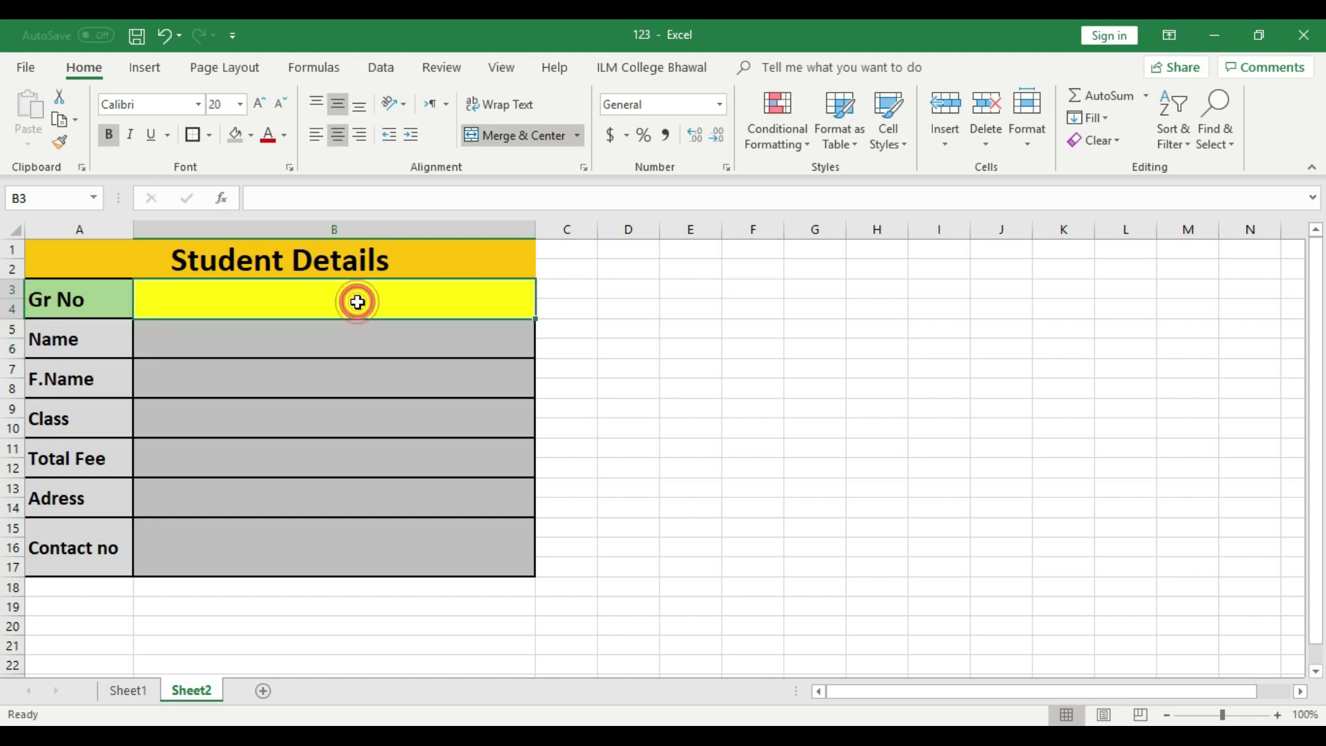
{"action": "left_click", "coordinate": [131, 690]}
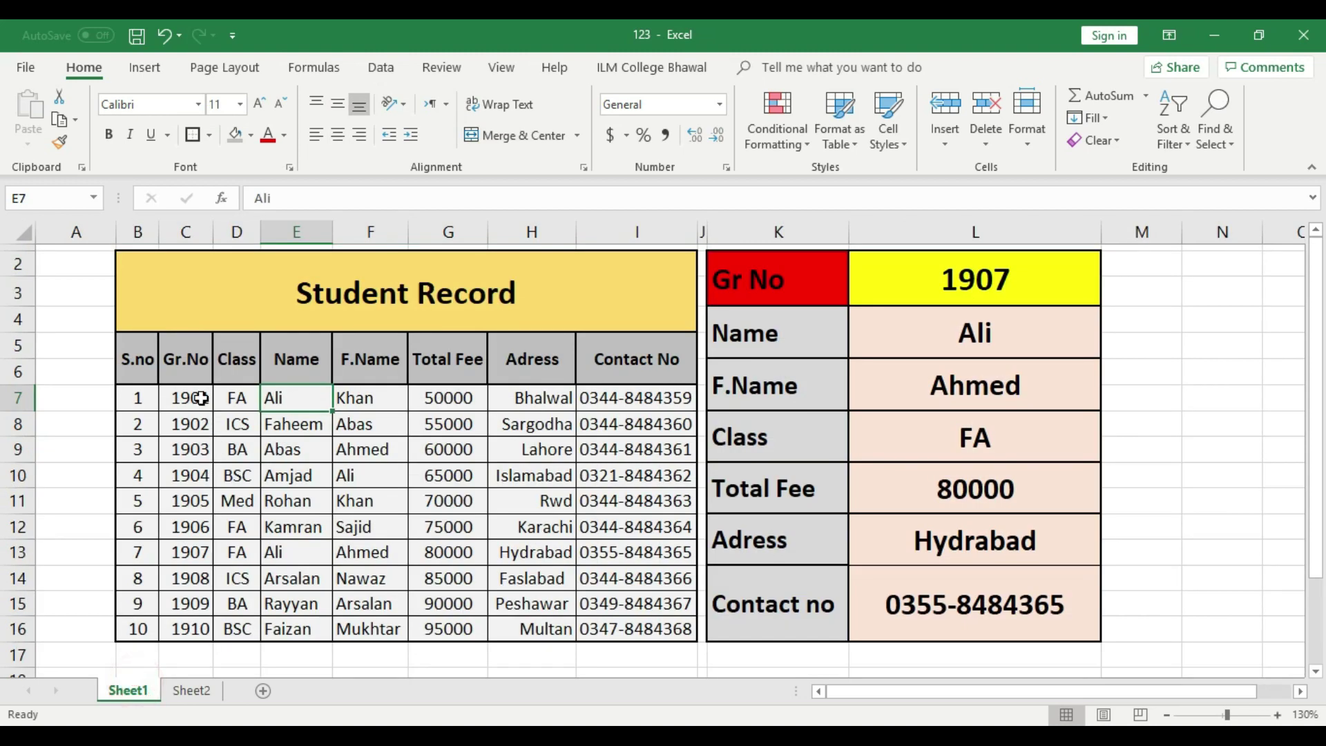
{"action": "left_click", "coordinate": [185, 502]}
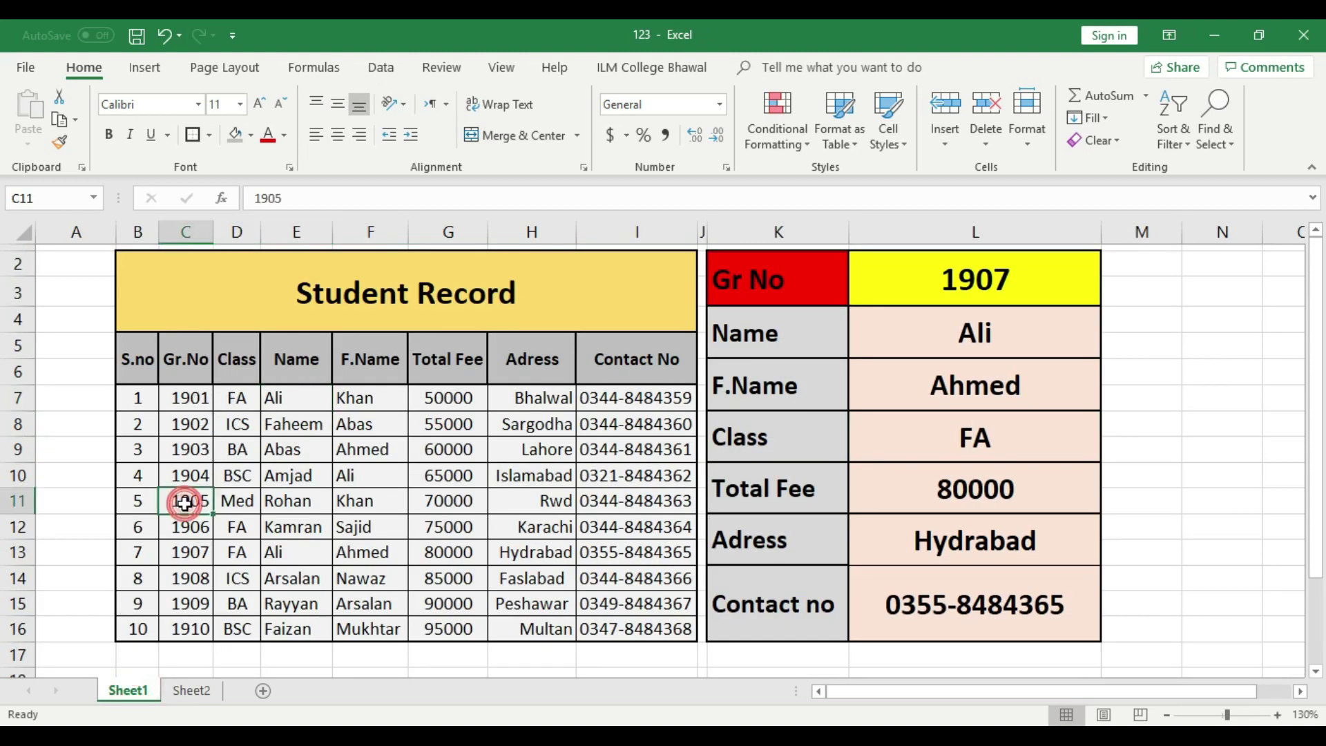
{"action": "left_click", "coordinate": [191, 690]}
{"action": "left_click", "coordinate": [250, 299]}
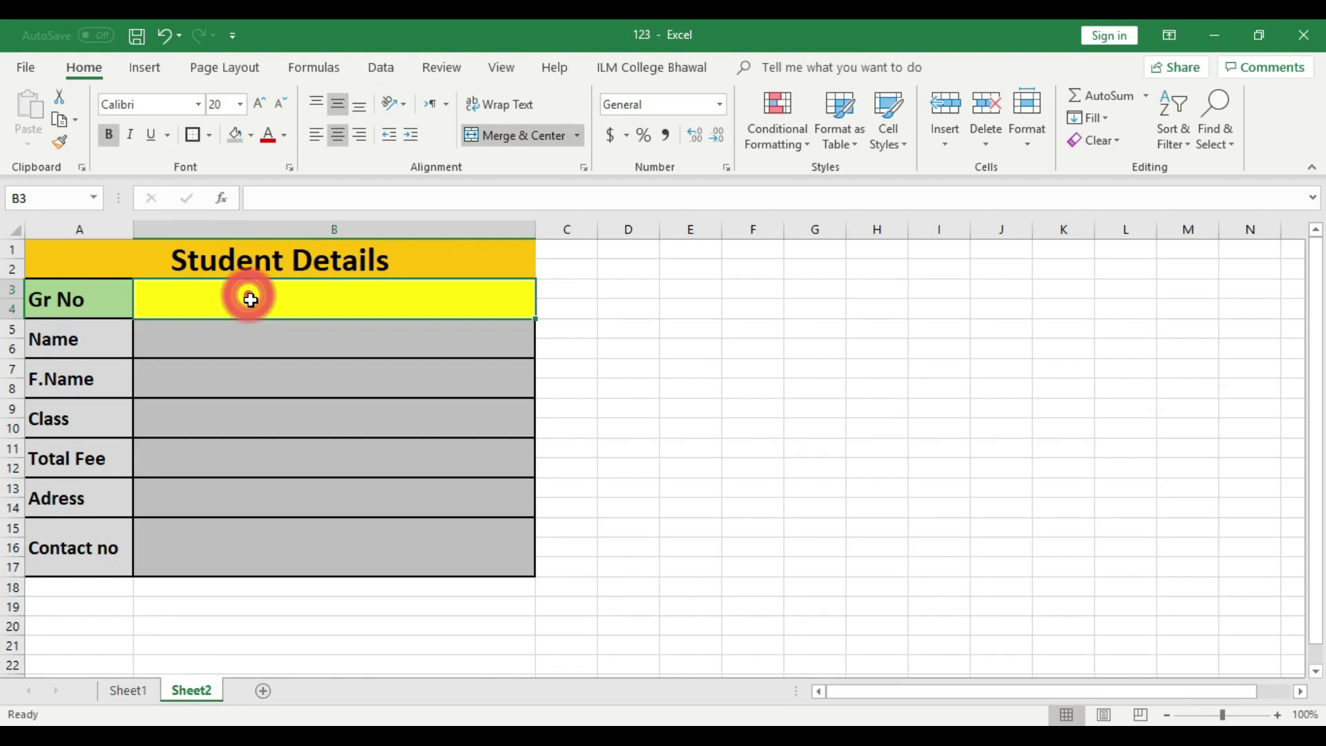
{"action": "type", "text": "1905"}
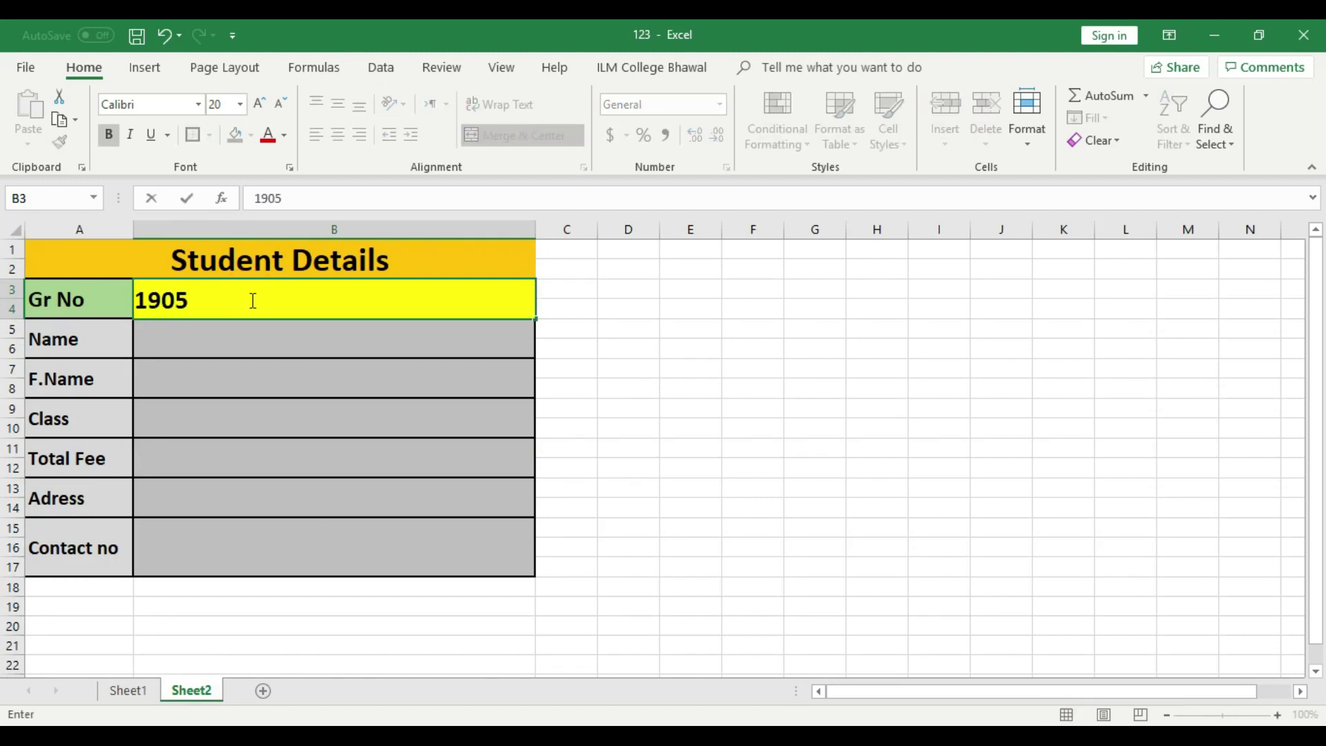
{"action": "left_click", "coordinate": [311, 382]}
{"action": "left_click", "coordinate": [349, 291]}
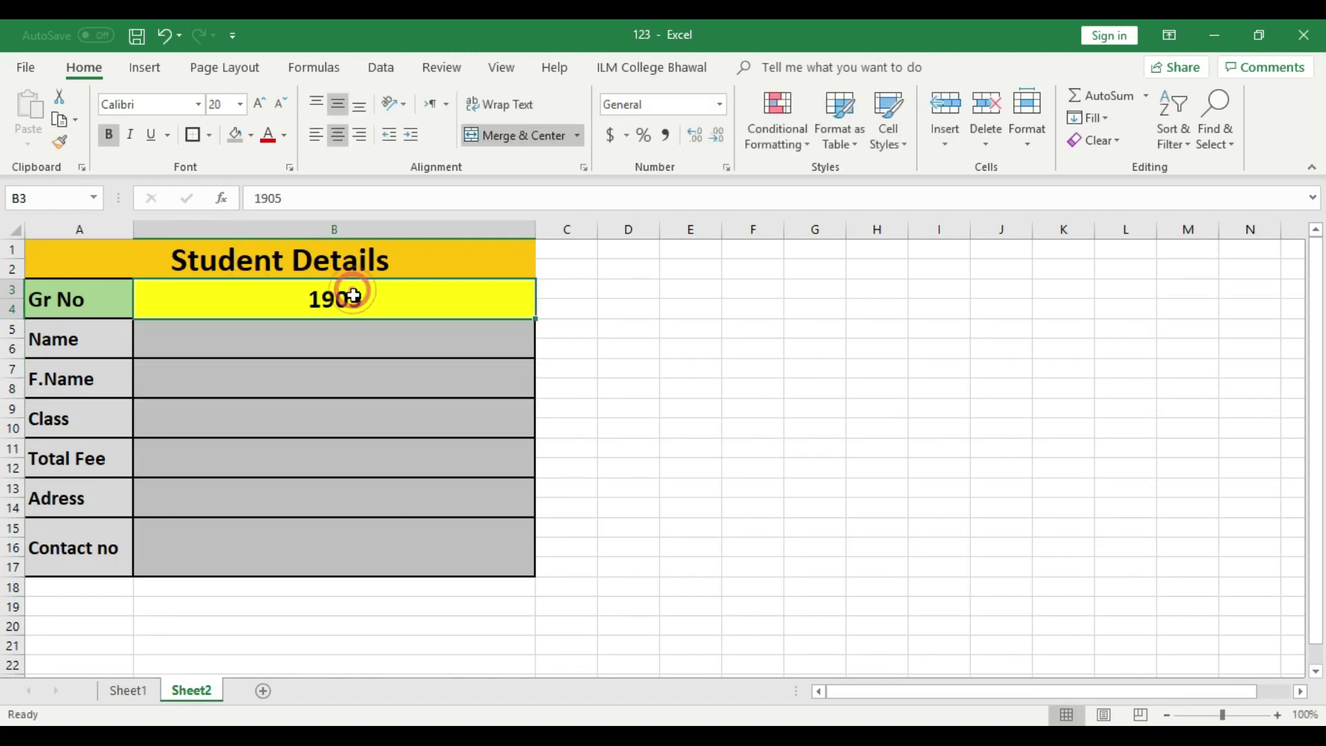
Step: Check the Sheet1 table, and start a formula in the Name cell B5 of the Student Details form
{"action": "left_click", "coordinate": [117, 690]}
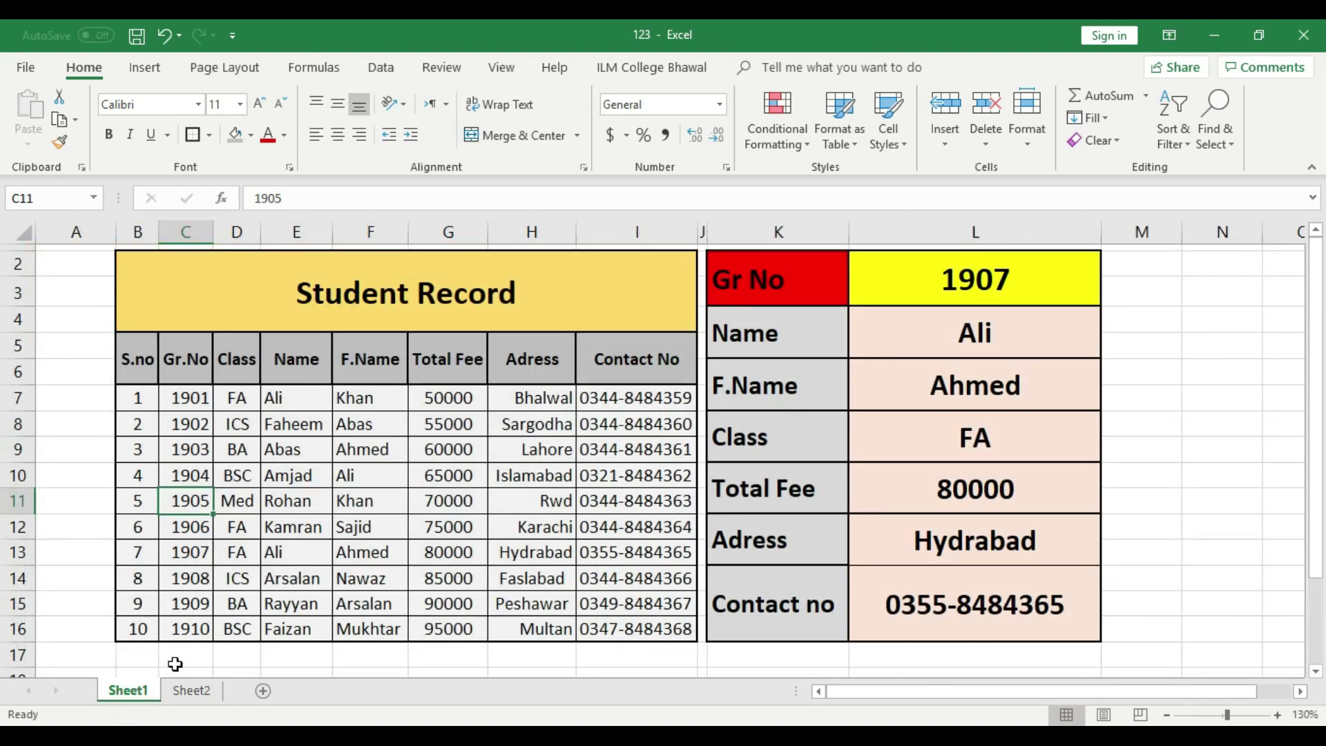
{"action": "left_click", "coordinate": [192, 690]}
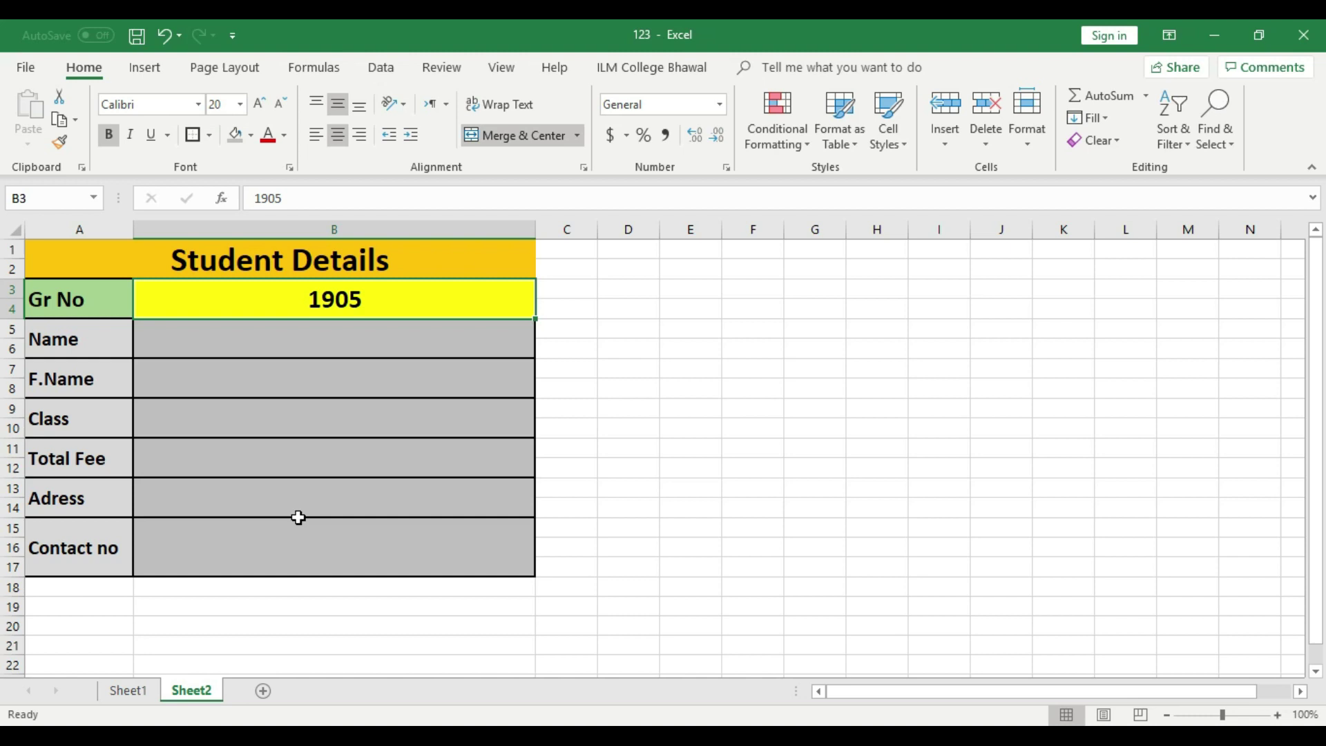
{"action": "left_click", "coordinate": [338, 346]}
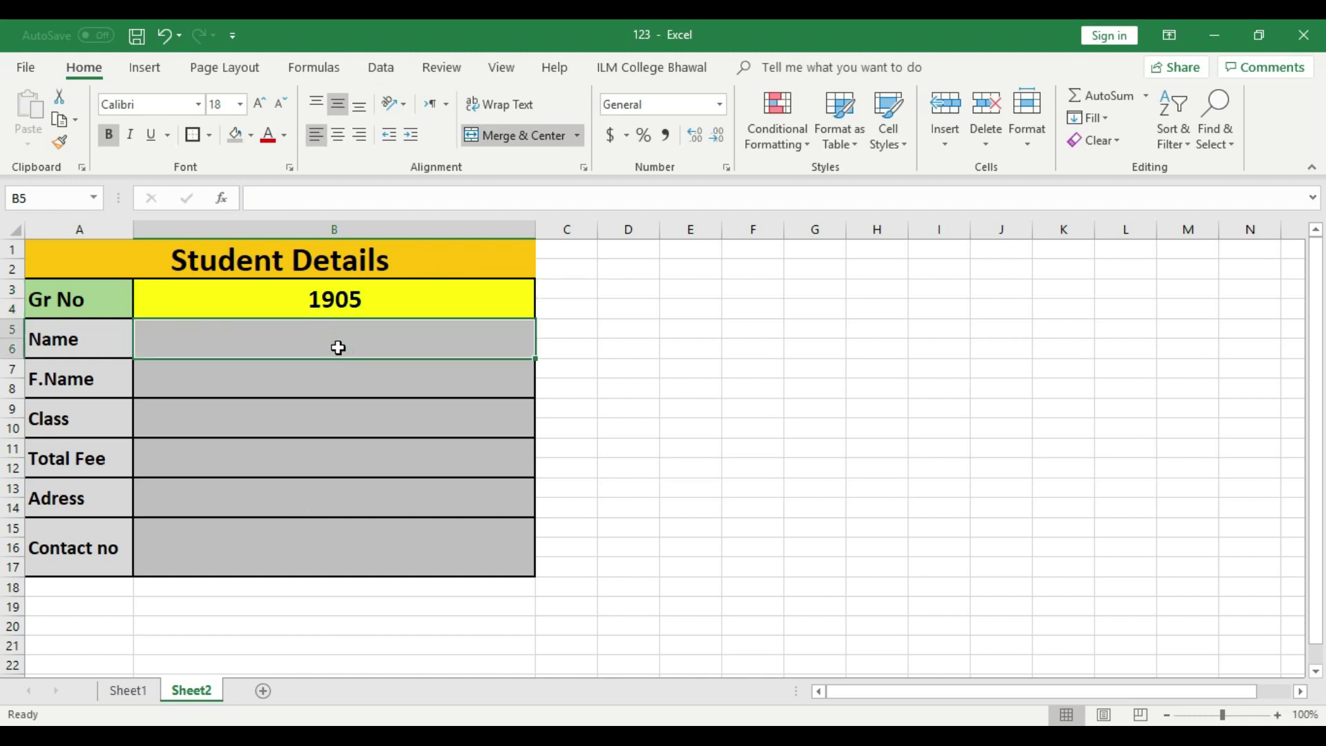
{"action": "type", "text": "="}
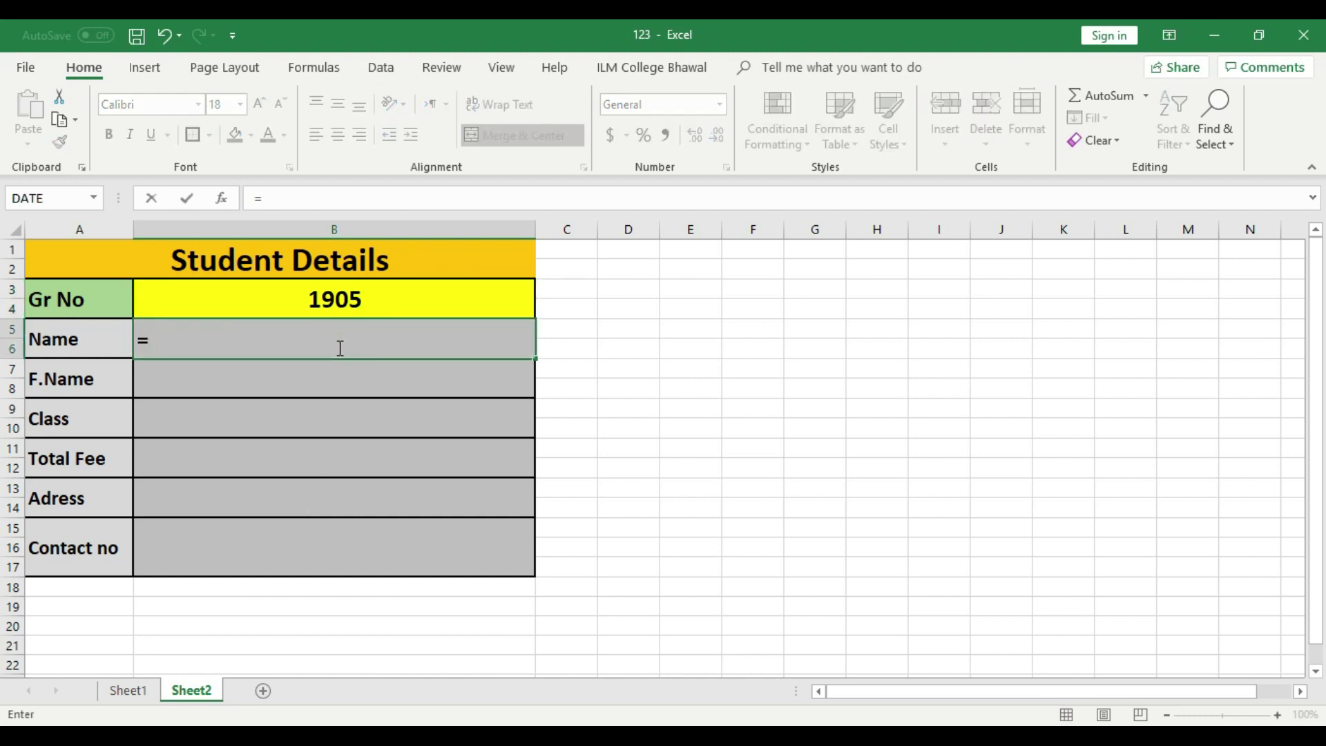
{"action": "type", "text": "v"}
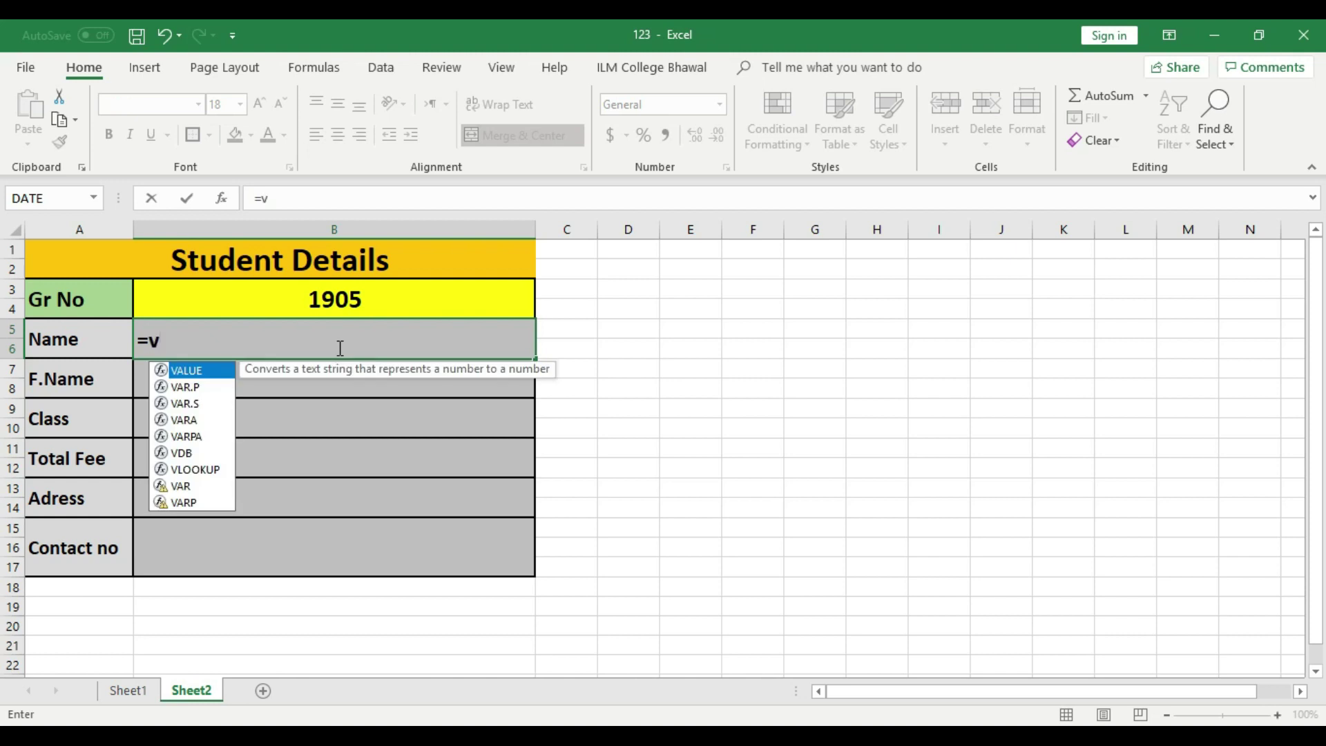
{"action": "type", "text": "loo"}
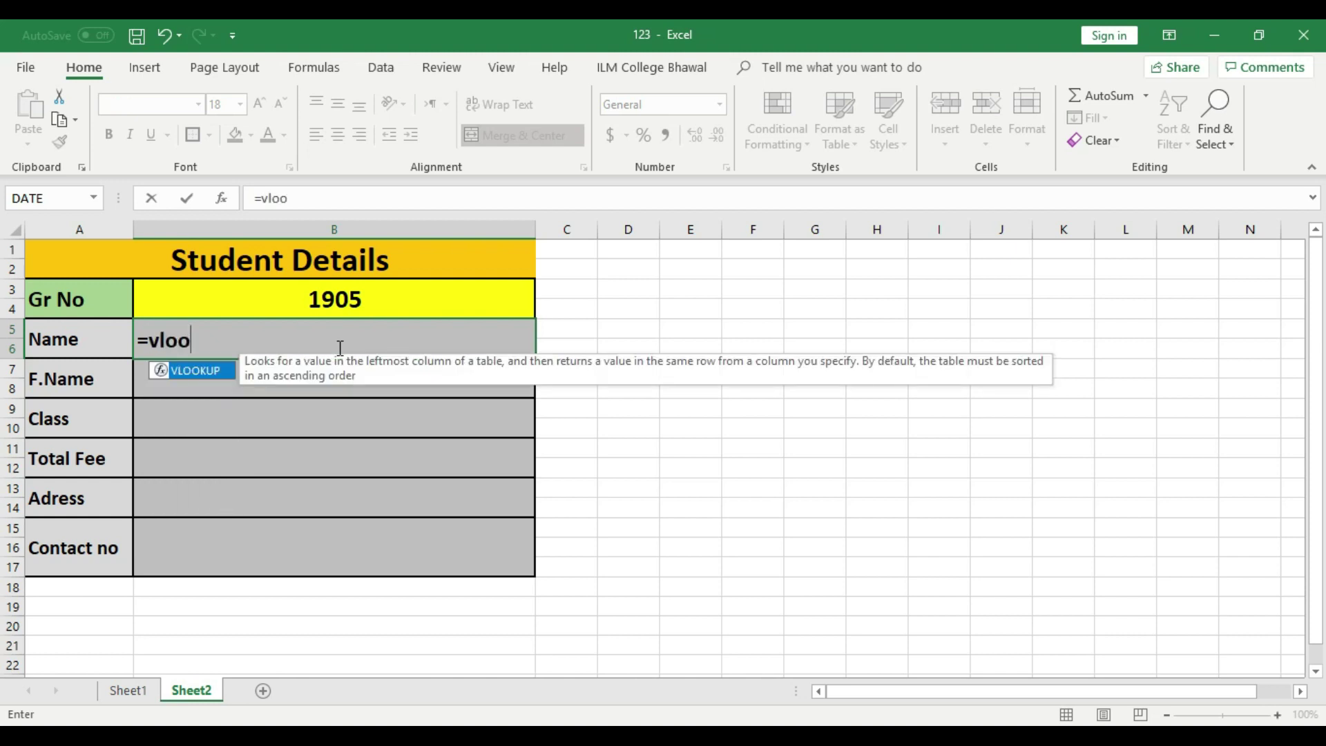
{"action": "key", "text": "BackSpace"}
{"action": "key", "text": "BackSpace"}
{"action": "key", "text": "BackSpace"}
{"action": "key", "text": "BackSpace"}
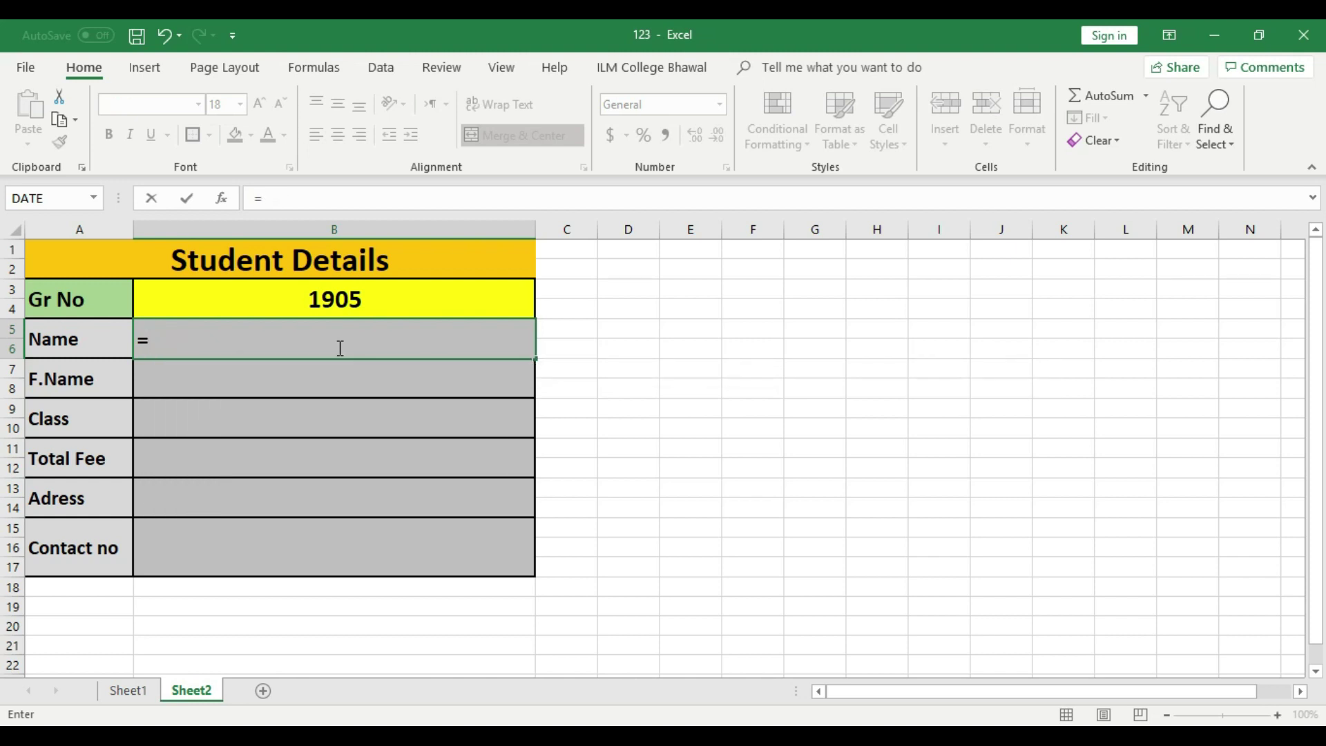
Step: Complete the Name cell B5 formula as =LOOKUP(B3,Sheet1!C7:I16,Sheet1!E7:E16) and check it against the Student Record table
{"action": "type", "text": "lookup"}
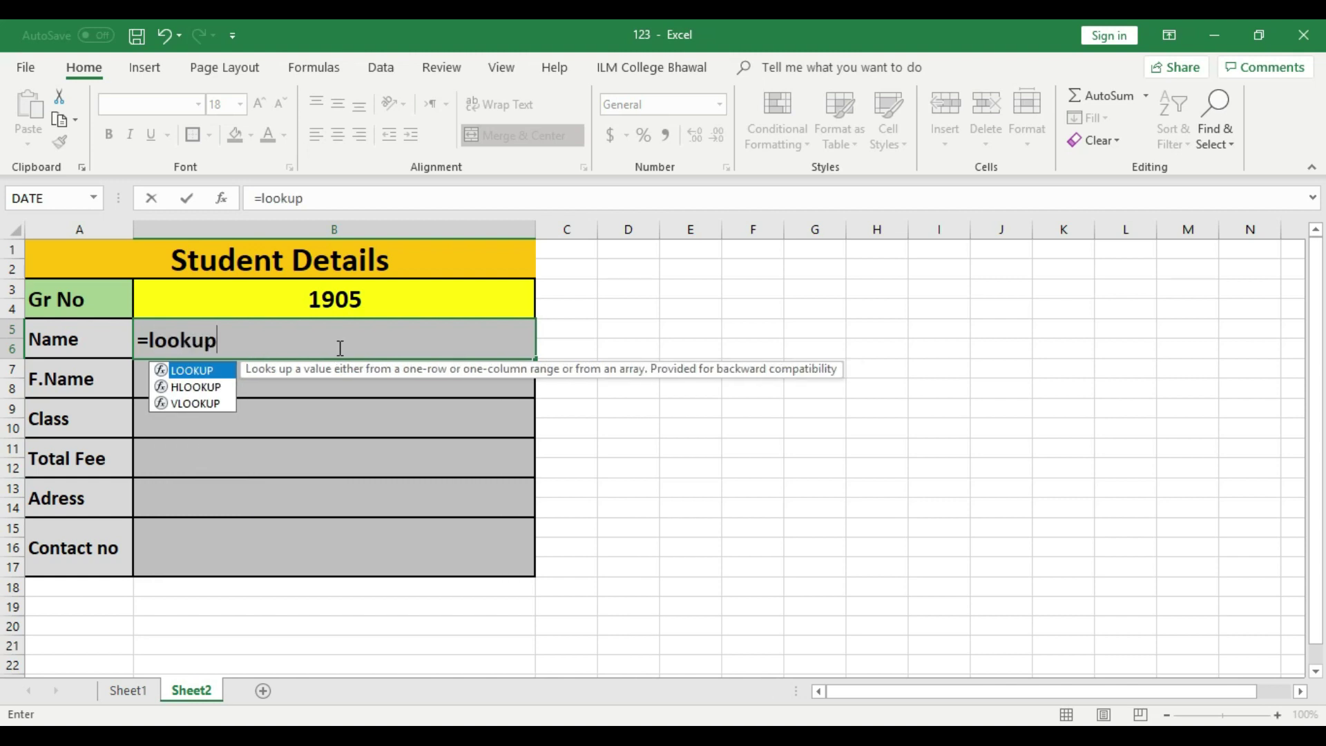
{"action": "type", "text": "("}
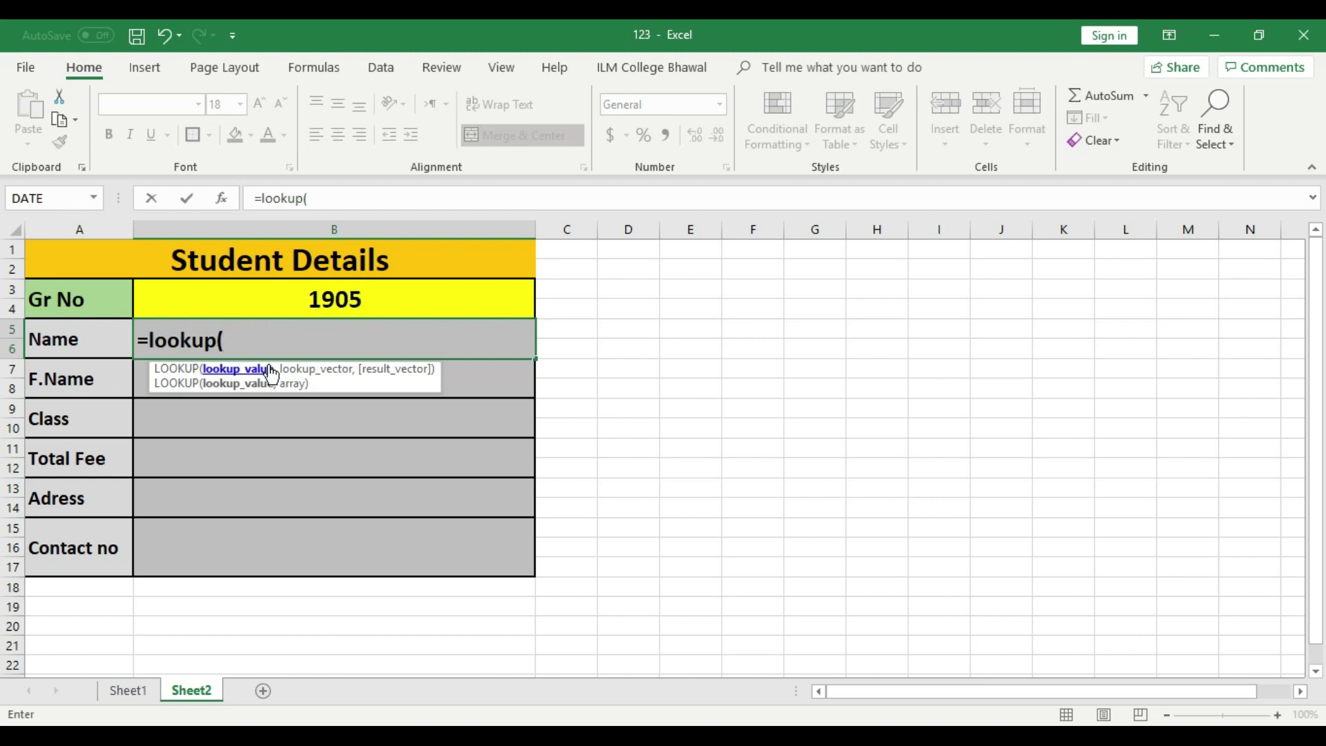
{"action": "left_click", "coordinate": [340, 295]}
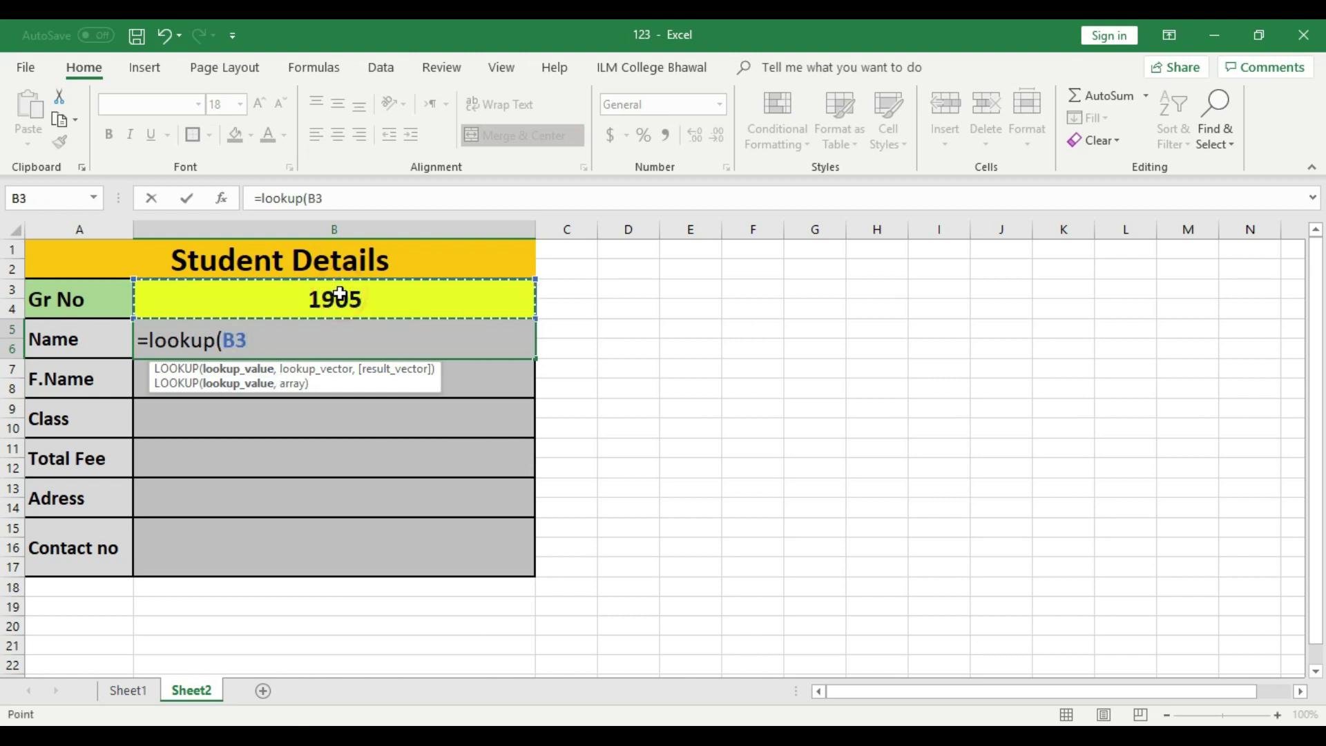
{"action": "type", "text": ","}
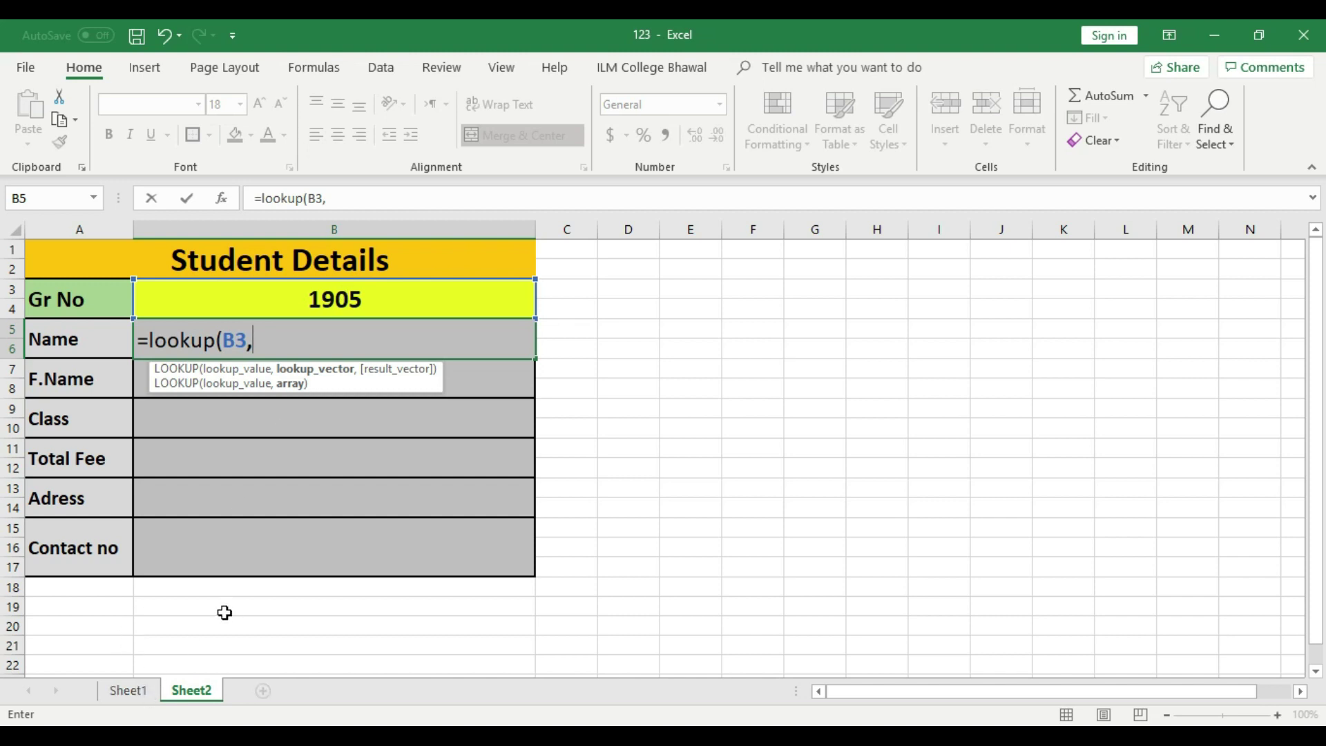
{"action": "left_click", "coordinate": [129, 693]}
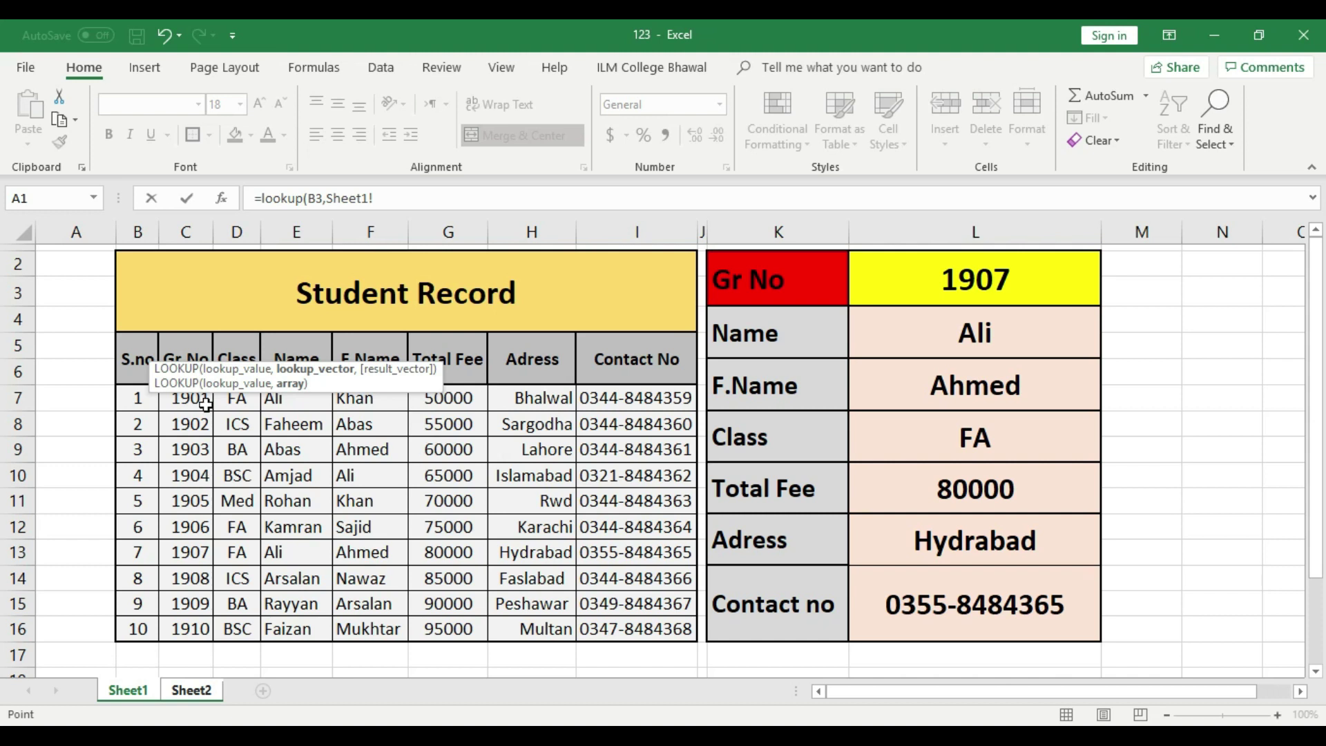
{"action": "left_click_drag", "start_coordinate": [181, 399], "coordinate": [616, 620]}
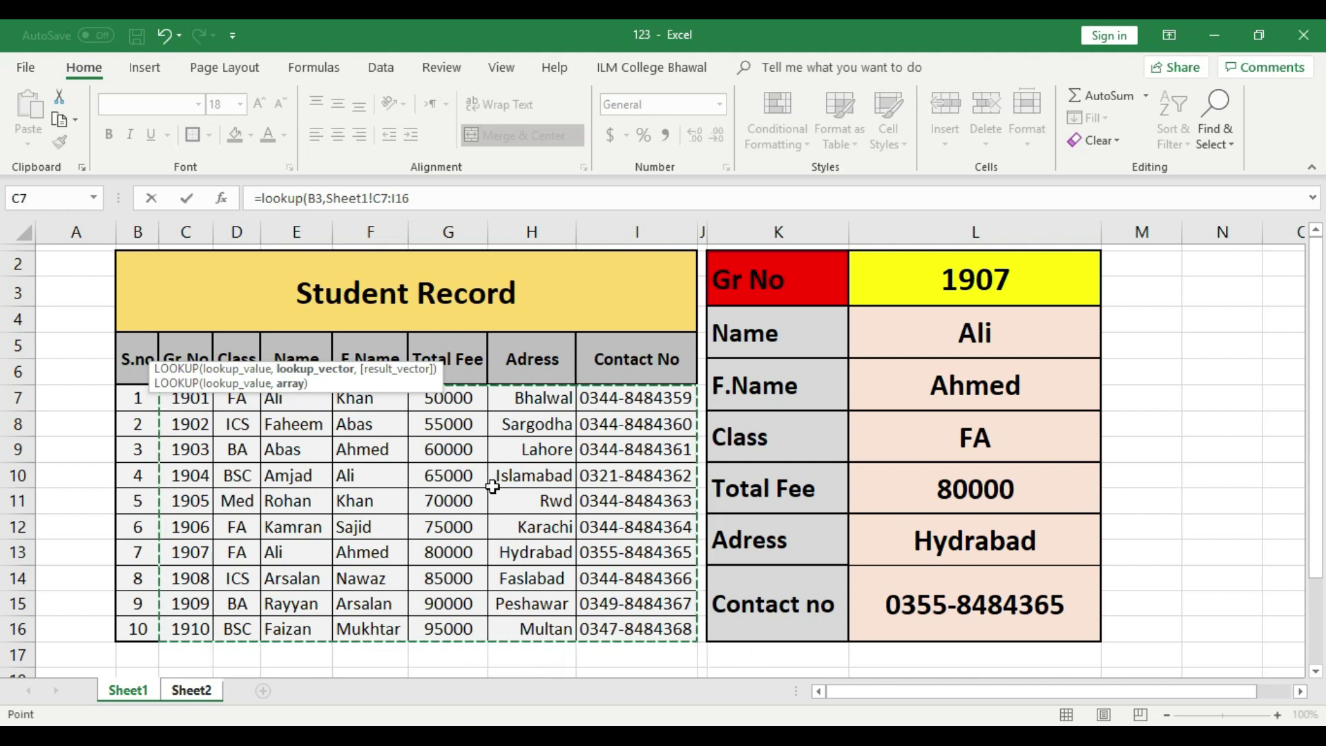
{"action": "type", "text": ","}
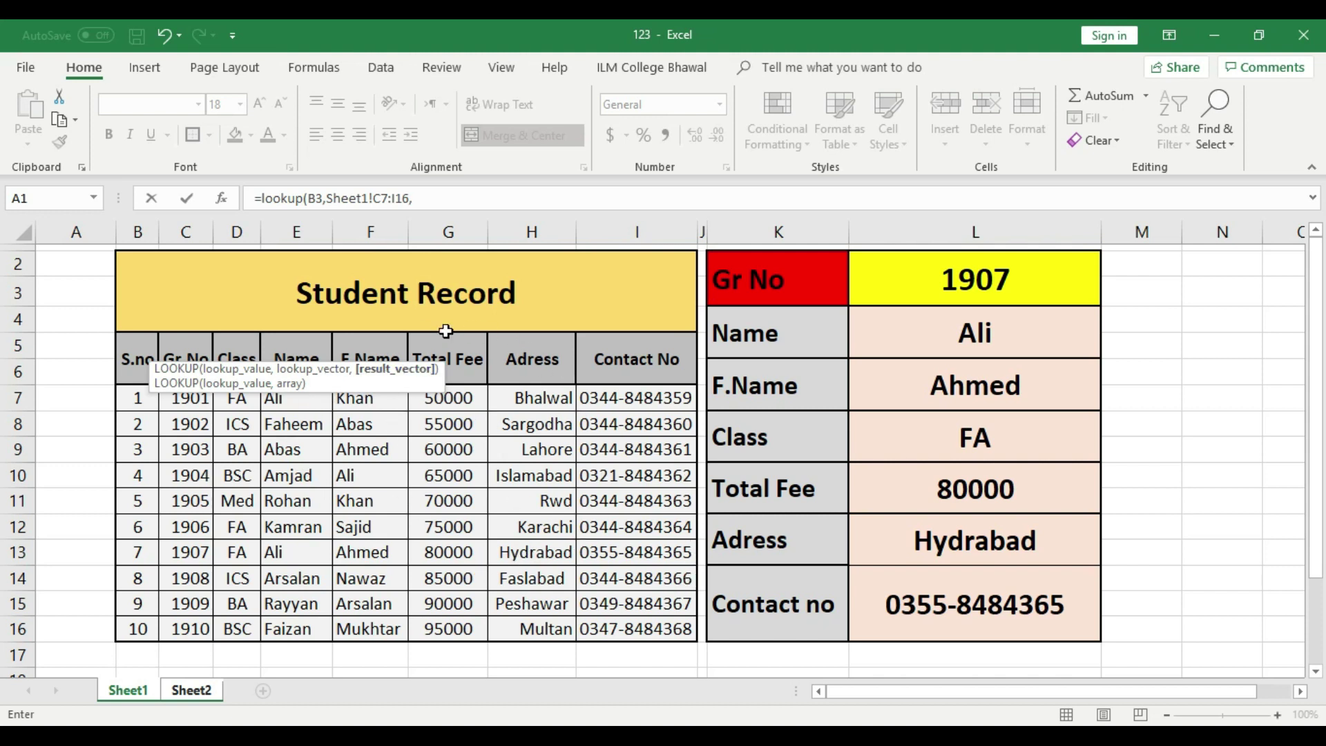
{"action": "left_click_drag", "start_coordinate": [304, 399], "coordinate": [302, 622]}
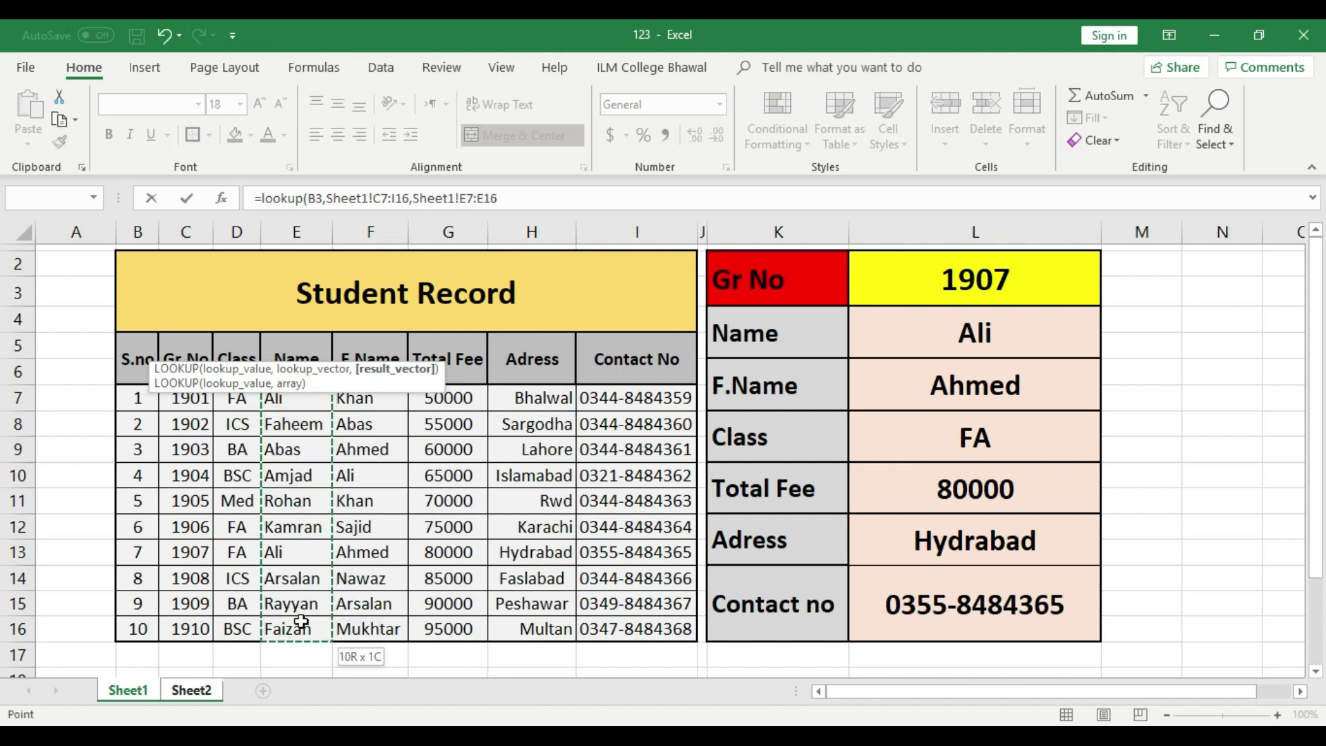
{"action": "key", "text": "Return"}
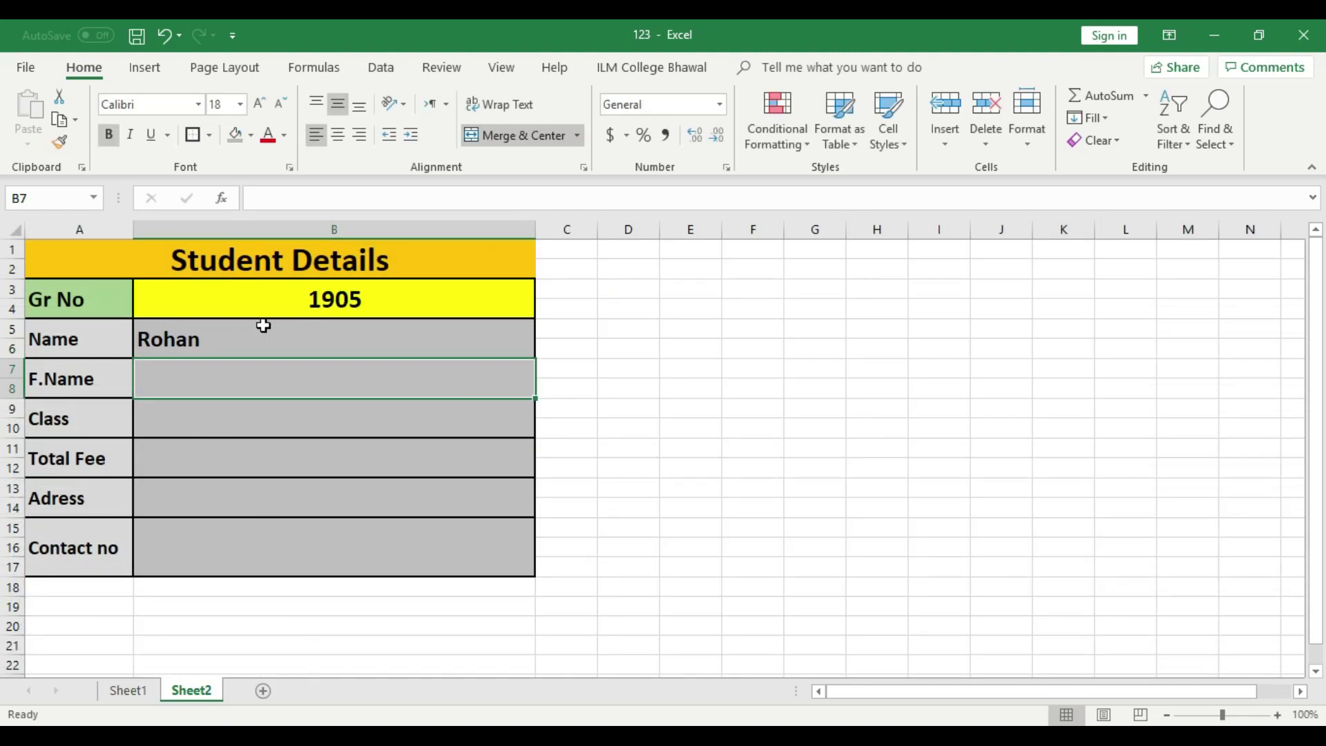
{"action": "left_click", "coordinate": [299, 347]}
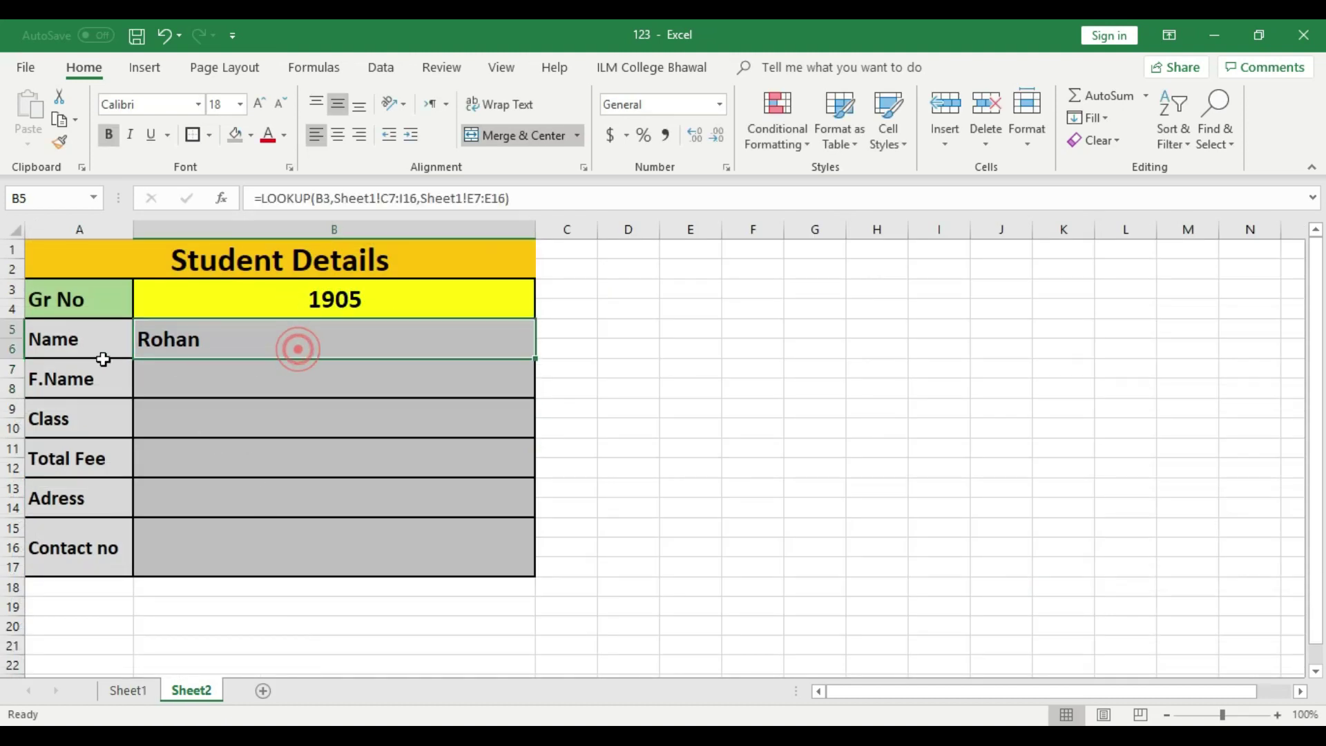
{"action": "left_click", "coordinate": [130, 689]}
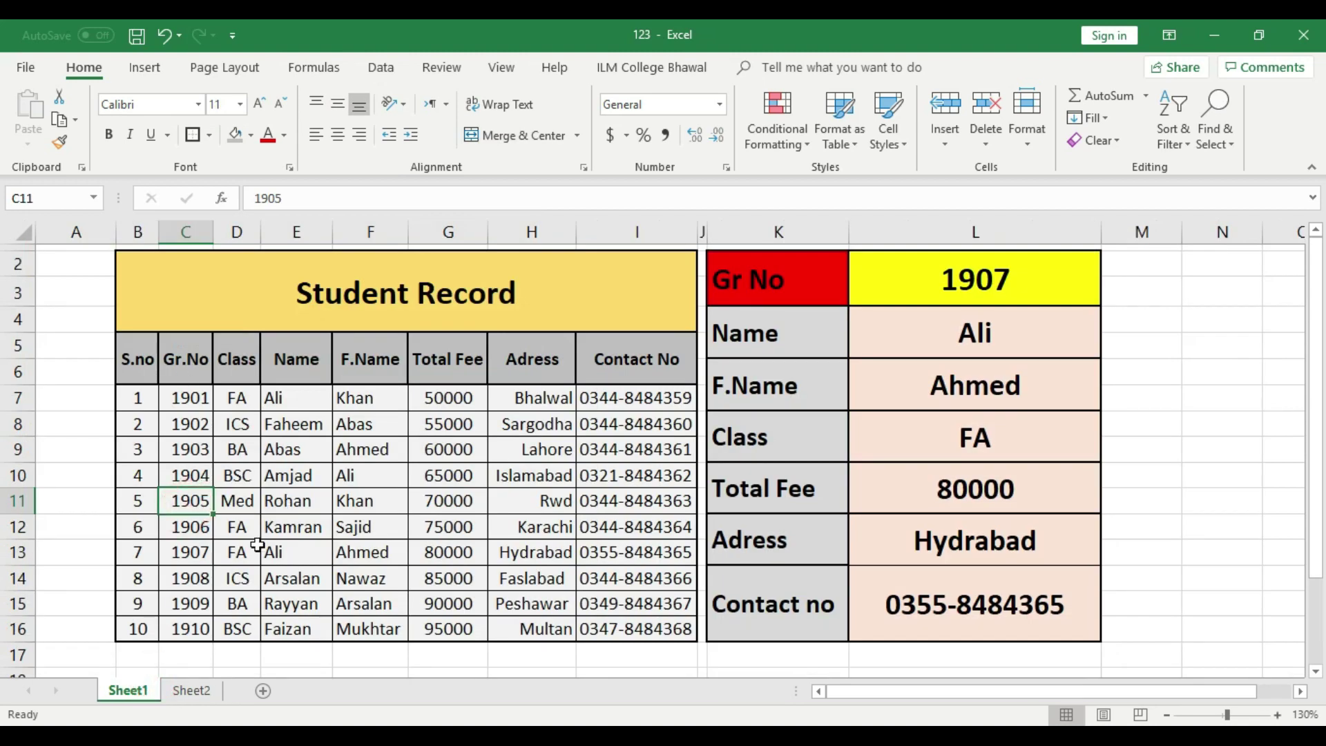
{"action": "left_click", "coordinate": [191, 690]}
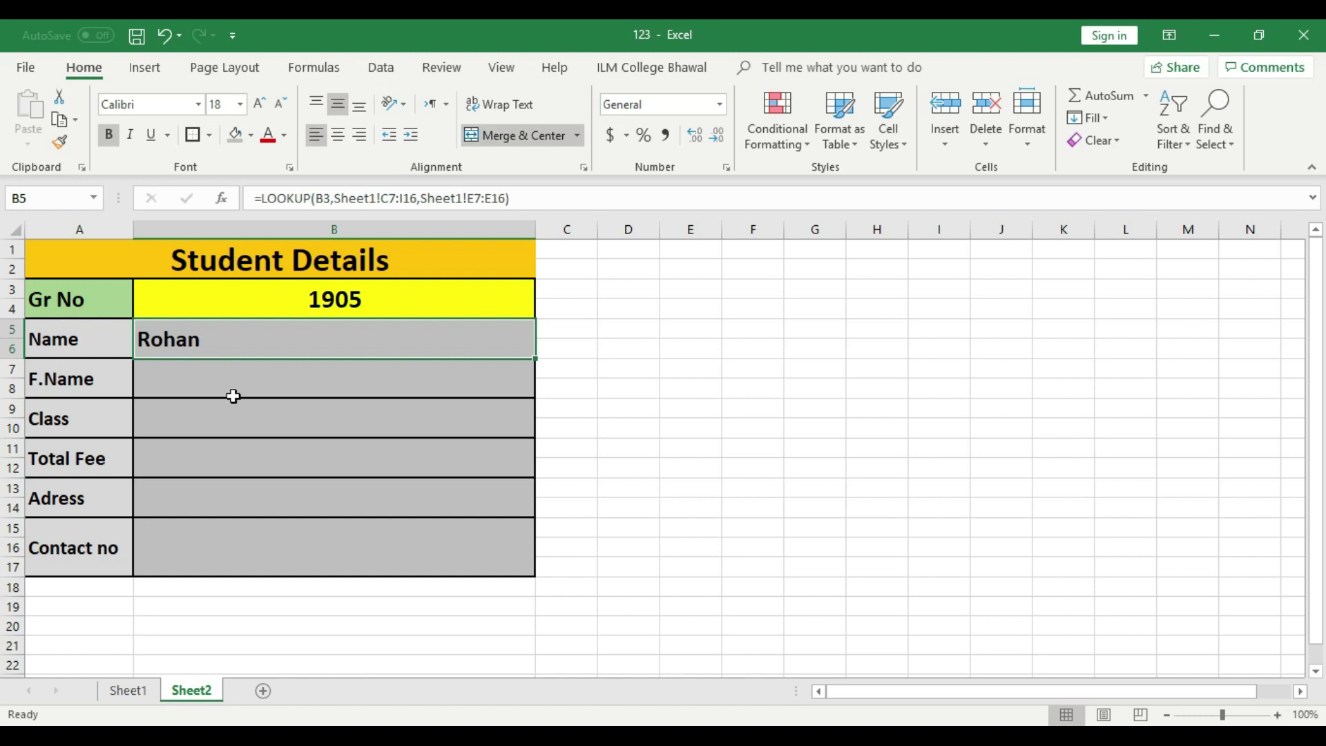
Step: Enter =LOOKUP(B3,Sheet1!C7:I16,Sheet1!F7:F16) in the F.Name cell B7 of the Student Details form
{"action": "left_click", "coordinate": [222, 380]}
{"action": "type", "text": "="}
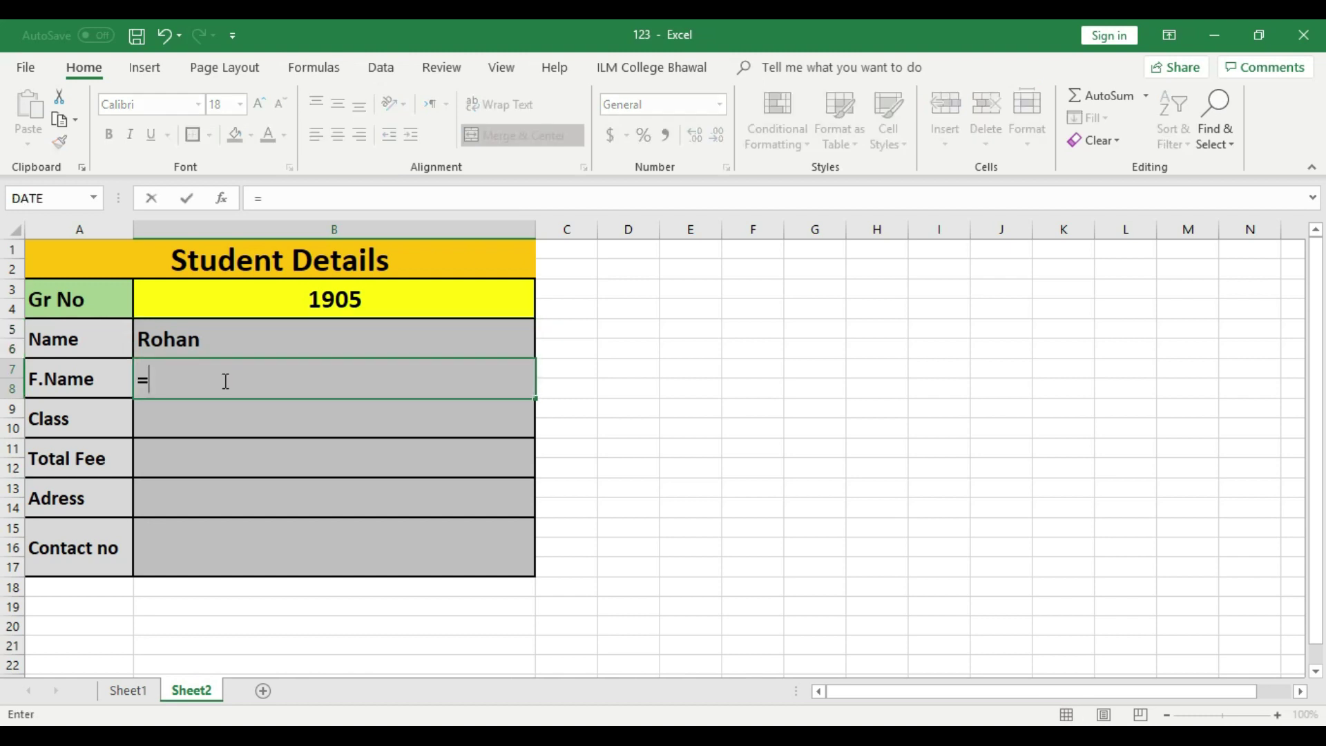
{"action": "type", "text": "loo"}
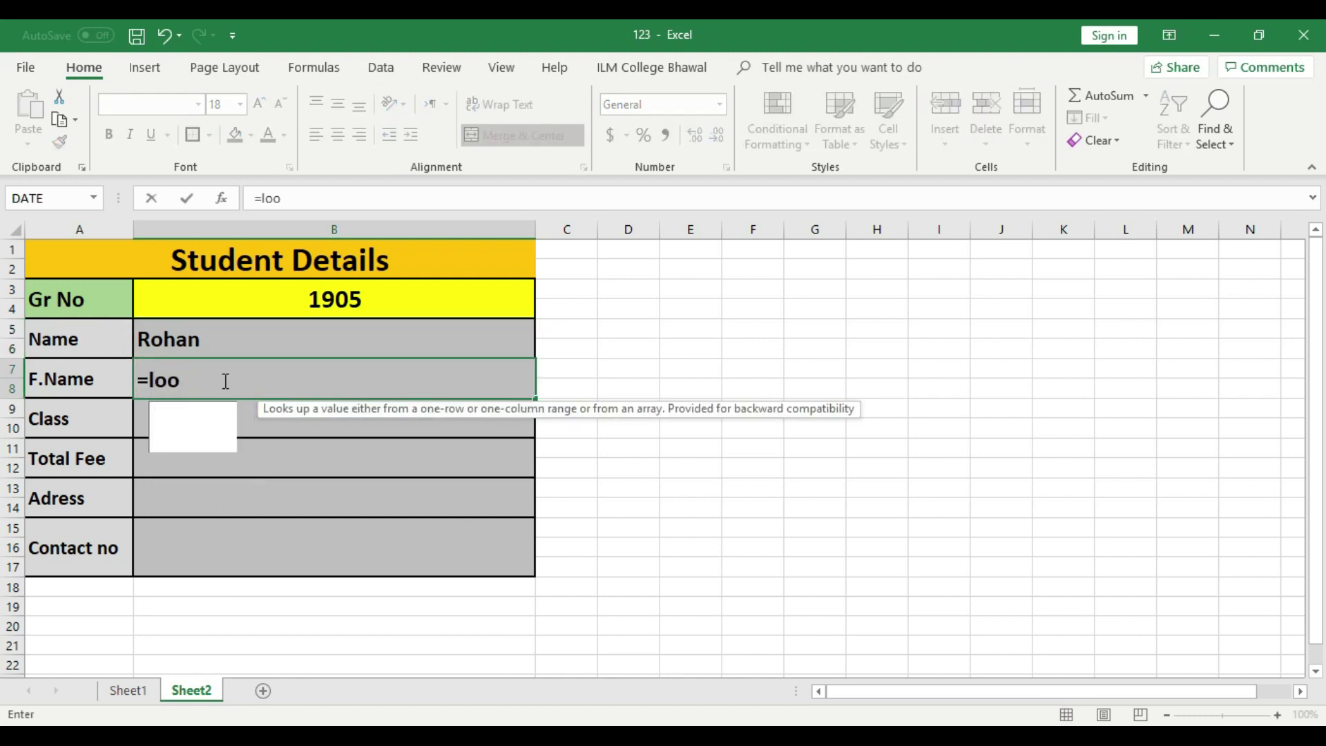
{"action": "type", "text": "kup("}
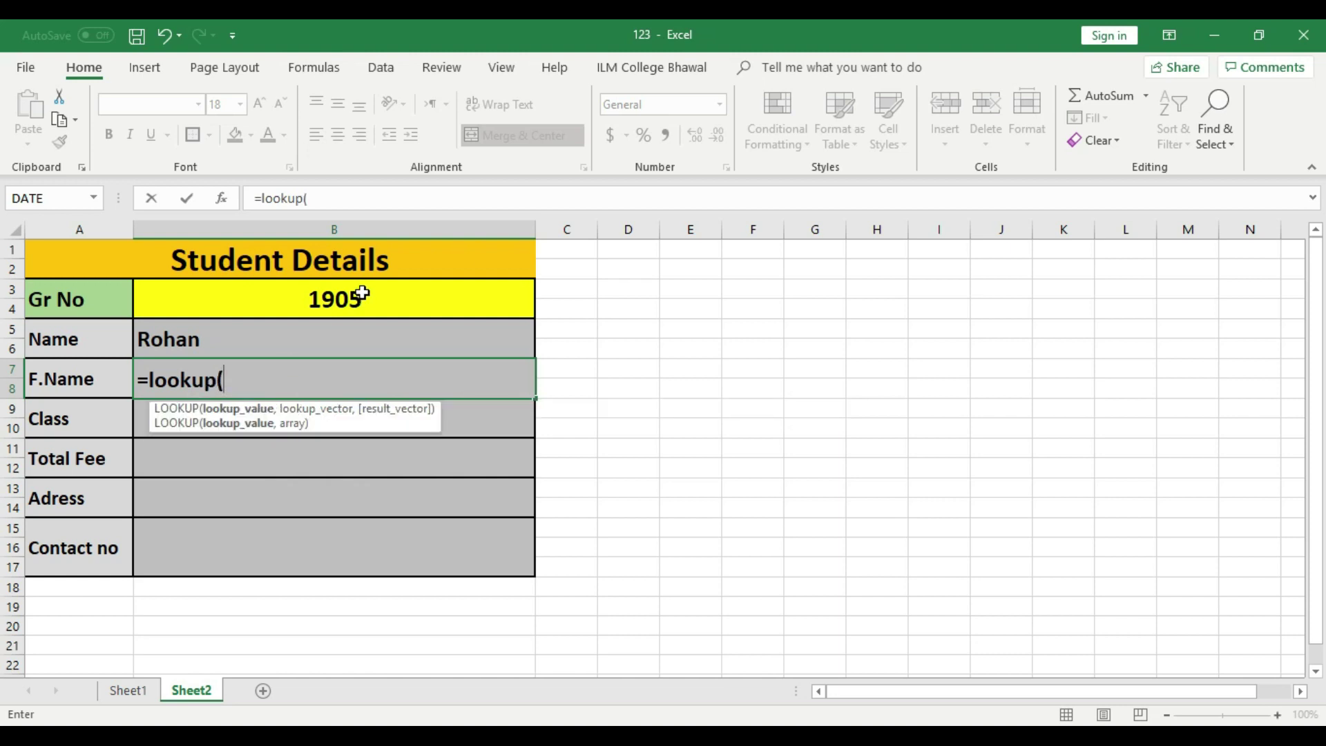
{"action": "left_click", "coordinate": [439, 301]}
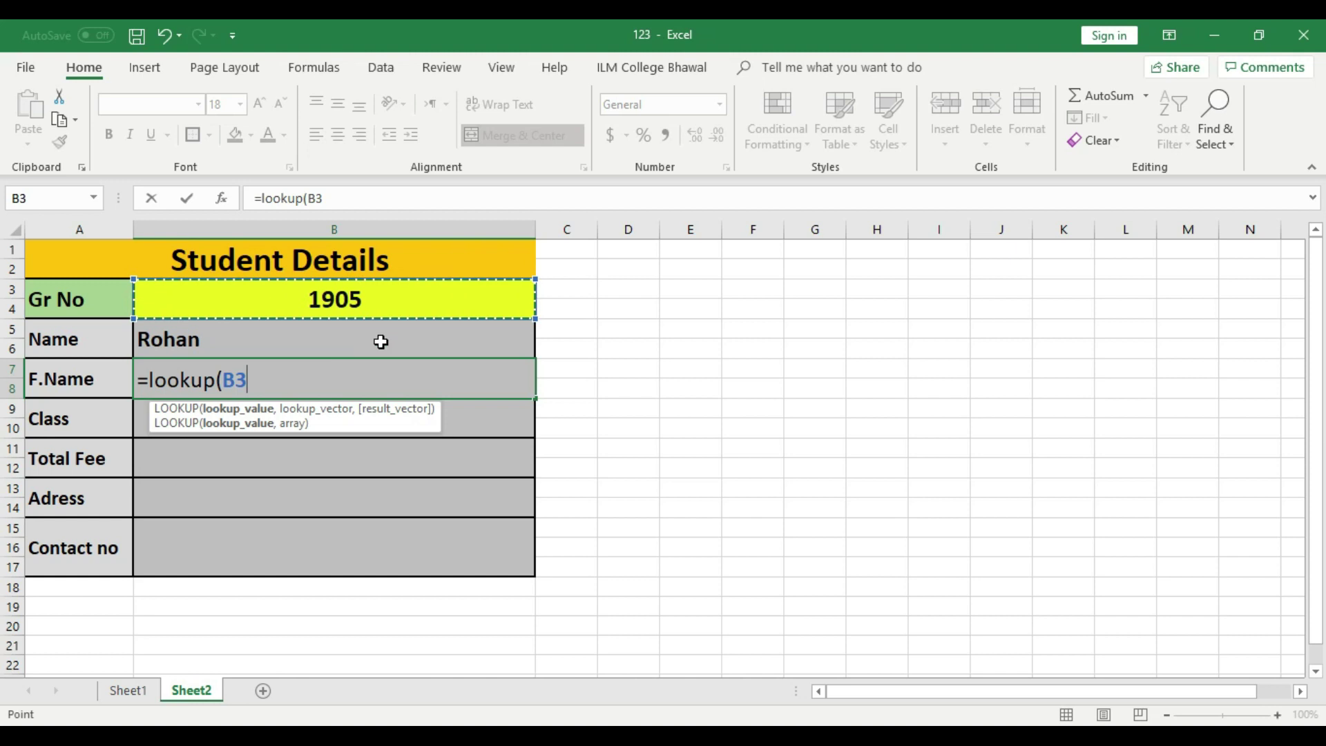
{"action": "type", "text": ","}
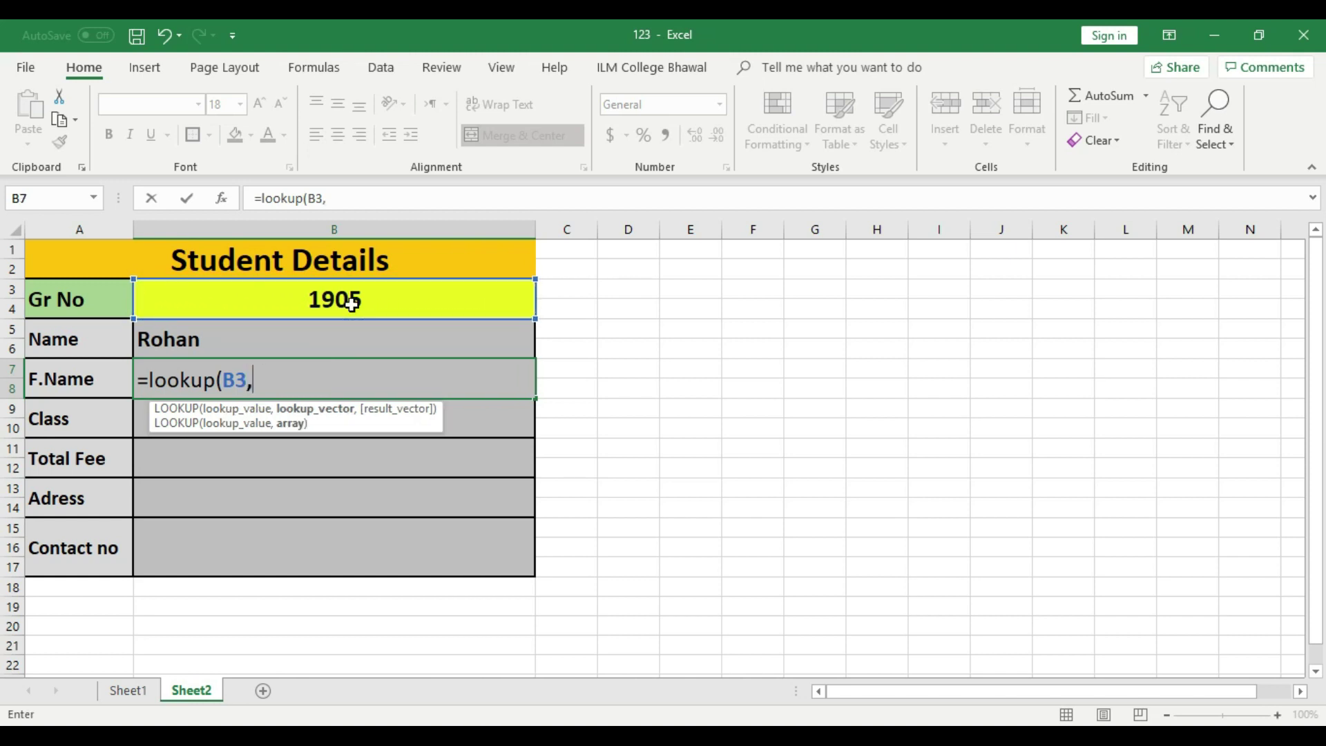
{"action": "left_click", "coordinate": [148, 691]}
{"action": "left_click", "coordinate": [185, 398]}
{"action": "left_click_drag", "start_coordinate": [222, 415], "coordinate": [637, 620]}
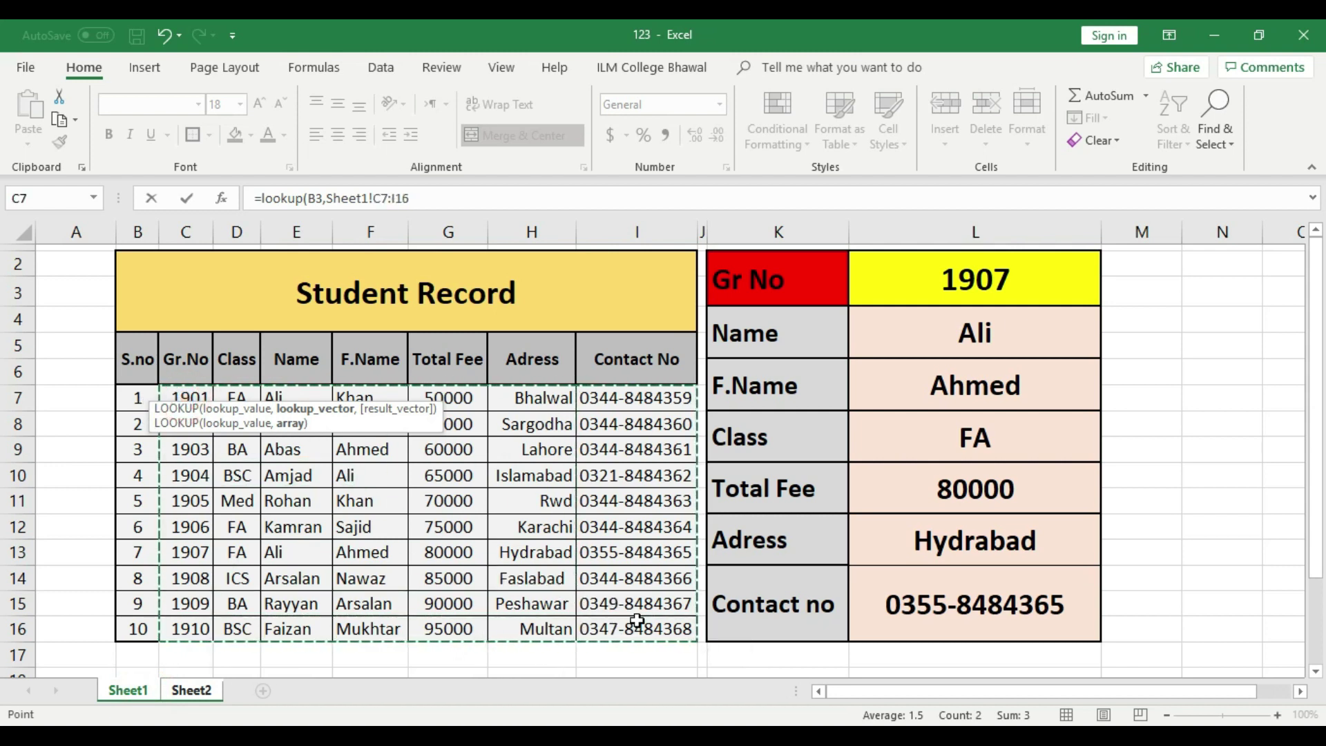
{"action": "type", "text": ","}
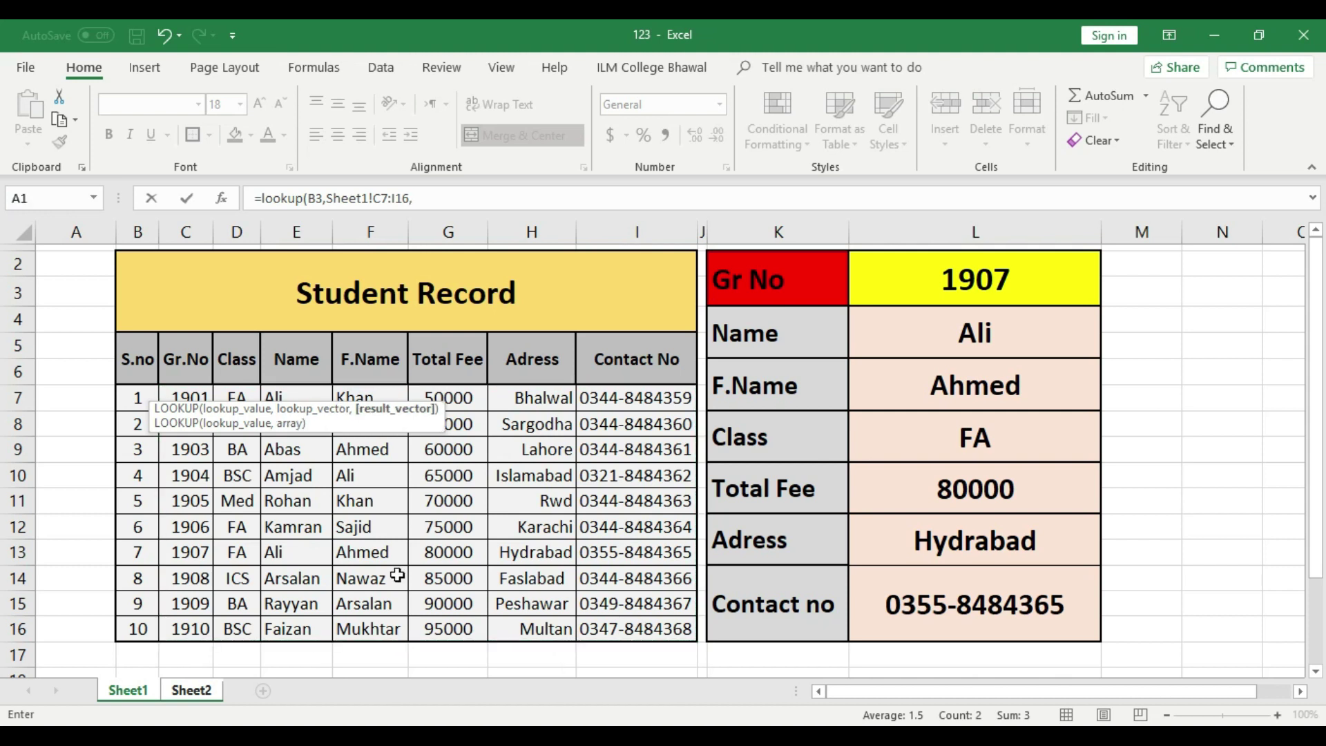
{"action": "left_click_drag", "start_coordinate": [380, 390], "coordinate": [384, 620]}
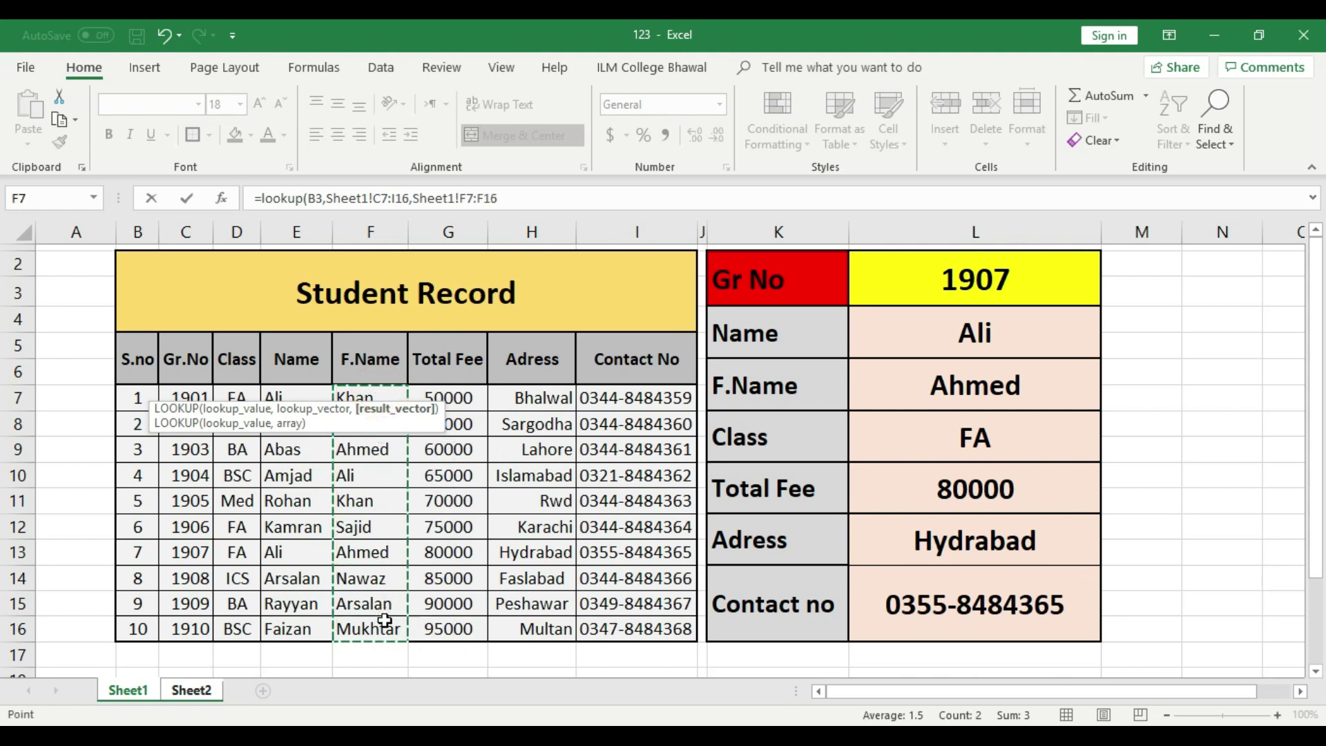
{"action": "key", "text": "Return"}
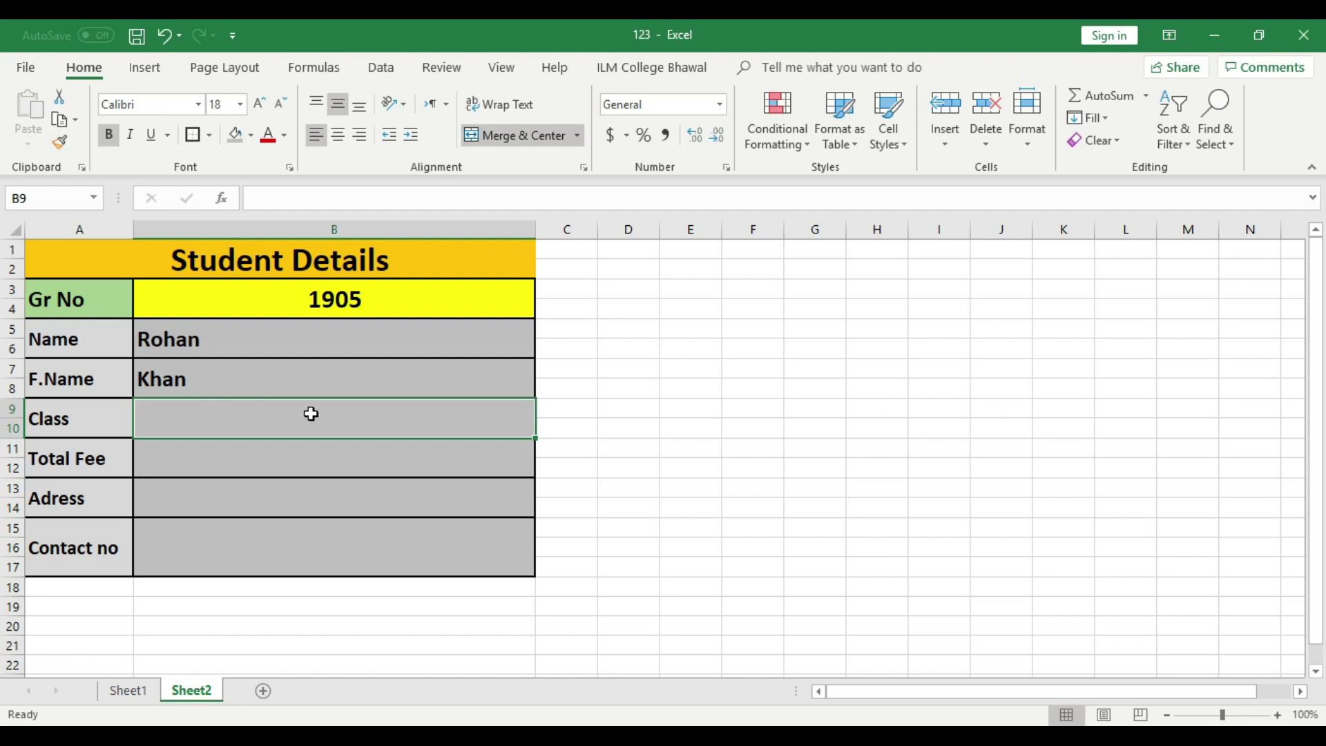
Step: Enter =LOOKUP(B3,Sheet1!C7:I16,Sheet1!D7:D16) in the Class cell B9 of the Student Details form
{"action": "type", "text": "=lookup"}
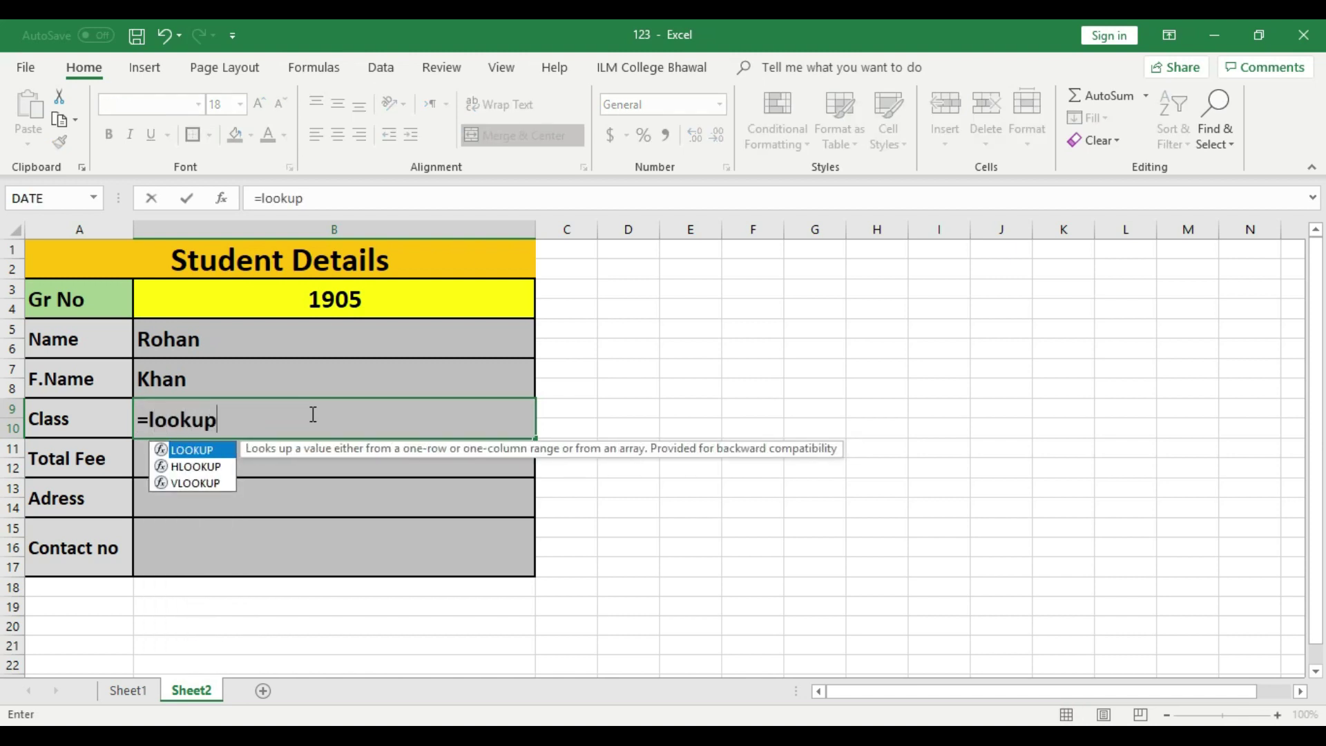
{"action": "type", "text": "("}
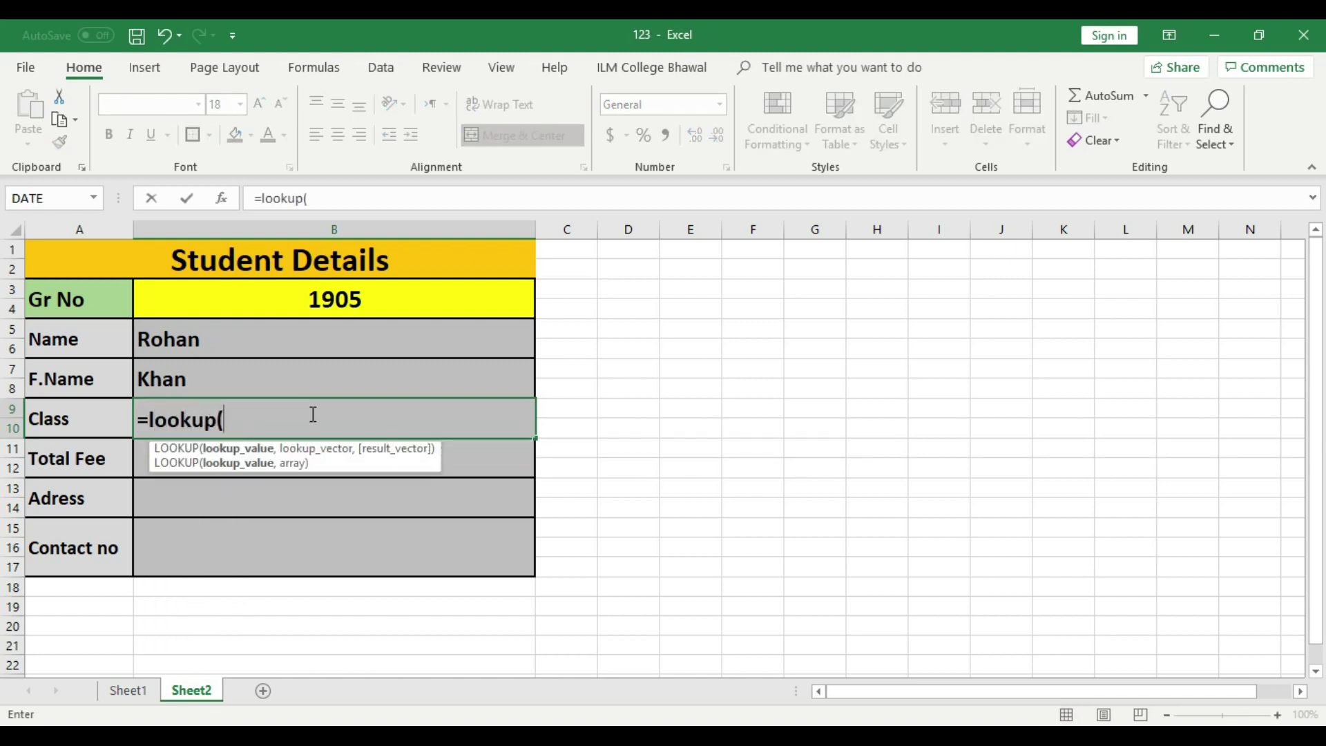
{"action": "left_click", "coordinate": [358, 298]}
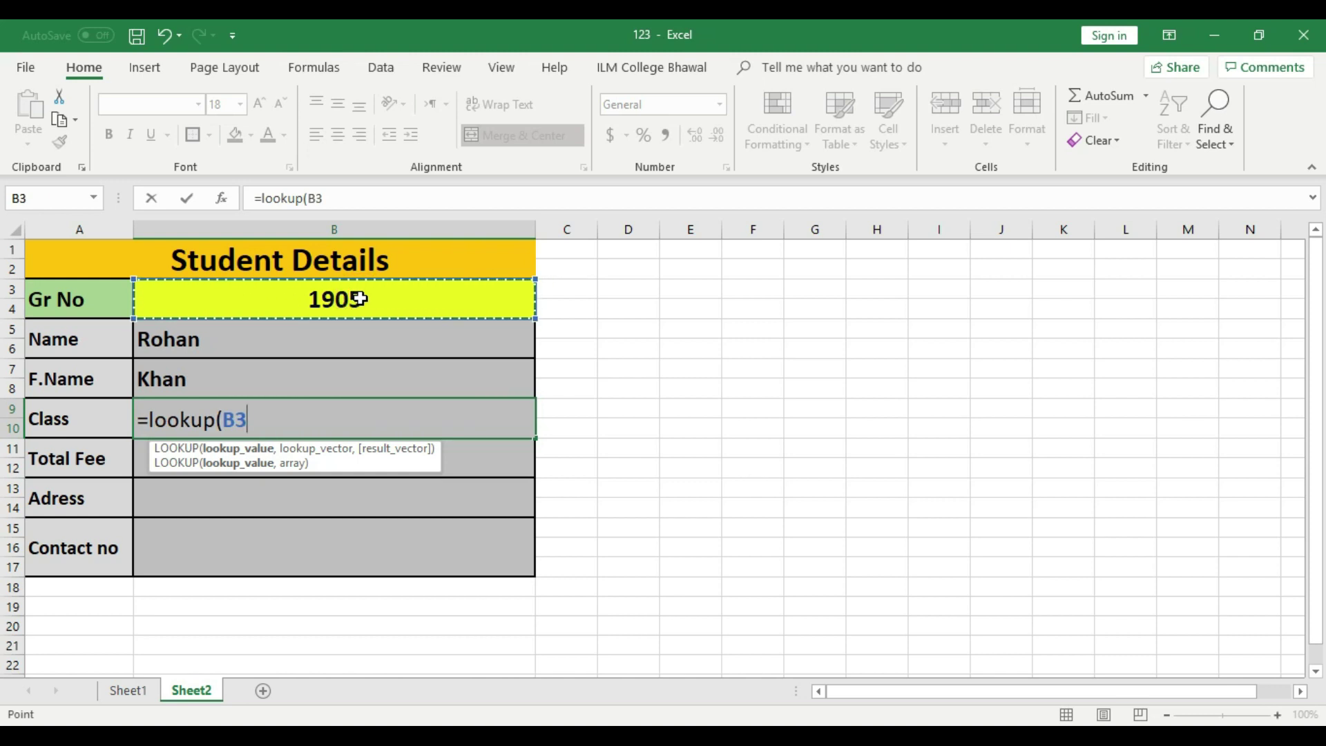
{"action": "type", "text": ","}
{"action": "left_click", "coordinate": [131, 692]}
{"action": "left_click_drag", "start_coordinate": [172, 394], "coordinate": [630, 618]}
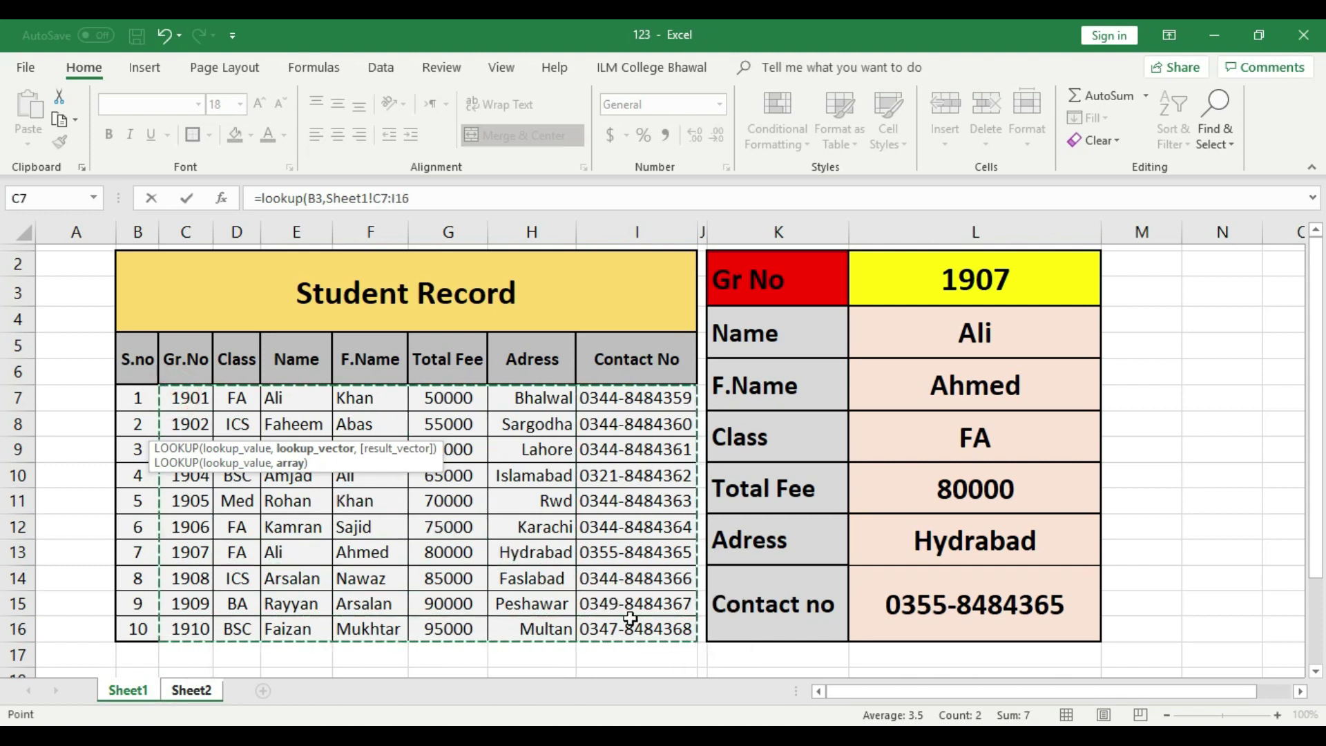
{"action": "type", "text": ","}
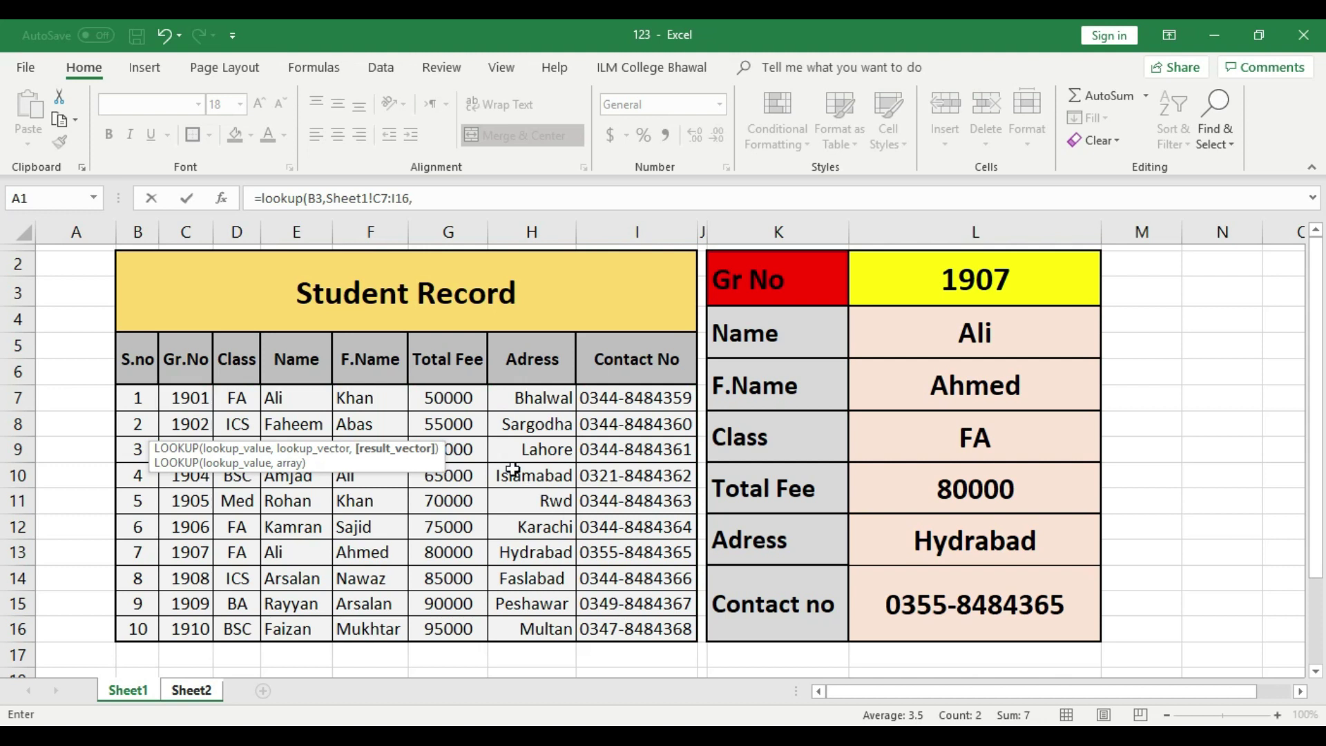
{"action": "left_click_drag", "start_coordinate": [237, 401], "coordinate": [252, 624]}
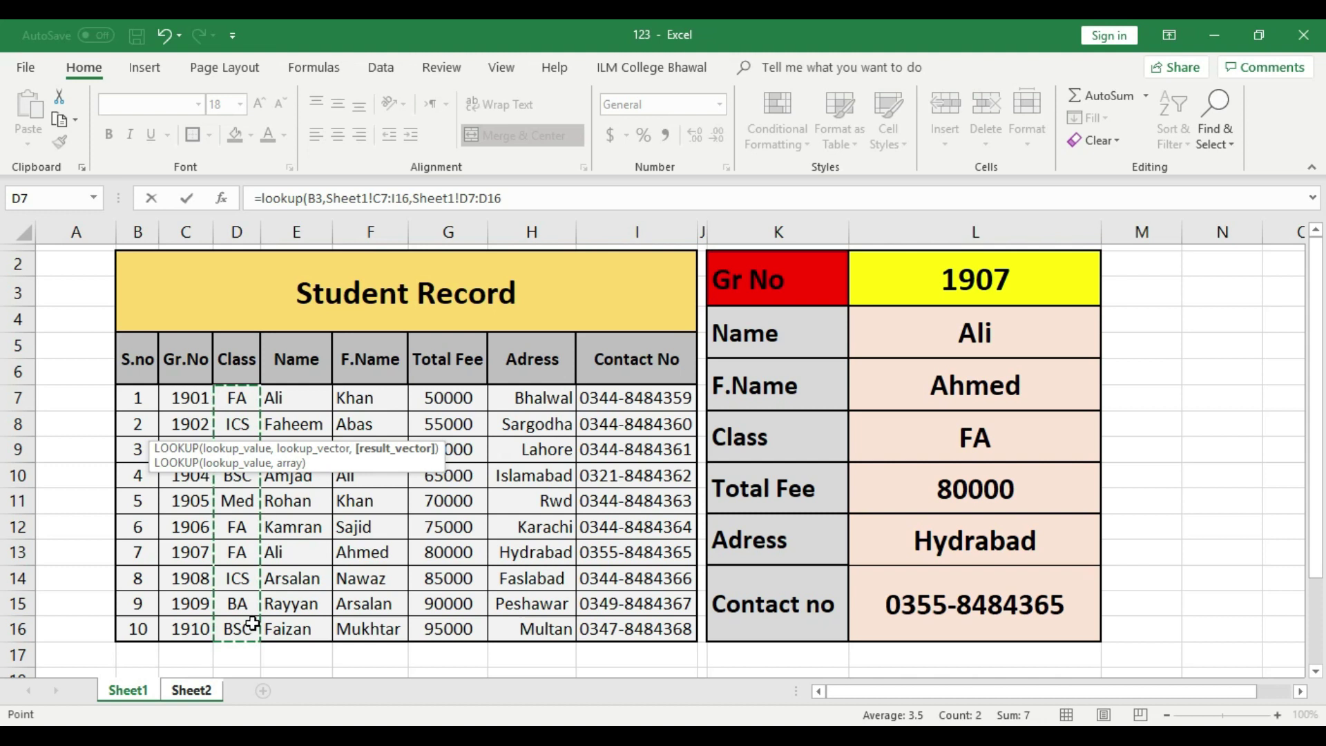
{"action": "key", "text": "Return"}
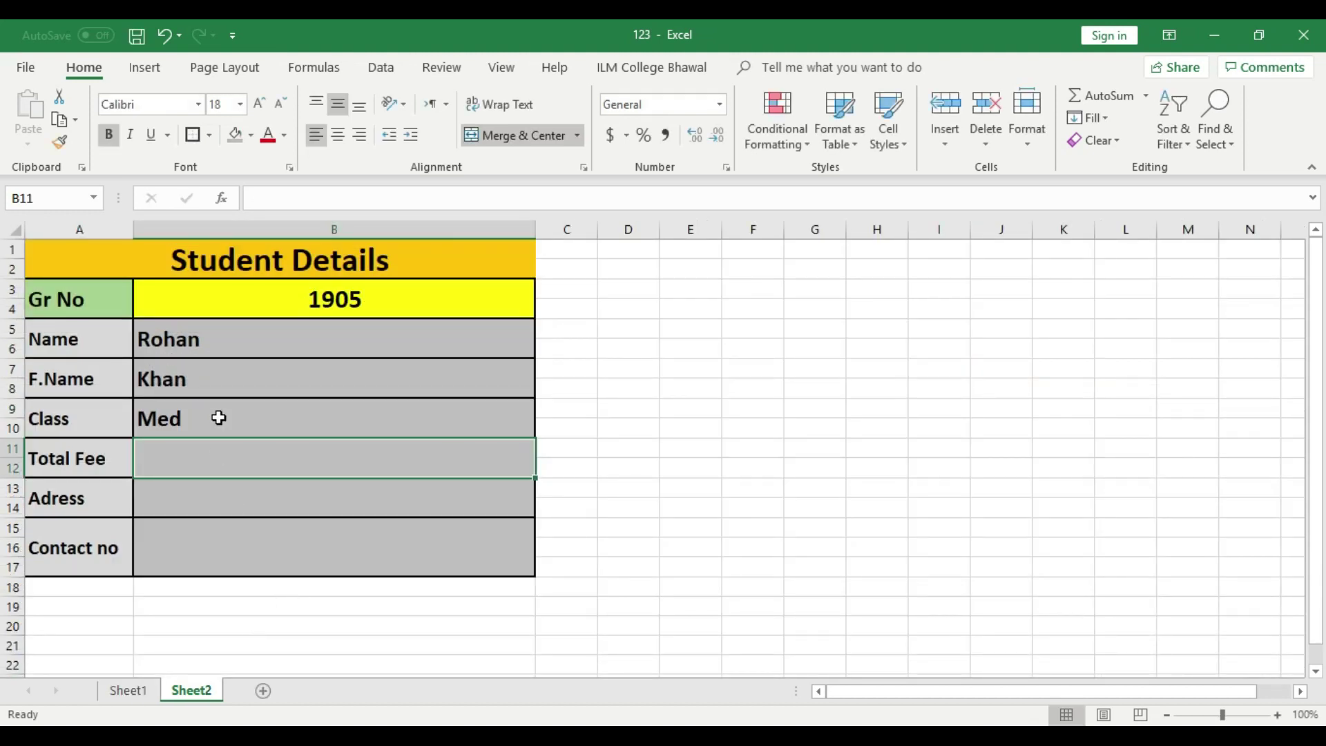
Step: Change the Gr No cell B3 of the Student Details form to the Gr No listed in Sheet1 cell C15
{"action": "left_click", "coordinate": [284, 487]}
{"action": "left_click", "coordinate": [278, 552]}
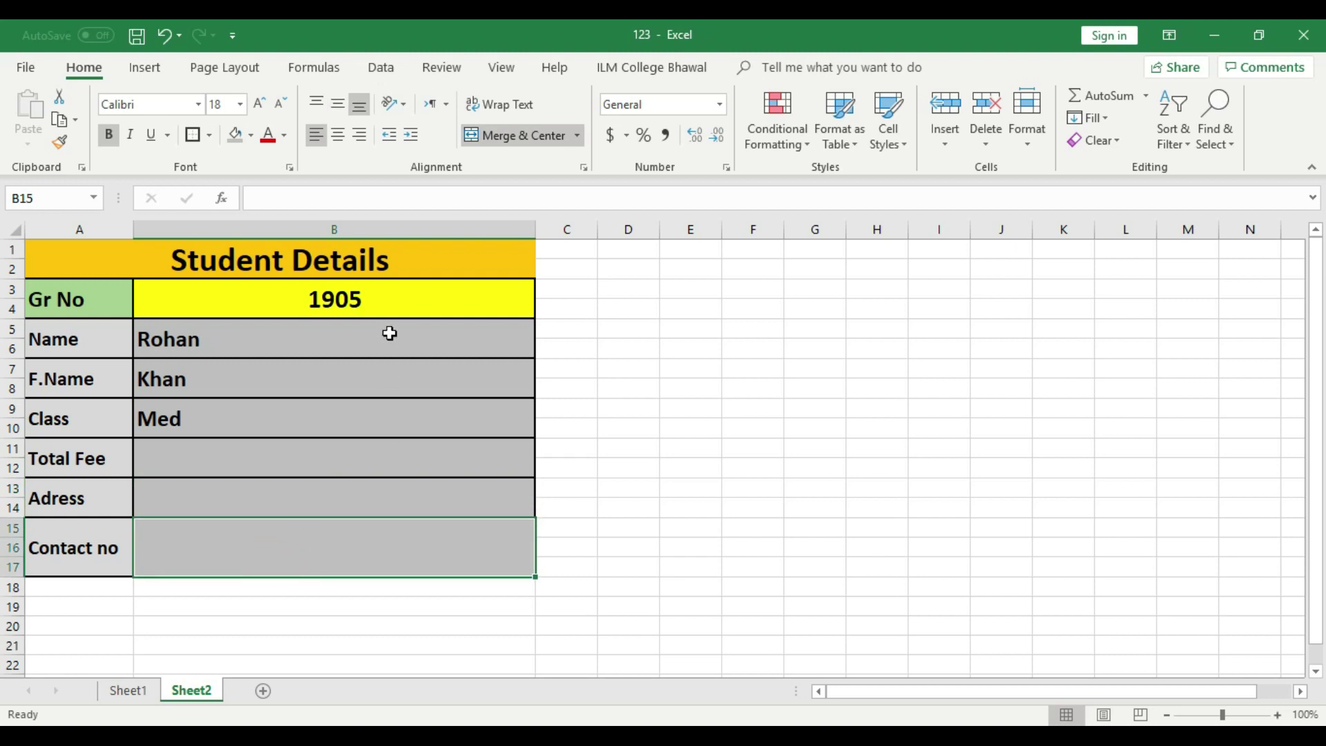
{"action": "left_click", "coordinate": [375, 299]}
{"action": "double_click", "coordinate": [376, 299]}
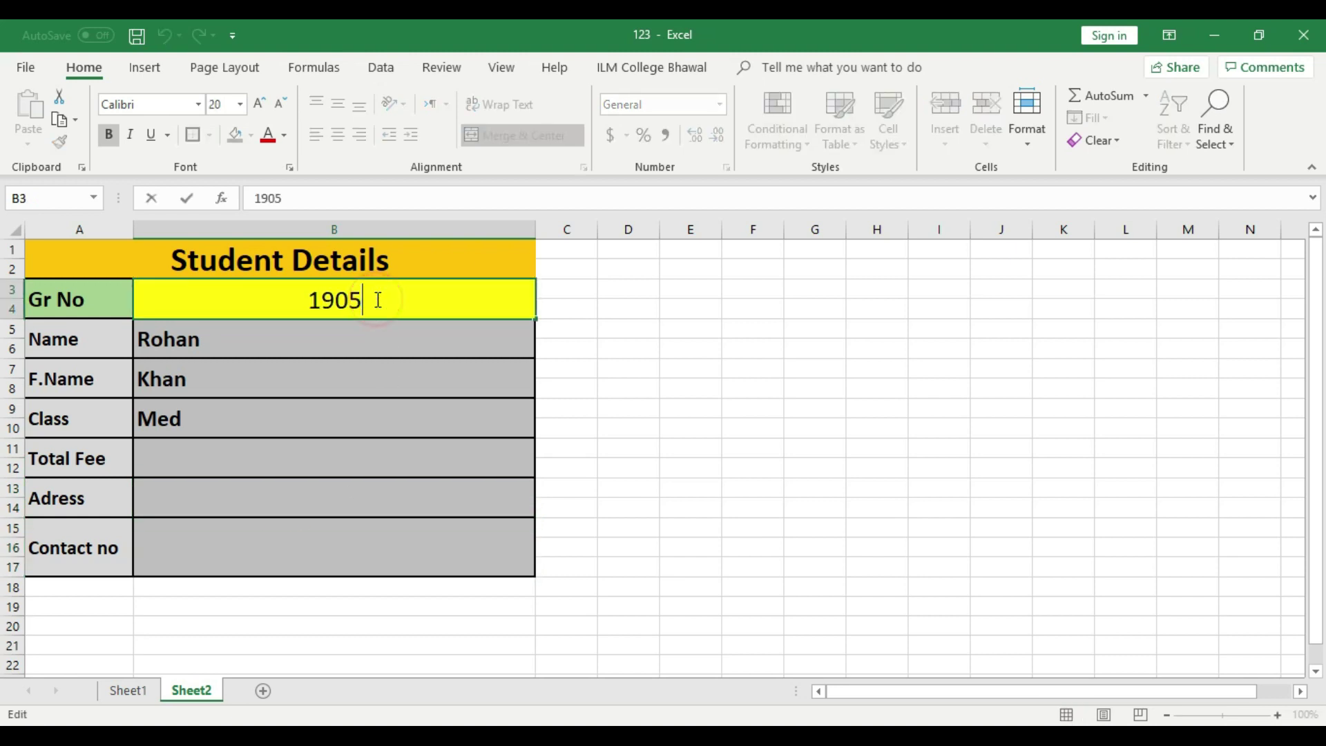
{"action": "key", "text": "BackSpace"}
{"action": "type", "text": "9"}
{"action": "key", "text": "Return"}
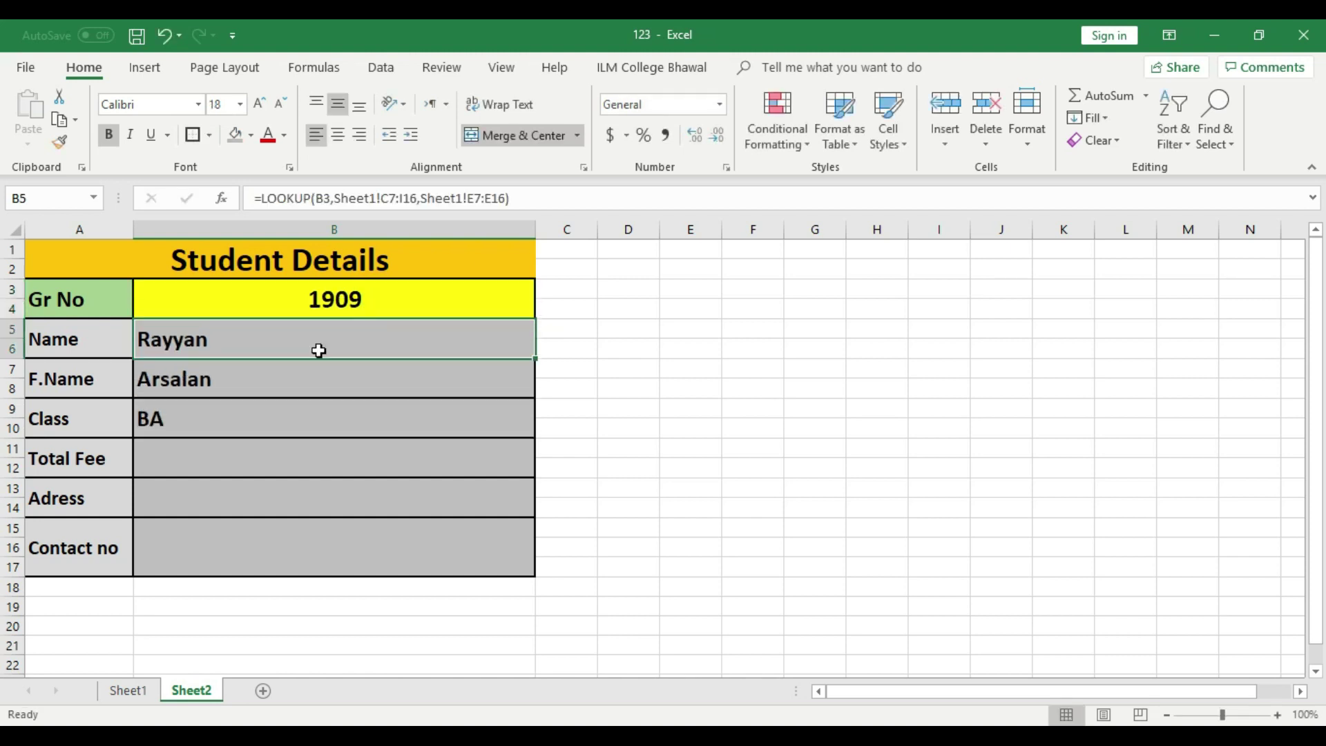
Step: Check the form's Name, F.Name and Class cells against the matching Gr No row of the Sheet1 table
{"action": "left_click", "coordinate": [196, 384]}
{"action": "left_click", "coordinate": [196, 413]}
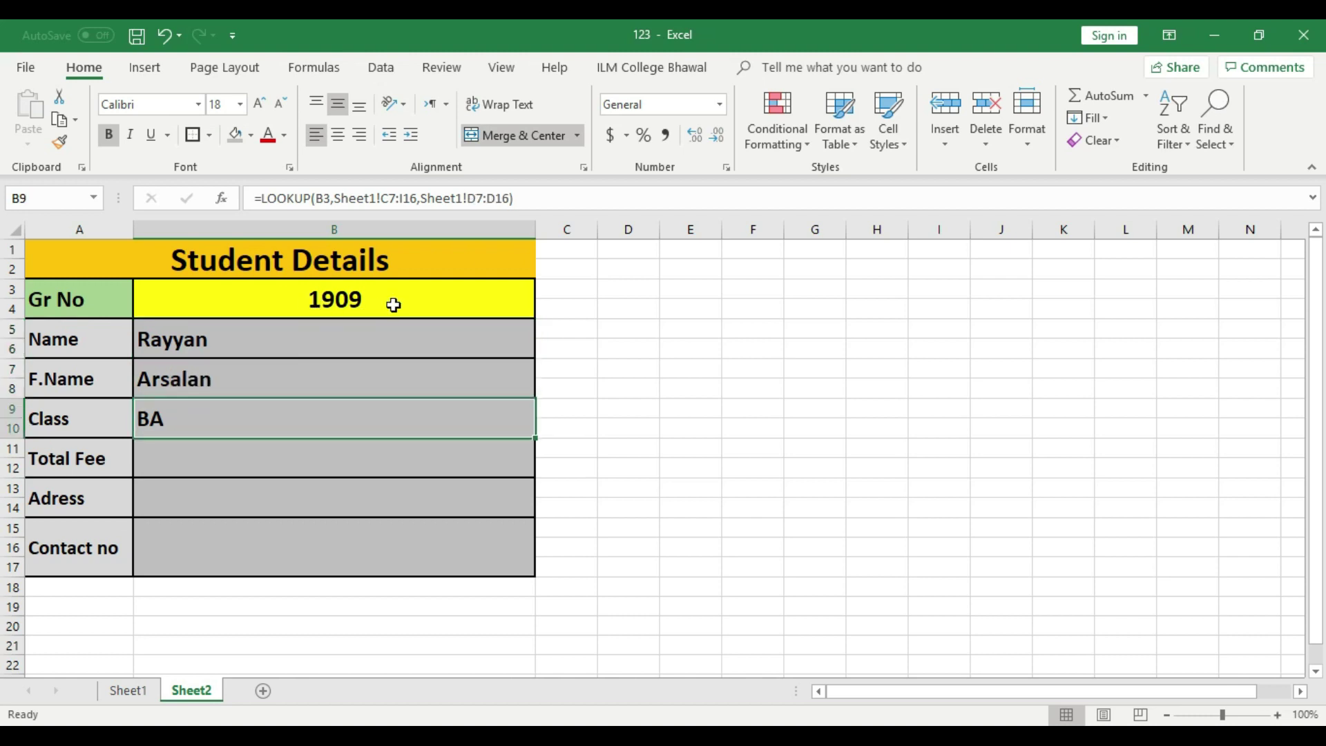
{"action": "left_click", "coordinate": [237, 326]}
{"action": "left_click", "coordinate": [254, 376]}
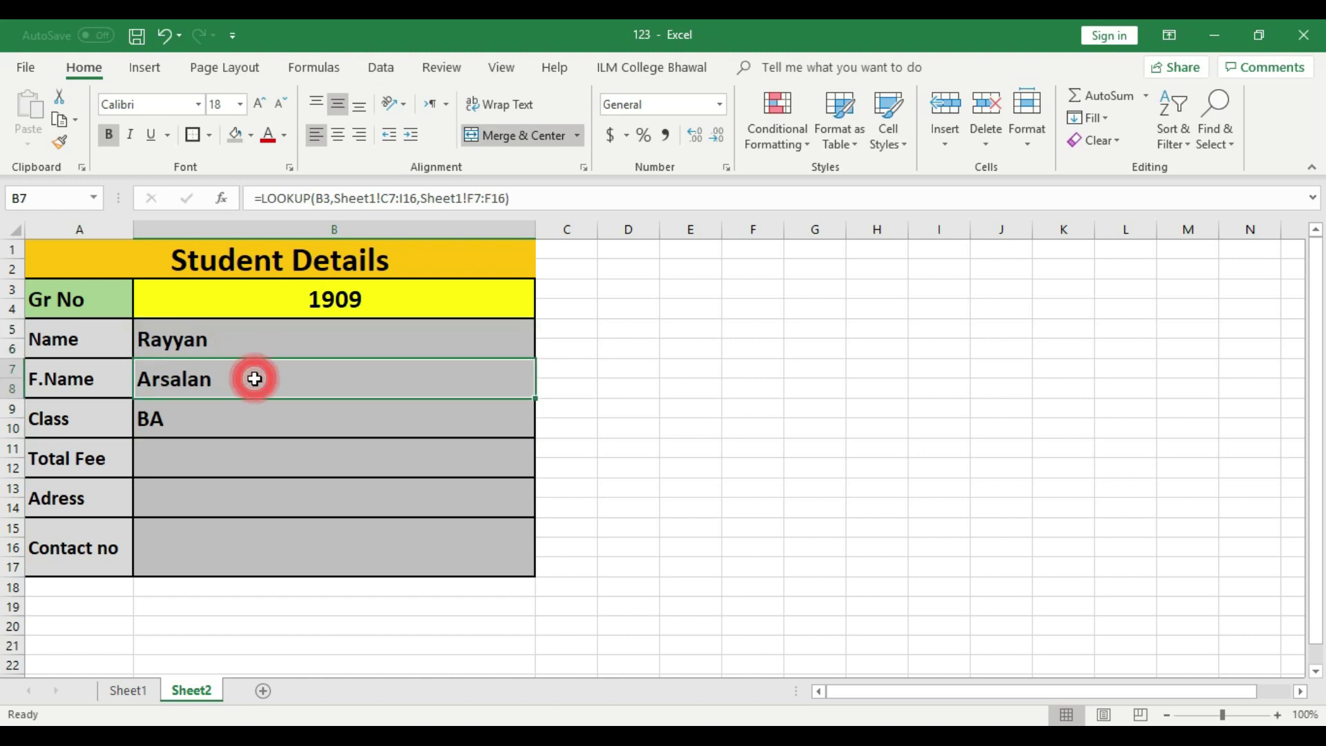
{"action": "left_click", "coordinate": [256, 423]}
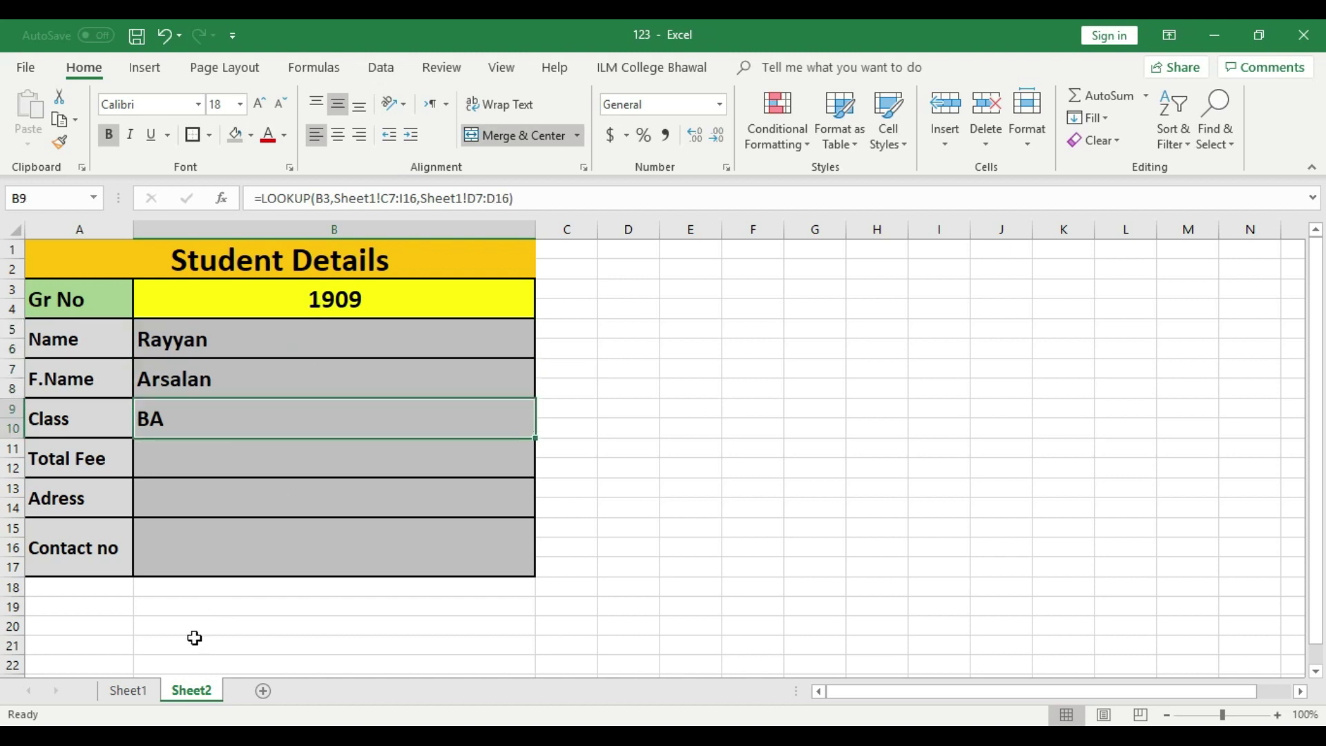
{"action": "left_click", "coordinate": [129, 690]}
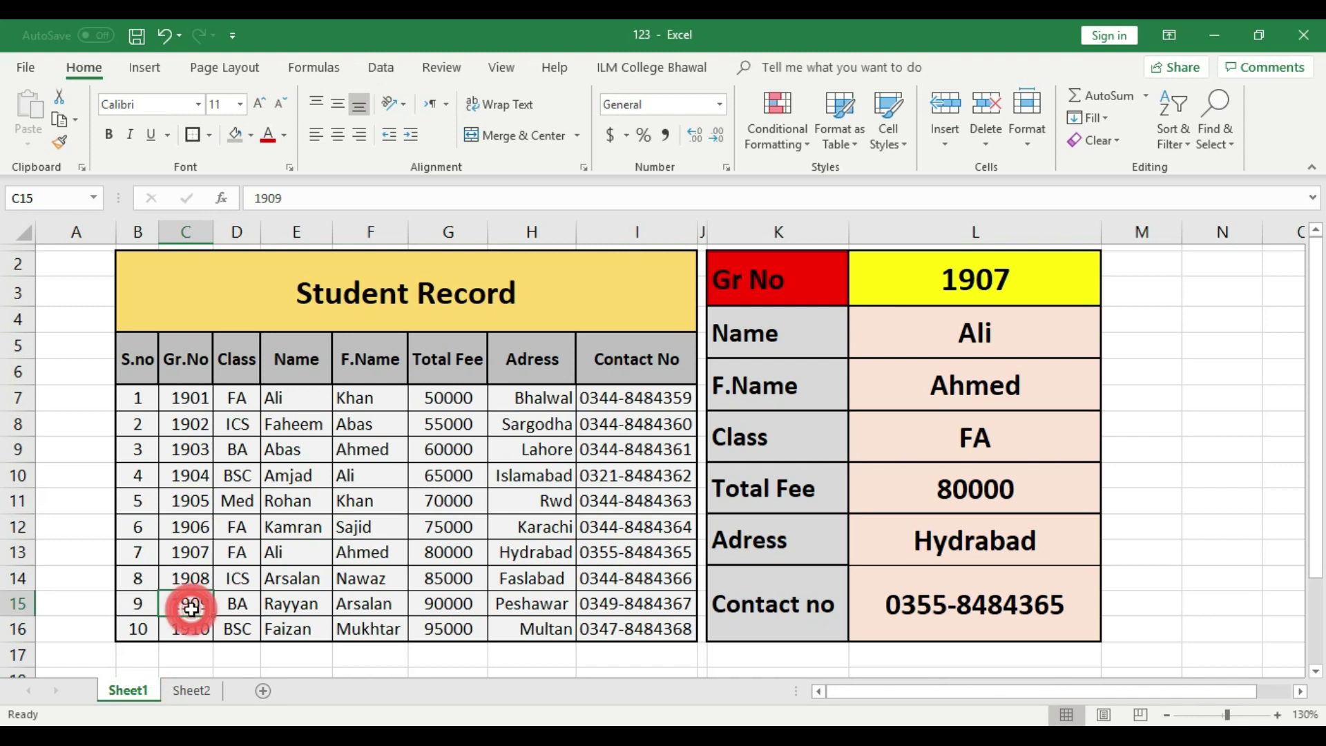
Step: Compare the name cells in row 15 of Sheet1's table with the Name, F.Name and Class cells on Sheet2
{"action": "left_click", "coordinate": [293, 605]}
{"action": "left_click", "coordinate": [361, 606]}
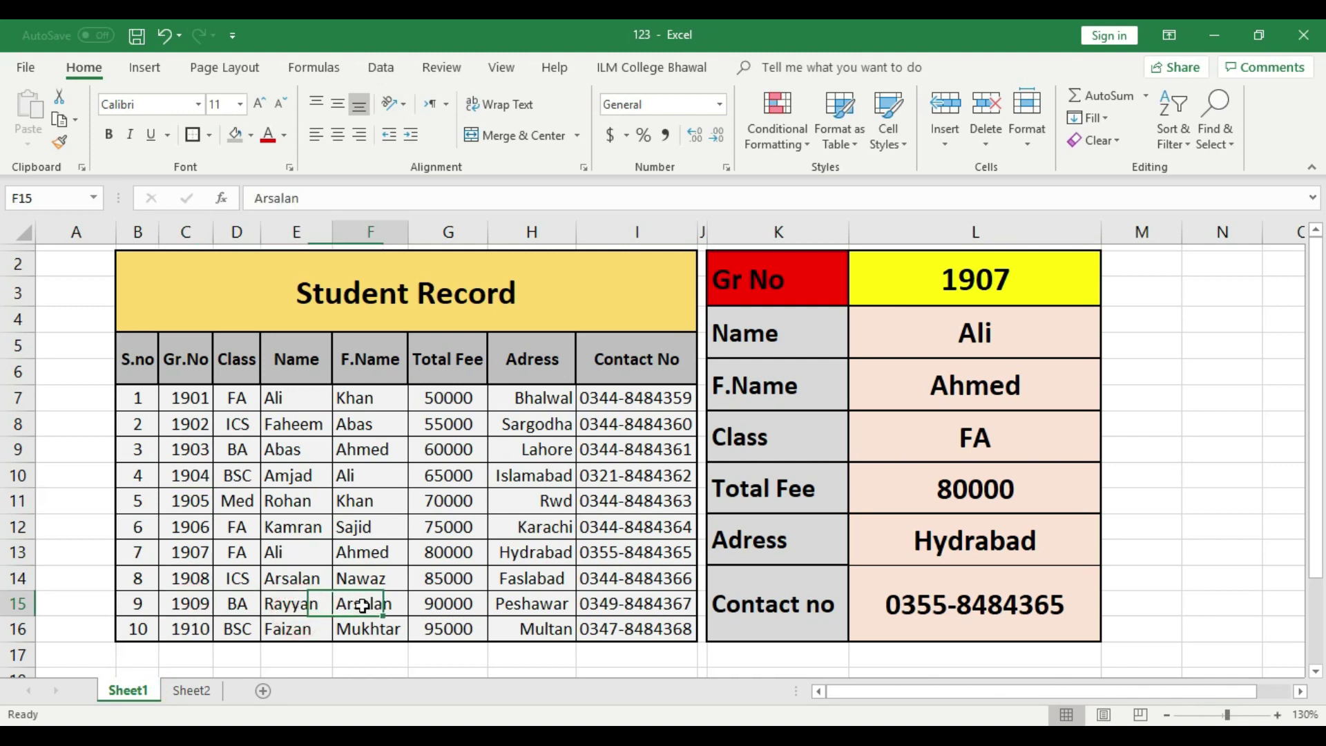
{"action": "left_click", "coordinate": [191, 690]}
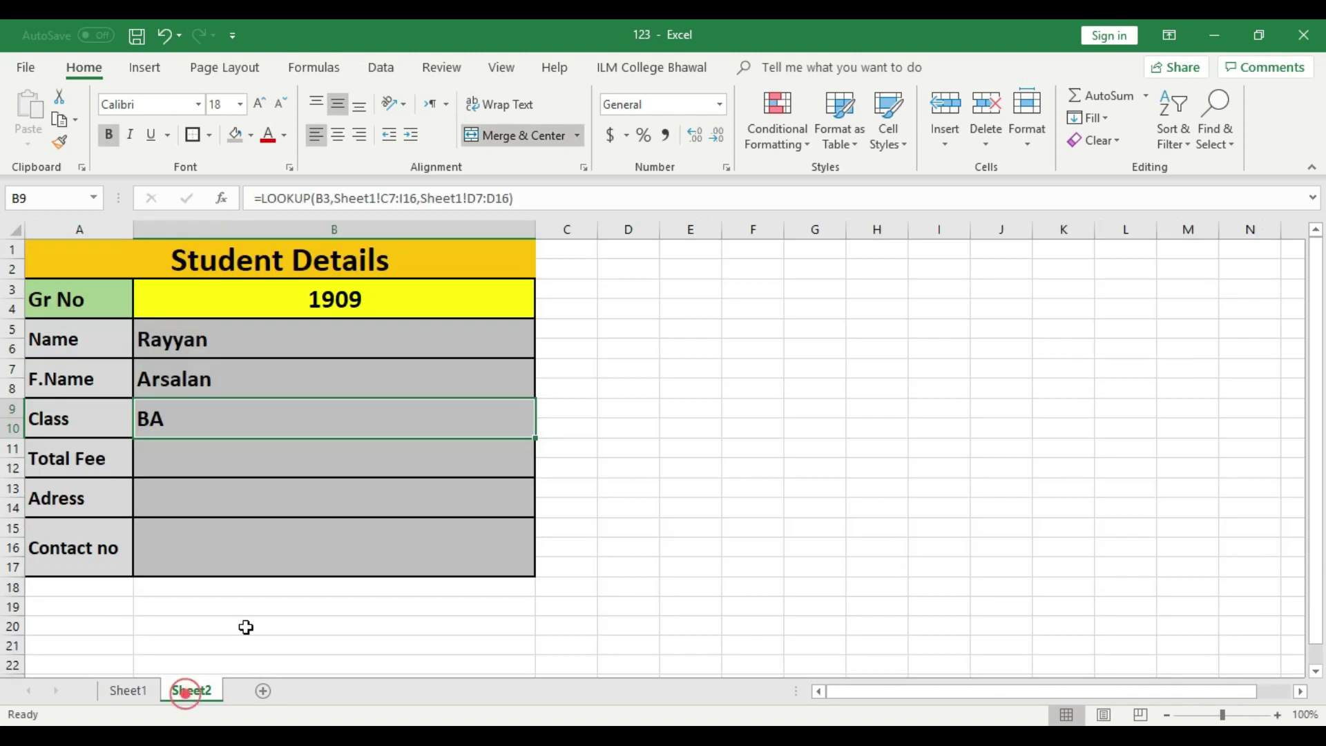
{"action": "left_click", "coordinate": [207, 339]}
{"action": "left_click", "coordinate": [211, 381]}
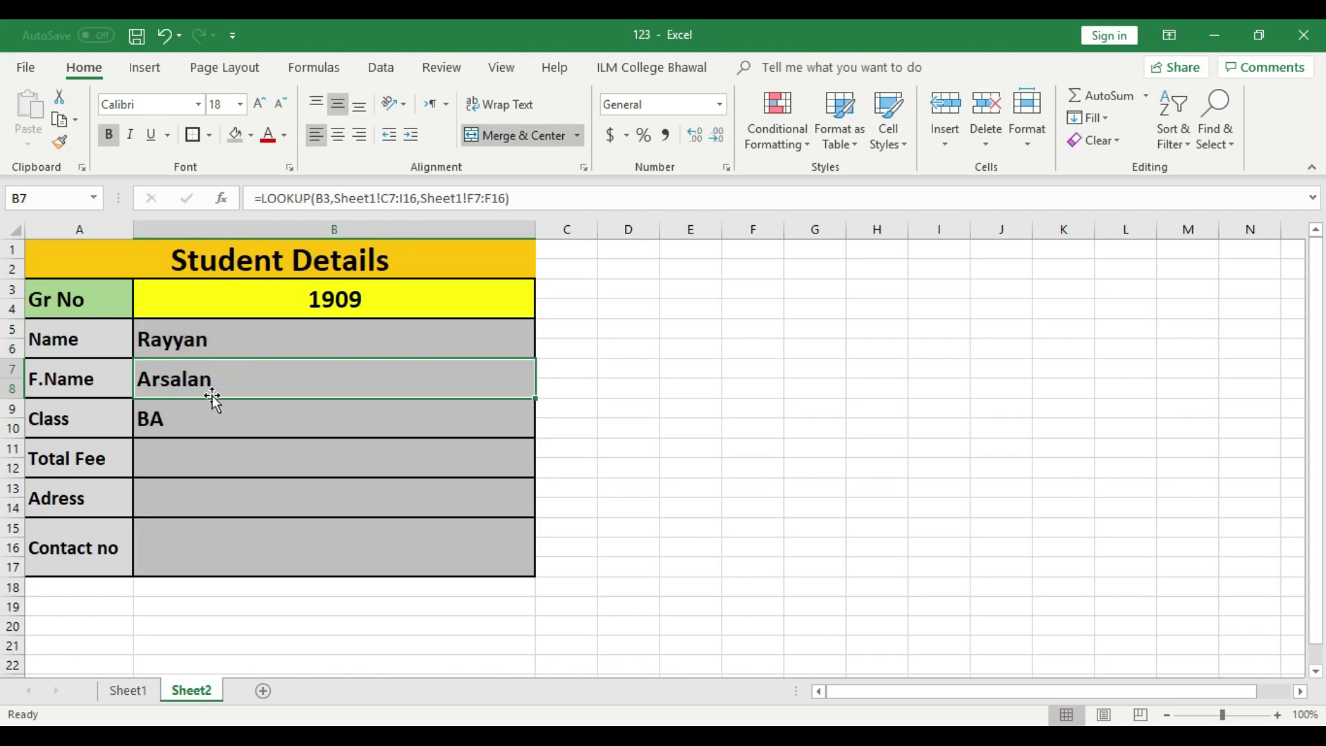
{"action": "left_click", "coordinate": [211, 416]}
Step: Try =LOOKUP(Sheet1!C7:I16,Sheet1!G7:G16) in the Total Fee cell B11 of the Student Details form and clear the cell again
{"action": "left_click", "coordinate": [210, 454]}
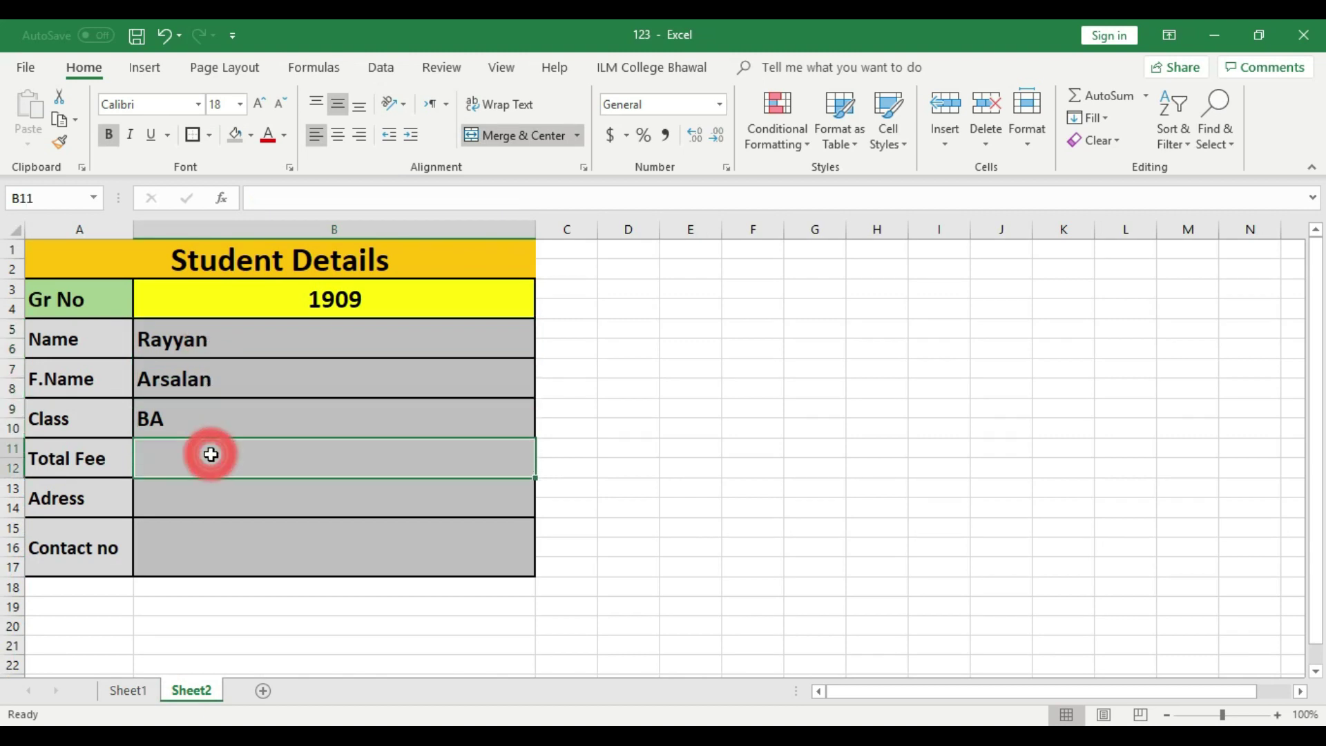
{"action": "type", "text": "=look"}
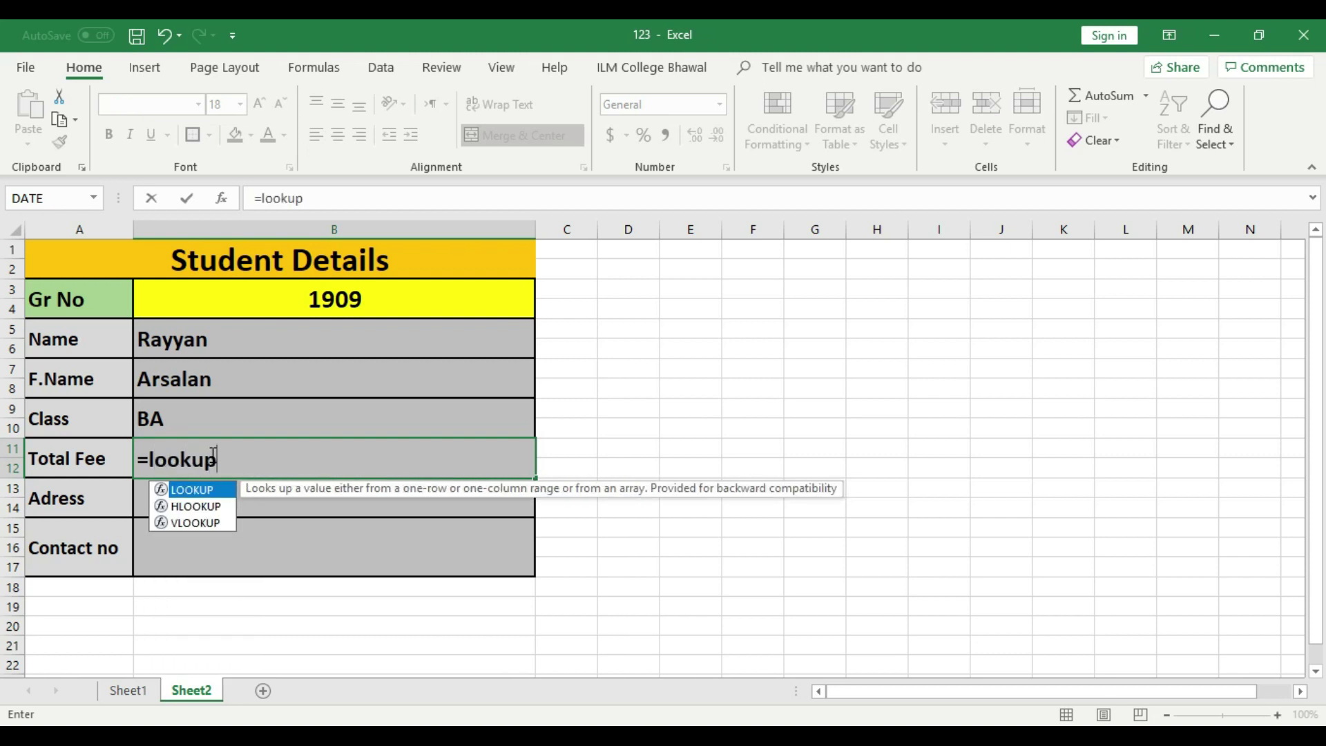
{"action": "type", "text": "up"}
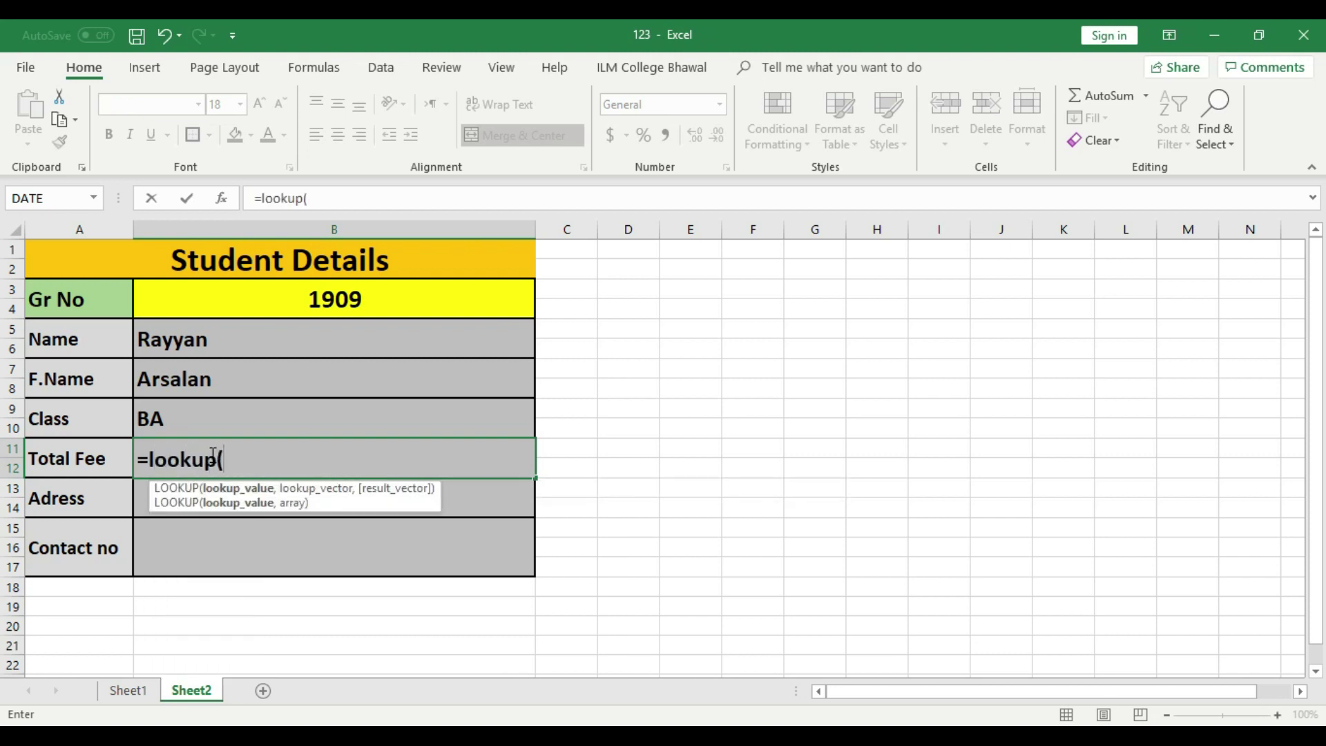
{"action": "left_click", "coordinate": [338, 300]}
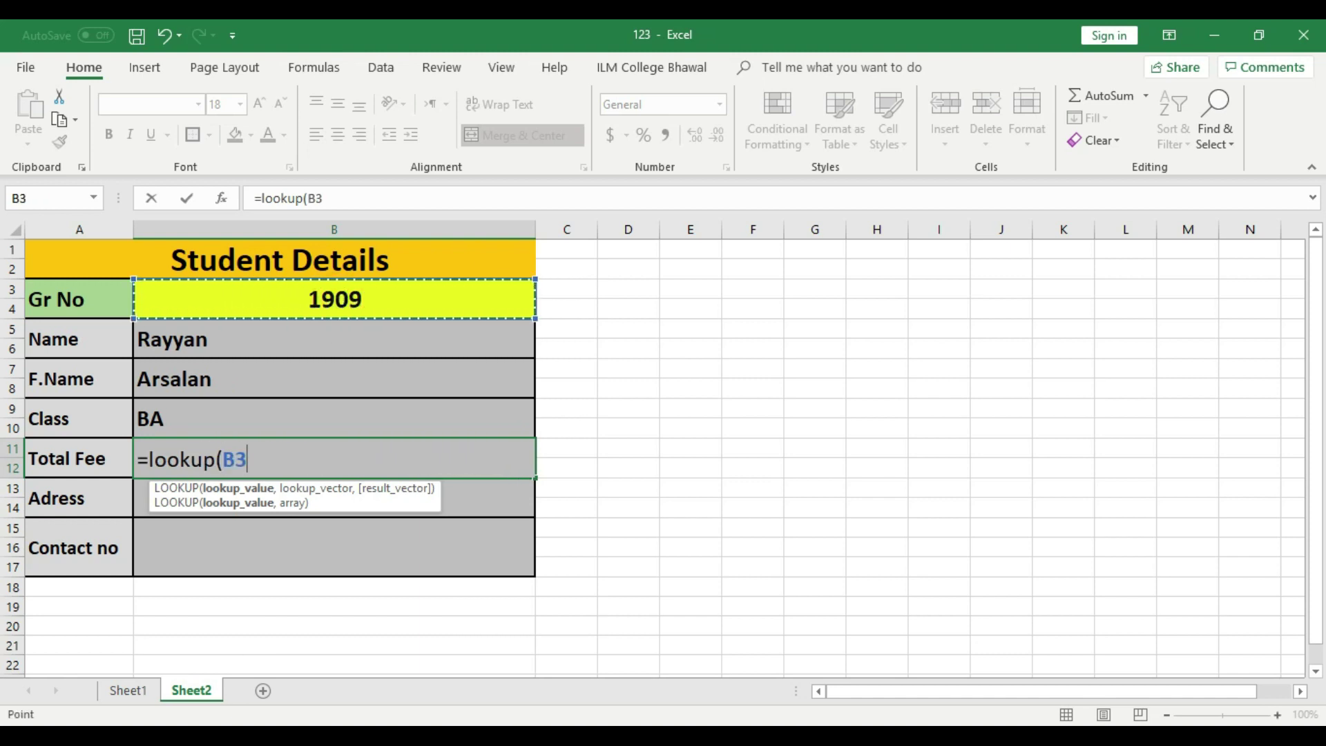
{"action": "left_click", "coordinate": [131, 693]}
{"action": "left_click_drag", "start_coordinate": [181, 403], "coordinate": [600, 625]}
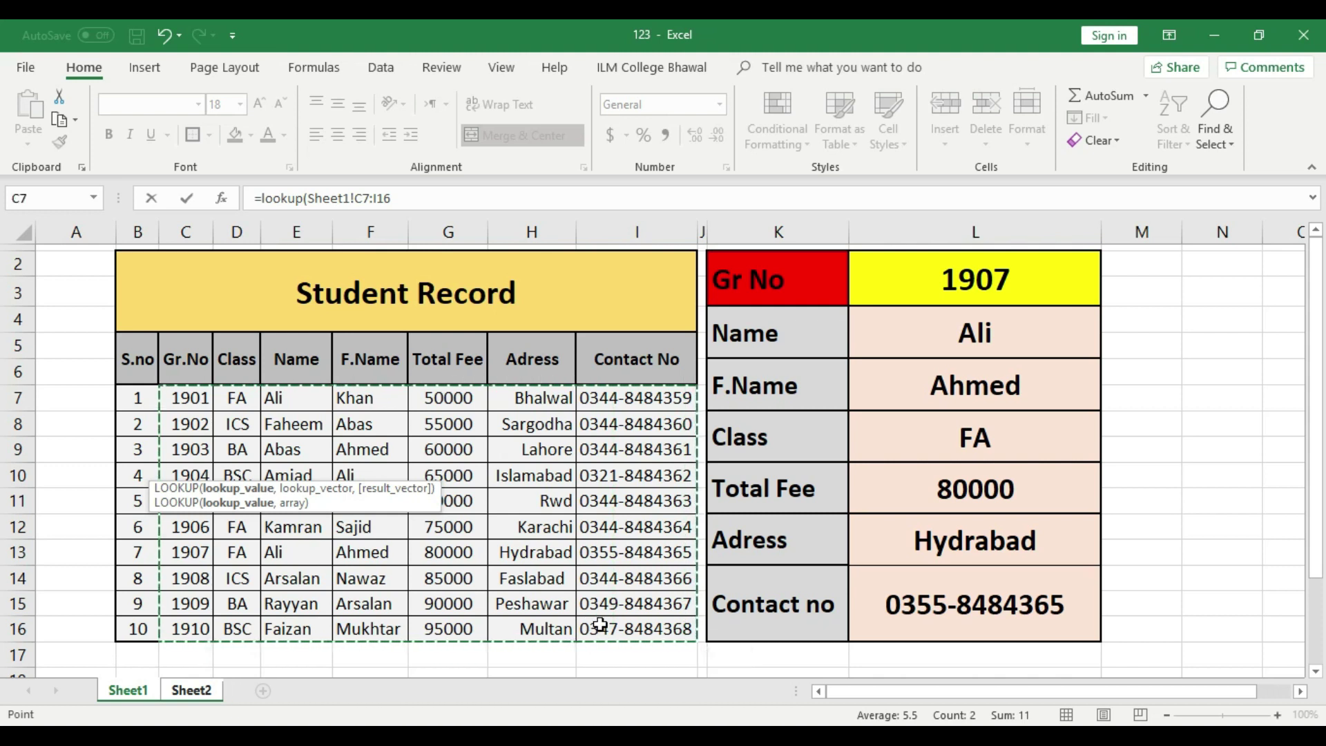
{"action": "type", "text": ","}
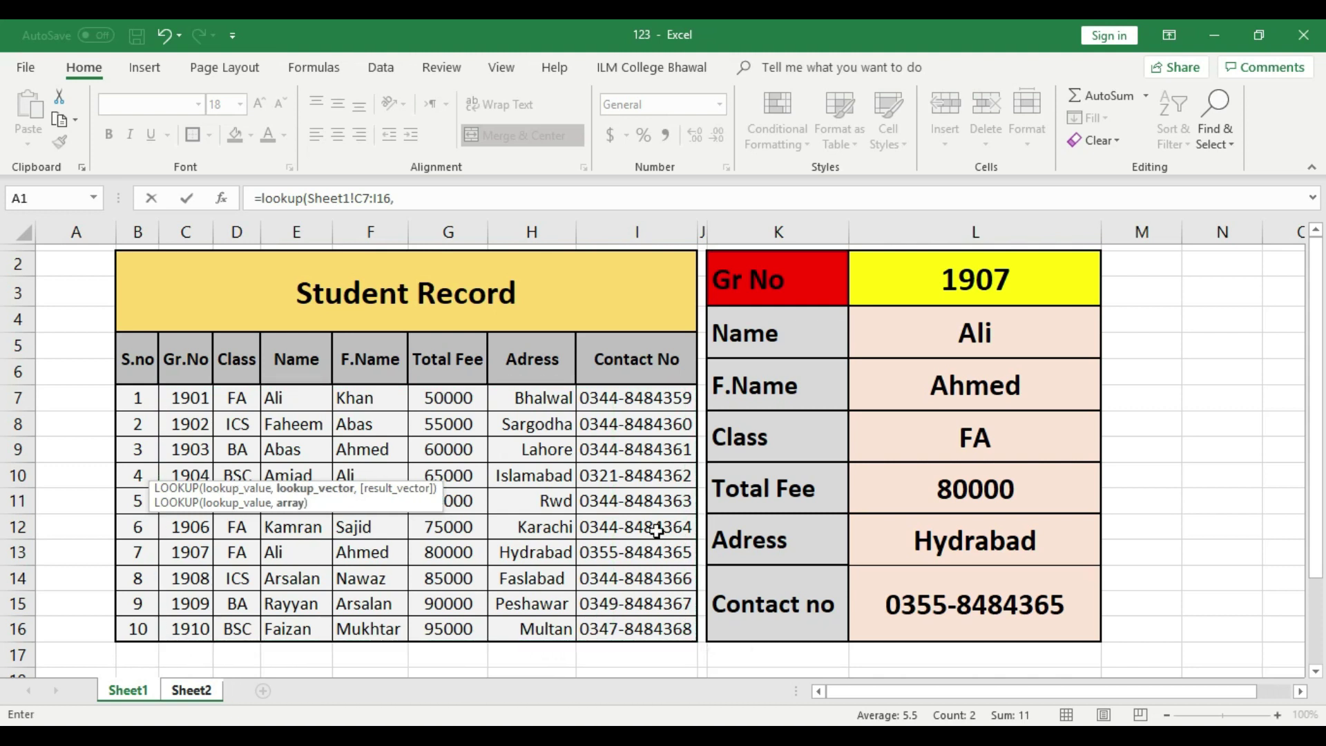
{"action": "left_click_drag", "start_coordinate": [468, 396], "coordinate": [469, 629]}
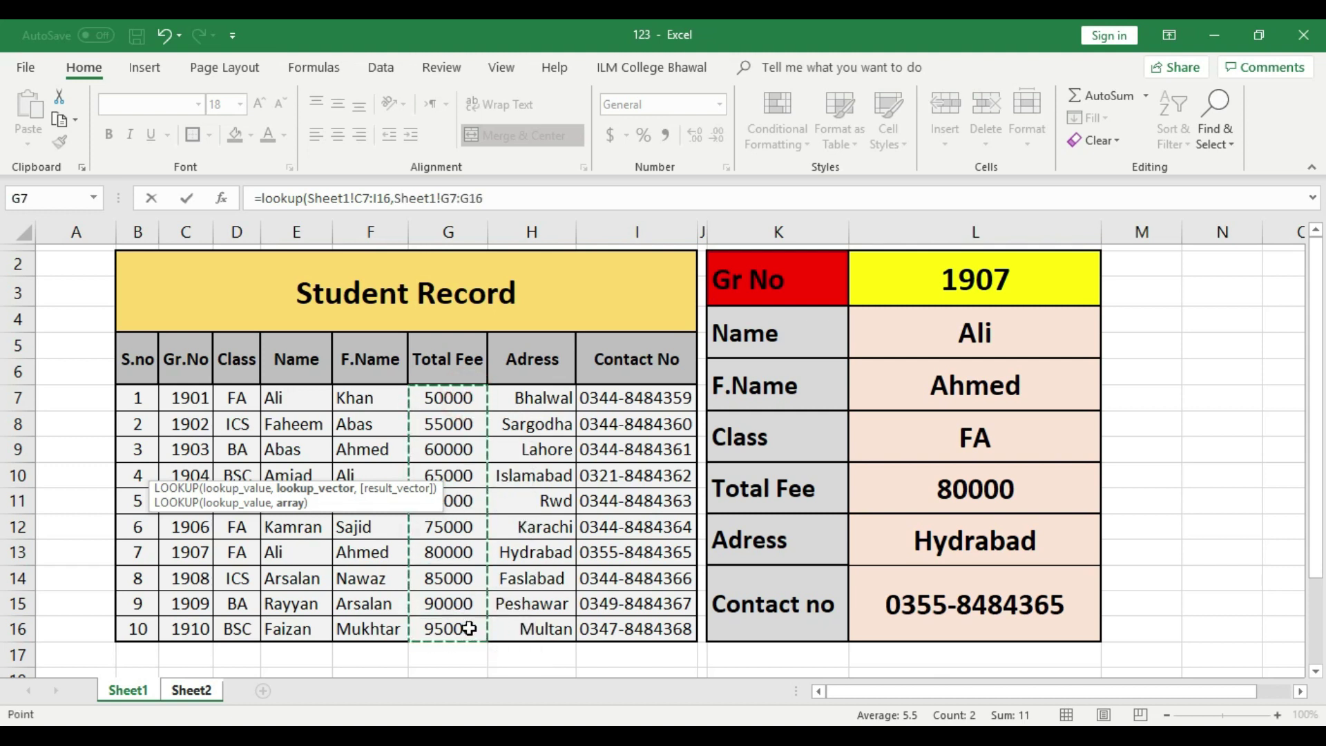
{"action": "key", "text": "Return"}
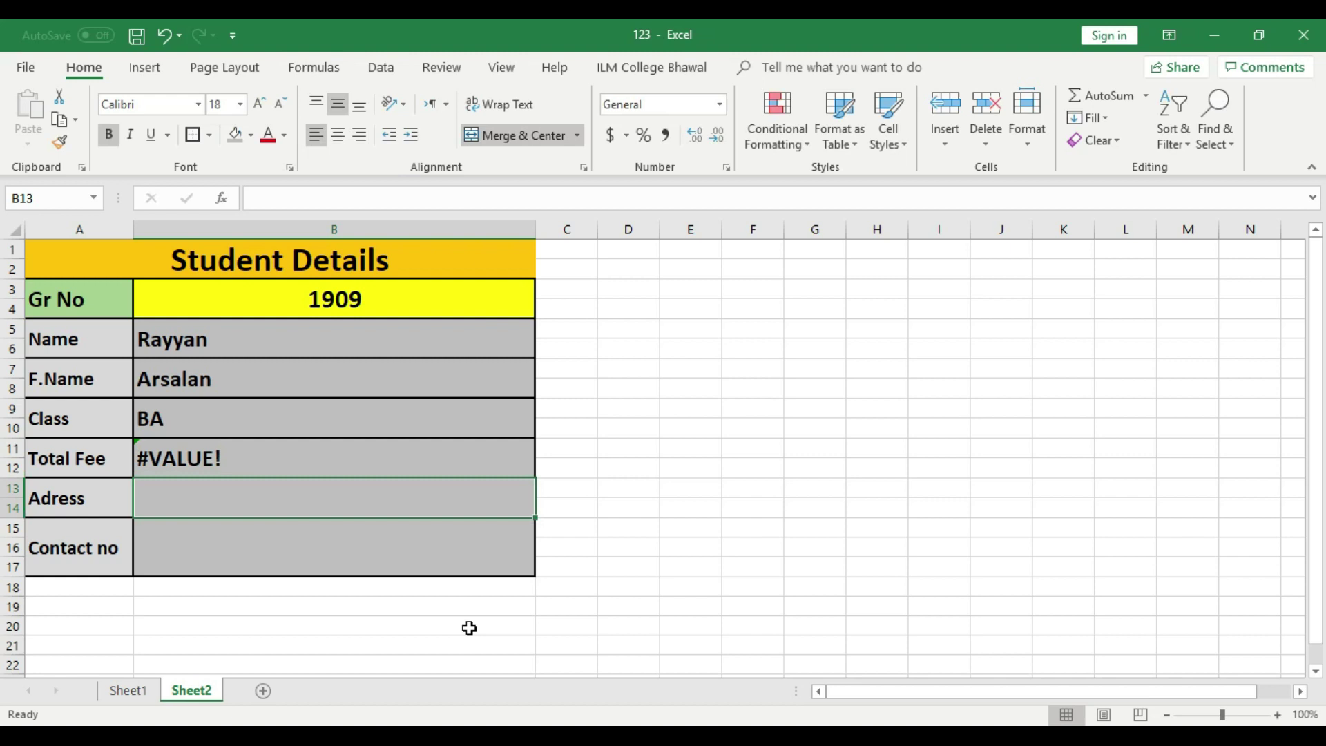
{"action": "left_click", "coordinate": [312, 456]}
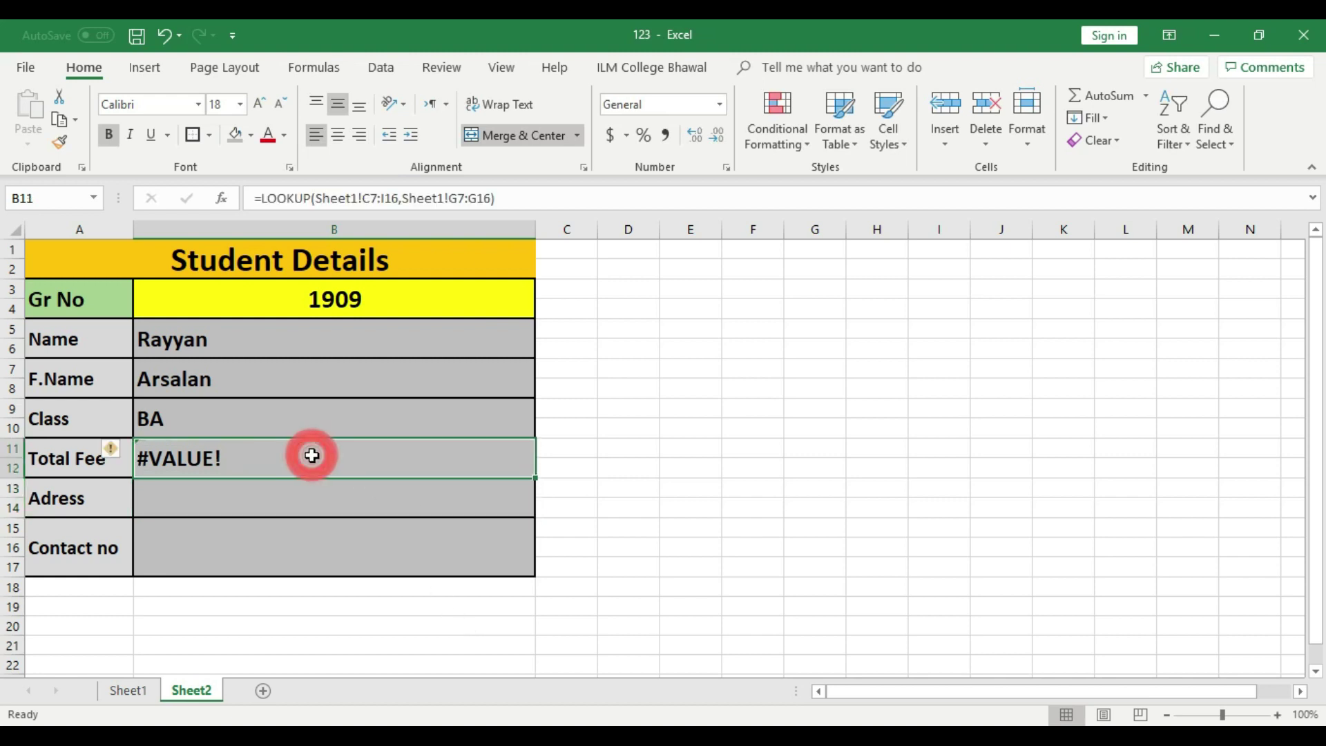
{"action": "key", "text": "Delete"}
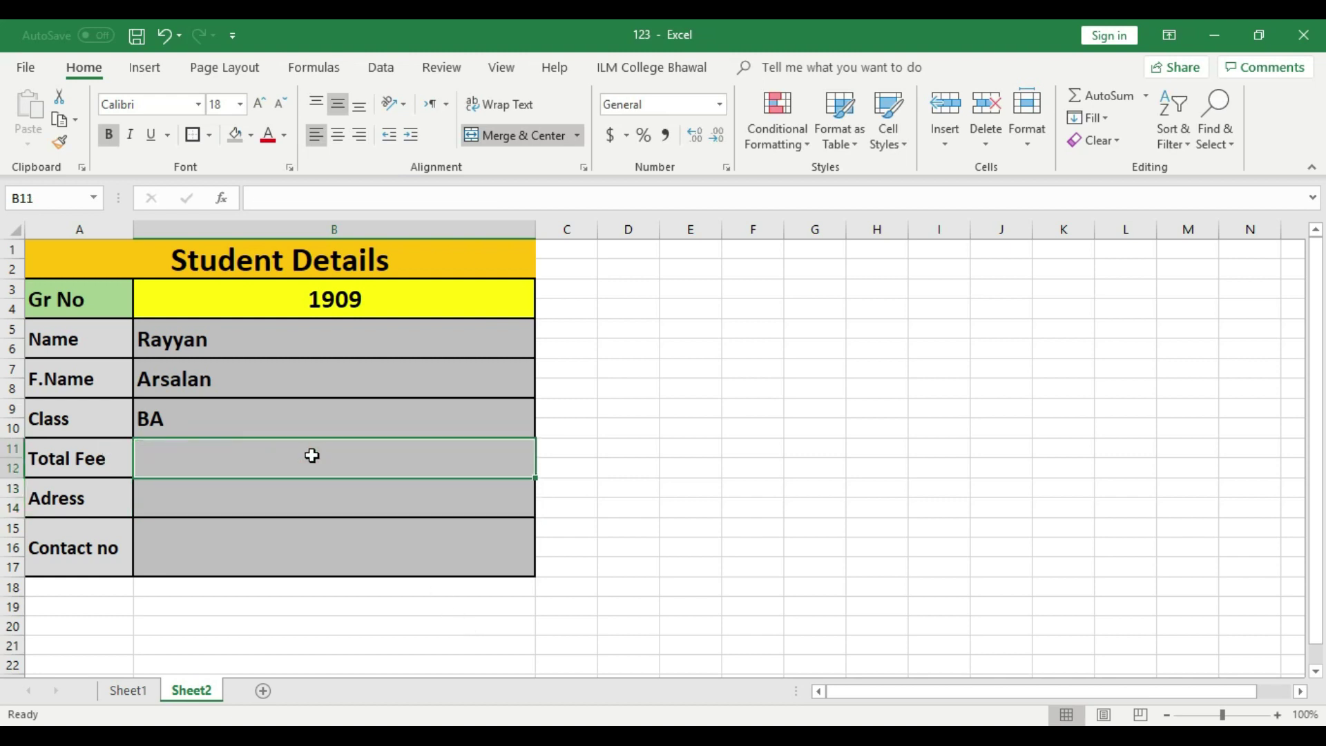
Step: Enter =LOOKUP(B3,Sheet1!C7:I16,Sheet1!G7:G16) in the Total Fee cell B11 of the Student Details form
{"action": "type", "text": "="}
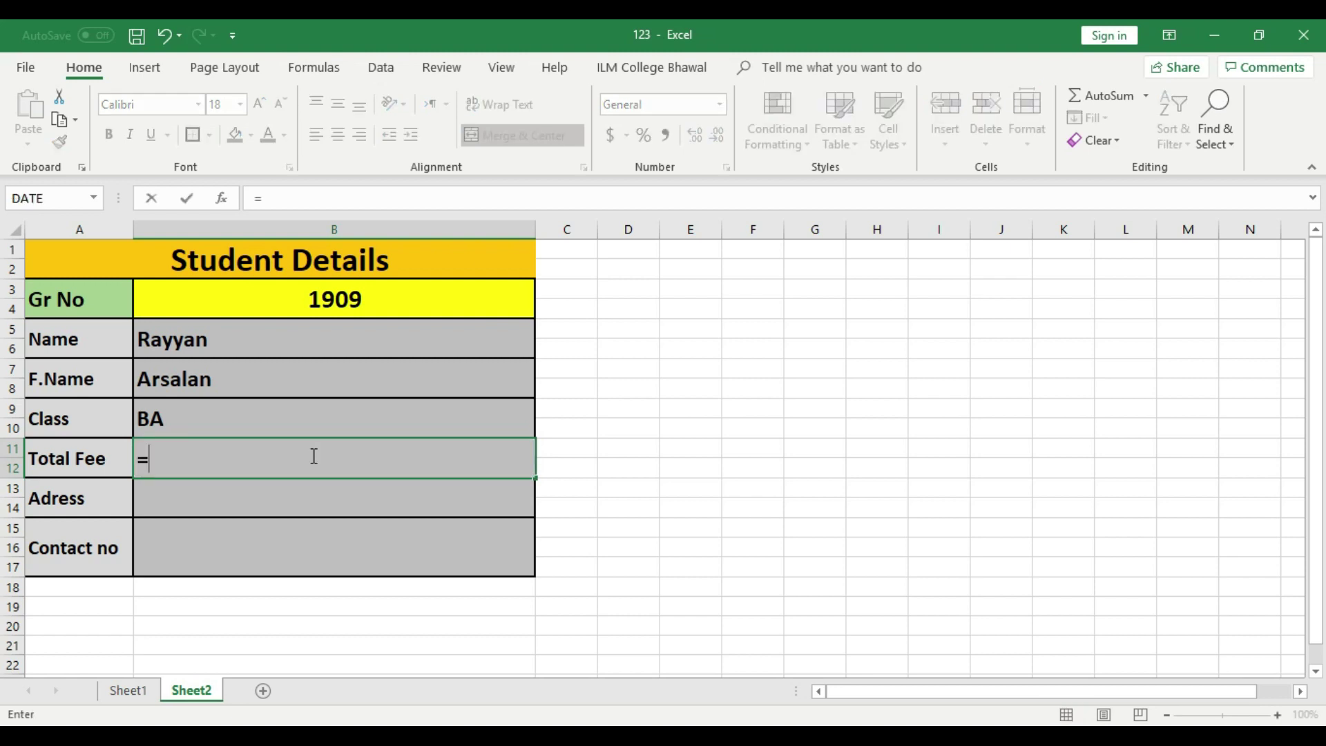
{"action": "type", "text": "lookup("}
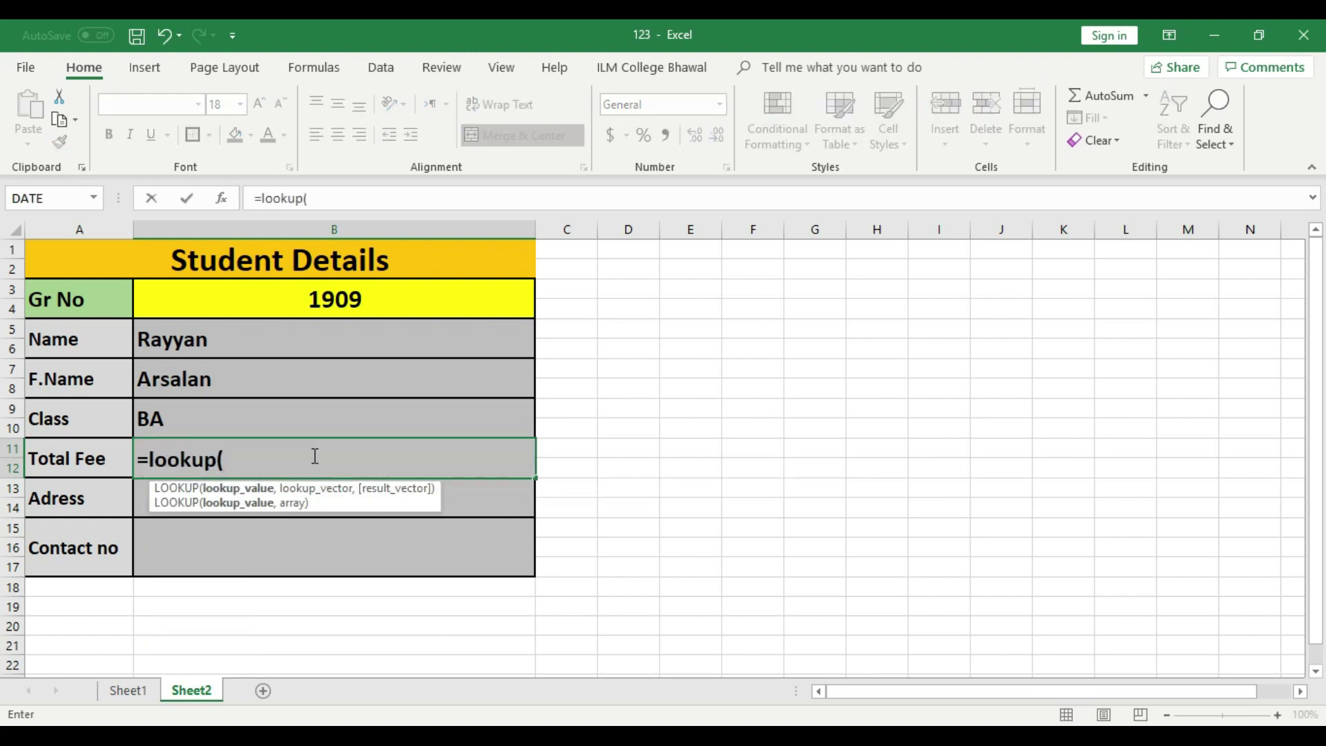
{"action": "left_click", "coordinate": [357, 299]}
{"action": "type", "text": ","}
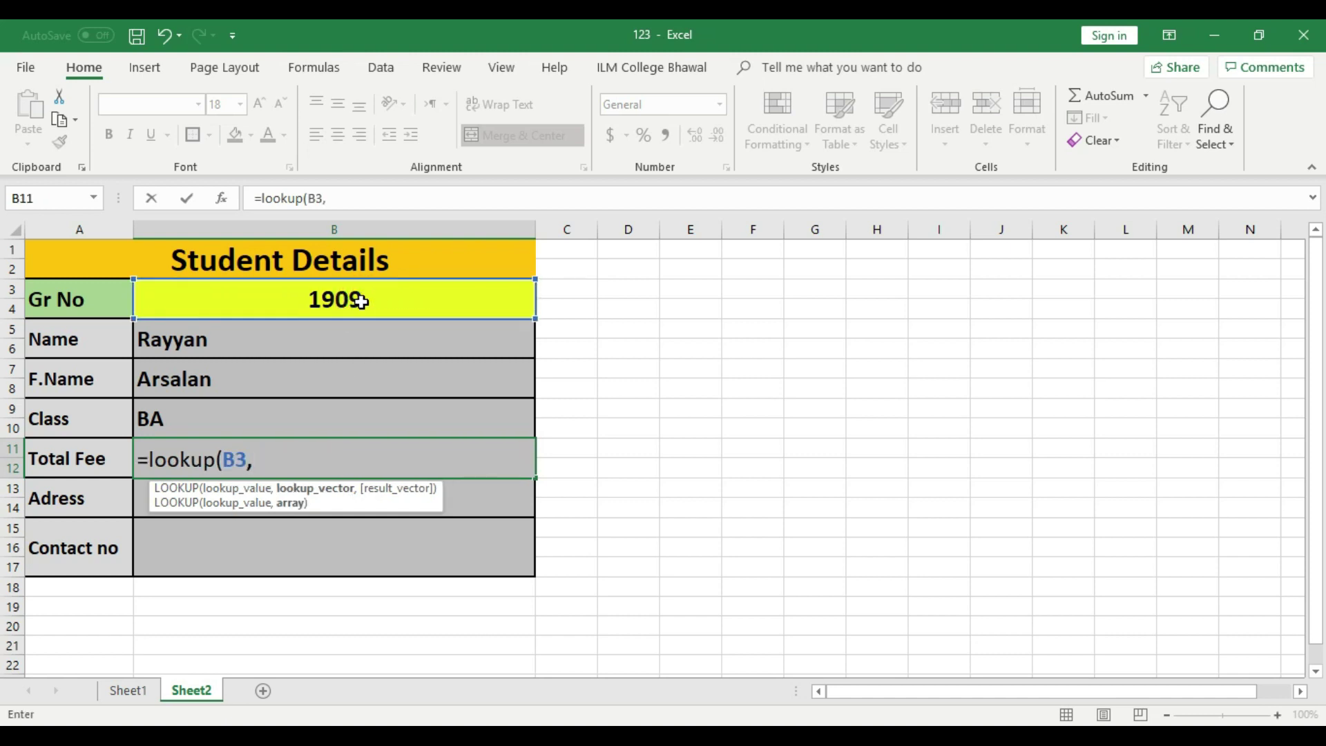
{"action": "left_click", "coordinate": [145, 691]}
{"action": "left_click_drag", "start_coordinate": [173, 396], "coordinate": [620, 618]}
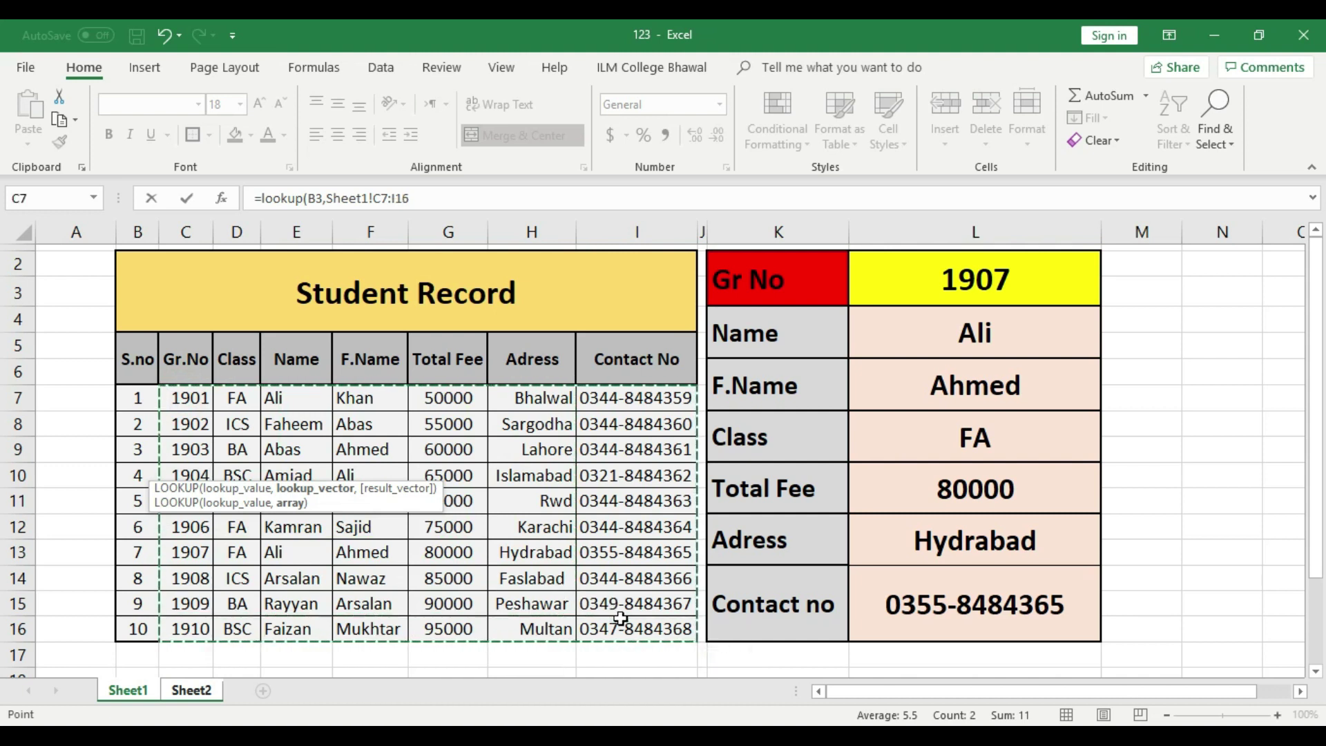
{"action": "type", "text": ","}
{"action": "left_click_drag", "start_coordinate": [457, 393], "coordinate": [468, 624]}
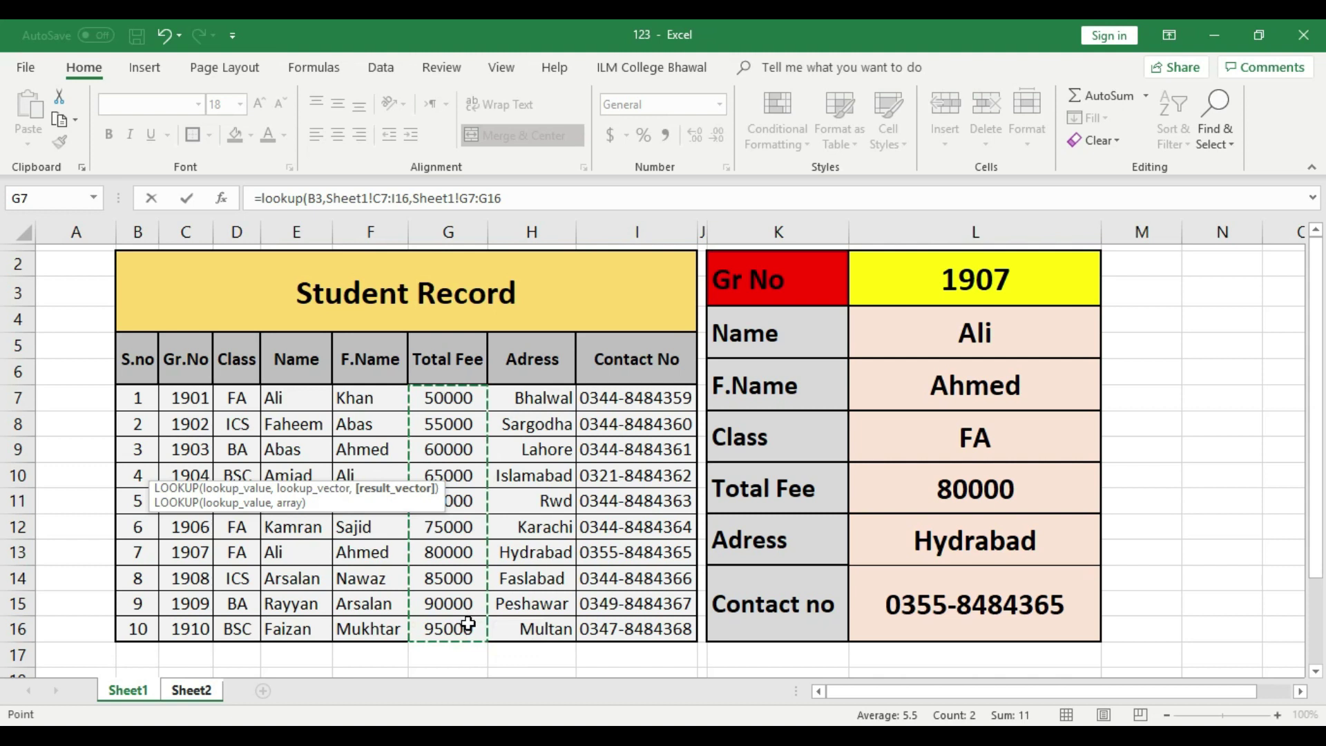
{"action": "key", "text": "Escape"}
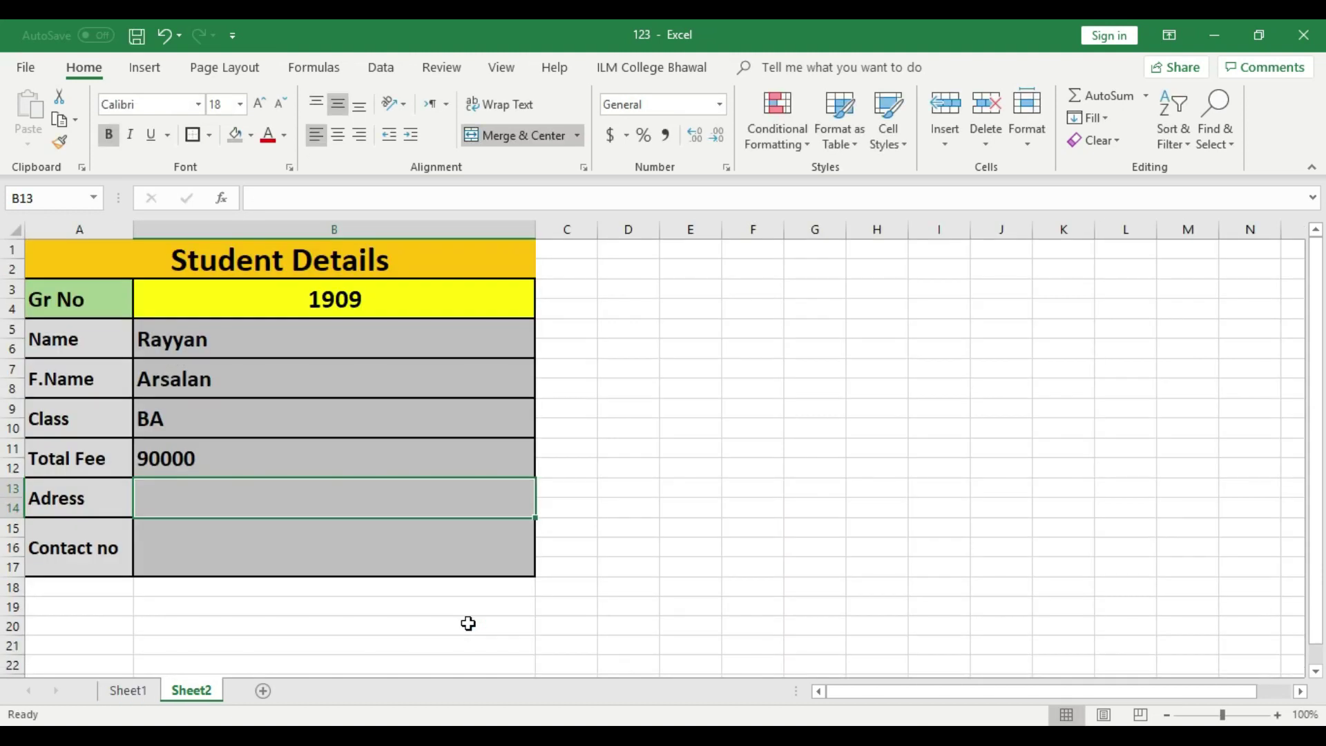
{"action": "left_click", "coordinate": [354, 453]}
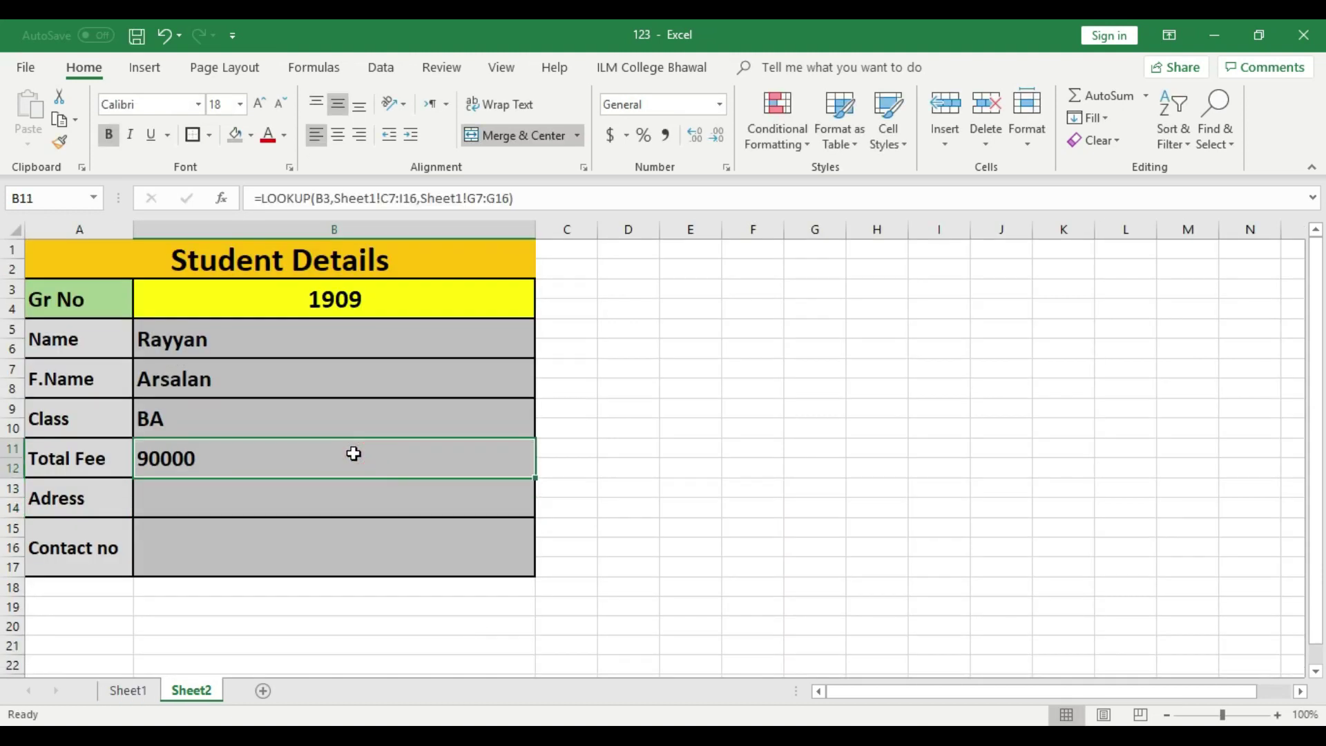
Step: Enter =LOOKUP(B3,Sheet1!C7:I16,Sheet1!H7:H16) in the Adress cell B13 of the Student Details form
{"action": "left_click", "coordinate": [353, 497]}
{"action": "type", "text": "="}
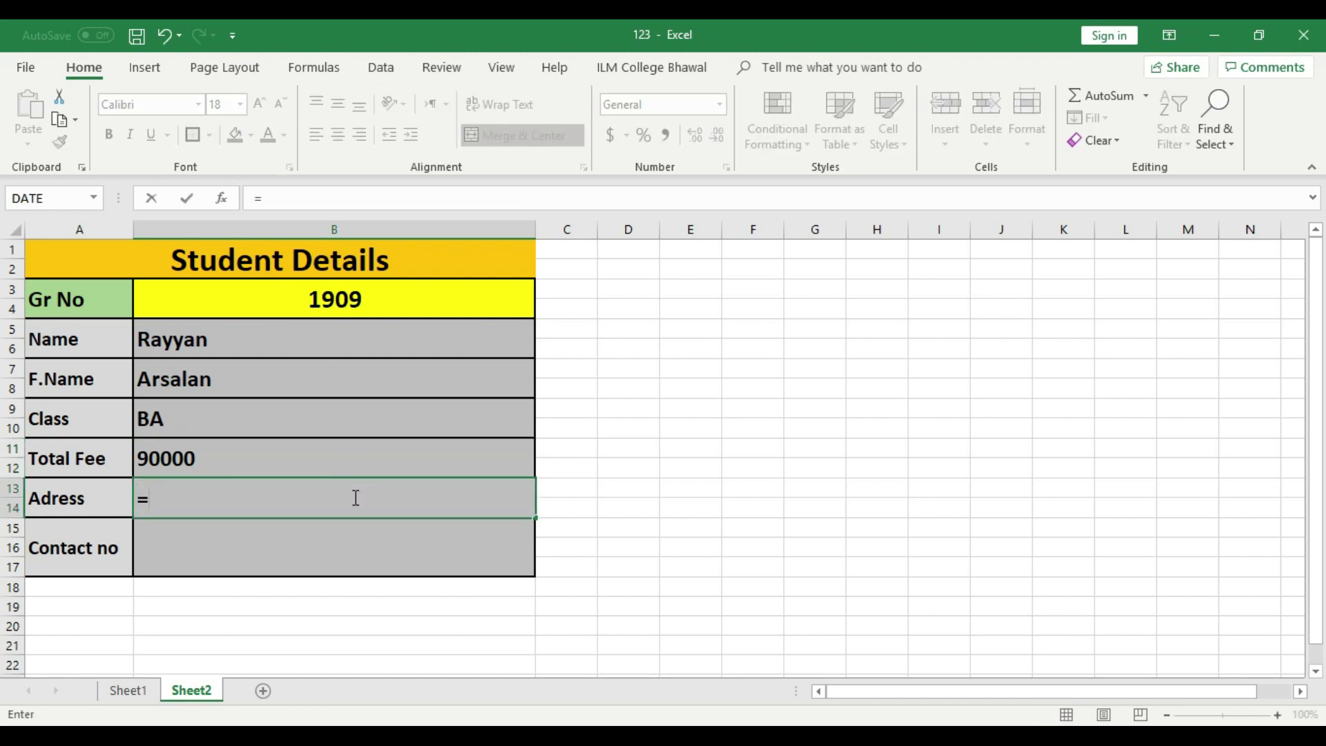
{"action": "type", "text": "lookup"}
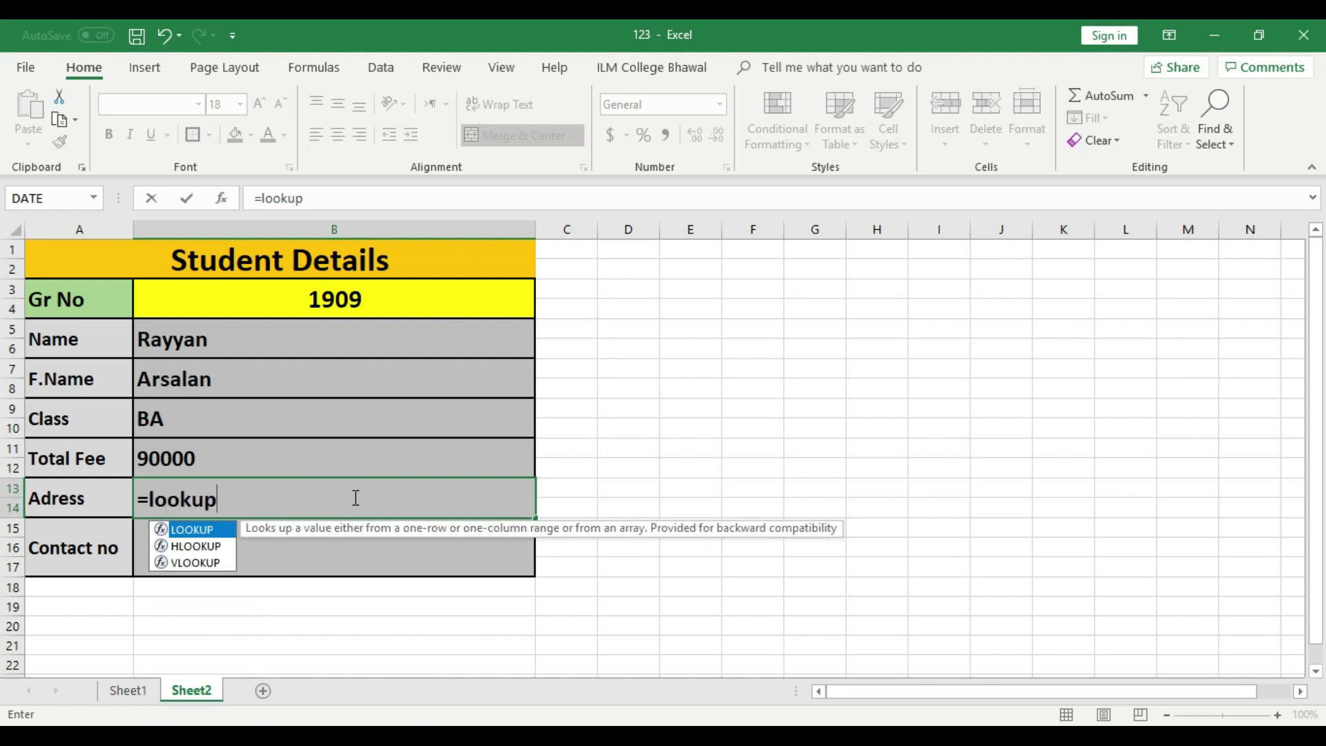
{"action": "type", "text": "("}
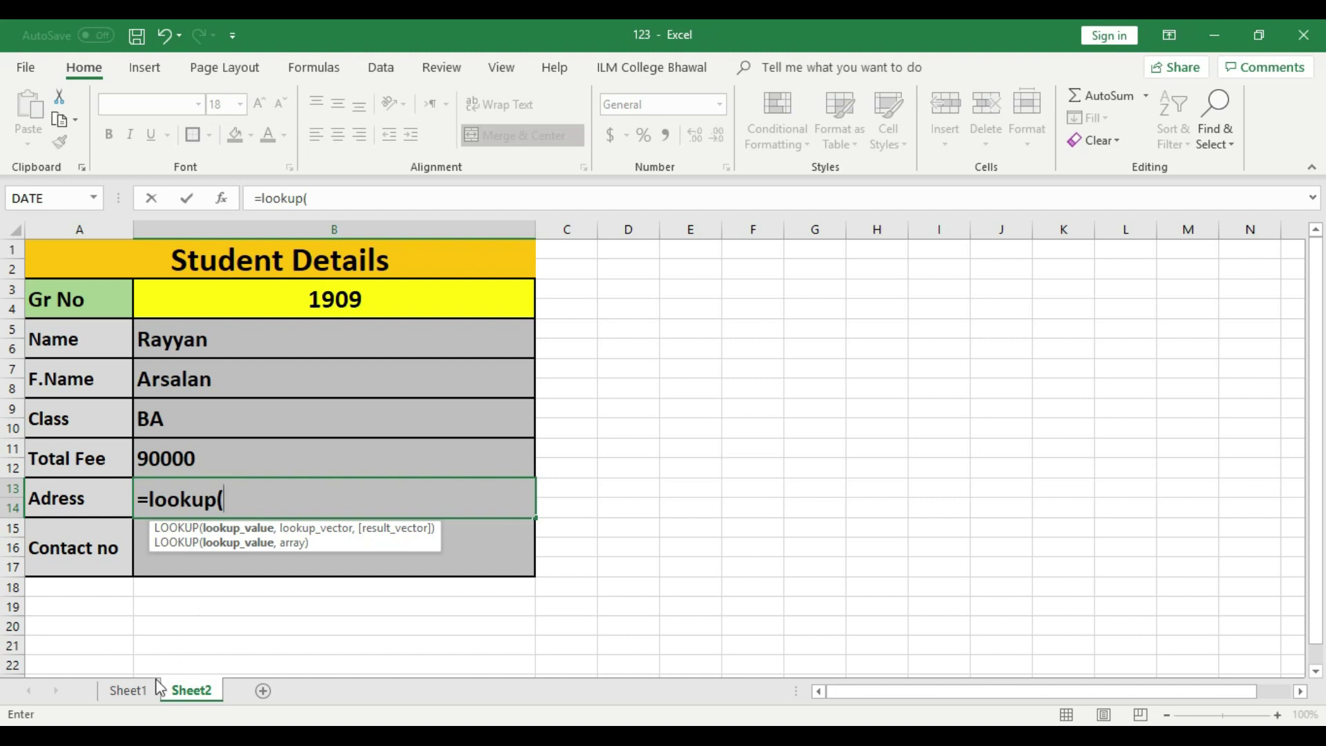
{"action": "left_click", "coordinate": [366, 302]}
{"action": "type", "text": ","}
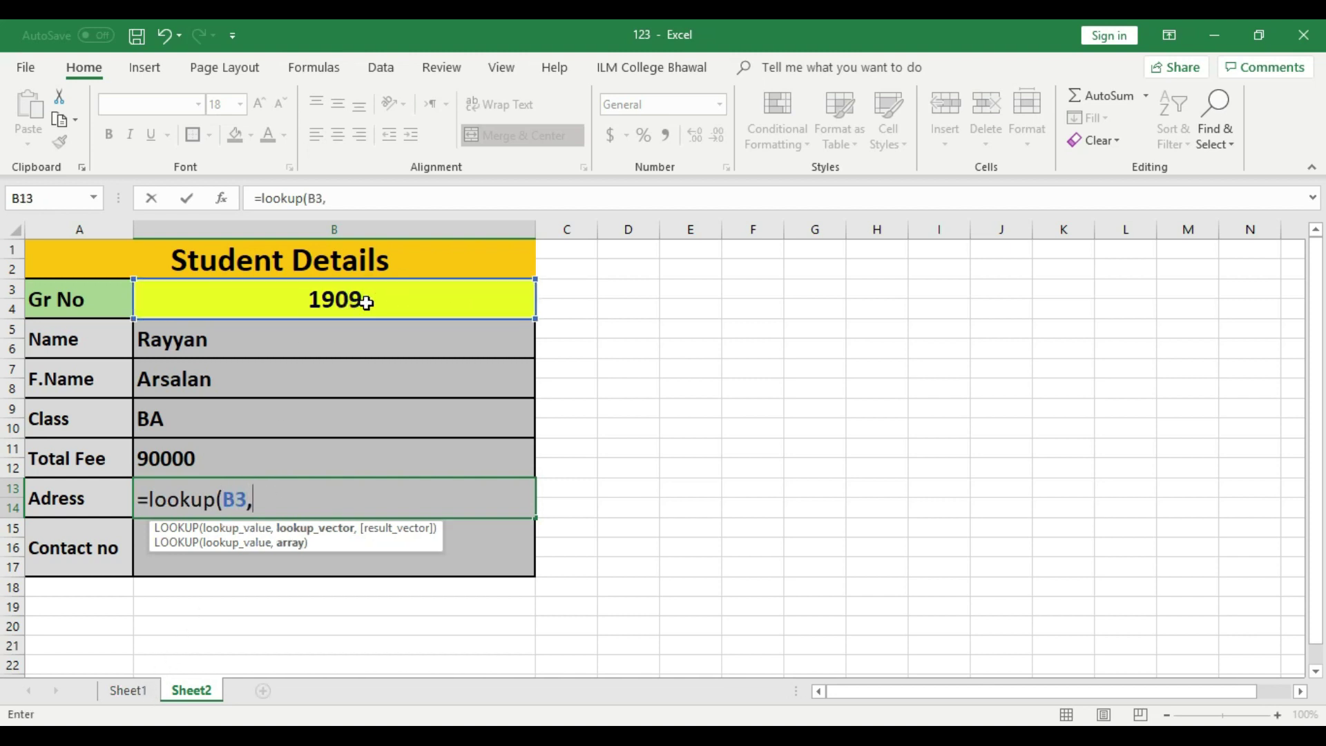
{"action": "left_click", "coordinate": [128, 690]}
{"action": "left_click", "coordinate": [191, 398]}
{"action": "left_click_drag", "start_coordinate": [209, 408], "coordinate": [610, 621]}
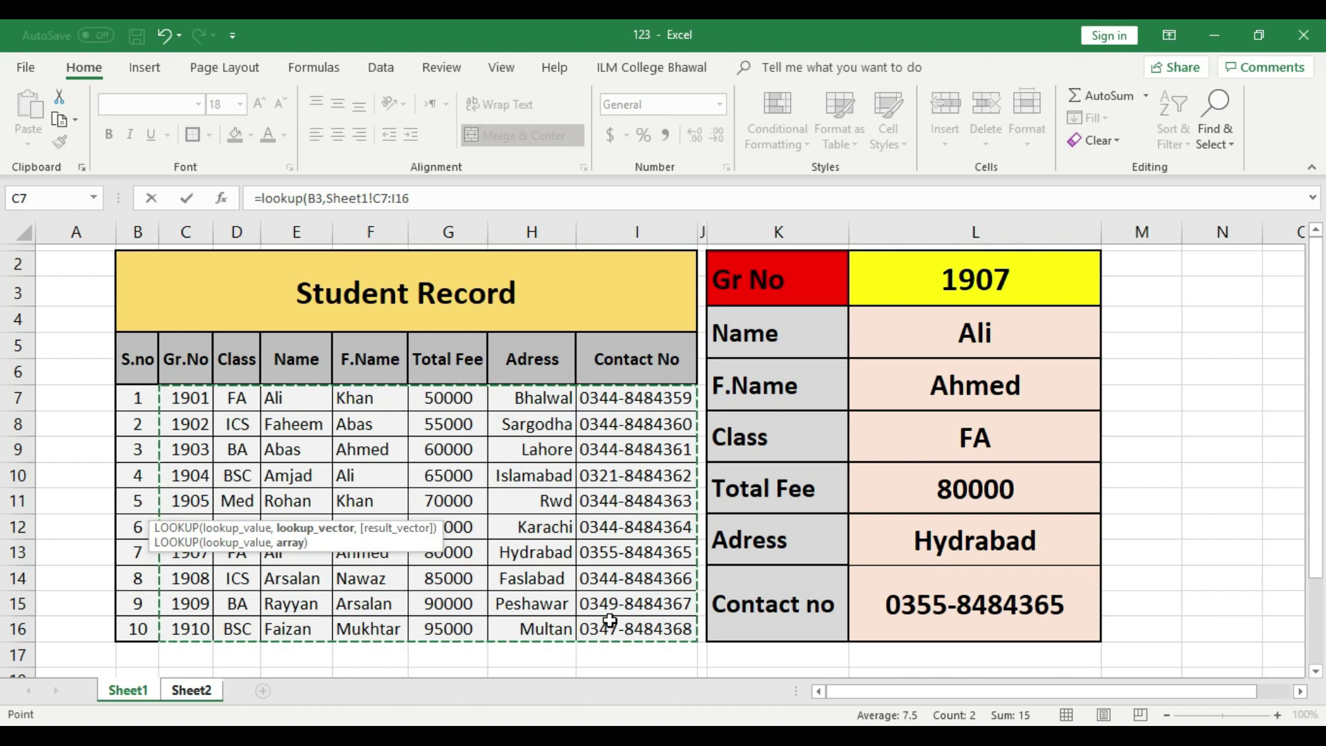
{"action": "type", "text": ","}
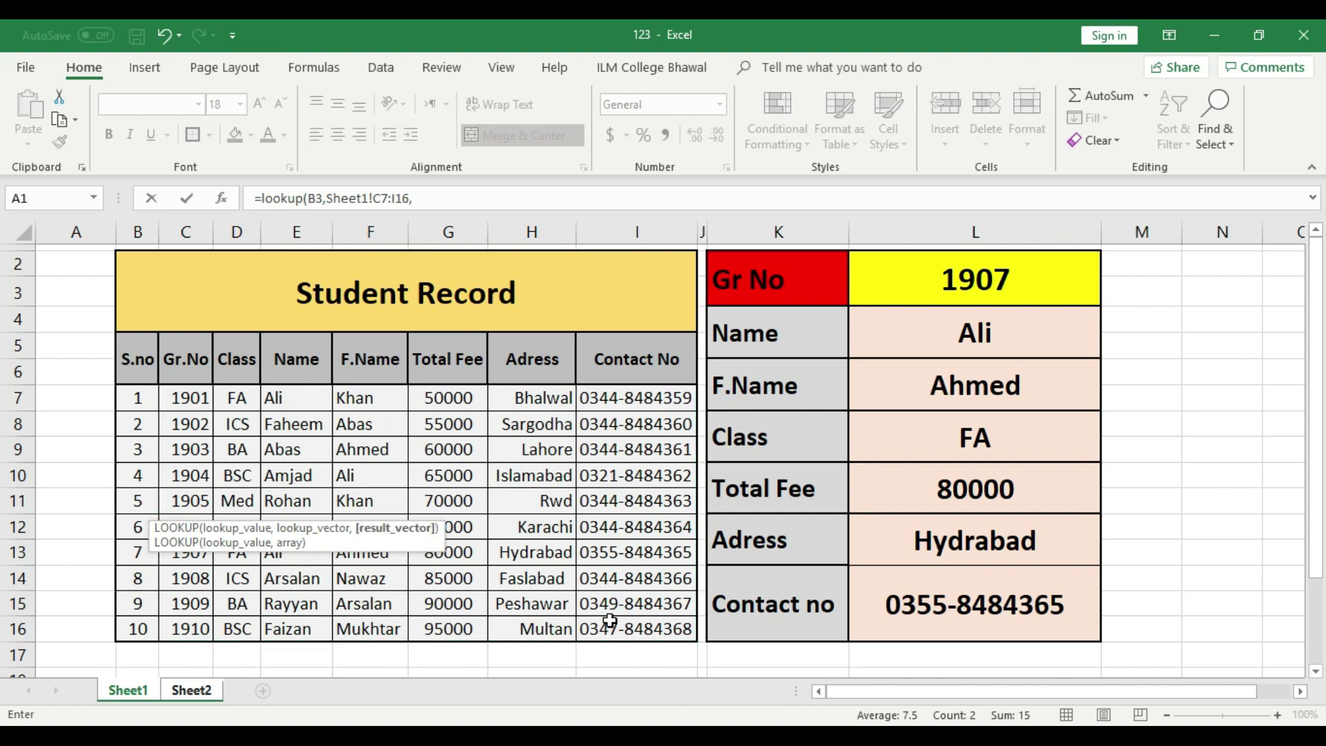
{"action": "left_click_drag", "start_coordinate": [548, 397], "coordinate": [549, 621]}
{"action": "key", "text": "Return"}
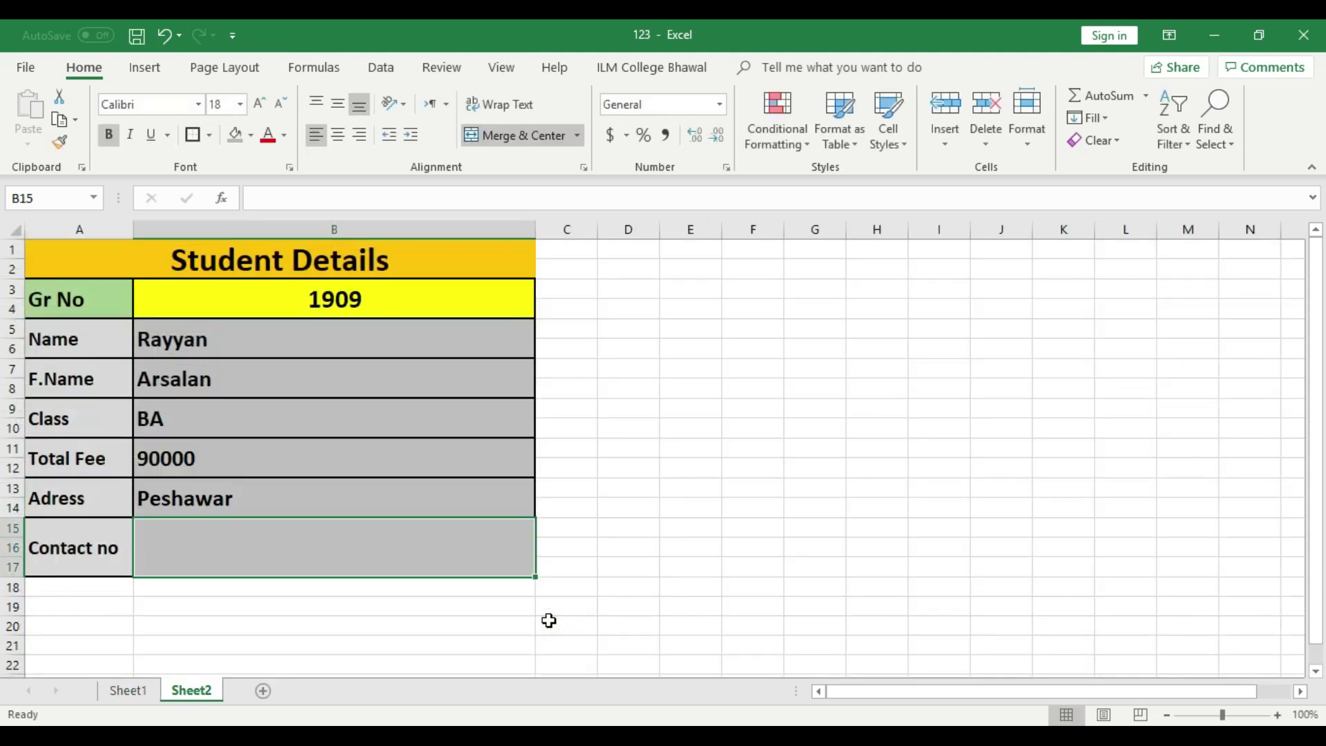
{"action": "left_click", "coordinate": [319, 492]}
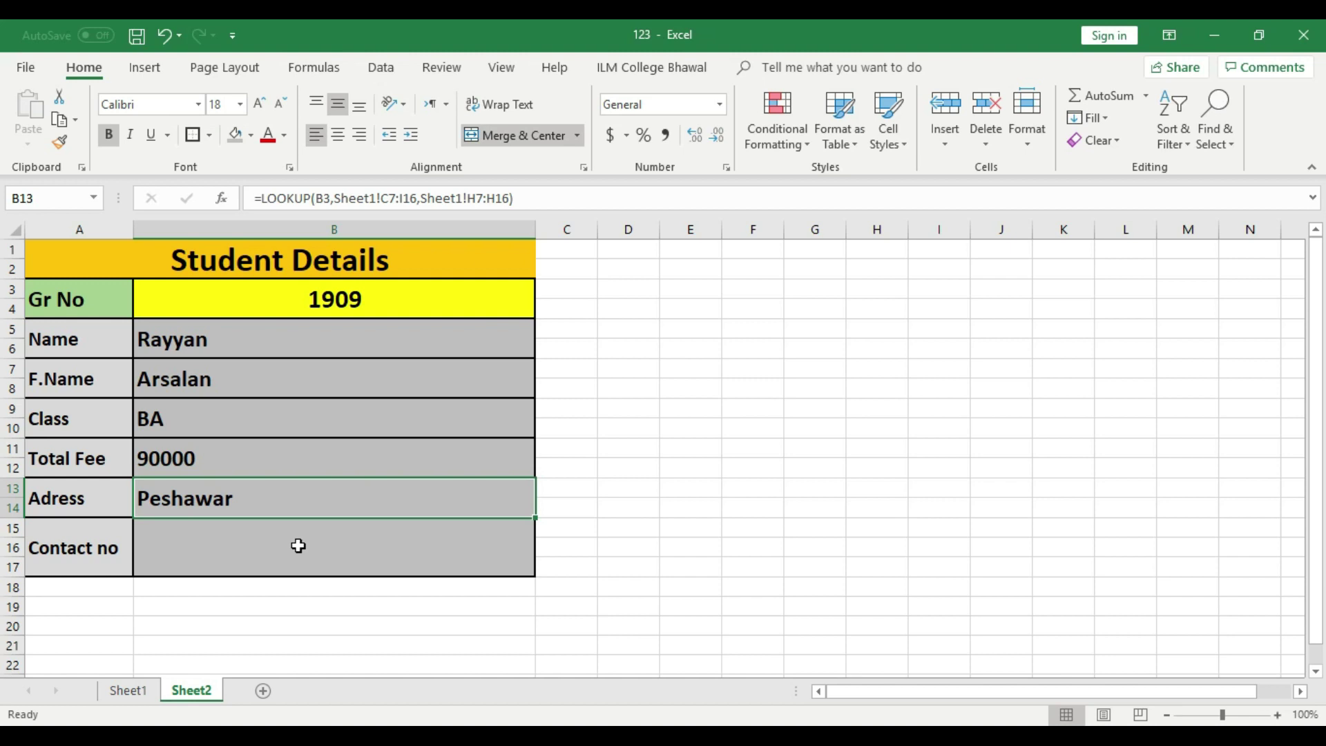
Step: Go to Sheet1 and undo the last change to its Gr No cell L2
{"action": "left_click", "coordinate": [155, 690]}
{"action": "left_click_drag", "start_coordinate": [213, 399], "coordinate": [196, 625]}
{"action": "key", "text": "ctrl+z"}
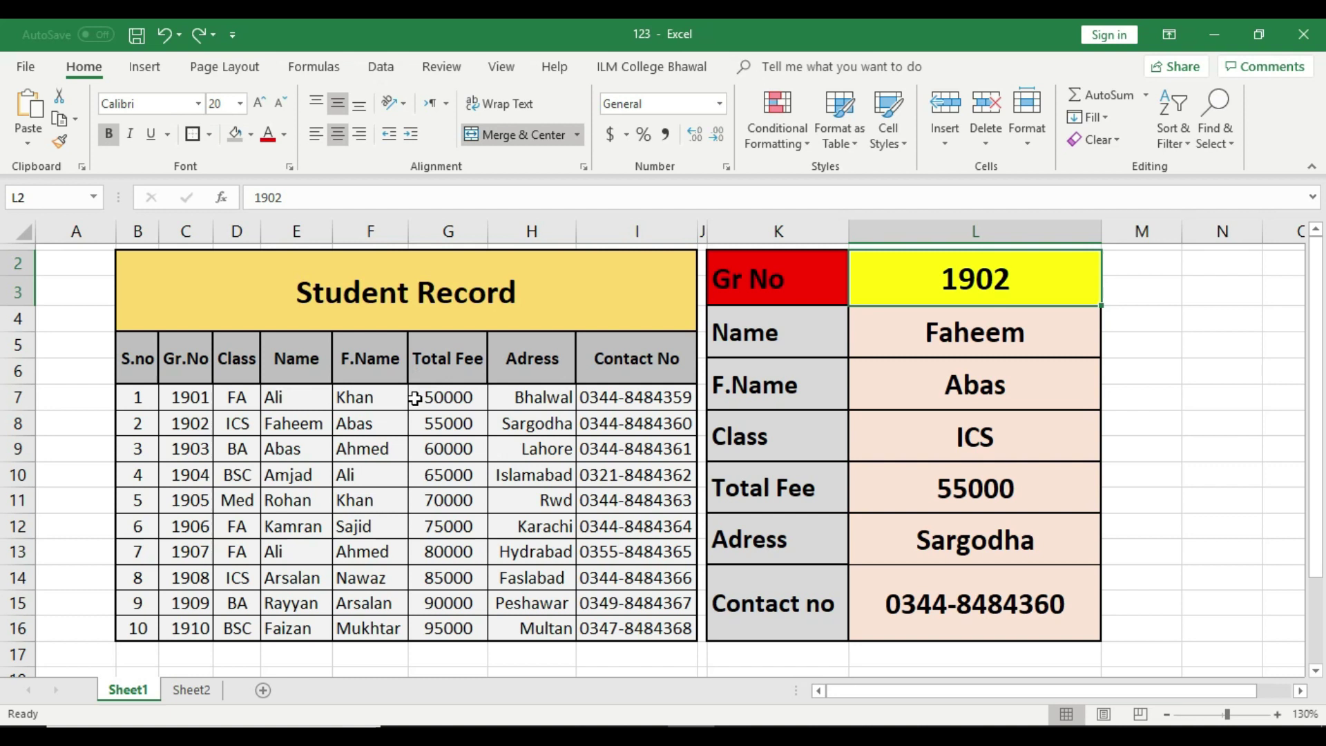
Step: Examine Sheet1's Gr No cell L2, the lookup range C7:I16 and the S.no column of the Student Record table
{"action": "left_click", "coordinate": [983, 266]}
{"action": "left_click", "coordinate": [189, 393]}
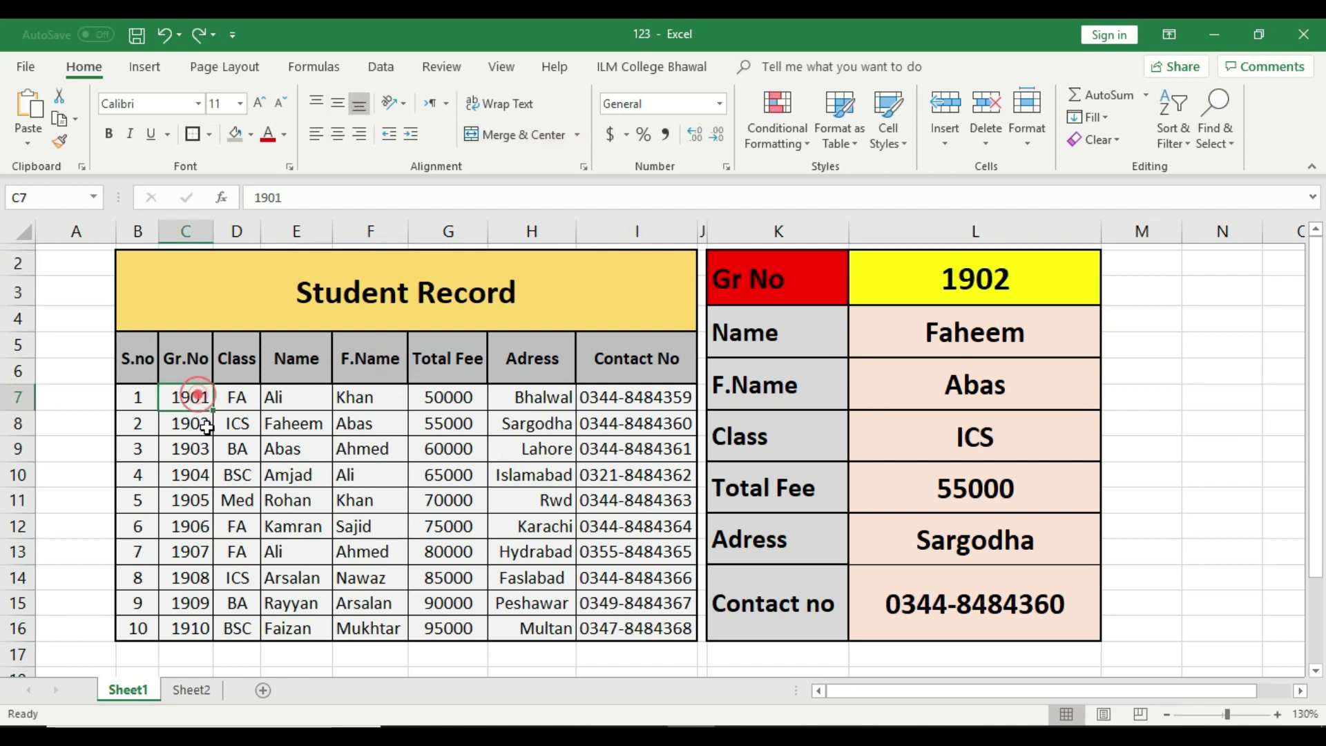
{"action": "left_click_drag", "start_coordinate": [212, 413], "coordinate": [696, 627]}
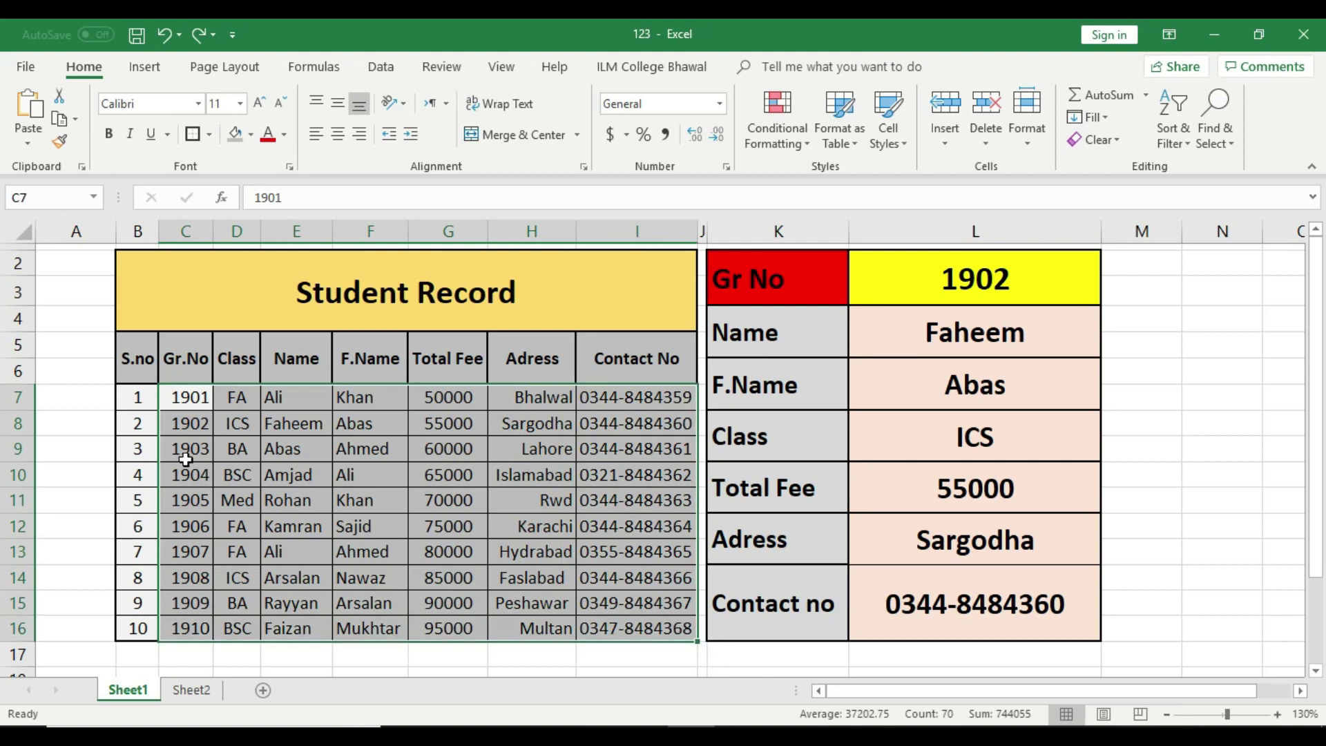
{"action": "left_click_drag", "start_coordinate": [125, 397], "coordinate": [133, 609]}
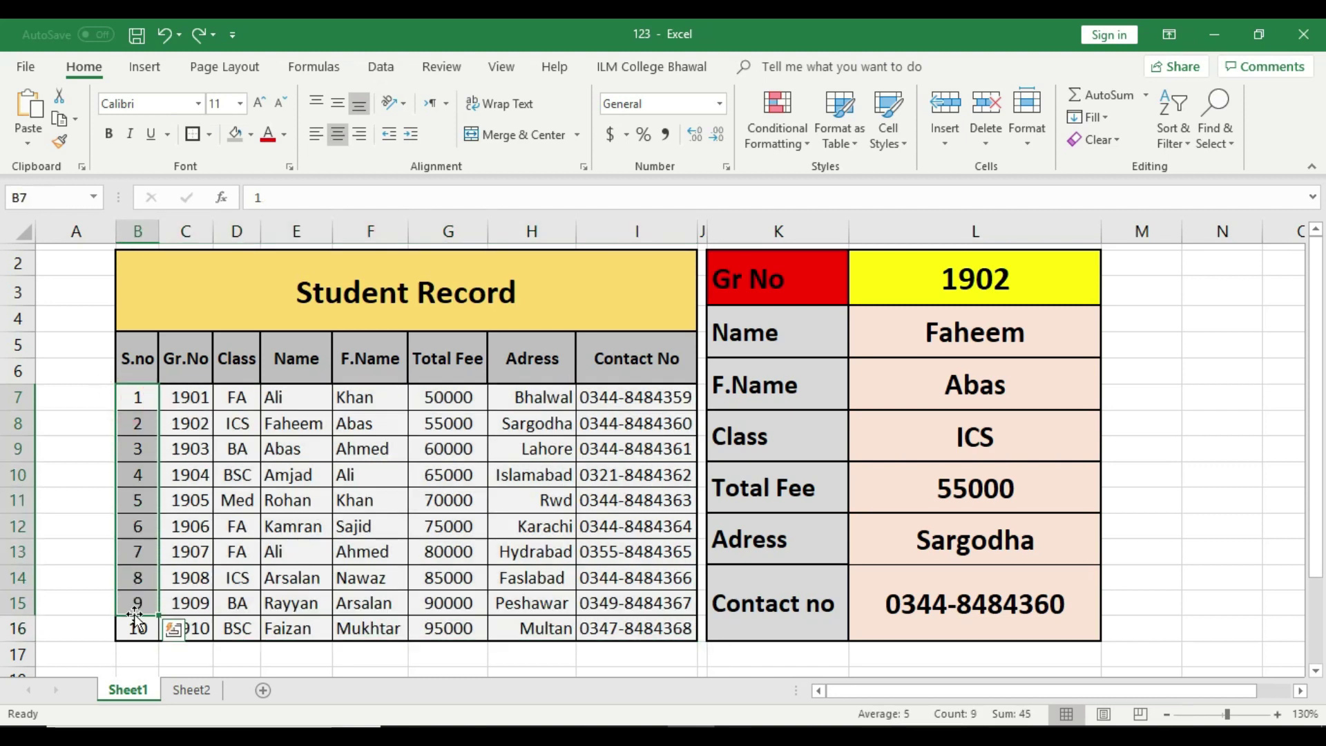
Step: Test the Sheet1 lookup form with a serial number by setting its Gr No cell L2 to 1
{"action": "left_click", "coordinate": [962, 276]}
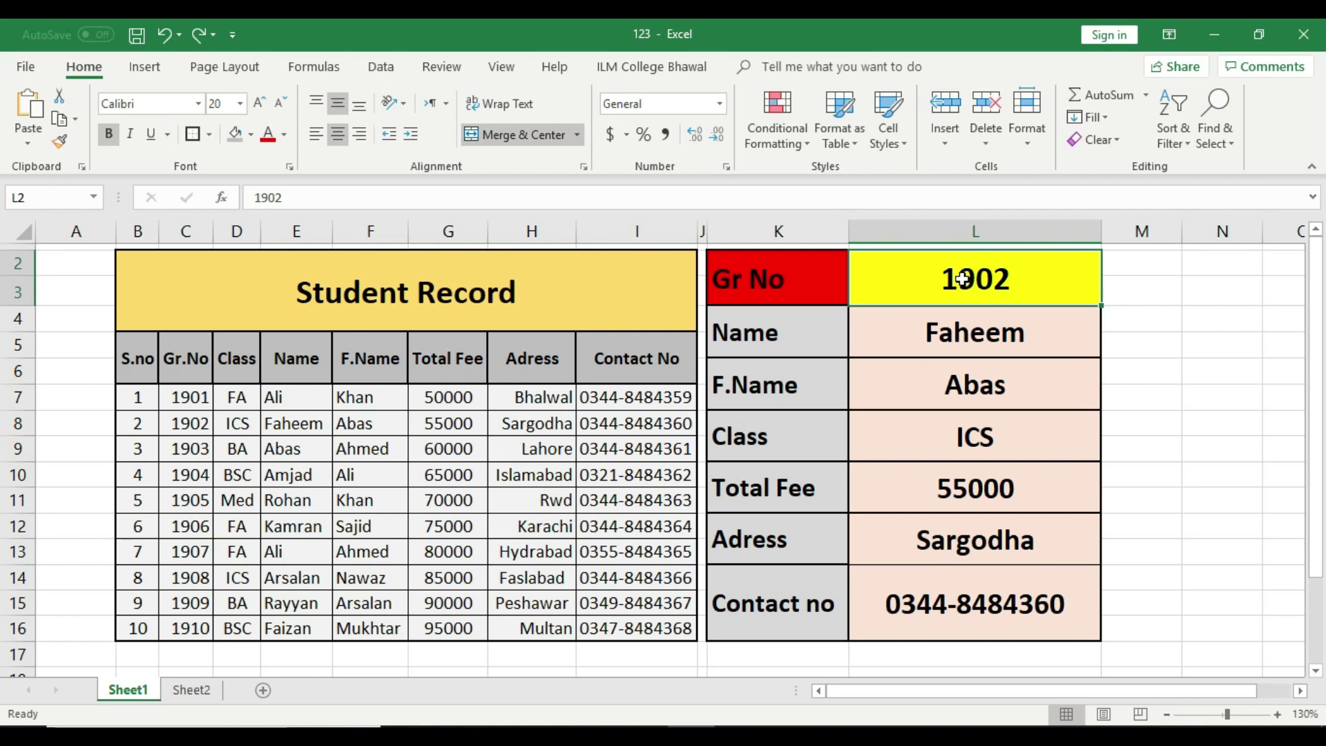
{"action": "left_click", "coordinate": [976, 333]}
{"action": "left_click", "coordinate": [976, 276]}
{"action": "type", "text": "1"}
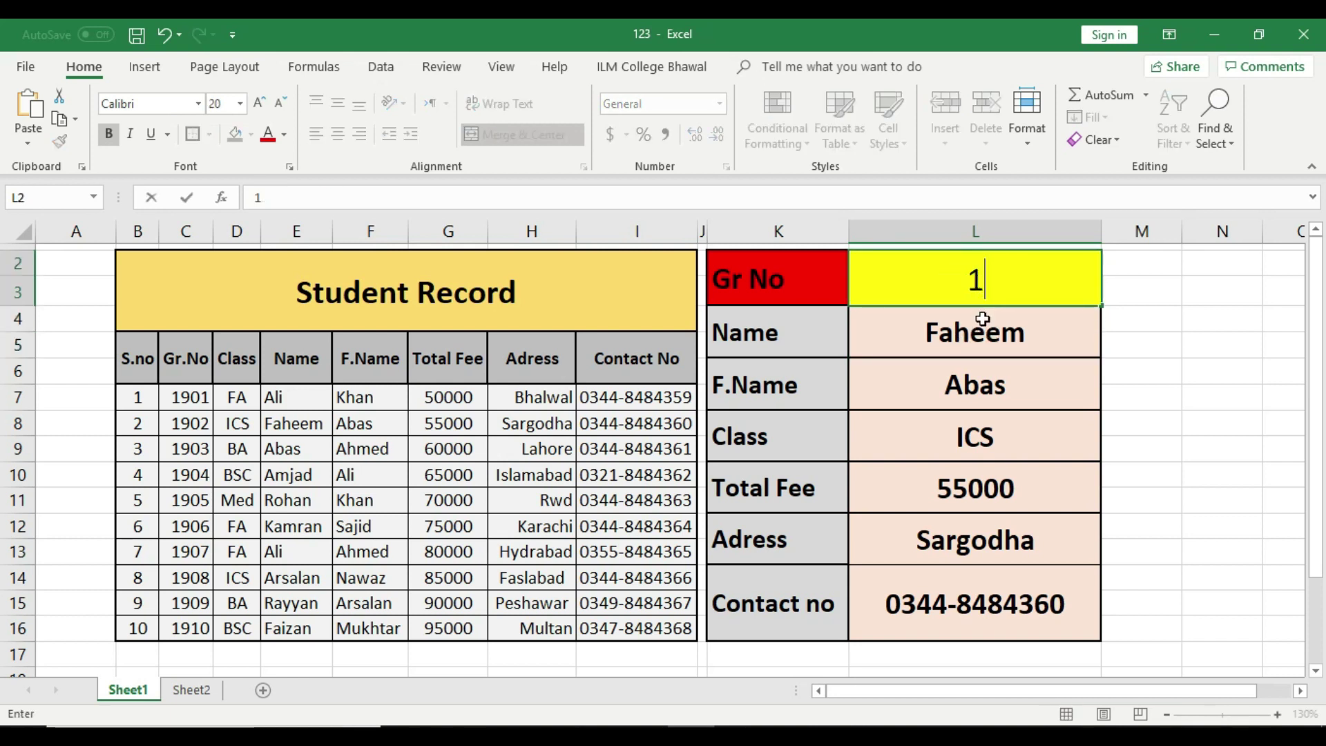
{"action": "key", "text": "Return"}
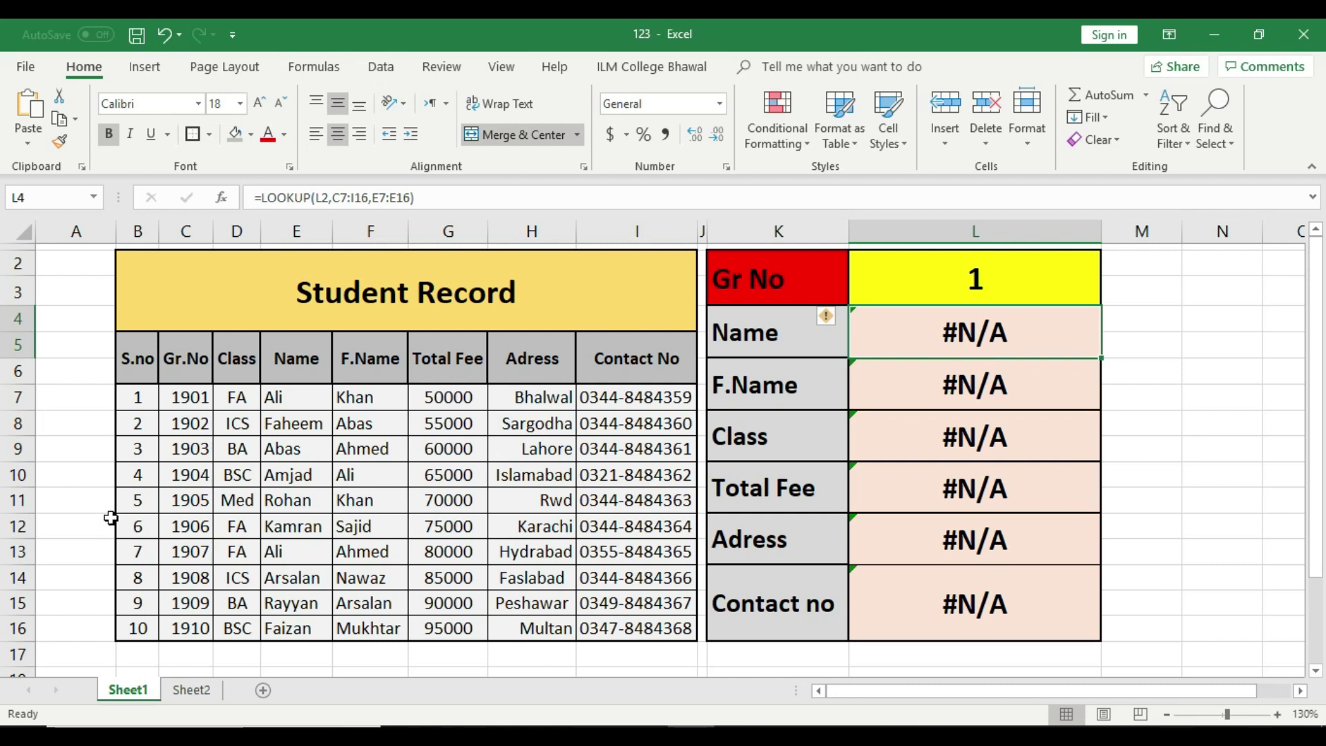
Step: Examine the S.no column and the full Student Record data range B7:I16 on Sheet1
{"action": "left_click", "coordinate": [141, 399]}
{"action": "left_click", "coordinate": [142, 425]}
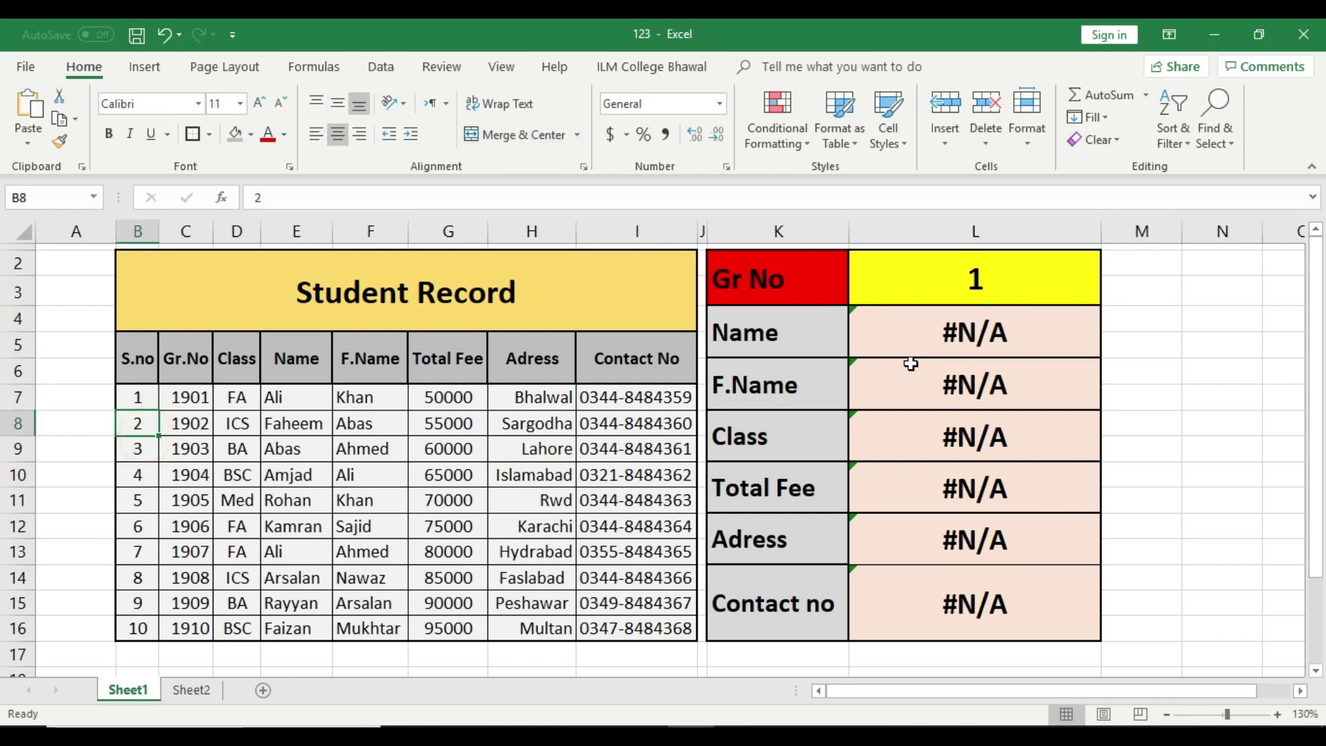
{"action": "left_click_drag", "start_coordinate": [136, 397], "coordinate": [632, 628]}
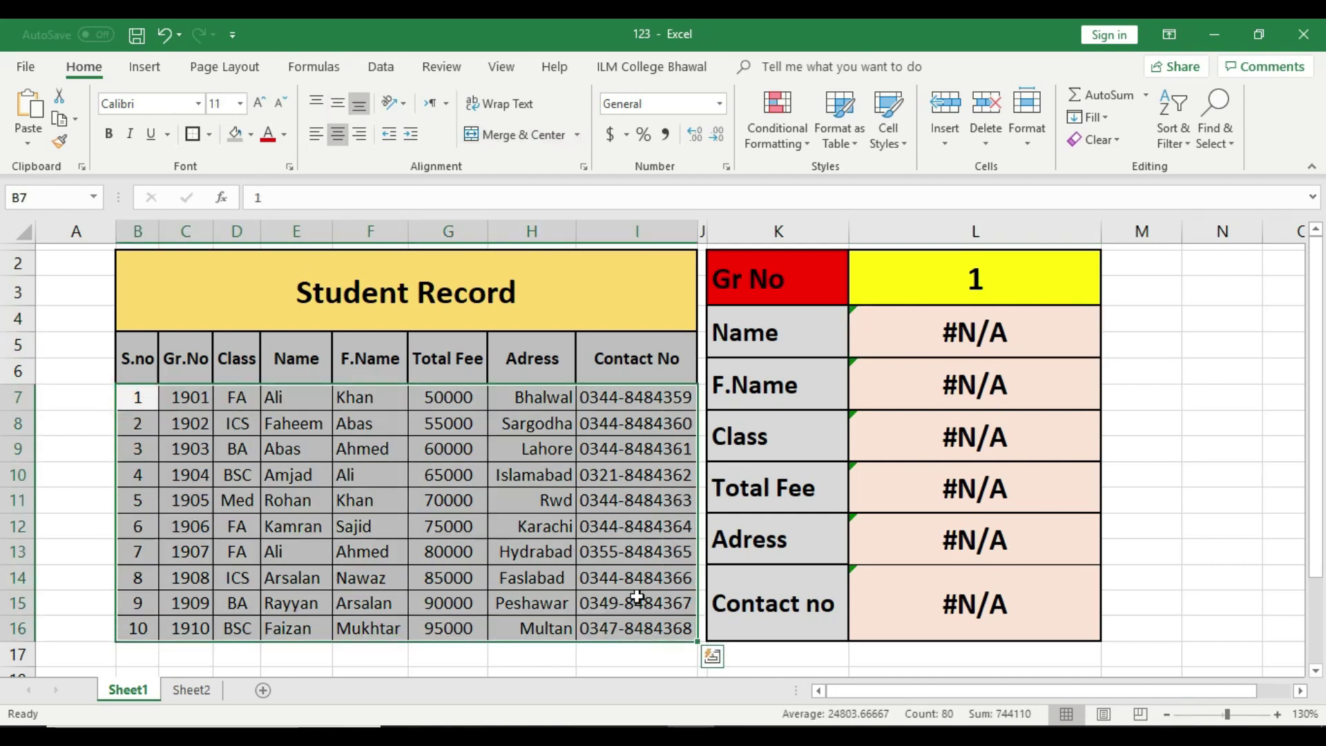
{"action": "left_click", "coordinate": [630, 527]}
{"action": "left_click_drag", "start_coordinate": [132, 398], "coordinate": [627, 638]}
{"action": "left_click", "coordinate": [229, 504]}
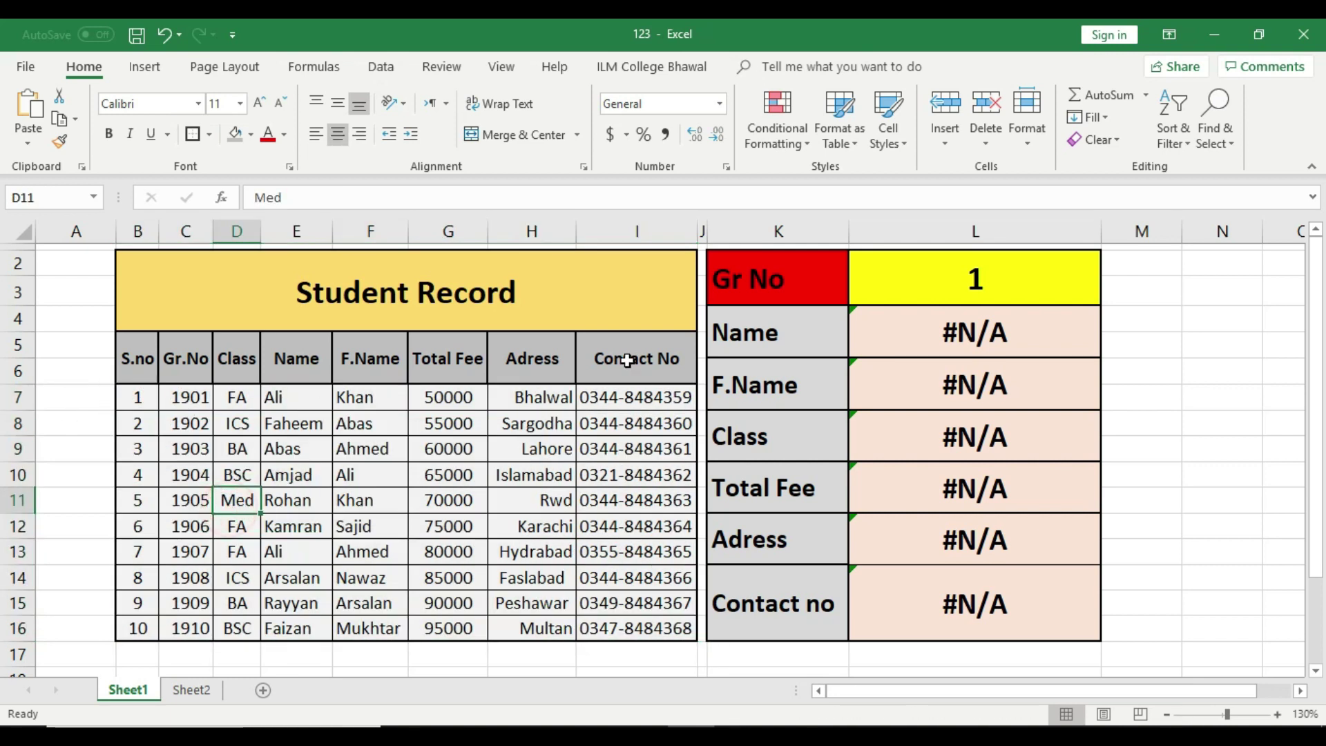
Step: Set the Gr No cell L2 of the Sheet1 lookup form to 1901
{"action": "left_click", "coordinate": [1022, 277]}
{"action": "type", "text": "1901"}
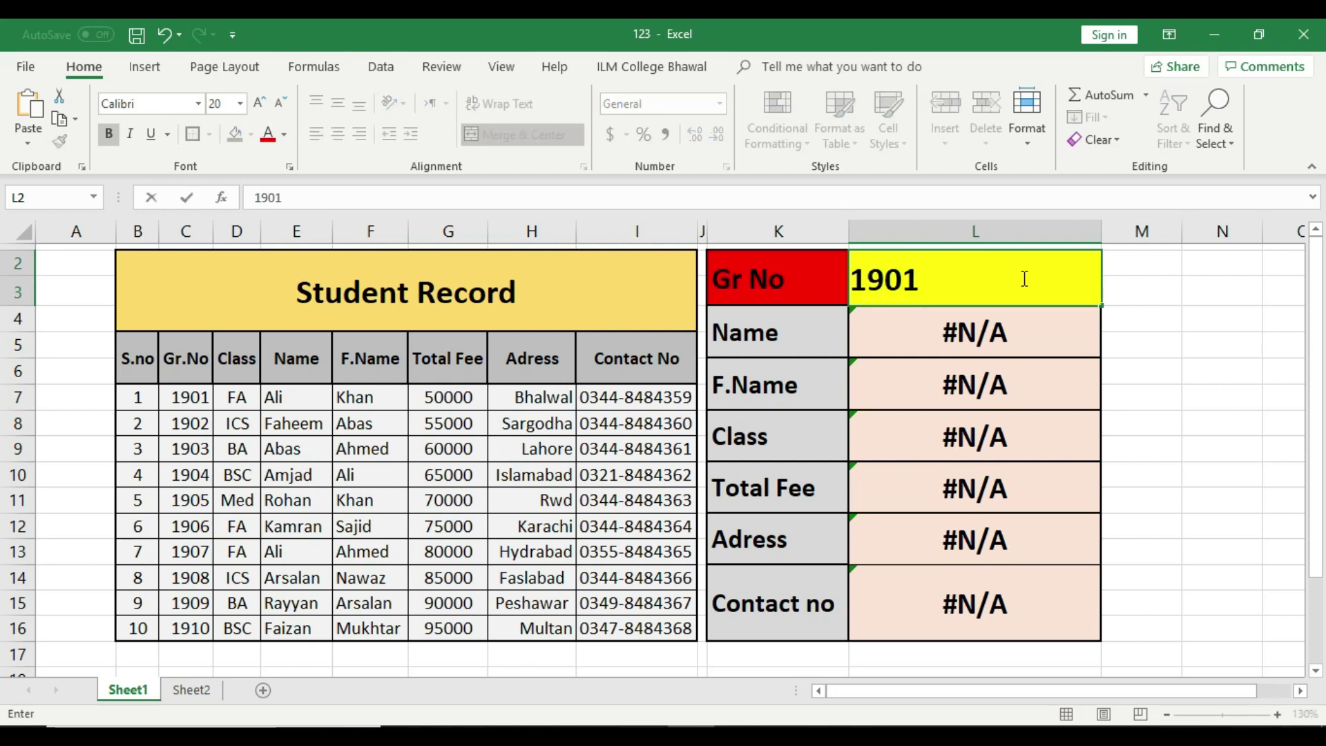
{"action": "key", "text": "Return"}
Step: Examine the lookup range C7:I16, its Gr.No column and the Gr No cell L2 of the lookup form
{"action": "left_click", "coordinate": [185, 396]}
{"action": "left_click_drag", "start_coordinate": [185, 396], "coordinate": [613, 638]}
{"action": "left_click", "coordinate": [228, 423]}
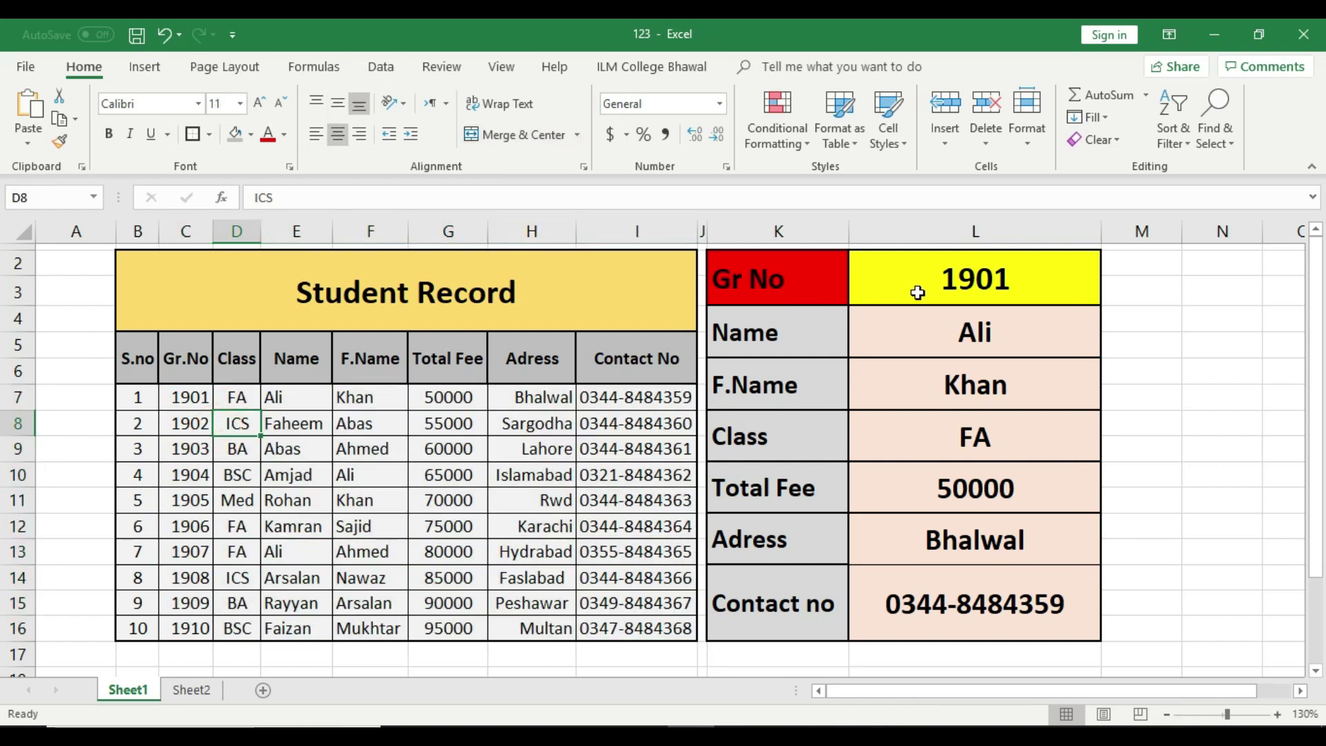
{"action": "left_click", "coordinate": [977, 269]}
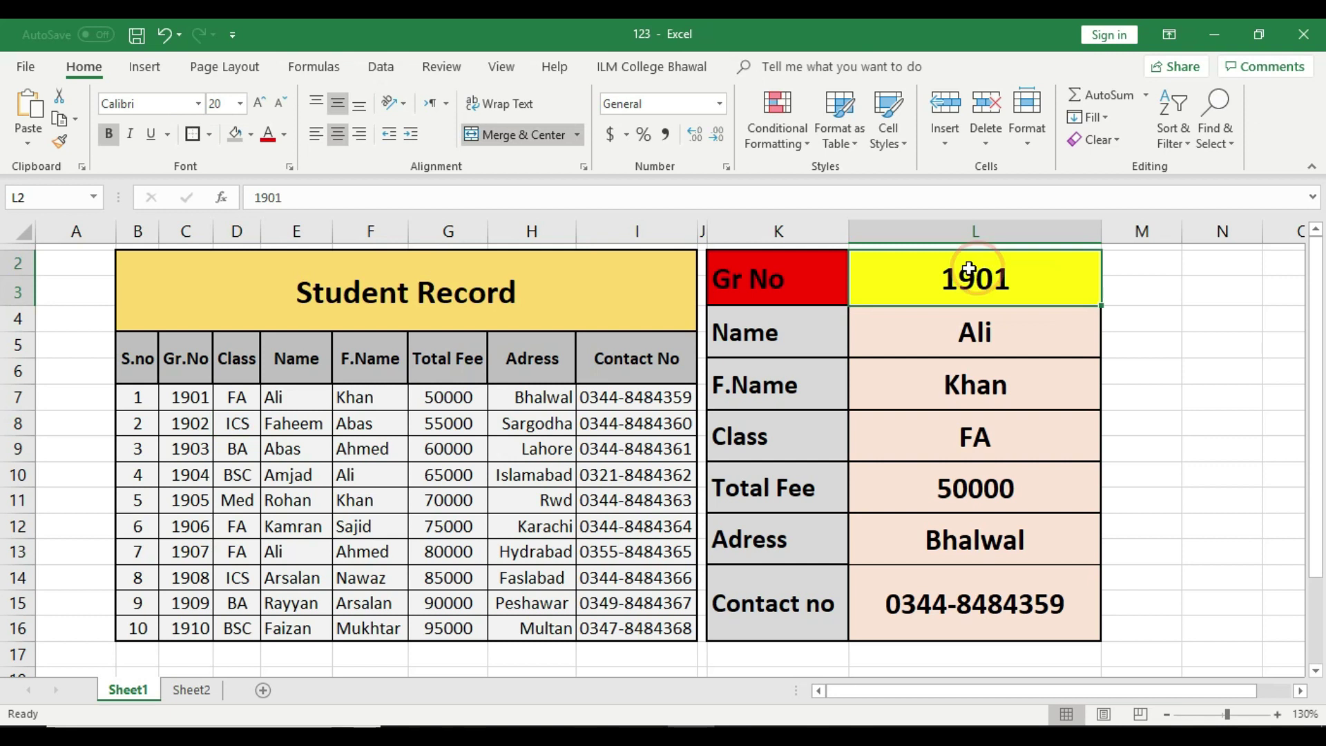
{"action": "left_click", "coordinate": [188, 395]}
{"action": "key", "text": "Down"}
{"action": "key", "text": "Down"}
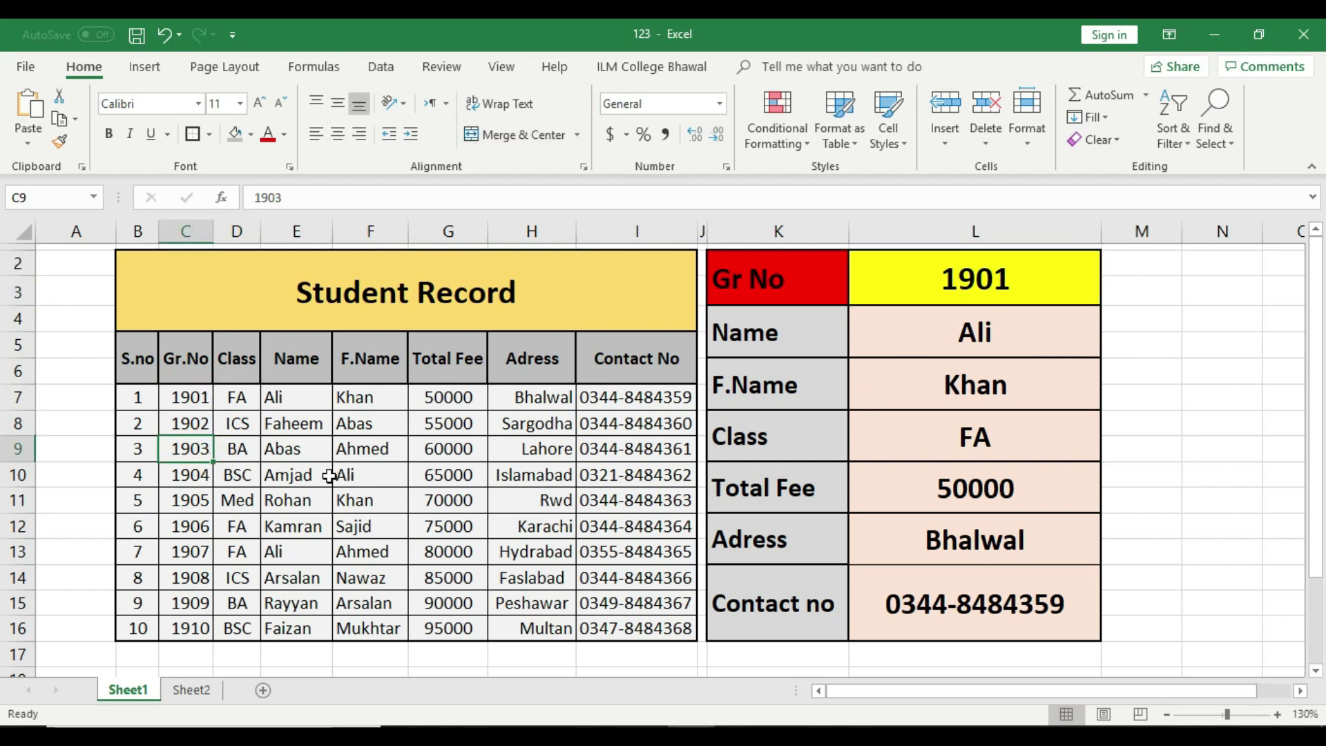
{"action": "left_click", "coordinate": [194, 395]}
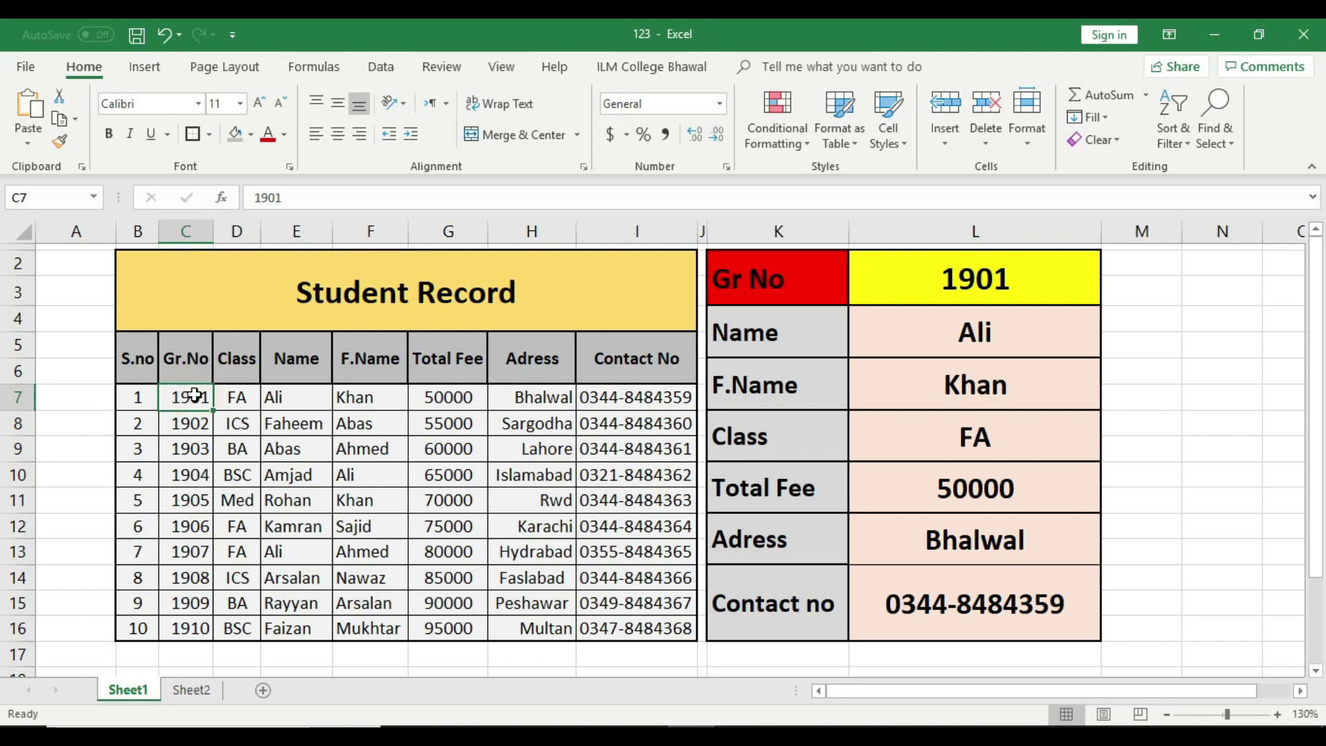
{"action": "left_click_drag", "start_coordinate": [194, 395], "coordinate": [684, 627]}
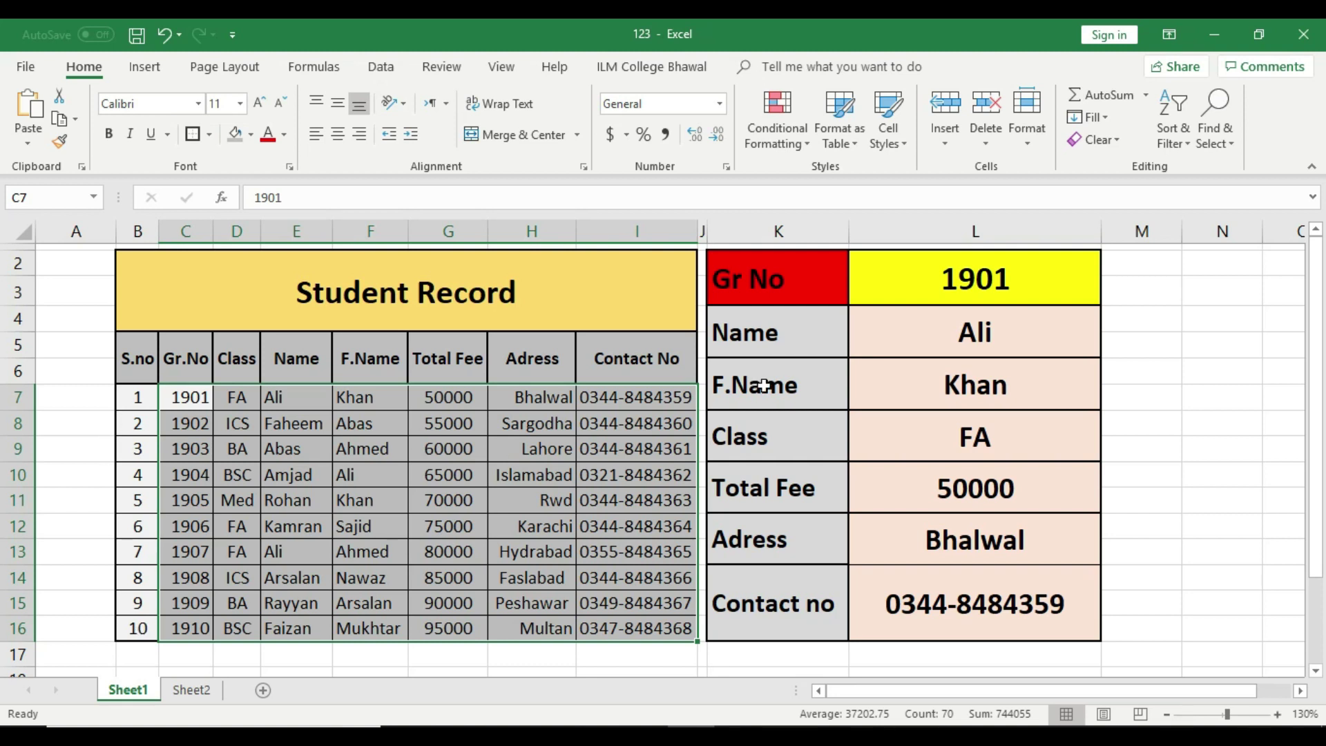
{"action": "left_click", "coordinate": [1225, 432]}
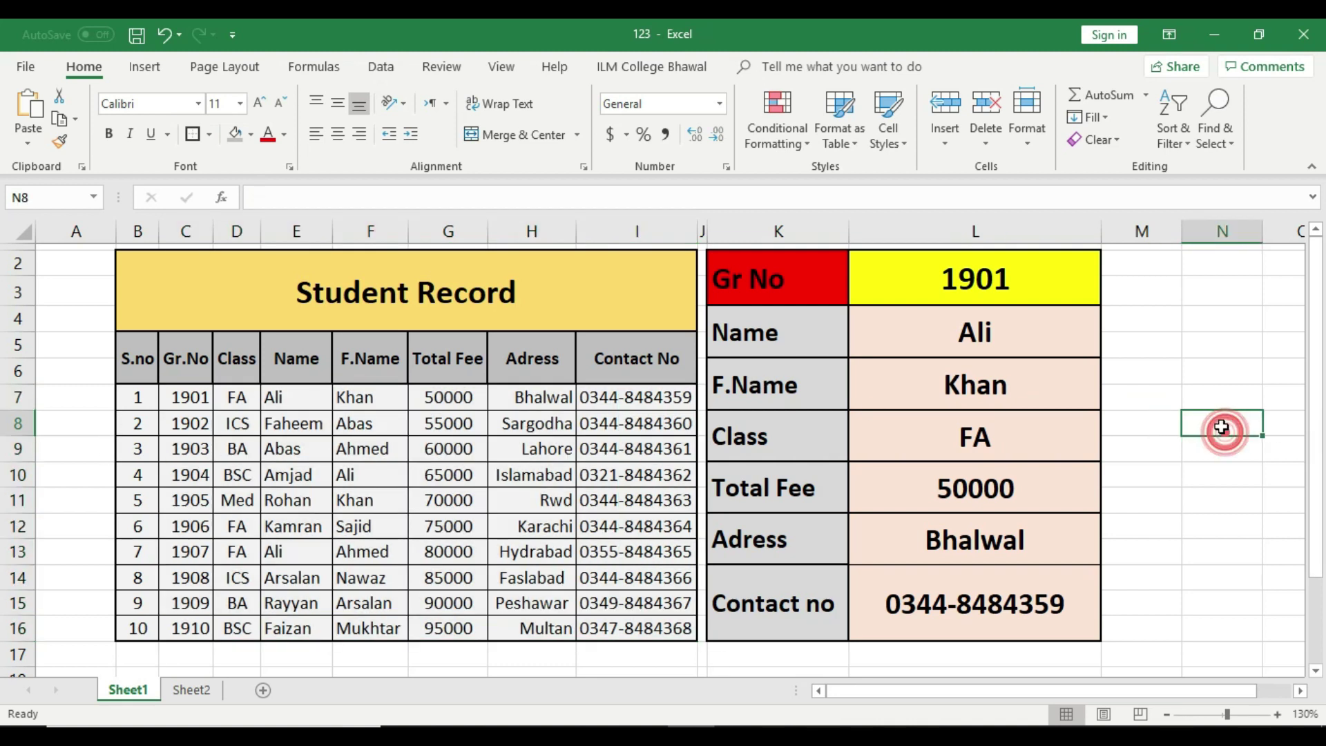
Step: Minimize the workbook window to return to the Windows desktop
{"action": "left_click", "coordinate": [1207, 34]}
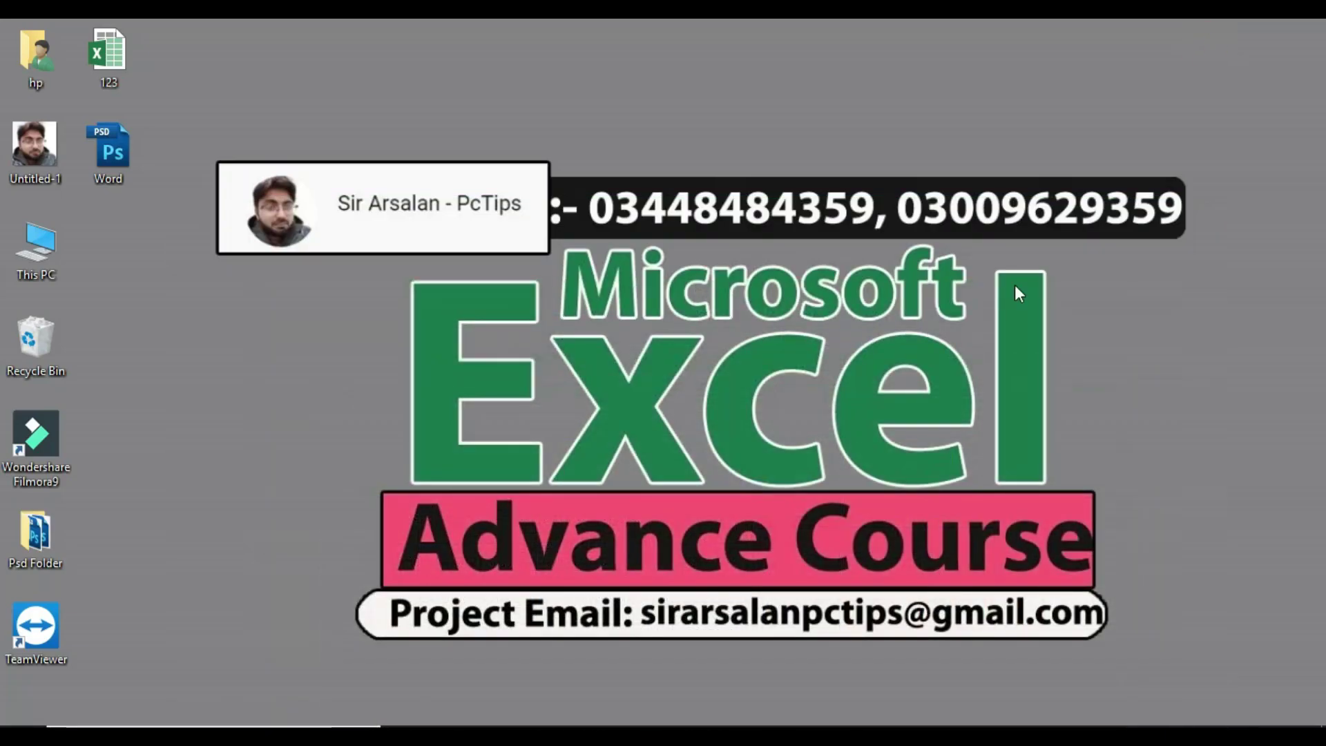
{"action": "right_click", "coordinate": [198, 392]}
{"action": "left_click", "coordinate": [271, 476]}
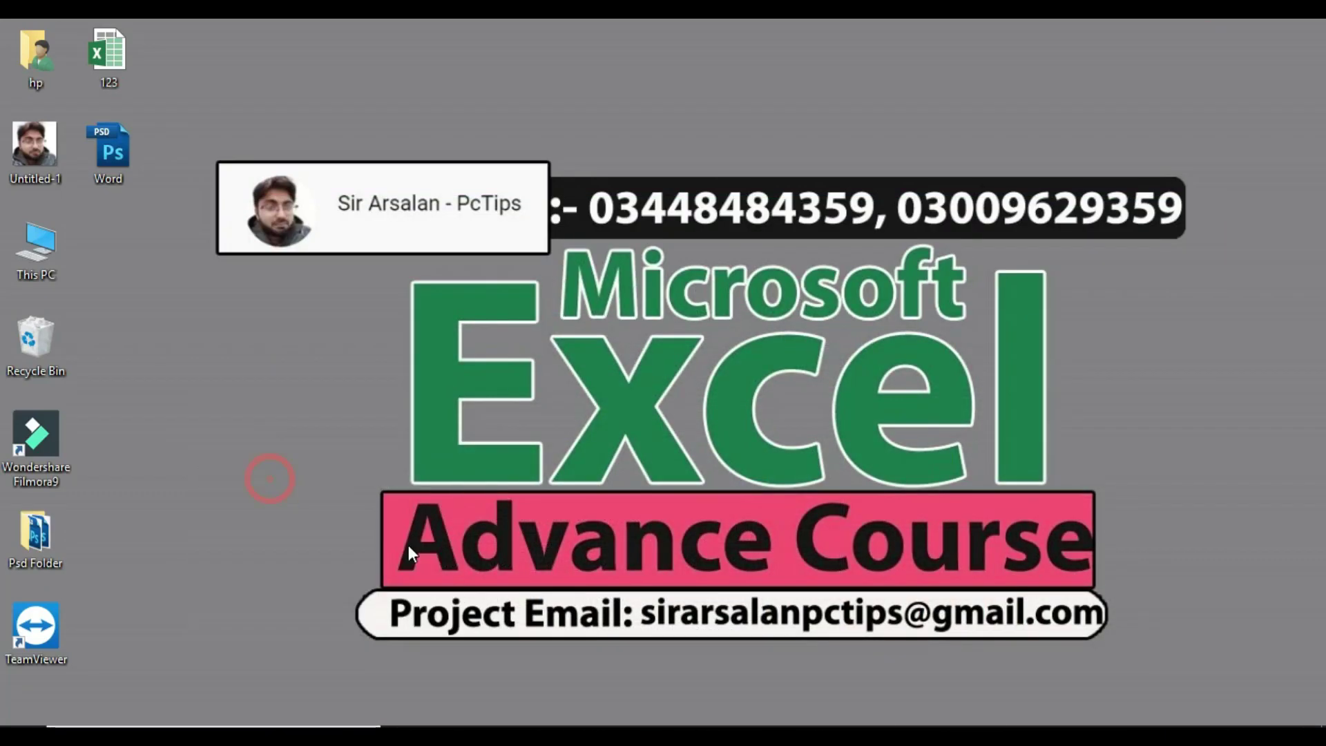